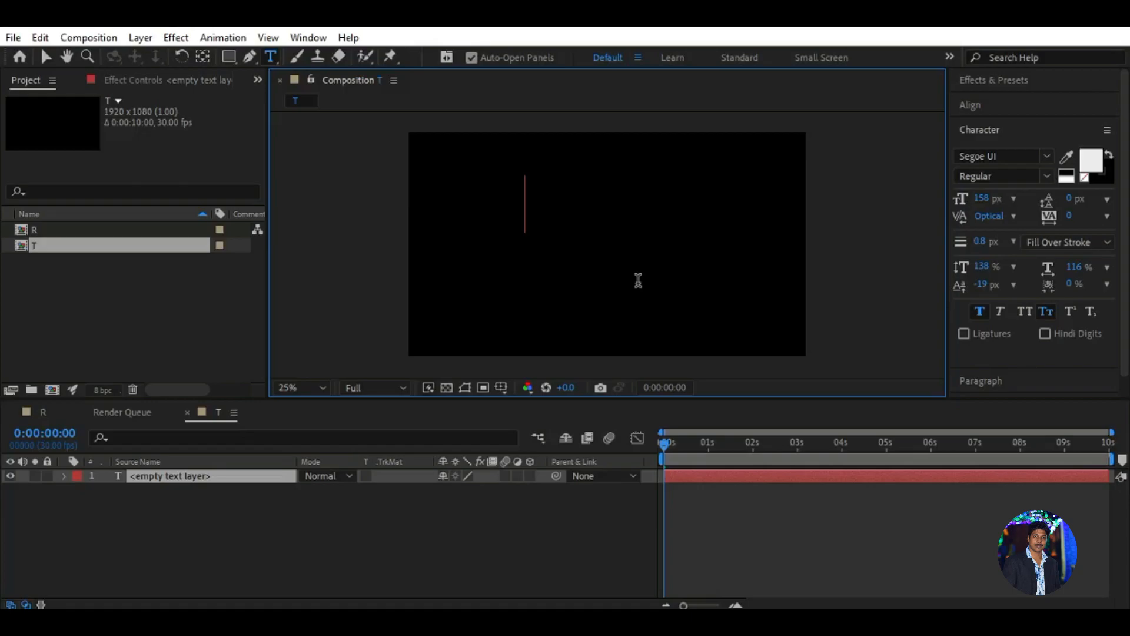
- Write "Photosclip" as the text of the new text layer and turn off its small caps
{"action": "type", "text": "tosclip"}
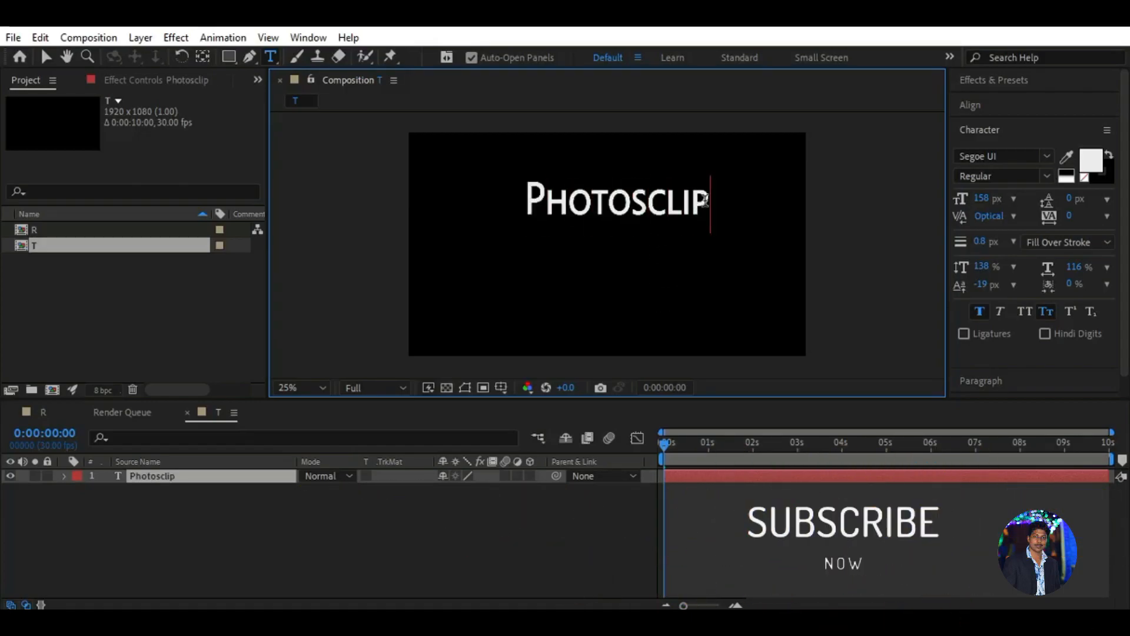
{"action": "double_click", "coordinate": [188, 477]}
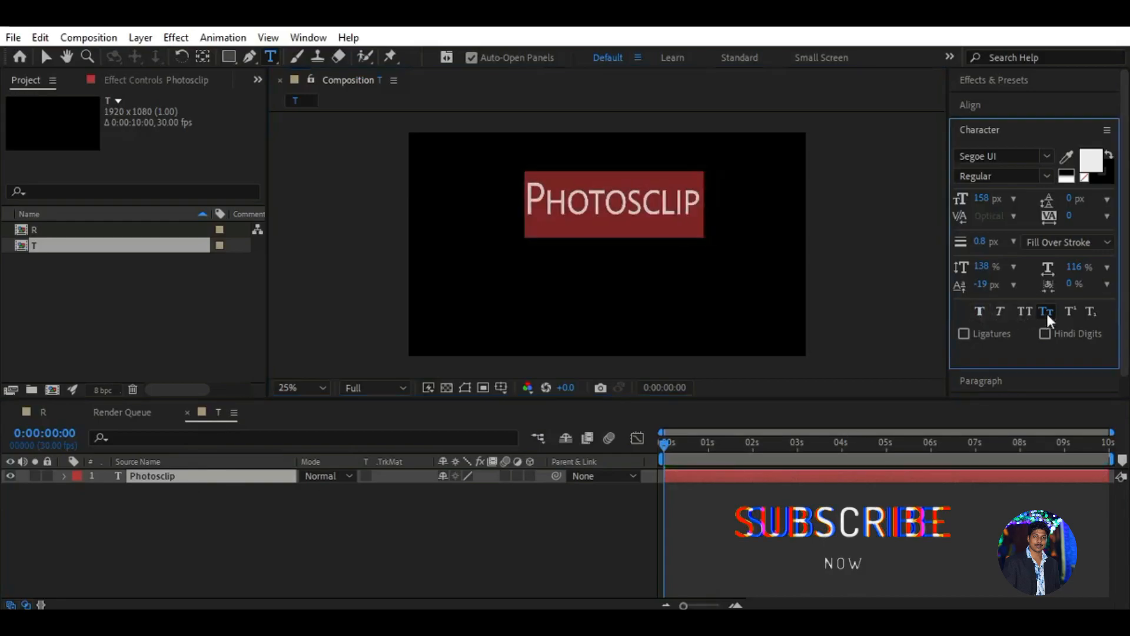
{"action": "left_click", "coordinate": [1046, 311]}
- Set the Photosclip text's font to TacticSansExd-Med
{"action": "left_click", "coordinate": [1048, 156]}
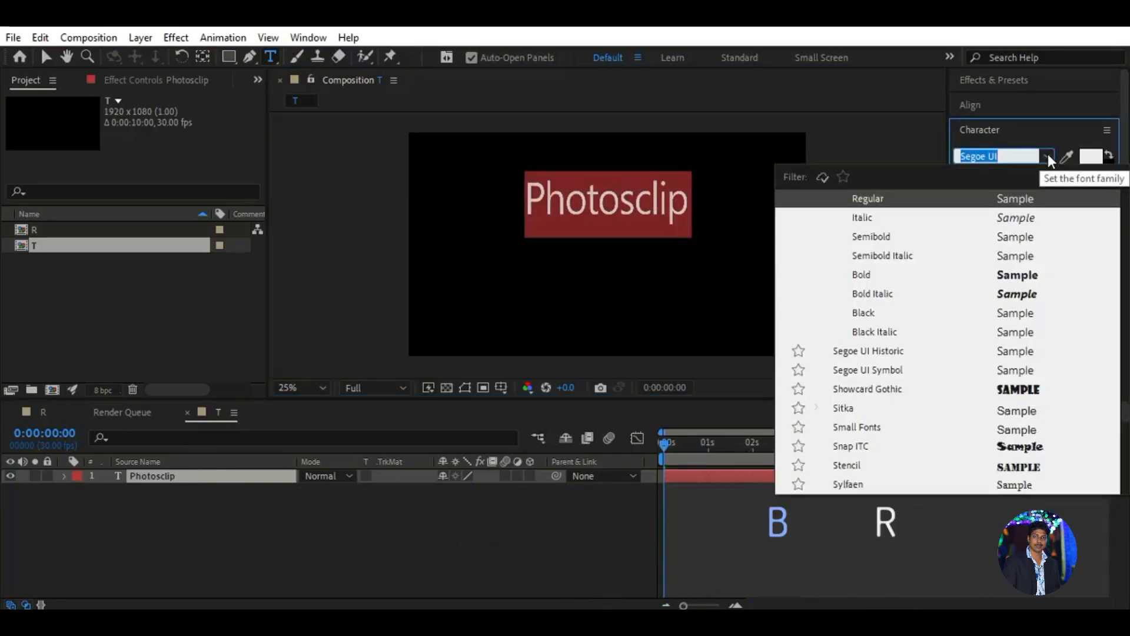
{"action": "scroll", "coordinate": [923, 359], "scroll_direction": "down", "scroll_amount": 4}
{"action": "scroll", "coordinate": [889, 337], "scroll_direction": "down", "scroll_amount": 5}
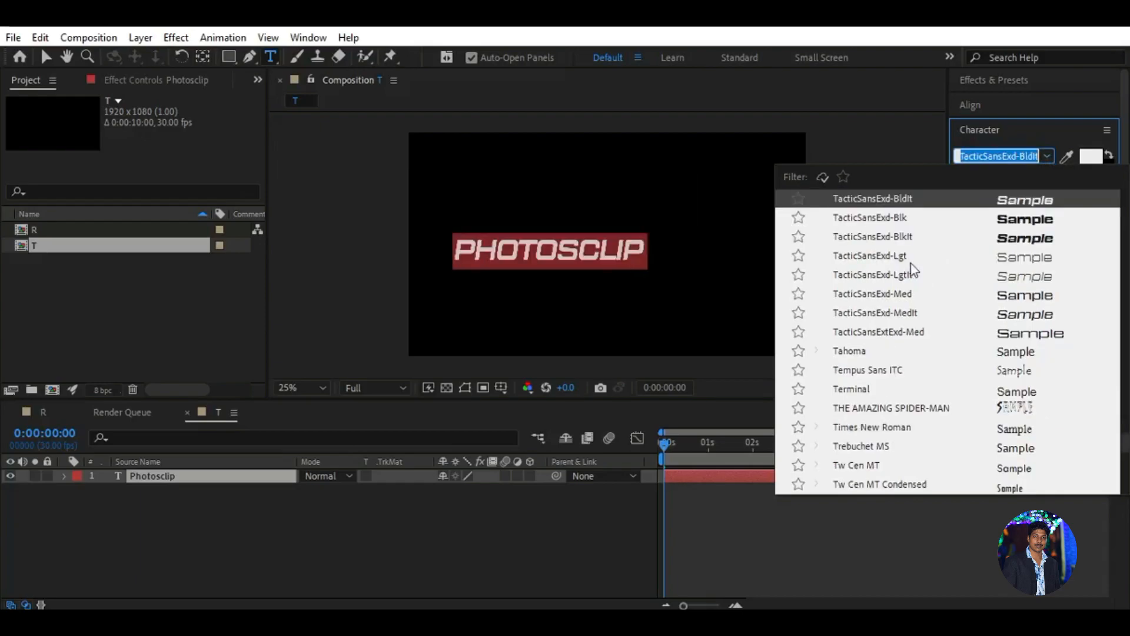
{"action": "left_click", "coordinate": [920, 296]}
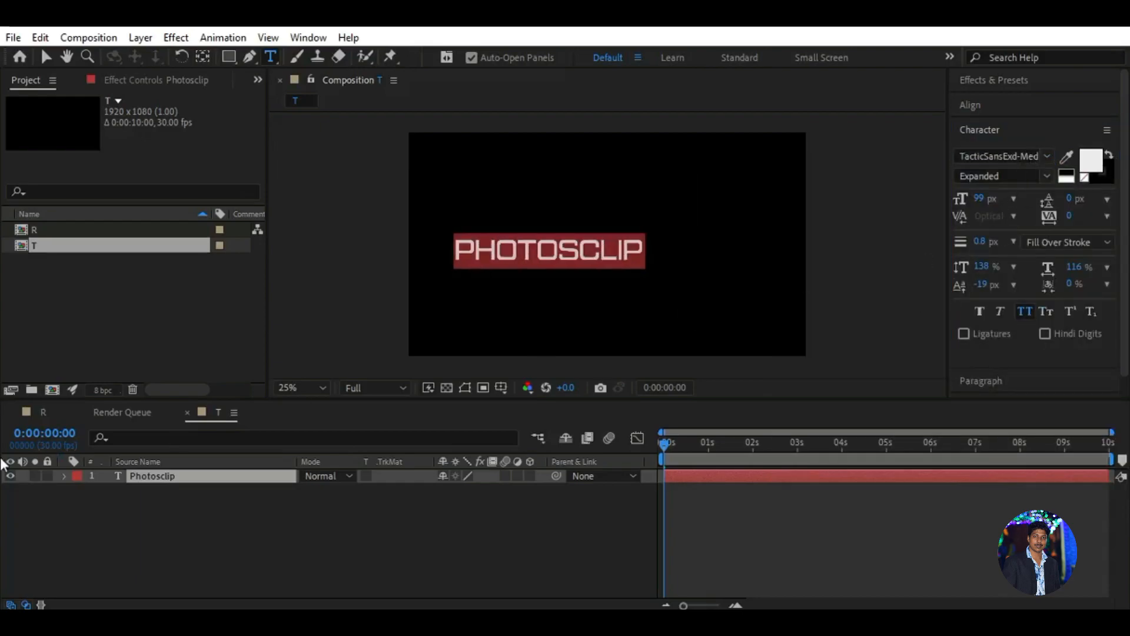
- Set the Photosclip text's font size to 80 px
{"action": "left_click", "coordinate": [45, 57]}
{"action": "left_click", "coordinate": [976, 196]}
{"action": "type", "text": "80"}
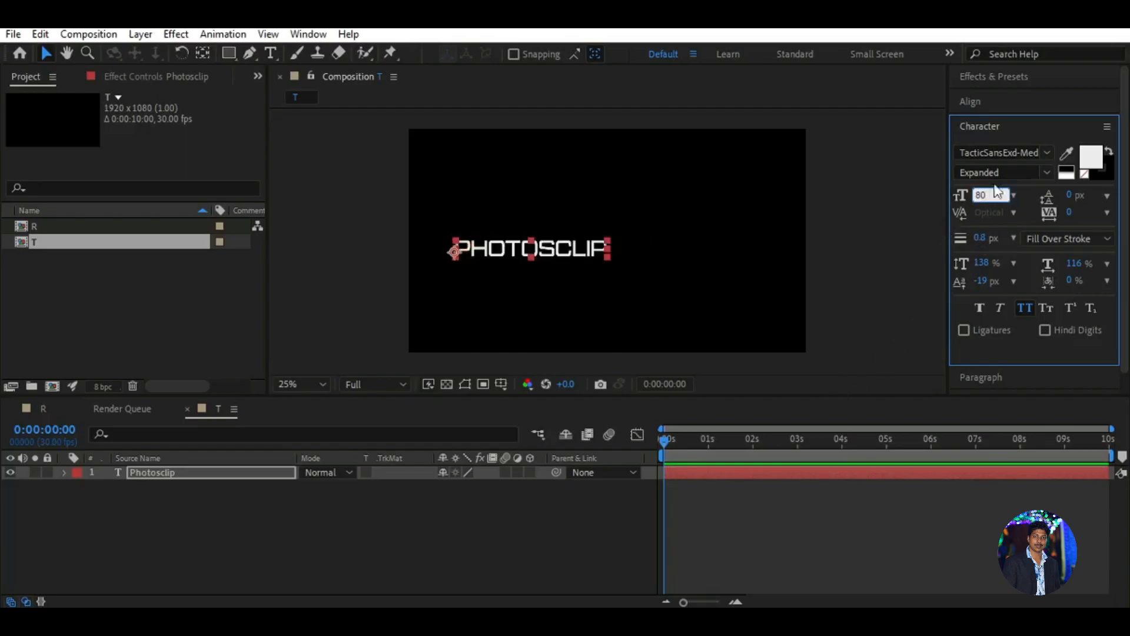
- Change the Photosclip text's font to TacticSansExd-Bld
{"action": "left_click", "coordinate": [1047, 152]}
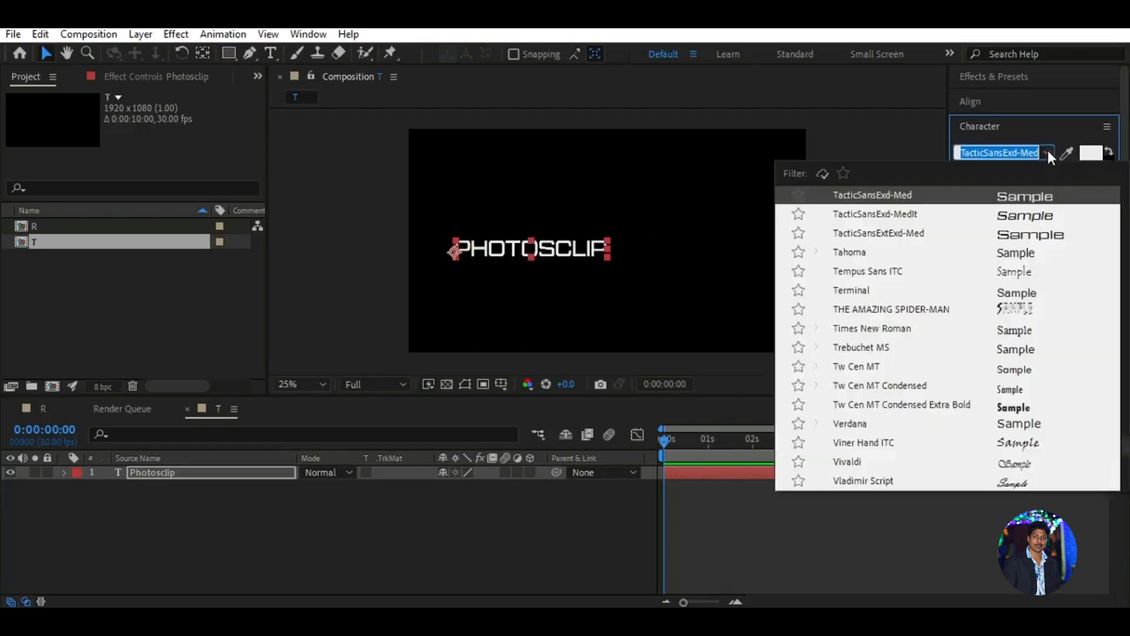
{"action": "scroll", "coordinate": [936, 303], "scroll_direction": "down", "scroll_amount": 15}
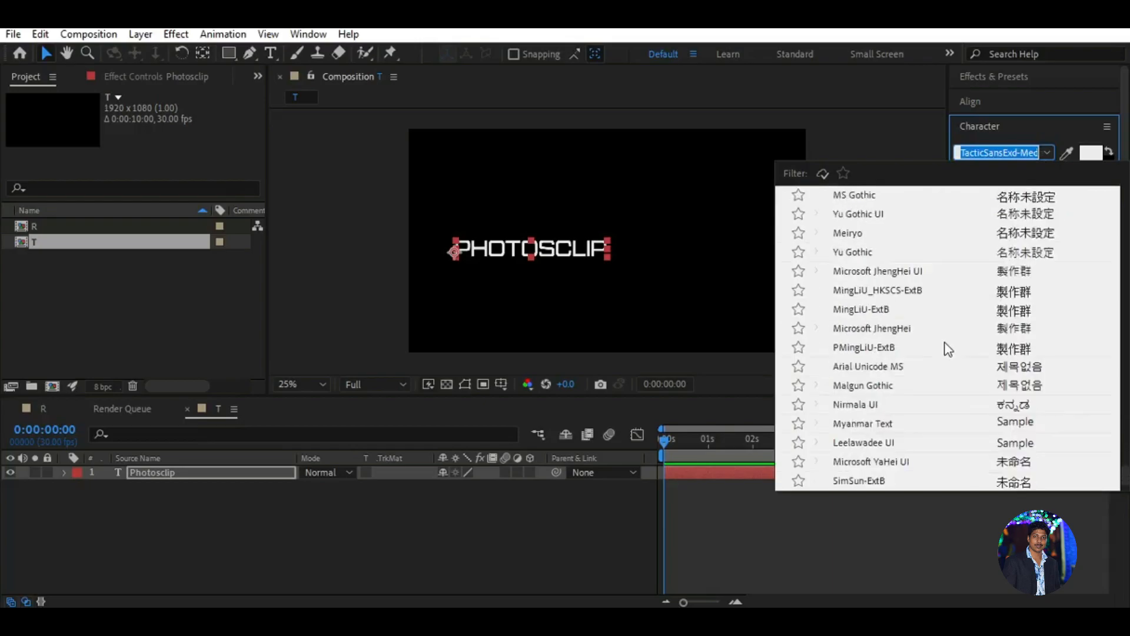
{"action": "scroll", "coordinate": [995, 387], "scroll_direction": "up", "scroll_amount": 10}
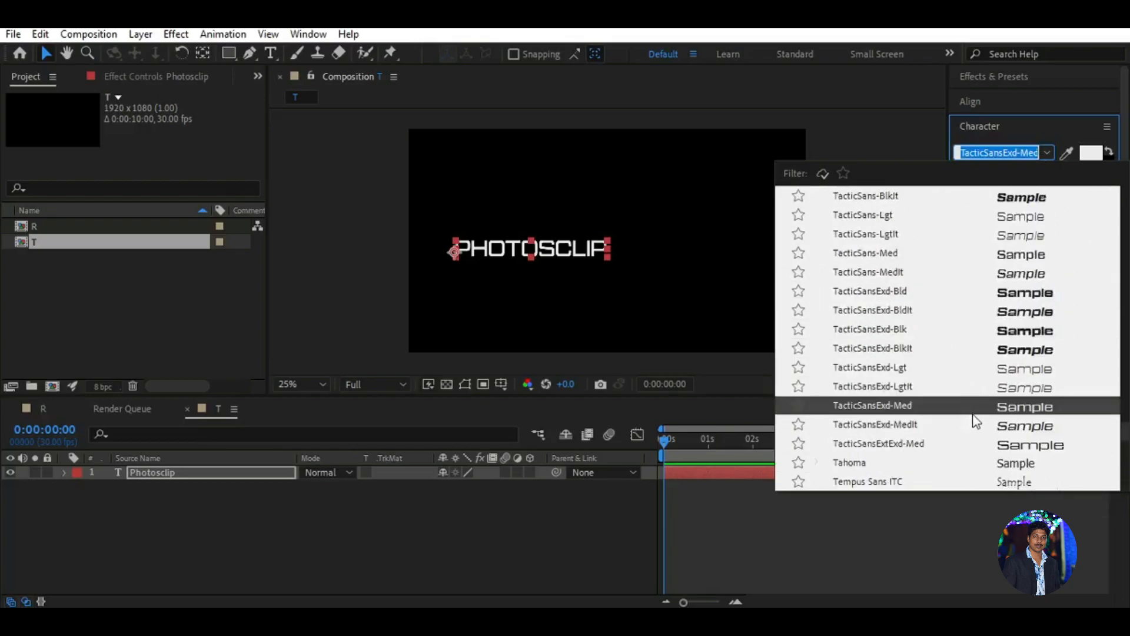
{"action": "left_click", "coordinate": [914, 295]}
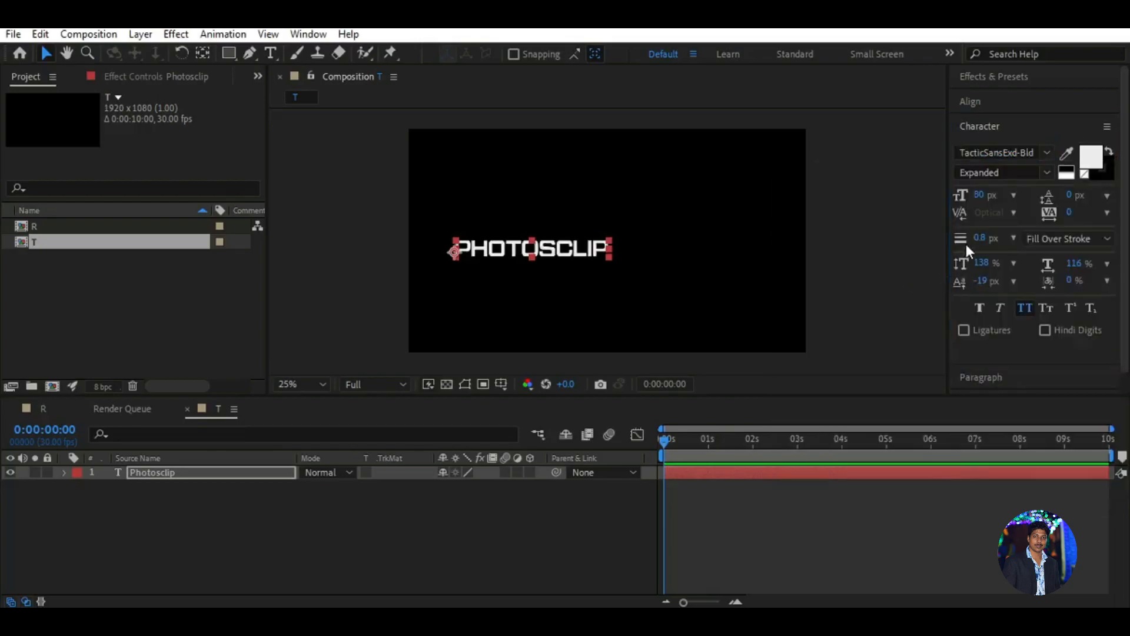
- Centre the Photosclip text horizontally and vertically in the composition
{"action": "left_click", "coordinate": [182, 475]}
{"action": "double_click", "coordinate": [184, 474]}
{"action": "left_click", "coordinate": [988, 100]}
{"action": "left_click", "coordinate": [992, 143]}
{"action": "left_click", "coordinate": [1078, 143]}
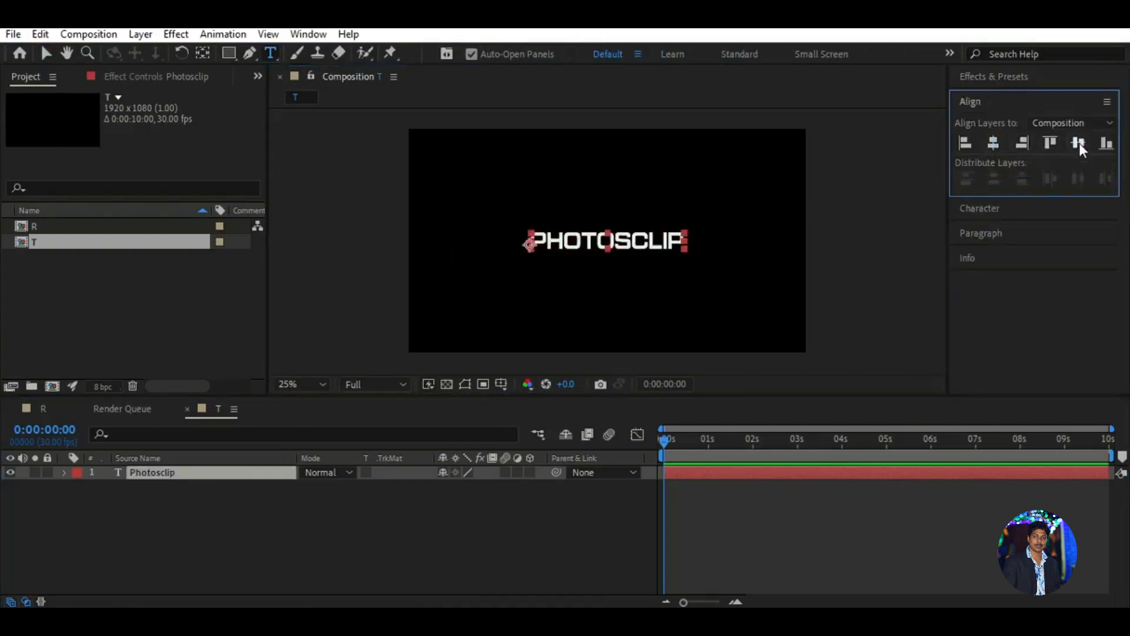
{"action": "left_click", "coordinate": [47, 54]}
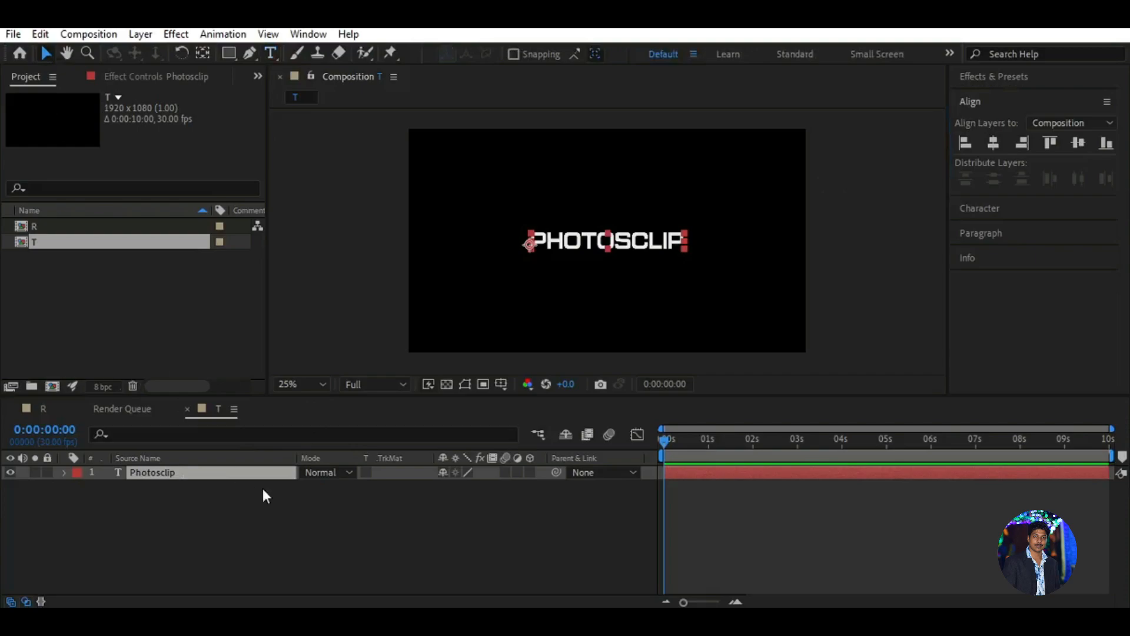
- Duplicate the Photosclip text layer and place the copy beneath the original in the layer order
{"action": "left_click", "coordinate": [464, 529]}
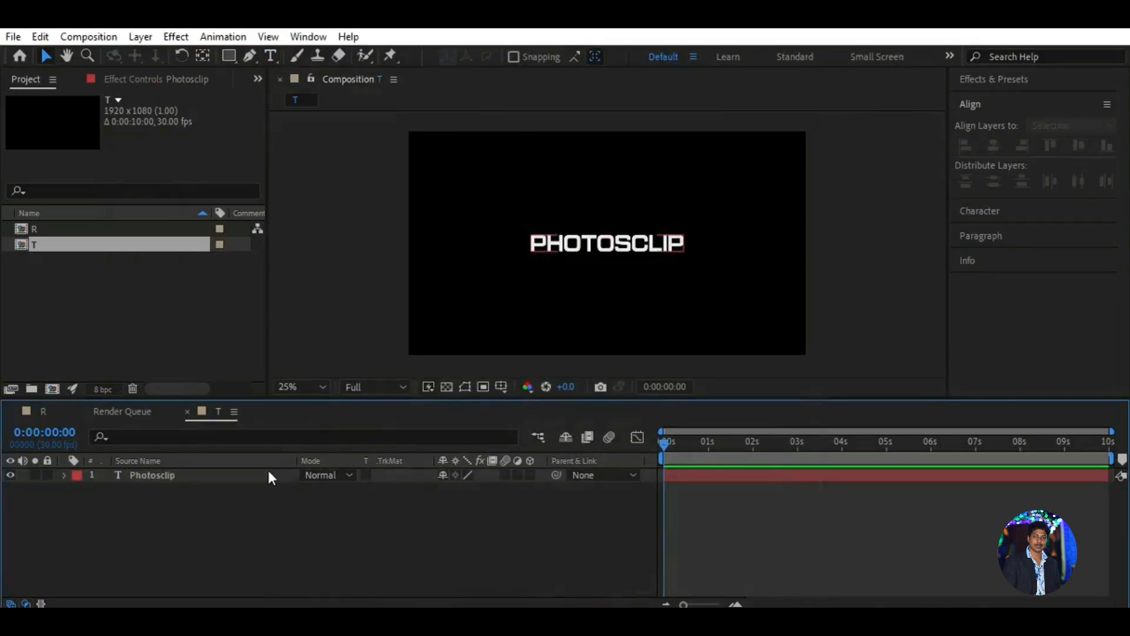
{"action": "left_click", "coordinate": [270, 475]}
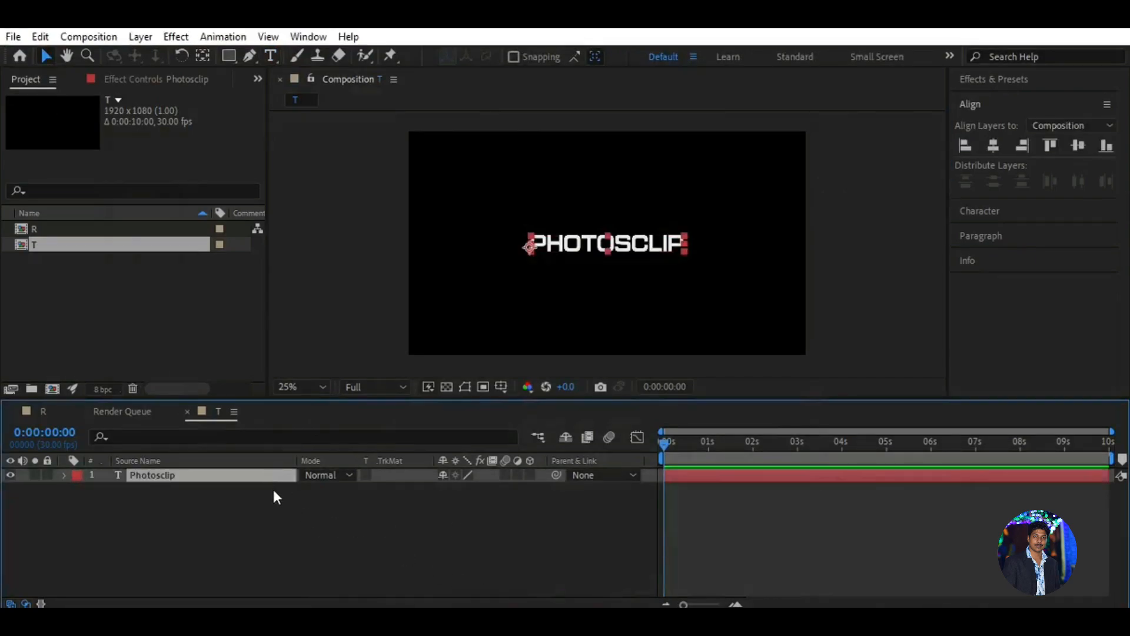
{"action": "key", "text": "ctrl+d"}
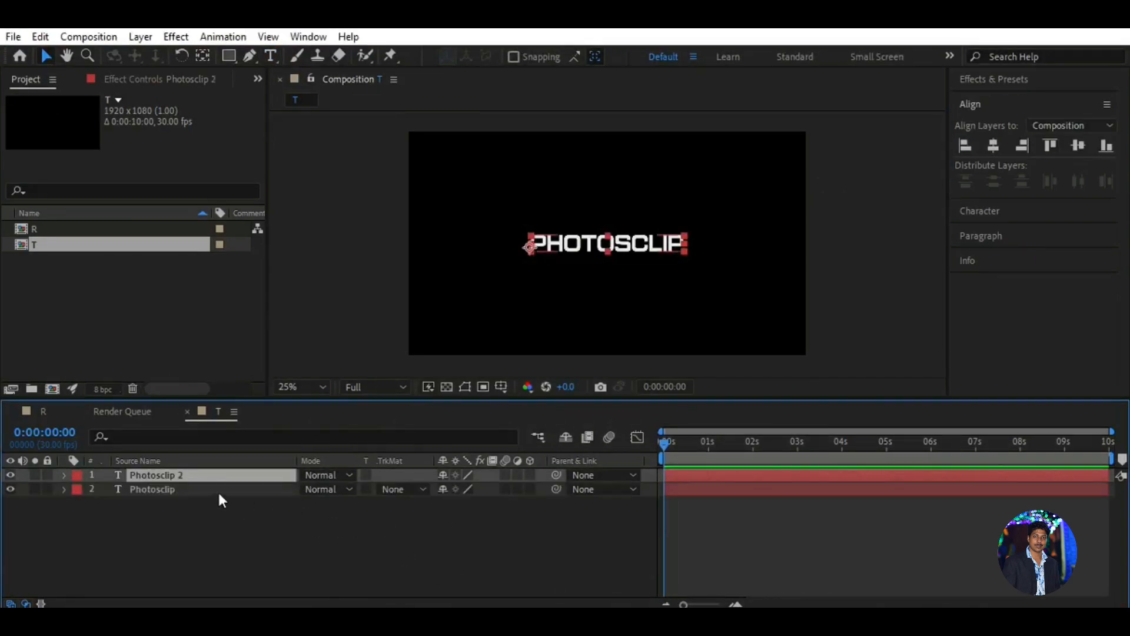
{"action": "left_click_drag", "start_coordinate": [245, 474], "coordinate": [243, 500]}
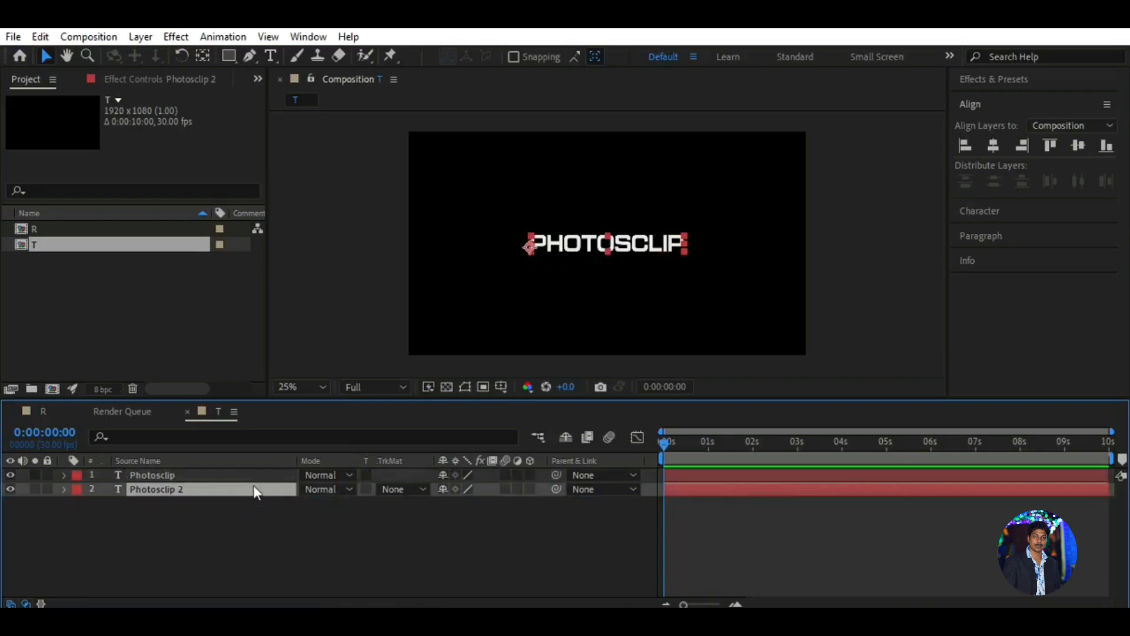
- Set the duplicated Photosclip 2 text's font size to 155 px
{"action": "double_click", "coordinate": [253, 490]}
{"action": "left_click", "coordinate": [982, 197]}
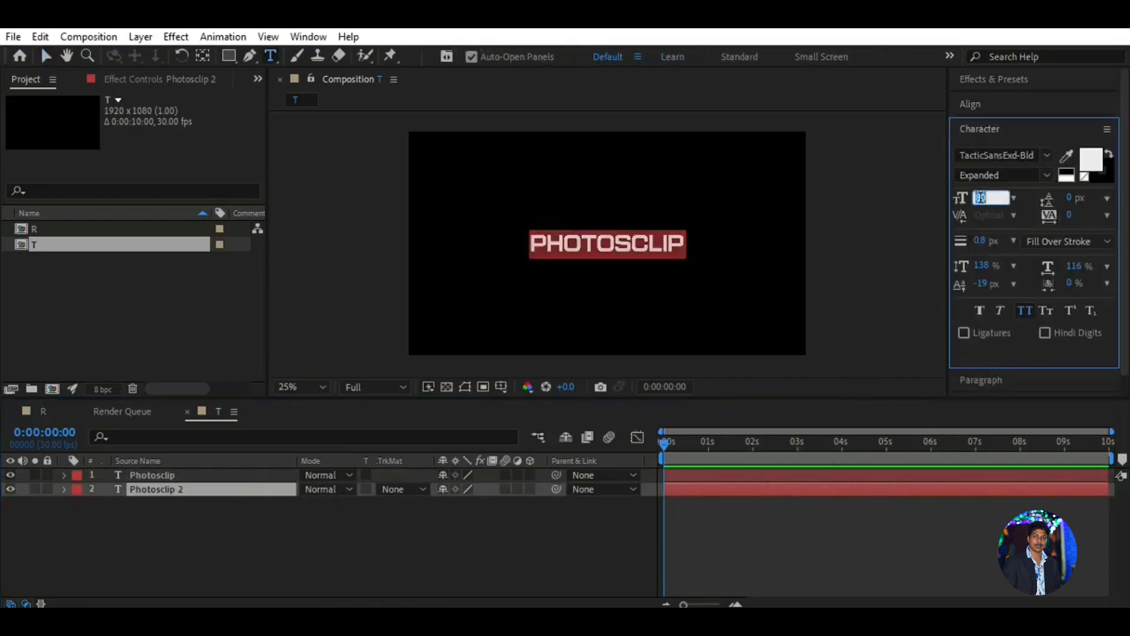
{"action": "type", "text": "155"}
{"action": "key", "text": "Return"}
{"action": "left_click", "coordinate": [46, 56]}
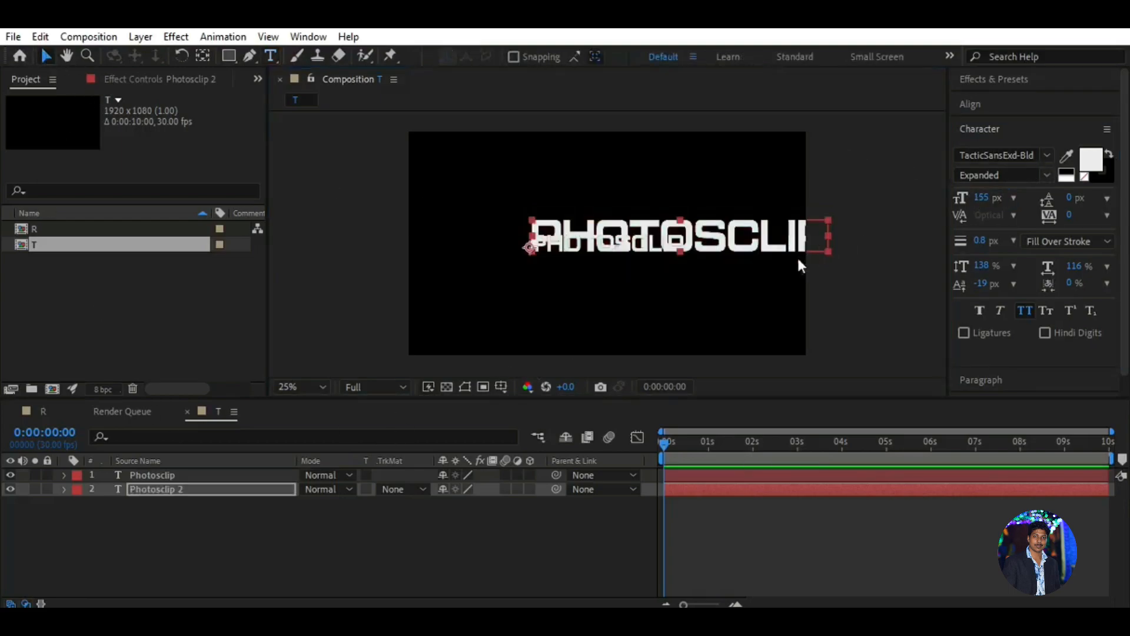
- Centre the enlarged duplicate text horizontally in the composition and move it down below the smaller Photosclip line
{"action": "double_click", "coordinate": [203, 489]}
{"action": "left_click", "coordinate": [1000, 106]}
{"action": "left_click", "coordinate": [994, 145]}
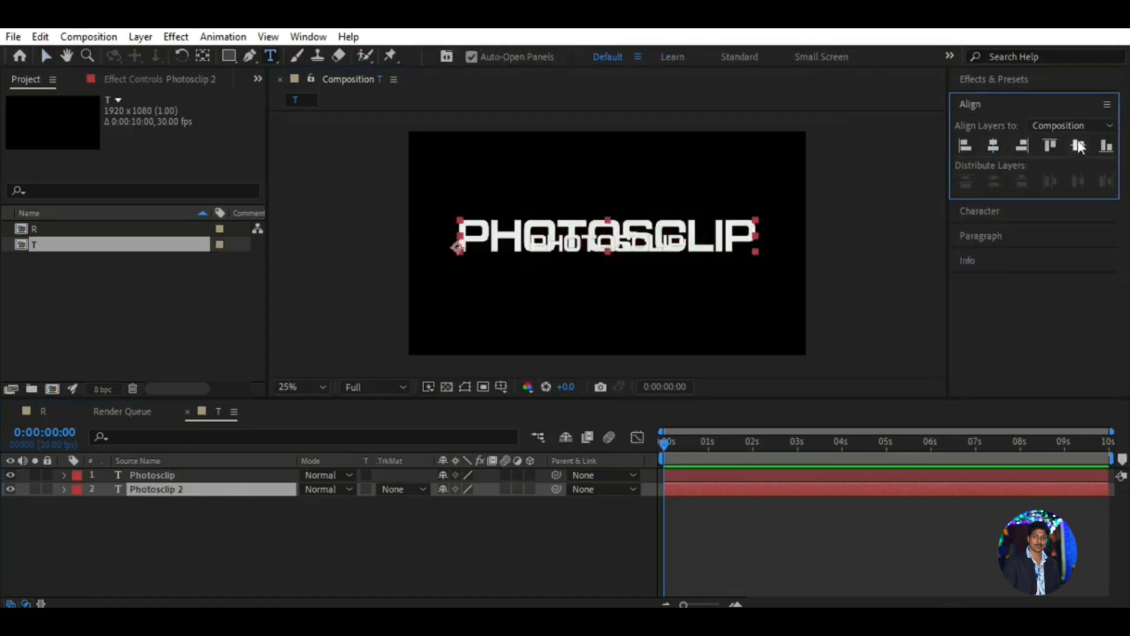
{"action": "left_click_drag", "start_coordinate": [704, 270], "coordinate": [706, 306]}
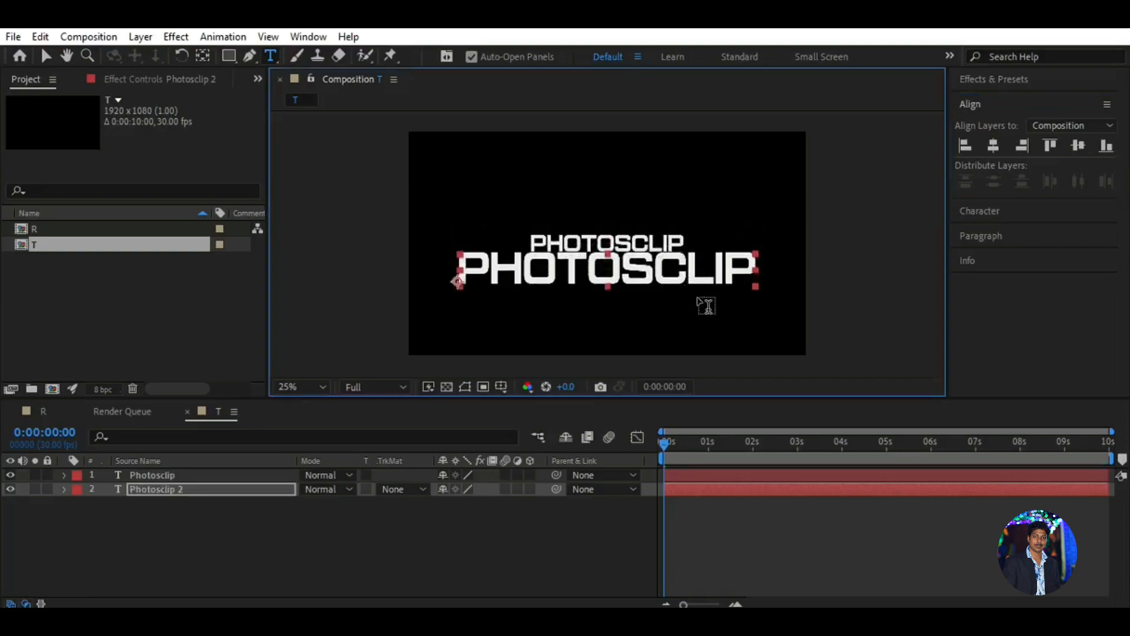
- Replace the duplicate layer's text with "Youtube Channel"
{"action": "double_click", "coordinate": [239, 488]}
{"action": "type", "text": "Yout"}
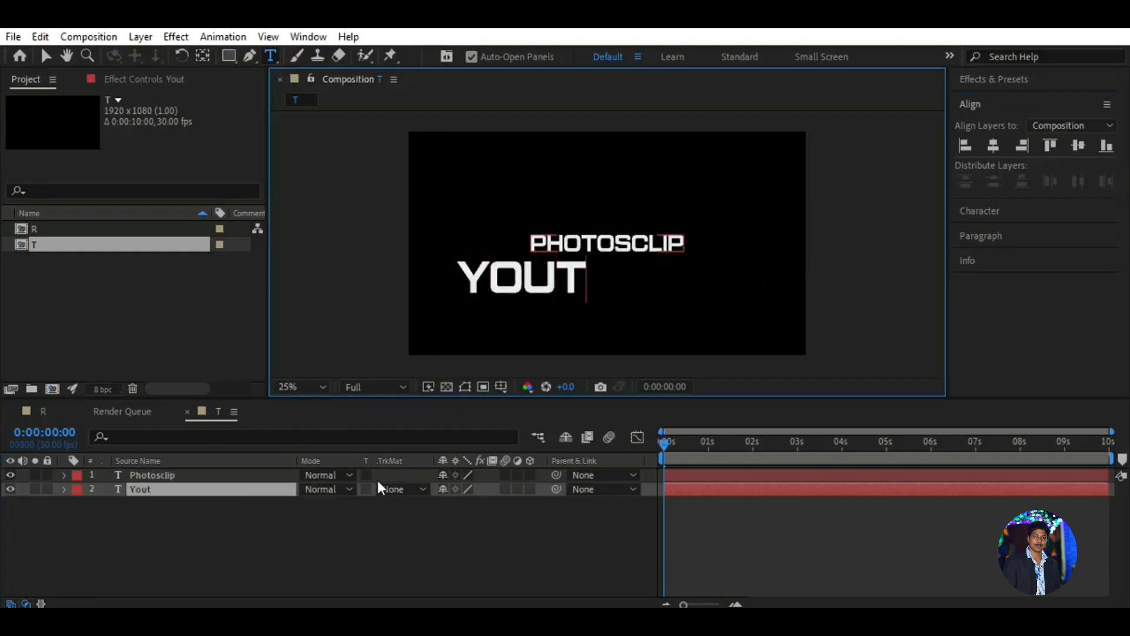
{"action": "type", "text": "ube Ch"}
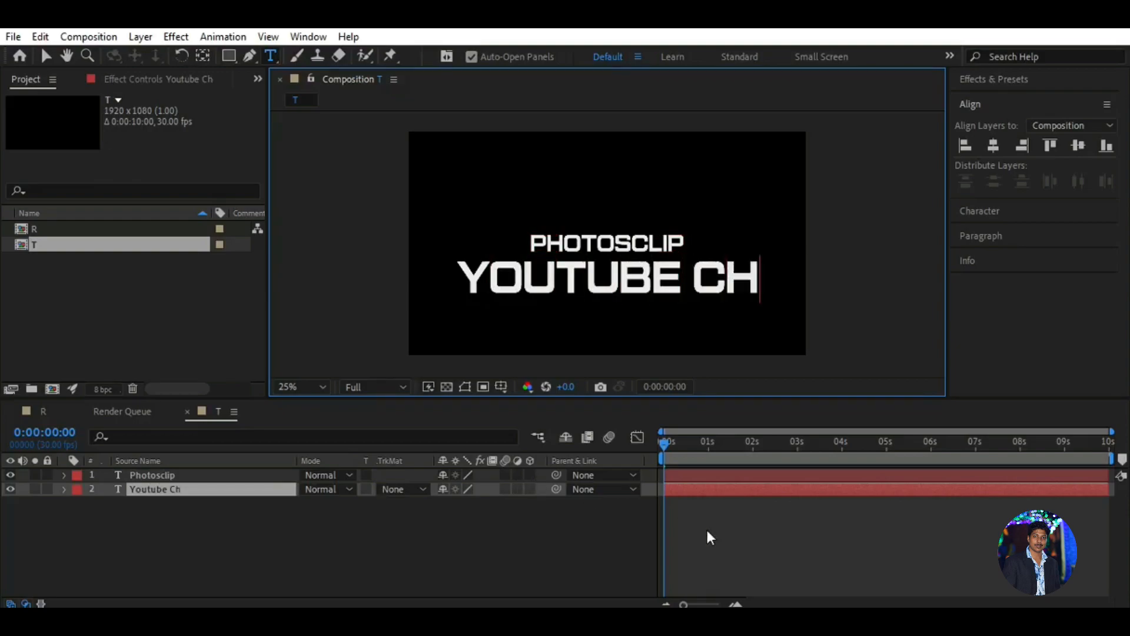
{"action": "type", "text": "annel"}
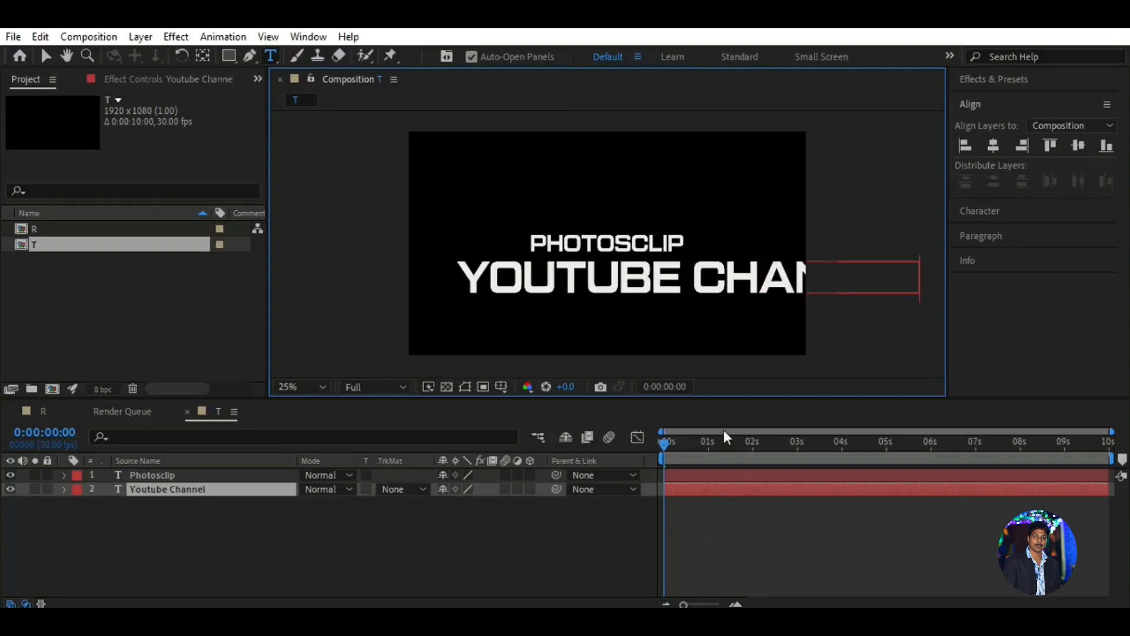
- Reduce the Youtube Channel text's font size so that the whole line fits inside the frame
{"action": "left_click", "coordinate": [991, 210]}
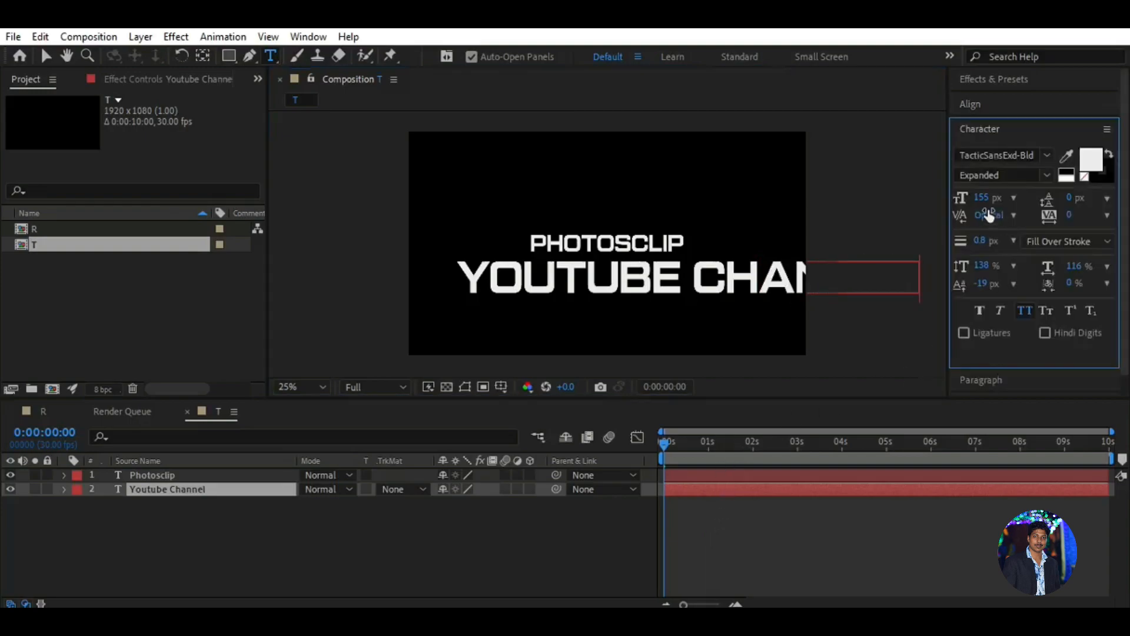
{"action": "left_click", "coordinate": [985, 199]}
{"action": "type", "text": "15"}
{"action": "key", "text": "Return"}
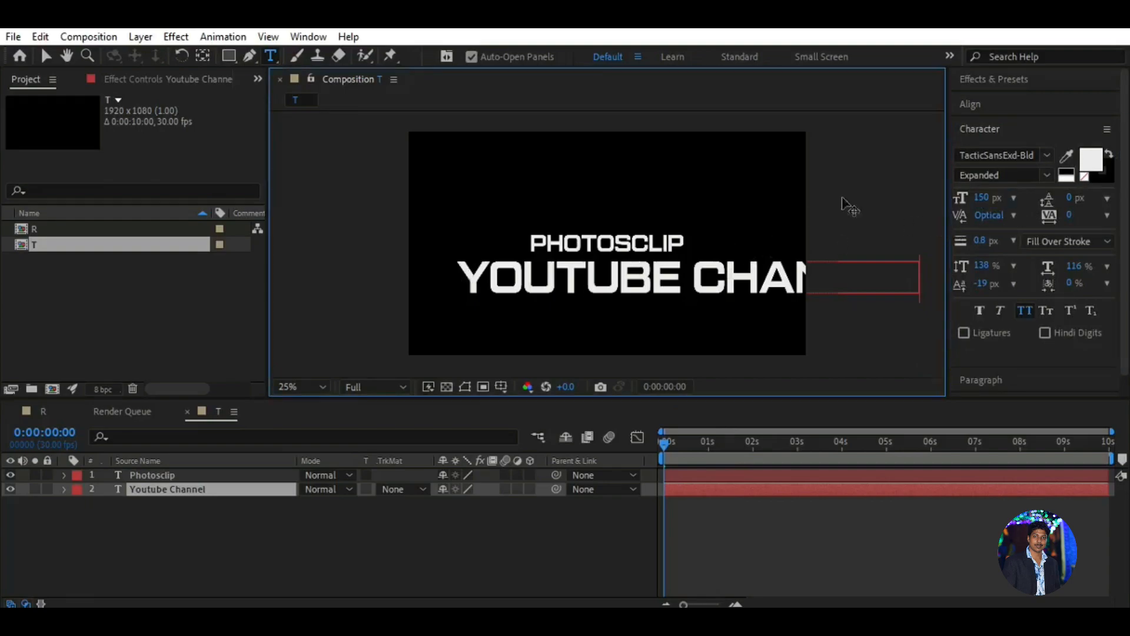
{"action": "left_click", "coordinate": [995, 105]}
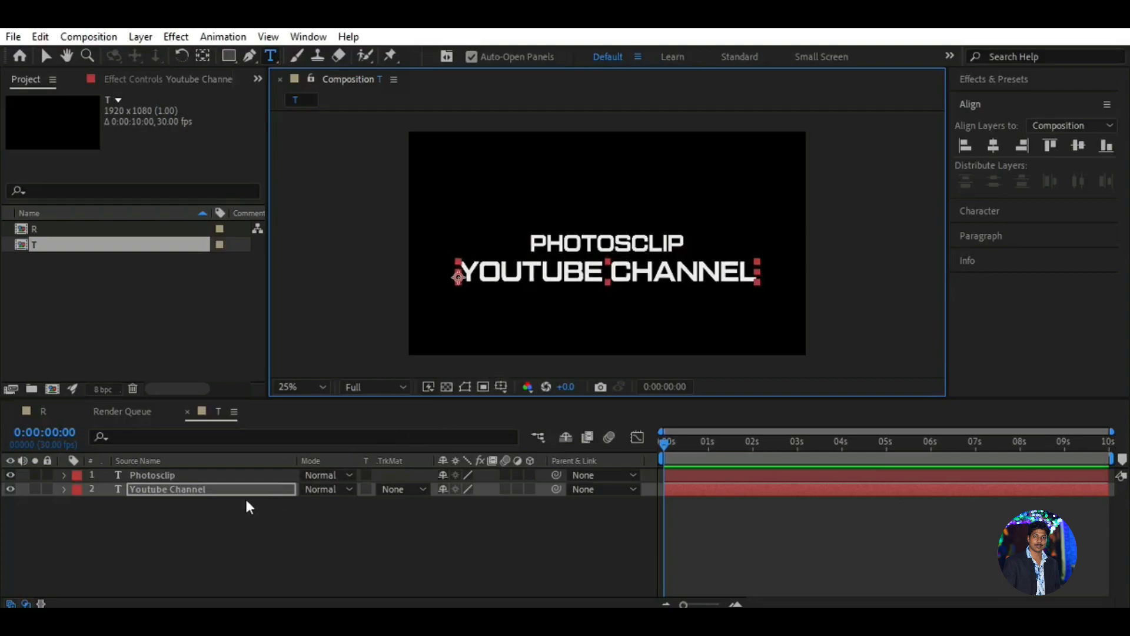
{"action": "left_click", "coordinate": [263, 527]}
{"action": "key", "text": "v"}
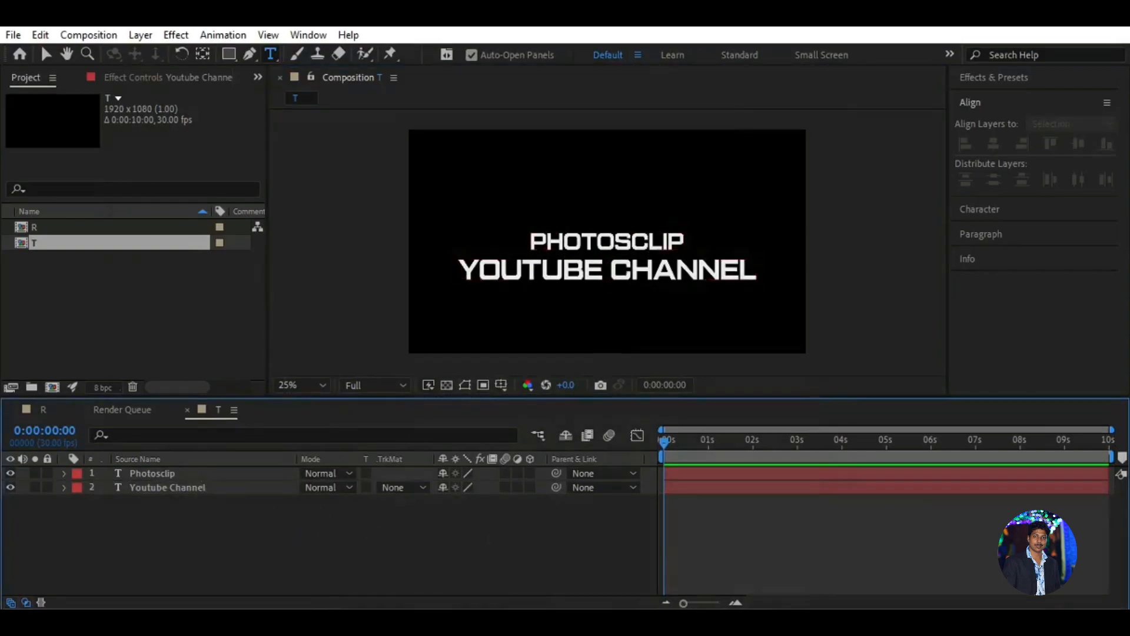
- Select both text layers and align their horizontal centres with each other
{"action": "left_click_drag", "start_coordinate": [545, 183], "coordinate": [639, 286]}
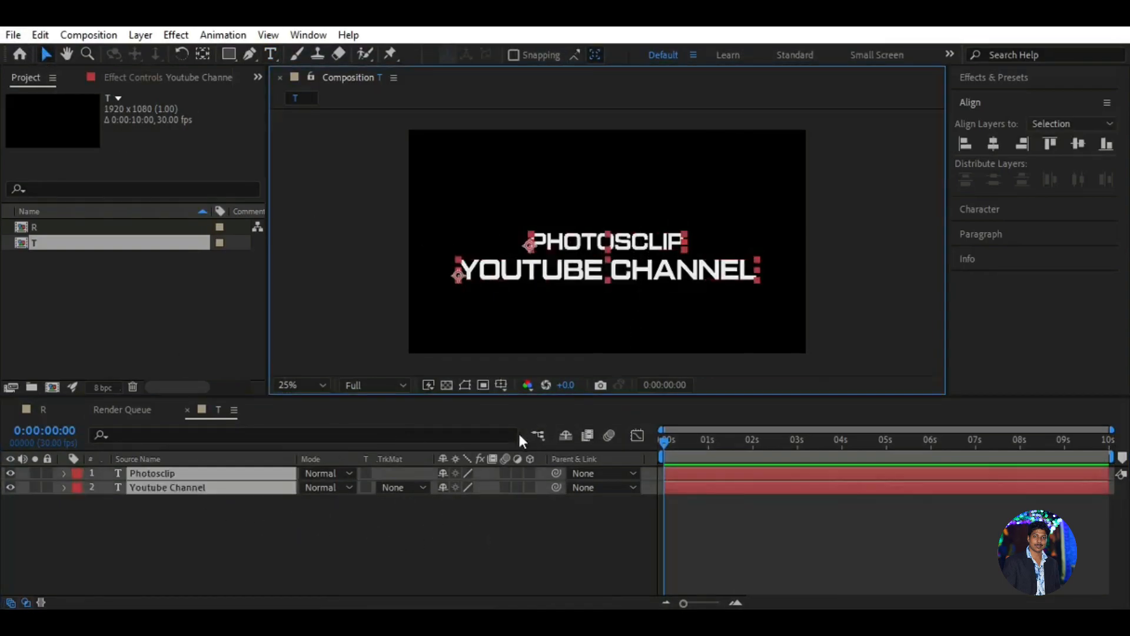
{"action": "left_click", "coordinate": [996, 142]}
{"action": "left_click", "coordinate": [500, 389]}
{"action": "left_click", "coordinate": [500, 389]}
{"action": "left_click", "coordinate": [532, 401]}
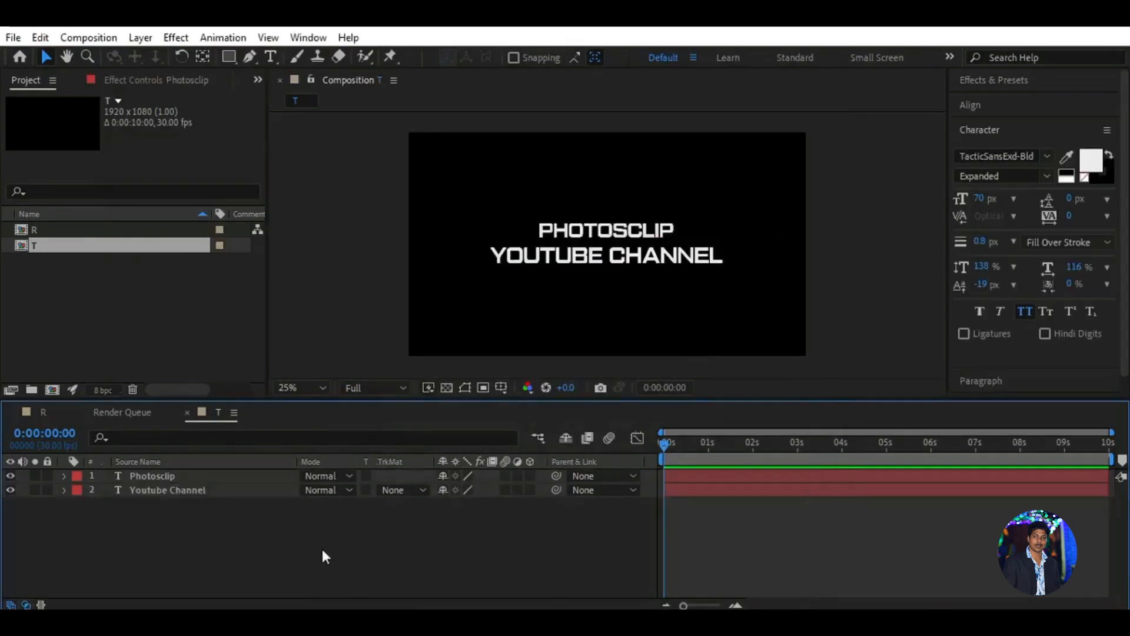
- Find the Gradient Ramp effect by searching for "ramp" and apply it to the Photosclip layer
{"action": "left_click", "coordinate": [215, 476]}
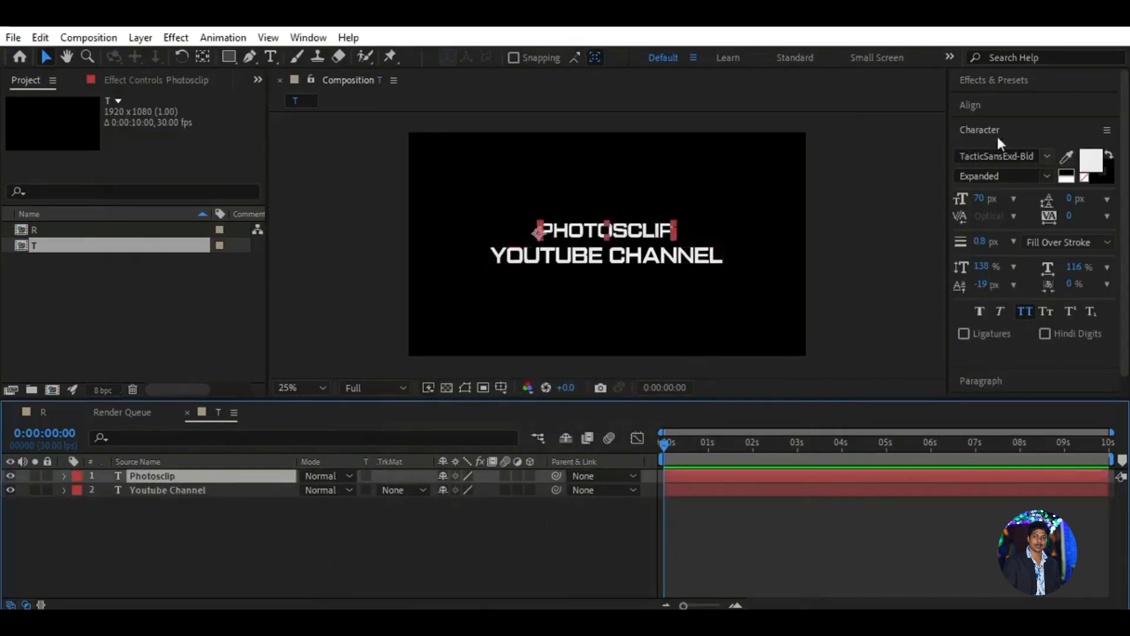
{"action": "left_click", "coordinate": [993, 80]}
{"action": "left_click", "coordinate": [1004, 102]}
{"action": "type", "text": "ra"}
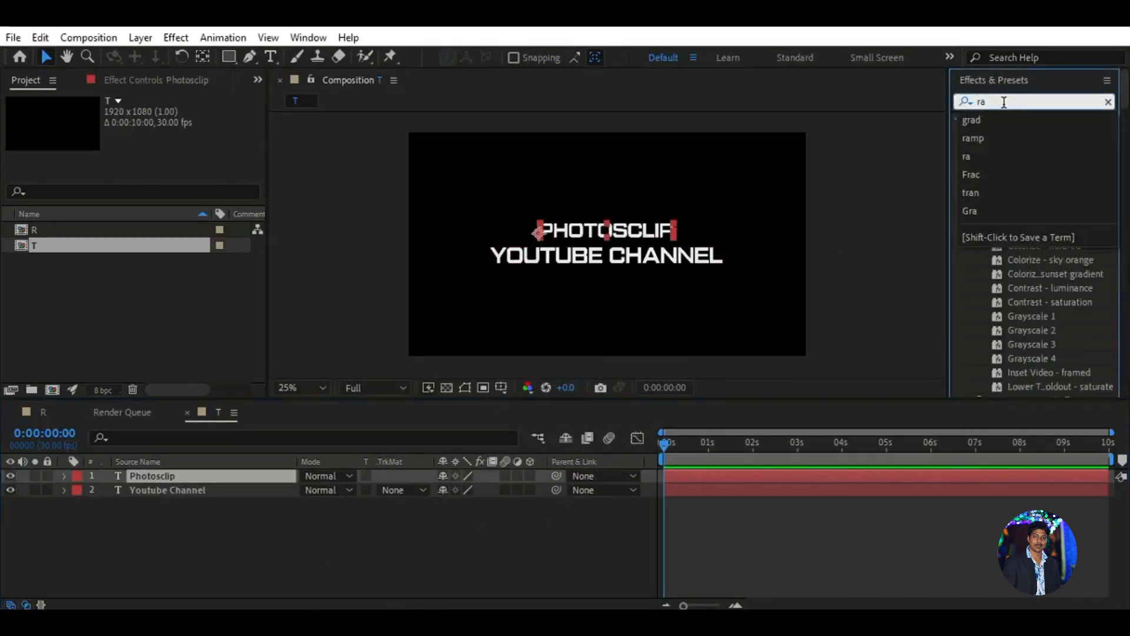
{"action": "type", "text": "mp"}
{"action": "key", "text": "Return"}
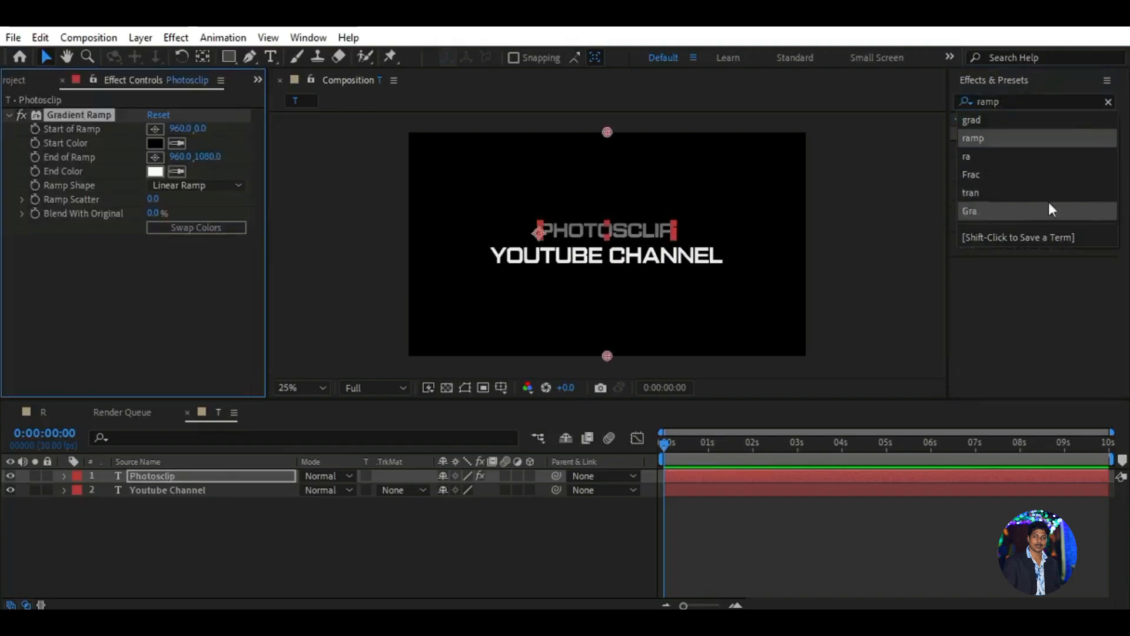
{"action": "left_click", "coordinate": [1004, 276]}
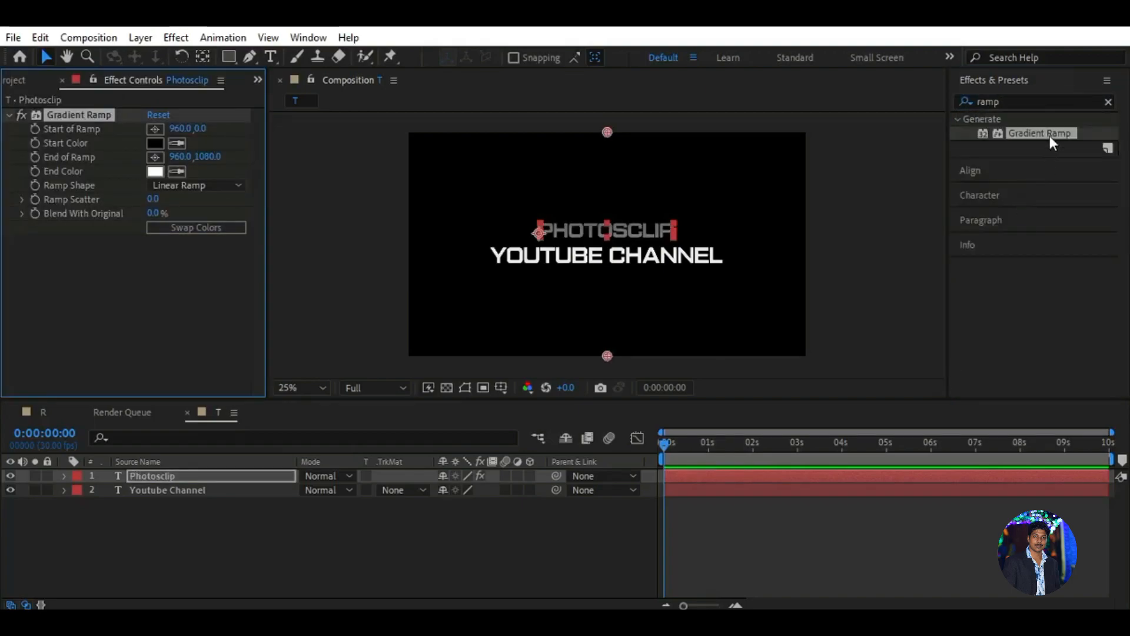
- Swap the Photosclip gradient ramp's start and end colours and set its start point's vertical position to 460
{"action": "left_click", "coordinate": [186, 229]}
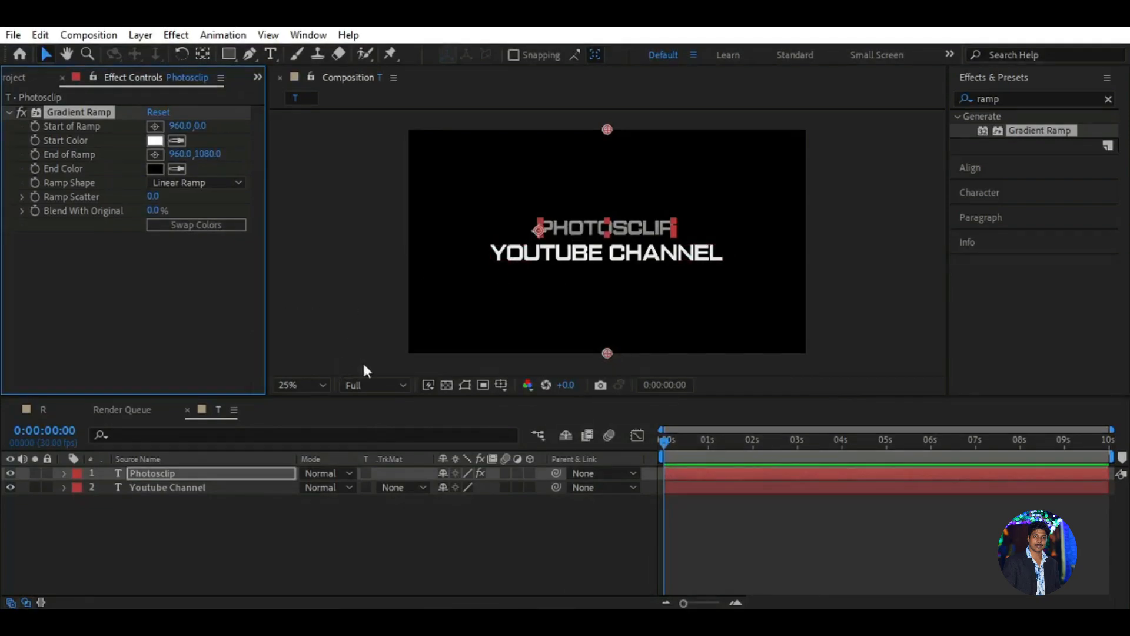
{"action": "left_click", "coordinate": [202, 126]}
{"action": "type", "text": "460"}
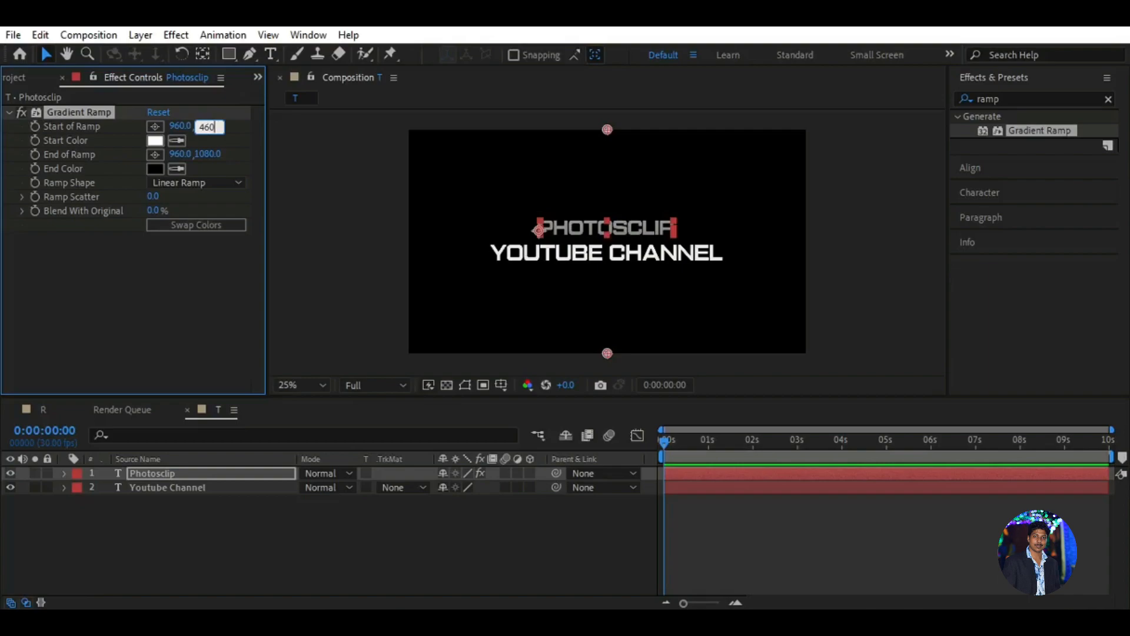
{"action": "key", "text": "Return"}
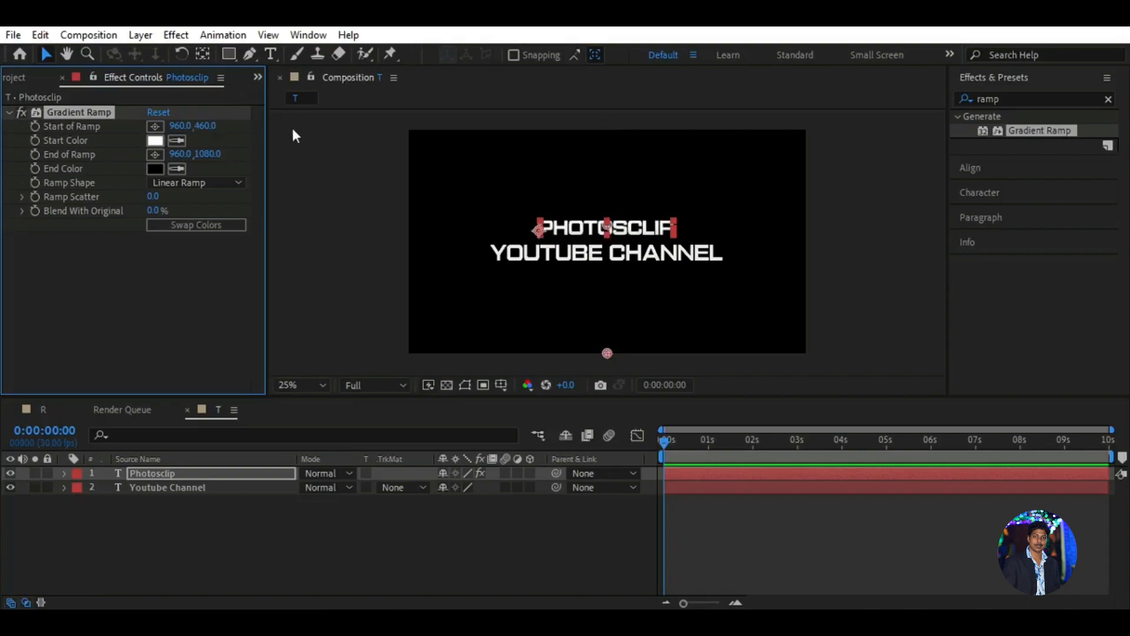
- Set the vertical position of the Photosclip gradient's end point to 424
{"action": "left_click", "coordinate": [206, 155]}
{"action": "type", "text": "424"}
{"action": "key", "text": "Return"}
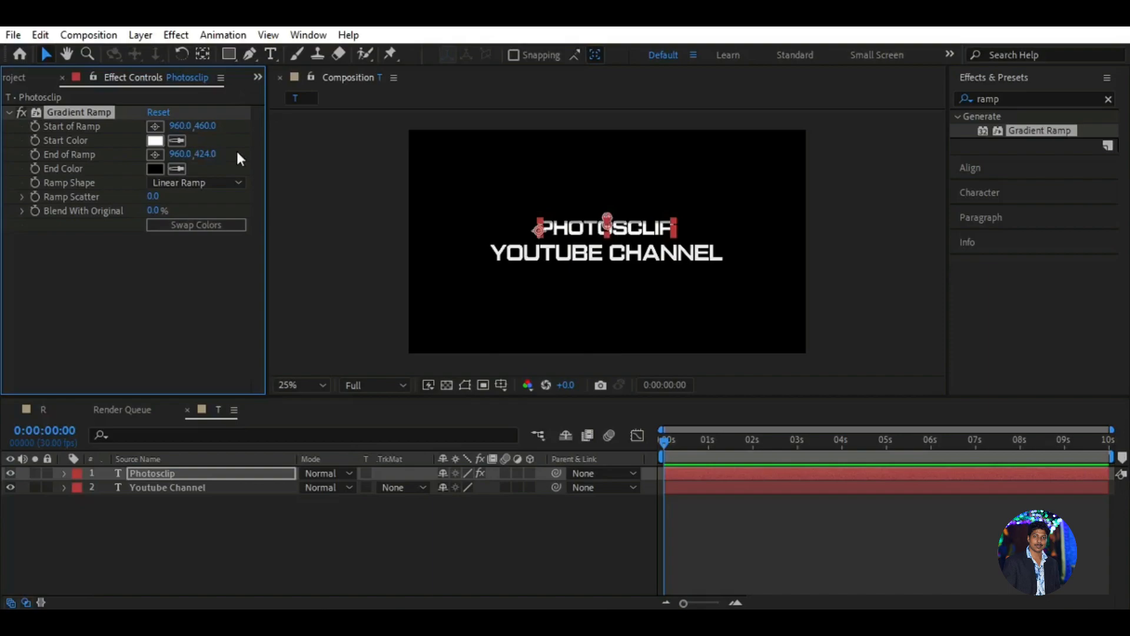
- Reposition the Photosclip gradient's end point at about 966, 416 and its start point at 964, 460
{"action": "left_click", "coordinate": [320, 384]}
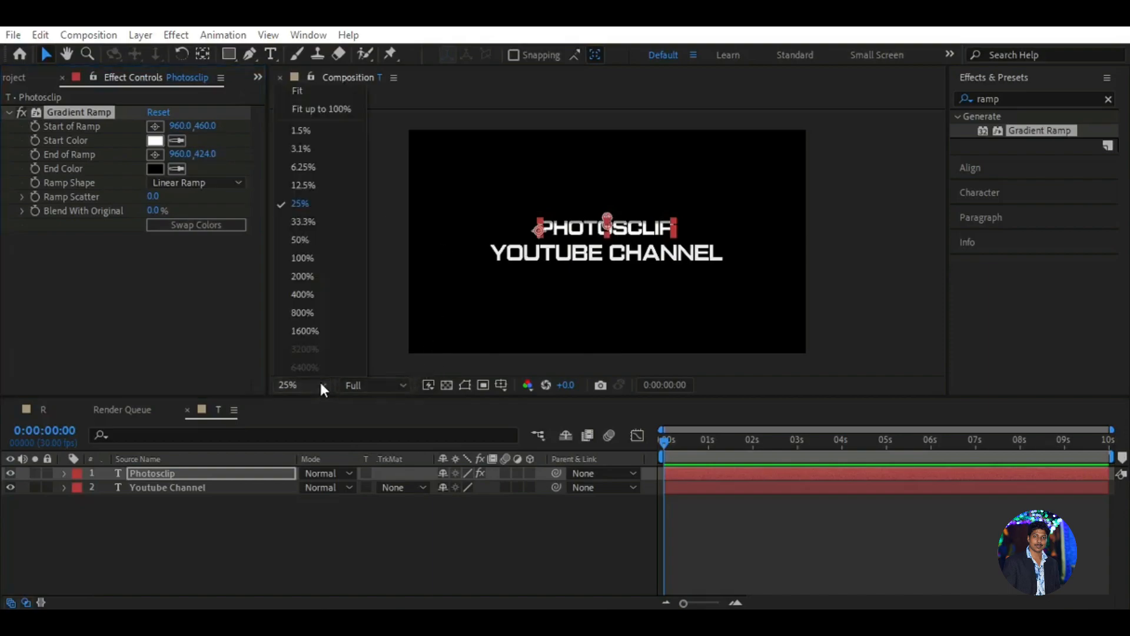
{"action": "left_click", "coordinate": [300, 238]}
{"action": "left_click_drag", "start_coordinate": [607, 211], "coordinate": [609, 189]}
{"action": "mouse_move", "coordinate": [605, 230]}
{"action": "left_mouse_down"}
{"action": "mouse_move", "coordinate": [609, 242]}
{"action": "mouse_move", "coordinate": [609, 219]}
{"action": "left_mouse_up"}
{"action": "left_click", "coordinate": [200, 126]}
{"action": "type", "text": "460"}
{"action": "key", "text": "Return"}
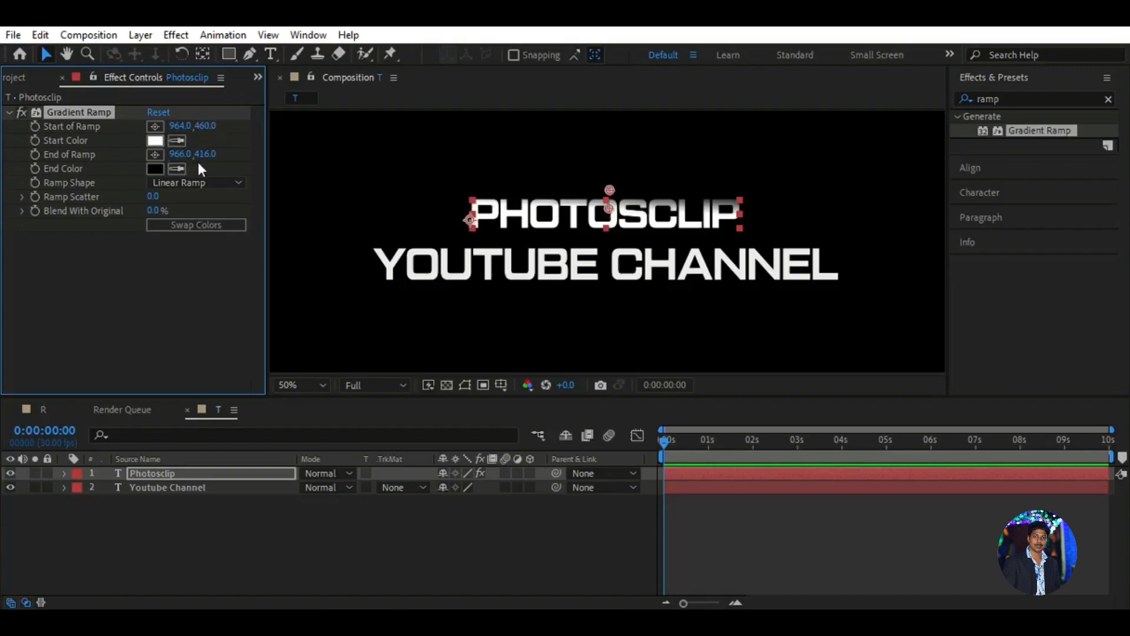
- Move the Photosclip gradient's end point beneath the start point by setting its vertical position to 518
{"action": "left_click", "coordinate": [206, 155]}
{"action": "type", "text": "5"}
{"action": "key", "text": "Return"}
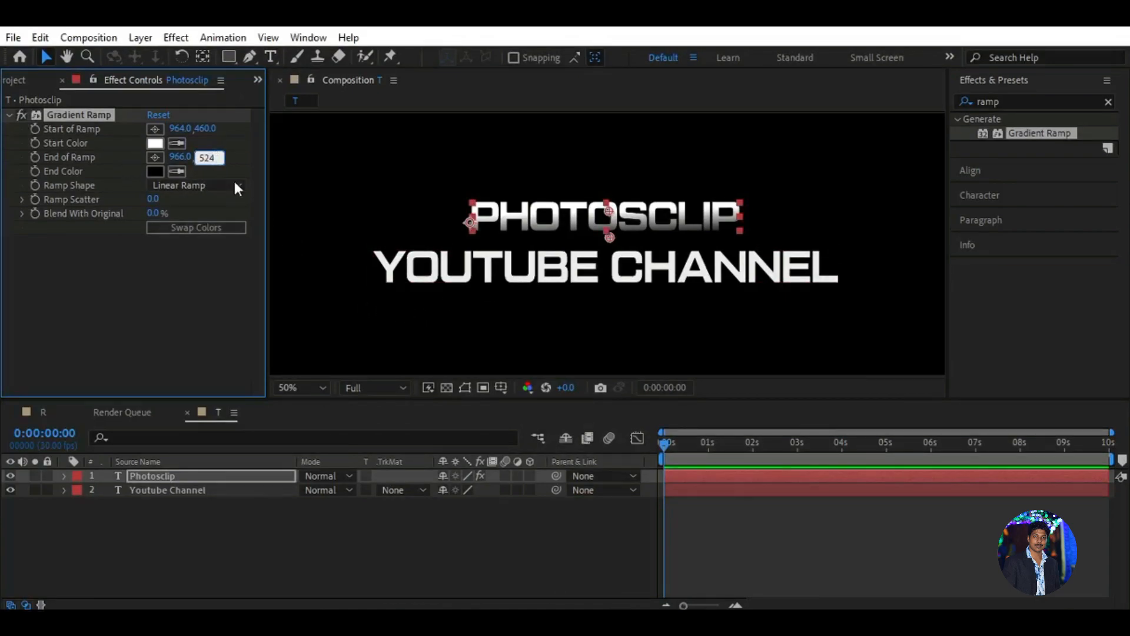
{"action": "key", "text": "BackSpace"}
{"action": "type", "text": "18"}
{"action": "key", "text": "Return"}
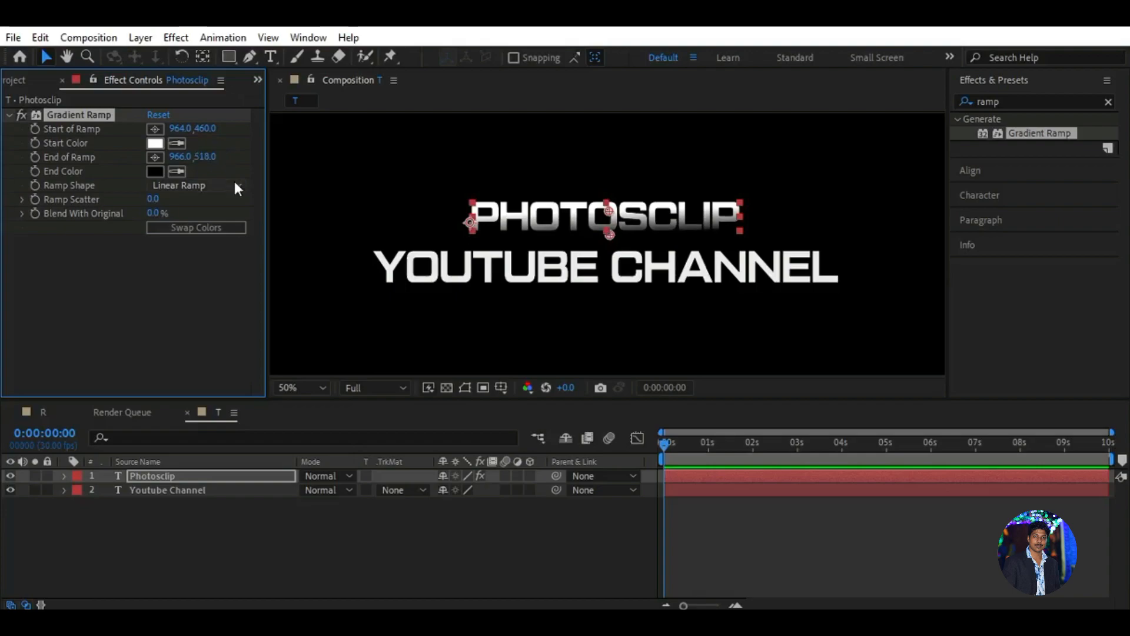
{"action": "left_click", "coordinate": [198, 276]}
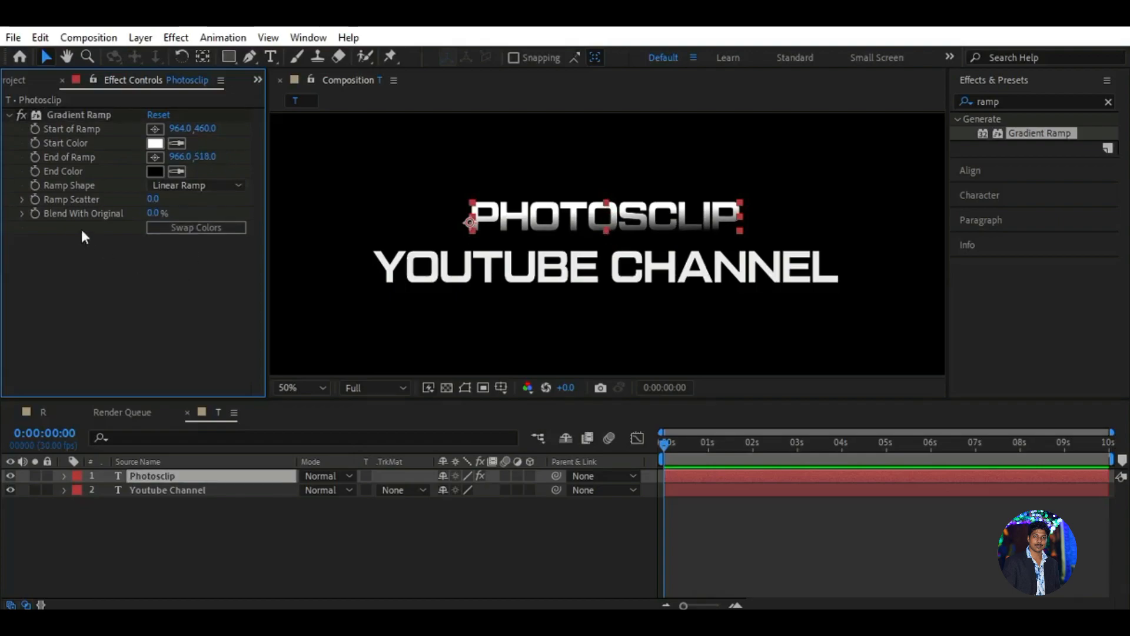
- Copy the Gradient Ramp effect from the Photosclip layer and paste it onto the Youtube Channel layer
{"action": "left_click", "coordinate": [66, 112]}
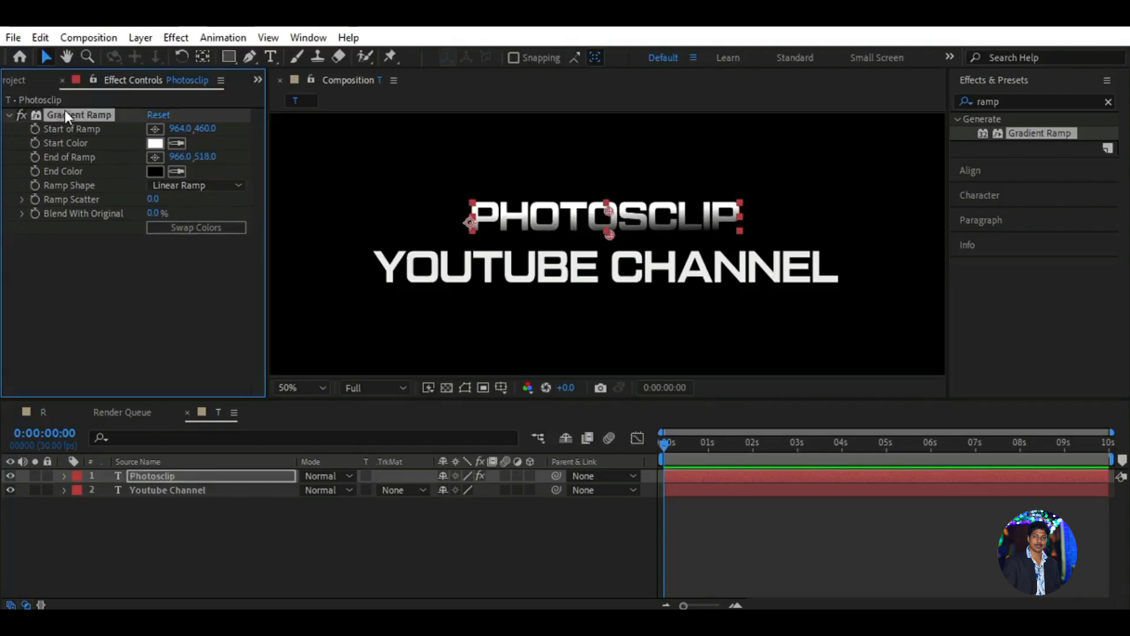
{"action": "left_click", "coordinate": [183, 490]}
{"action": "key", "text": "ctrl+v"}
- Set the Youtube Channel gradient's start point to vertical position 595 and its end point to 707
{"action": "left_click", "coordinate": [204, 128]}
{"action": "type", "text": "595"}
{"action": "key", "text": "Return"}
{"action": "left_click", "coordinate": [204, 157]}
{"action": "type", "text": "70"}
{"action": "key", "text": "Return"}
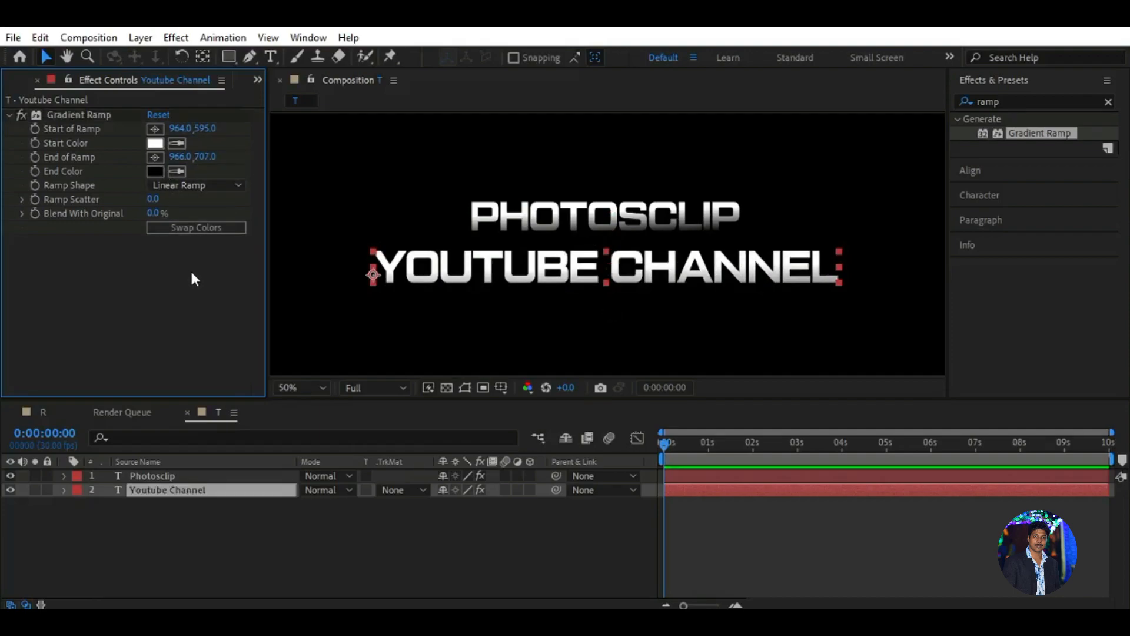
- Try vertical end positions of 652, 700 and 670 for the Youtube Channel gradient
{"action": "left_click_drag", "start_coordinate": [205, 157], "coordinate": [161, 151]}
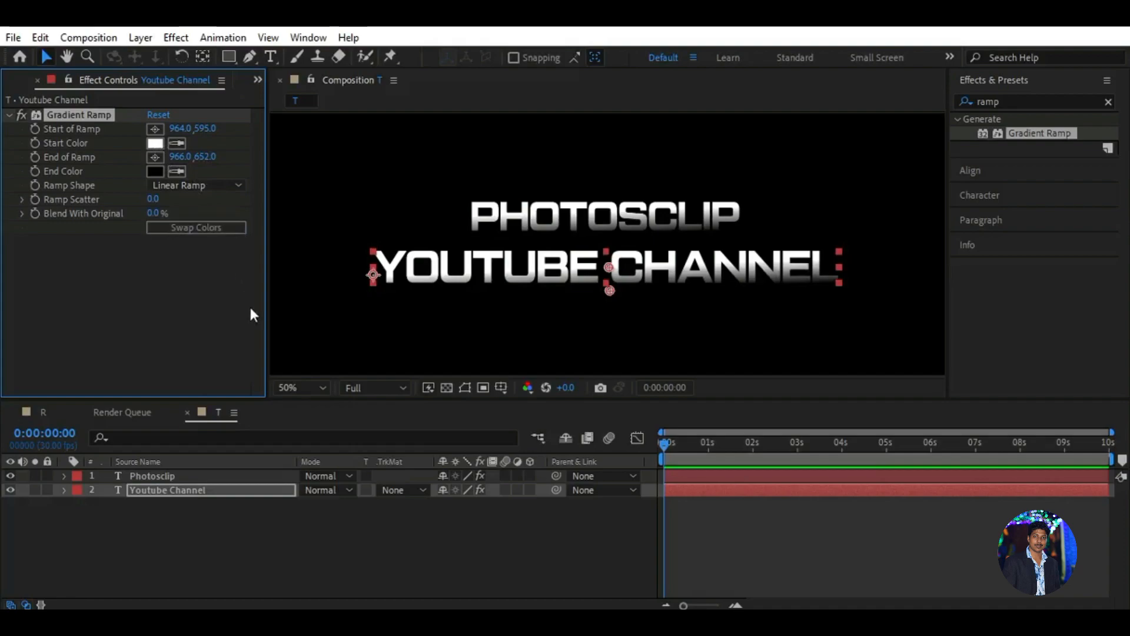
{"action": "key", "text": "ctrl+z"}
{"action": "left_click", "coordinate": [206, 156]}
{"action": "type", "text": "700"}
{"action": "key", "text": "Return"}
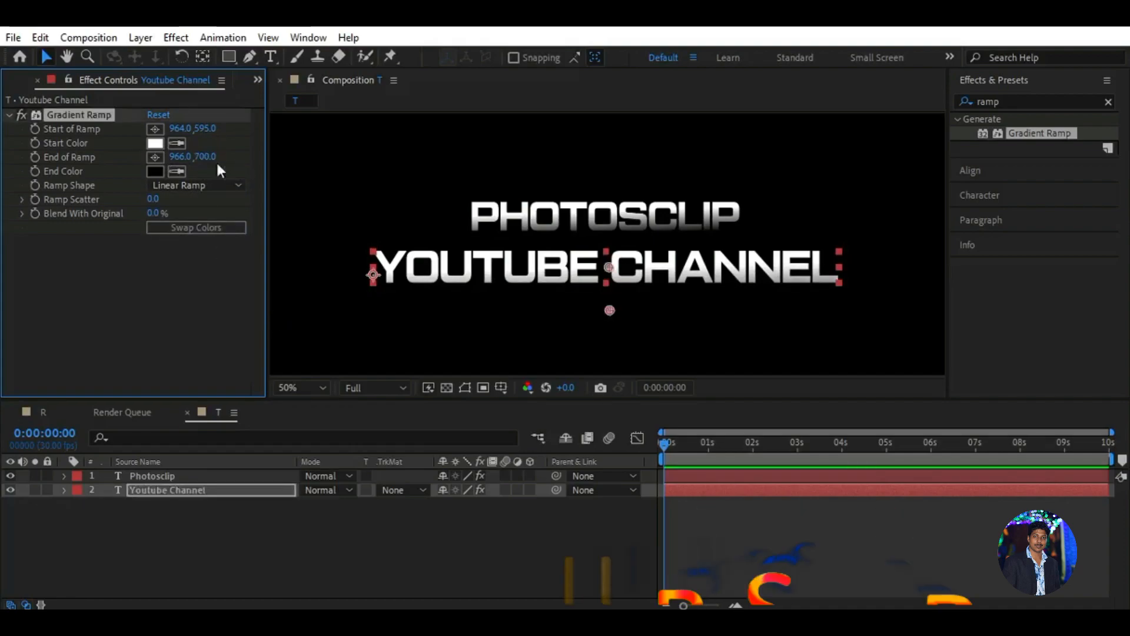
{"action": "type", "text": "670"}
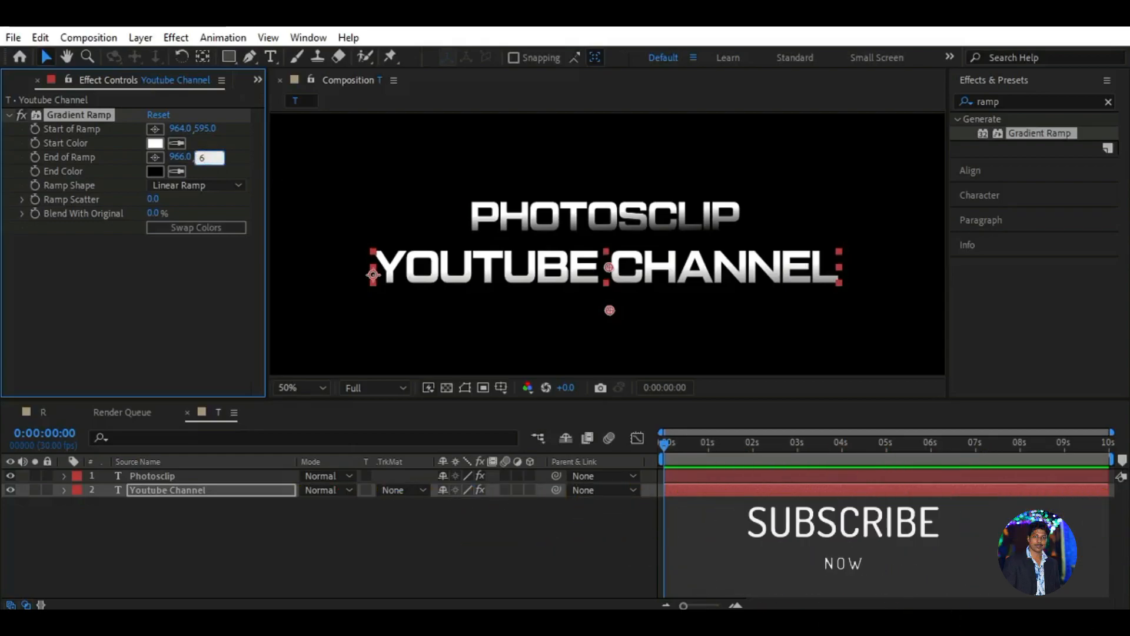
{"action": "key", "text": "Return"}
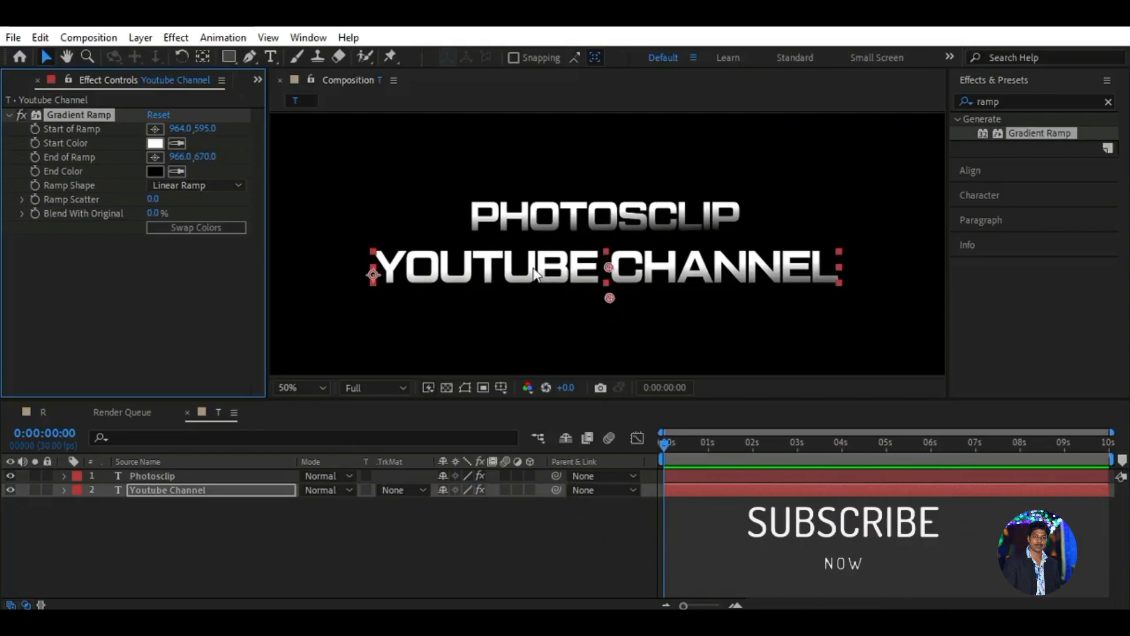
- Move the Youtube Channel gradient's end point up to the letters' lower edge, at about 964, 638
{"action": "left_click_drag", "start_coordinate": [608, 299], "coordinate": [607, 285]}
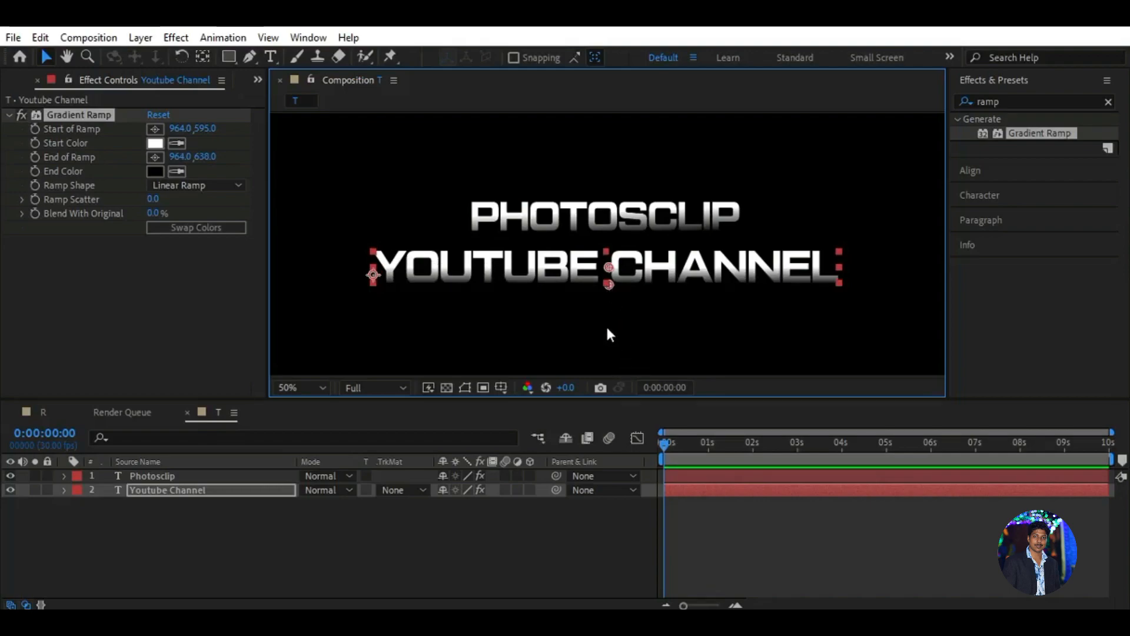
{"action": "left_click", "coordinate": [323, 386]}
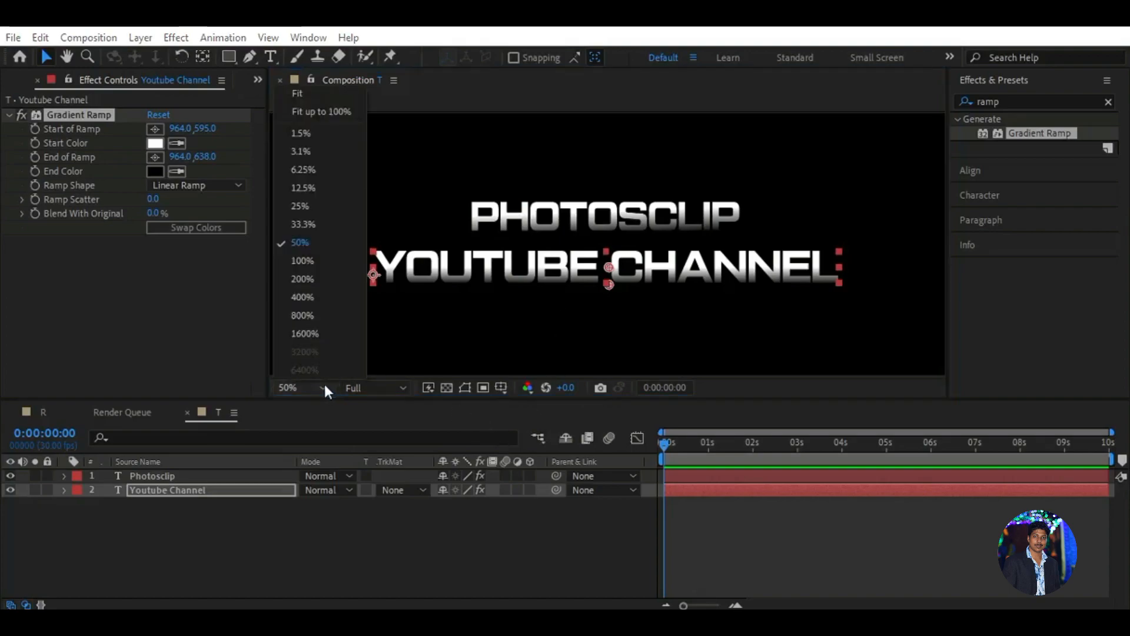
{"action": "left_click", "coordinate": [306, 225]}
{"action": "left_click", "coordinate": [354, 525]}
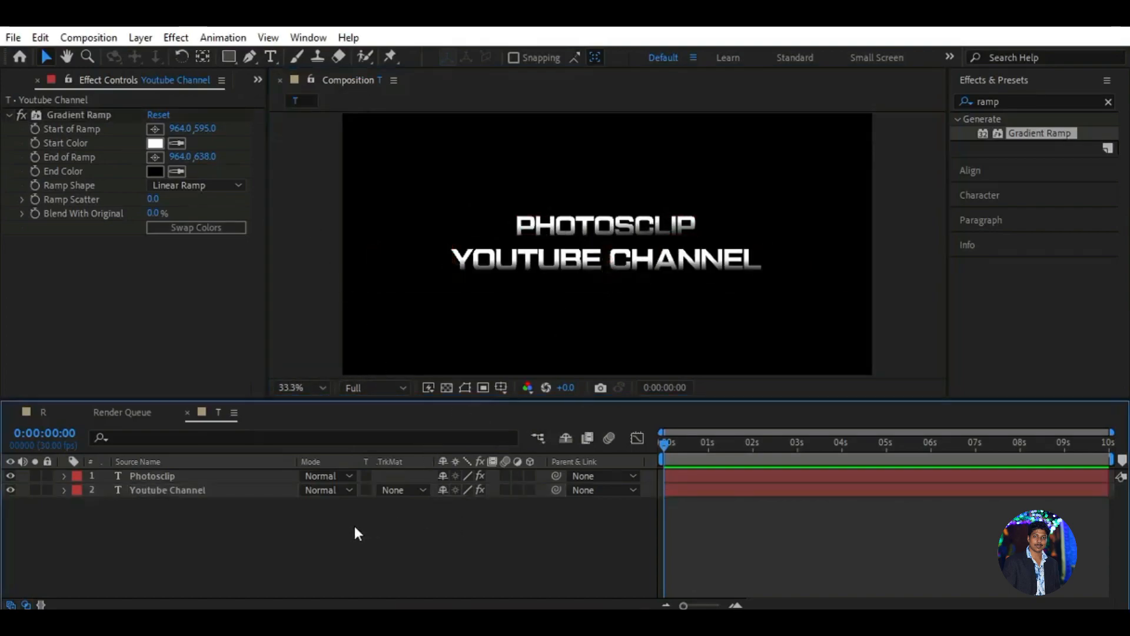
{"action": "left_click", "coordinate": [321, 388]}
{"action": "left_click", "coordinate": [314, 208]}
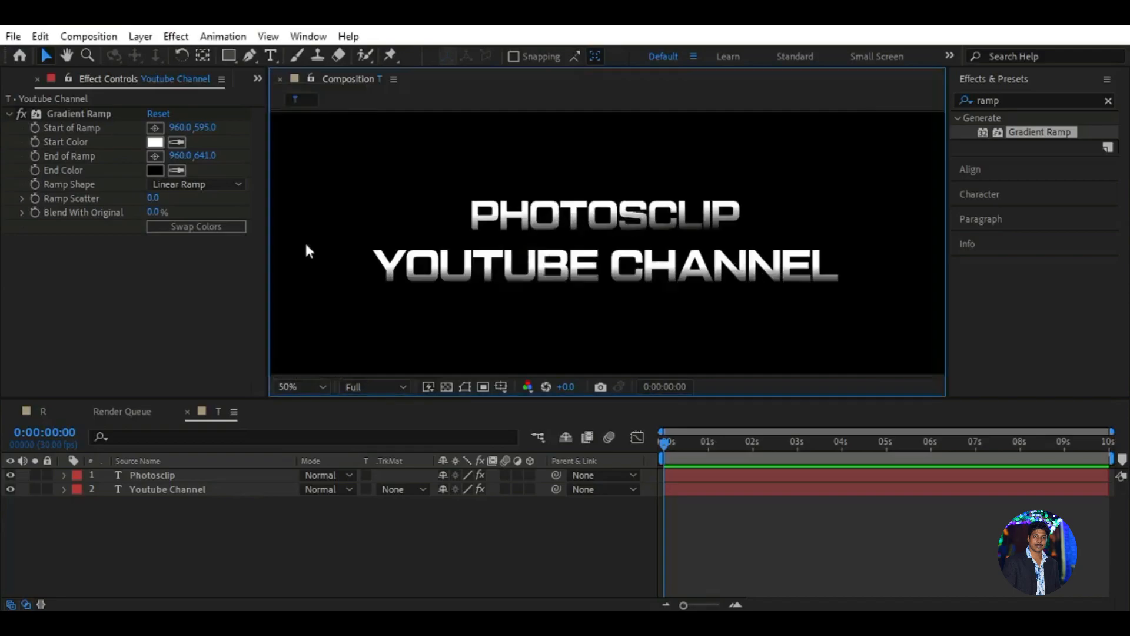
- Add a Bevel and Emboss layer style to the Youtube Channel layer and expand its settings
{"action": "left_click", "coordinate": [215, 494]}
{"action": "left_click", "coordinate": [246, 490]}
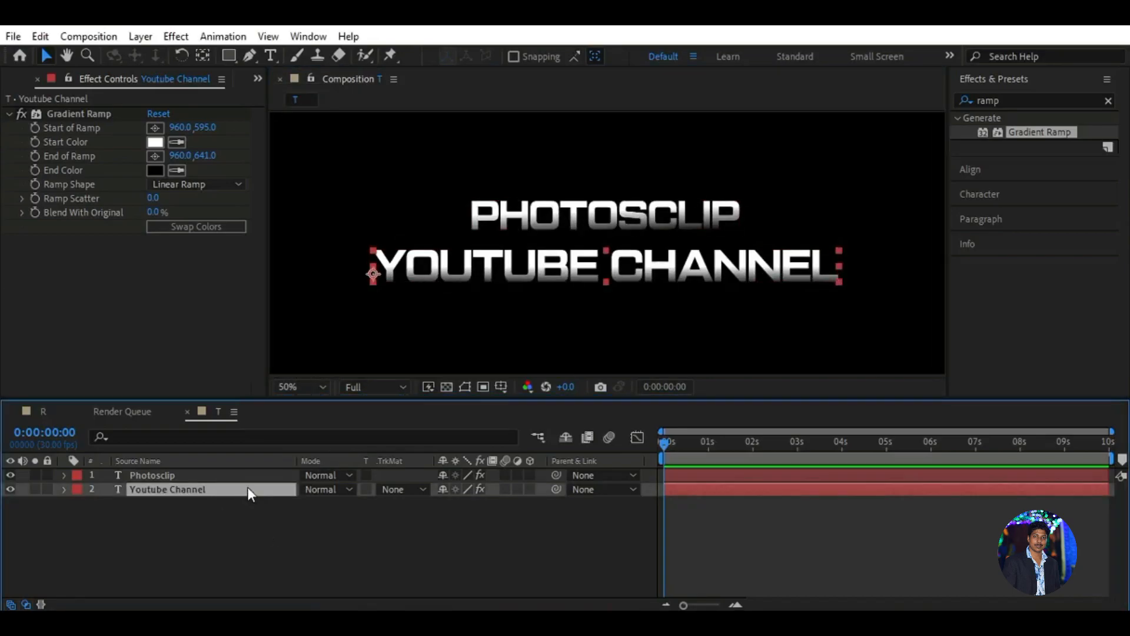
{"action": "right_click", "coordinate": [248, 493]}
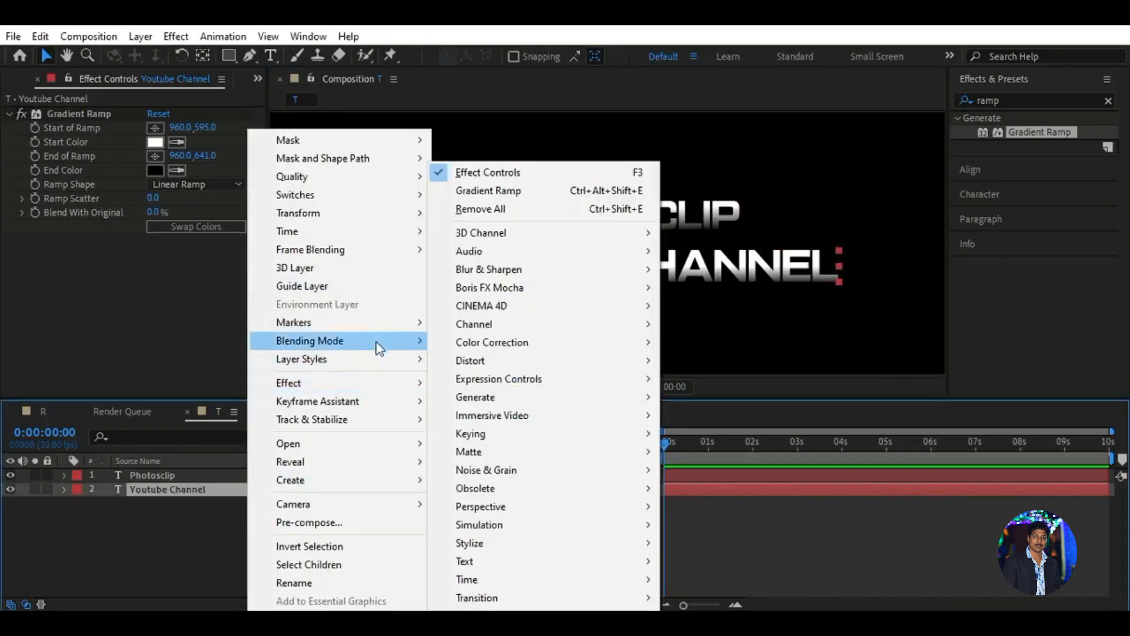
{"action": "mouse_move", "coordinate": [406, 358]}
{"action": "left_click", "coordinate": [506, 492]}
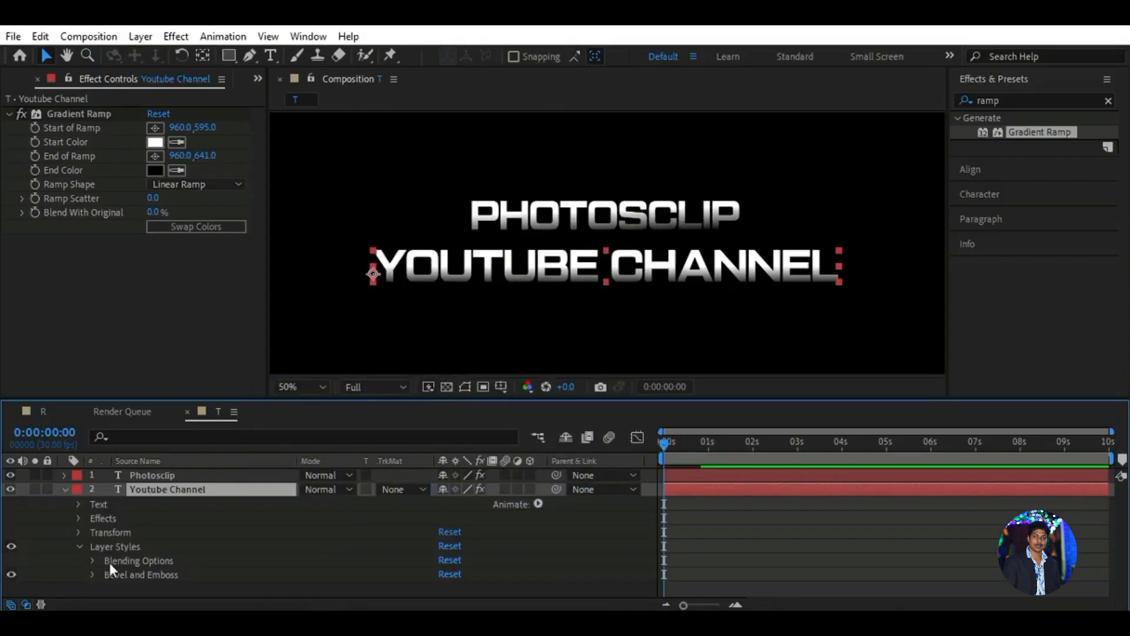
{"action": "left_click", "coordinate": [91, 573]}
{"action": "scroll", "coordinate": [220, 539], "scroll_direction": "down", "scroll_amount": 3}
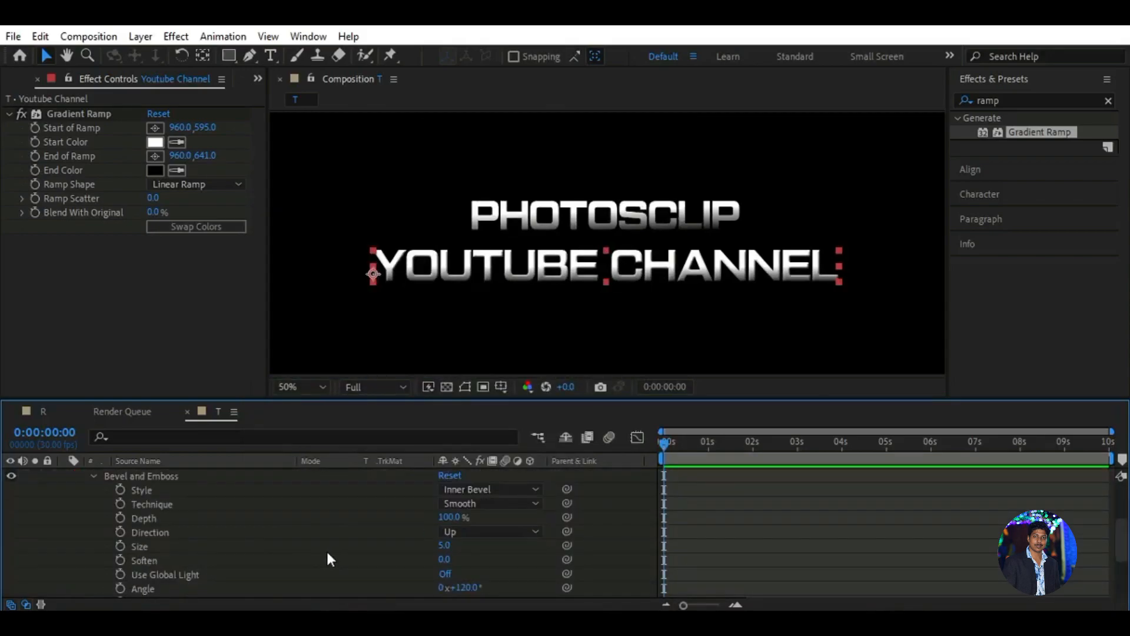
- Set the Youtube Channel bevel's style to Emboss and its technique to Chisel Hard
{"action": "left_click", "coordinate": [310, 386]}
{"action": "left_click", "coordinate": [305, 265]}
{"action": "key", "text": "h"}
{"action": "left_click_drag", "start_coordinate": [412, 288], "coordinate": [589, 265]}
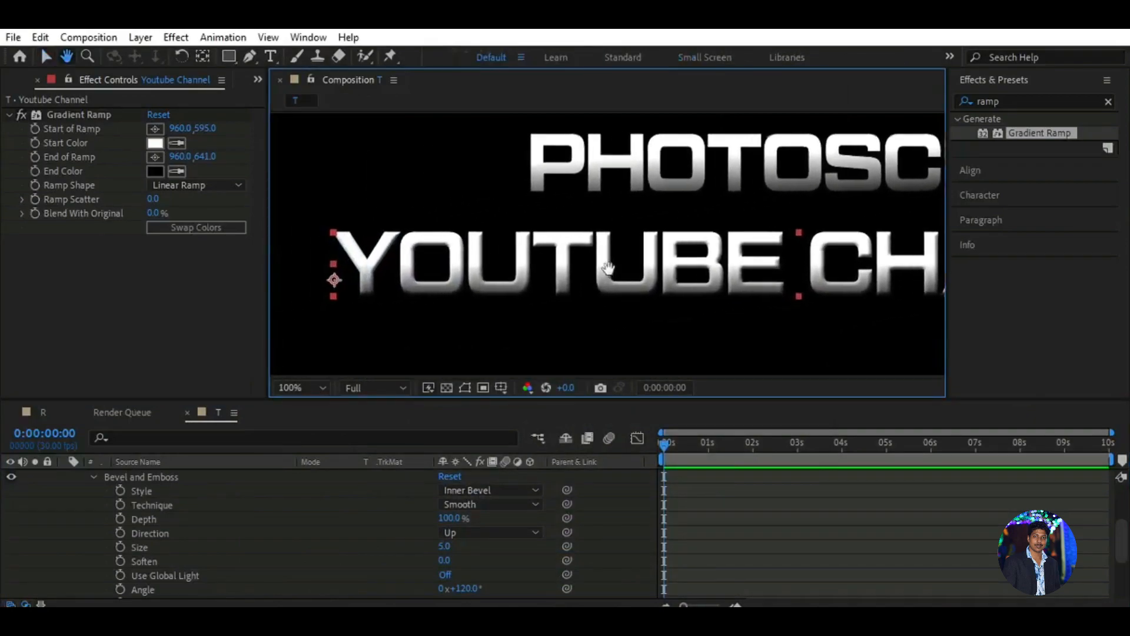
{"action": "key", "text": "v"}
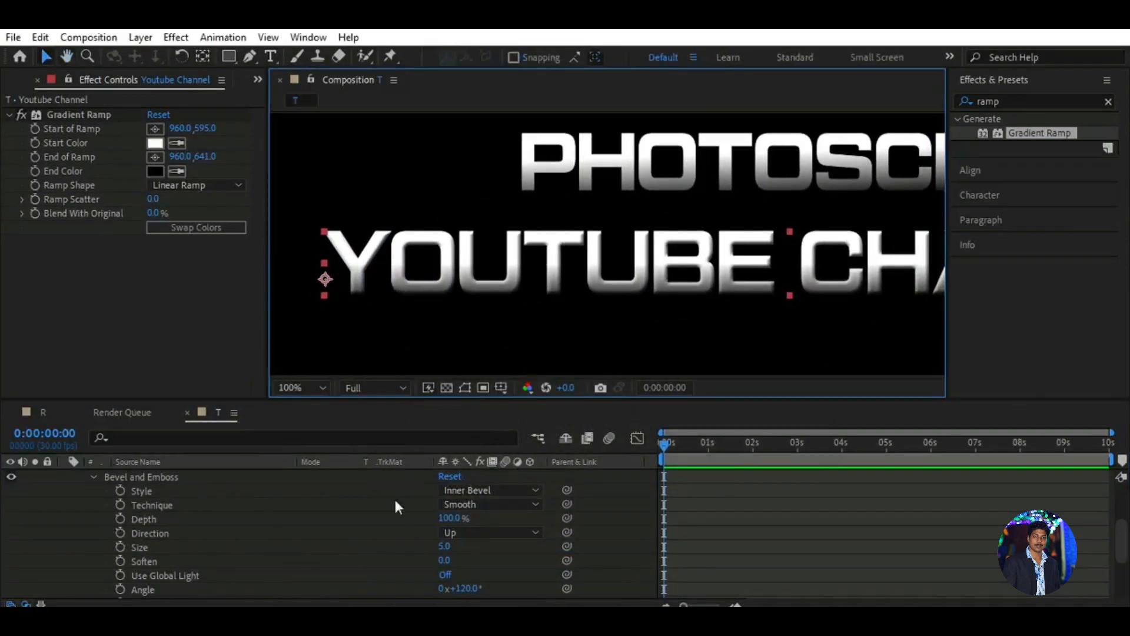
{"action": "left_click", "coordinate": [468, 491]}
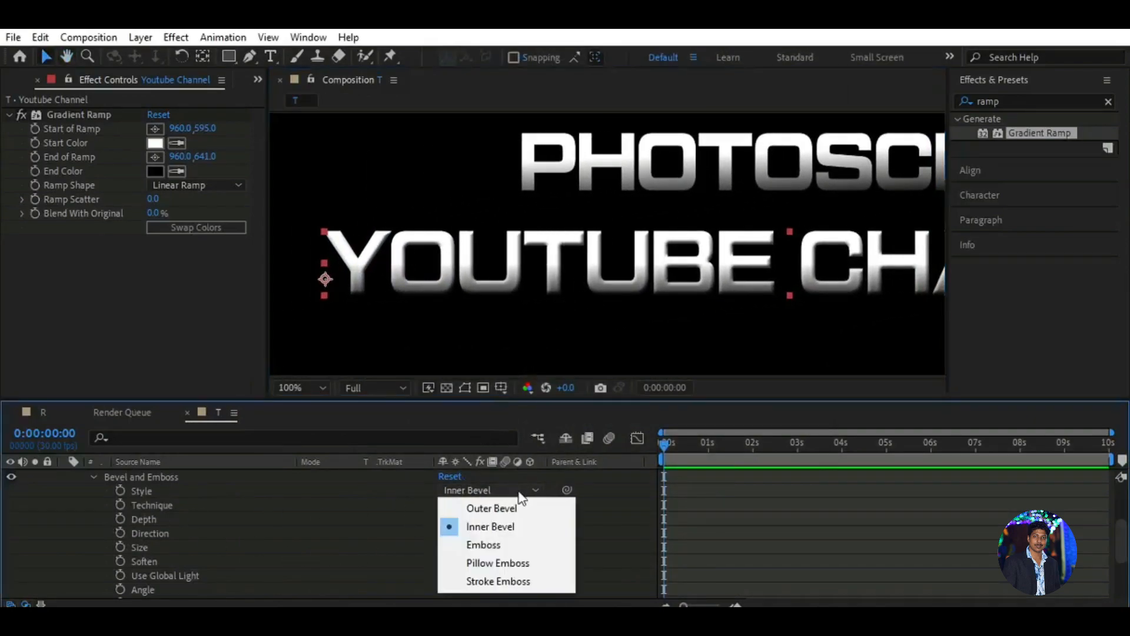
{"action": "left_click", "coordinate": [492, 548]}
{"action": "left_click", "coordinate": [473, 505]}
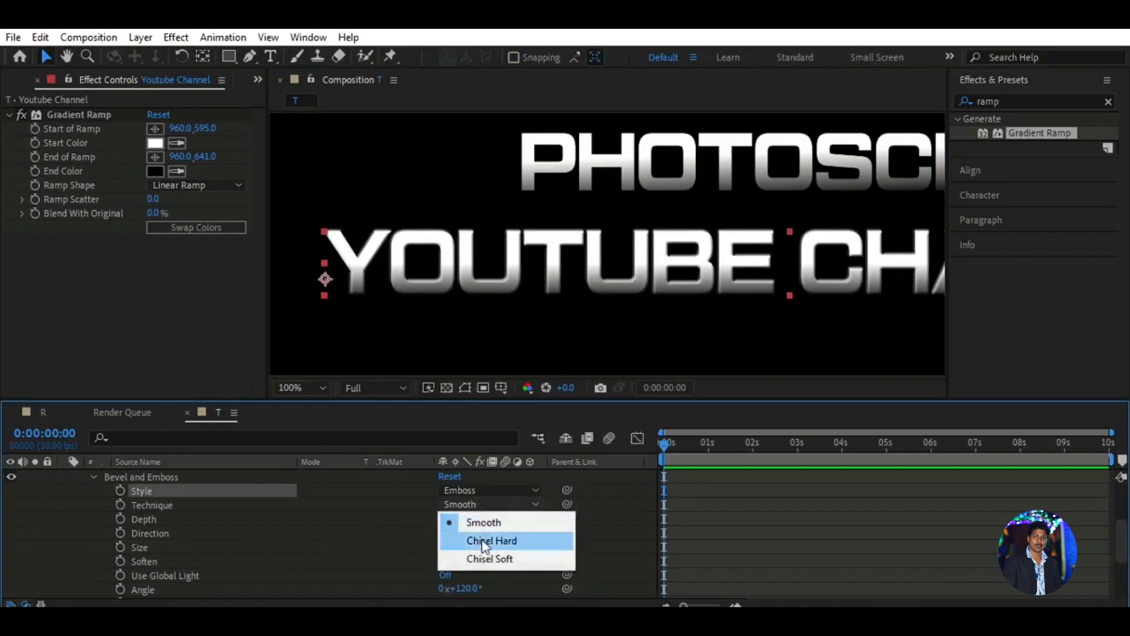
{"action": "left_click", "coordinate": [484, 541]}
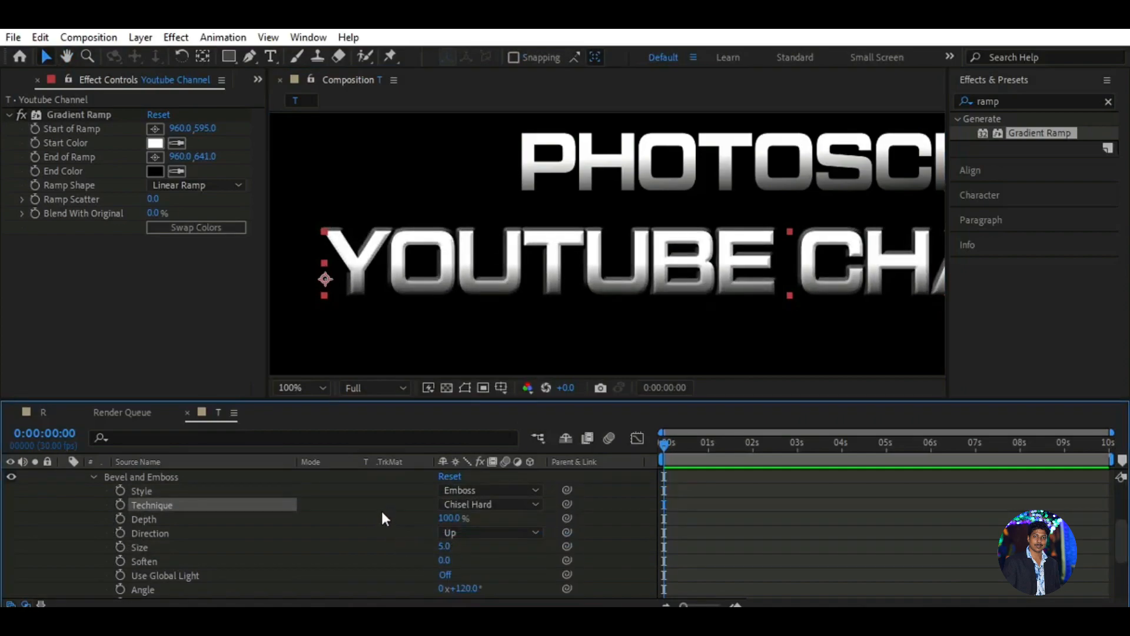
- Set the size of the Youtube Channel layer's Bevel and Emboss to 3
{"action": "left_click", "coordinate": [445, 544]}
{"action": "type", "text": "3"}
{"action": "key", "text": "Return"}
- Copy the Youtube Channel layer's layer styles and paste them onto the Photosclip layer
{"action": "scroll", "coordinate": [166, 516], "scroll_direction": "up", "scroll_amount": 2}
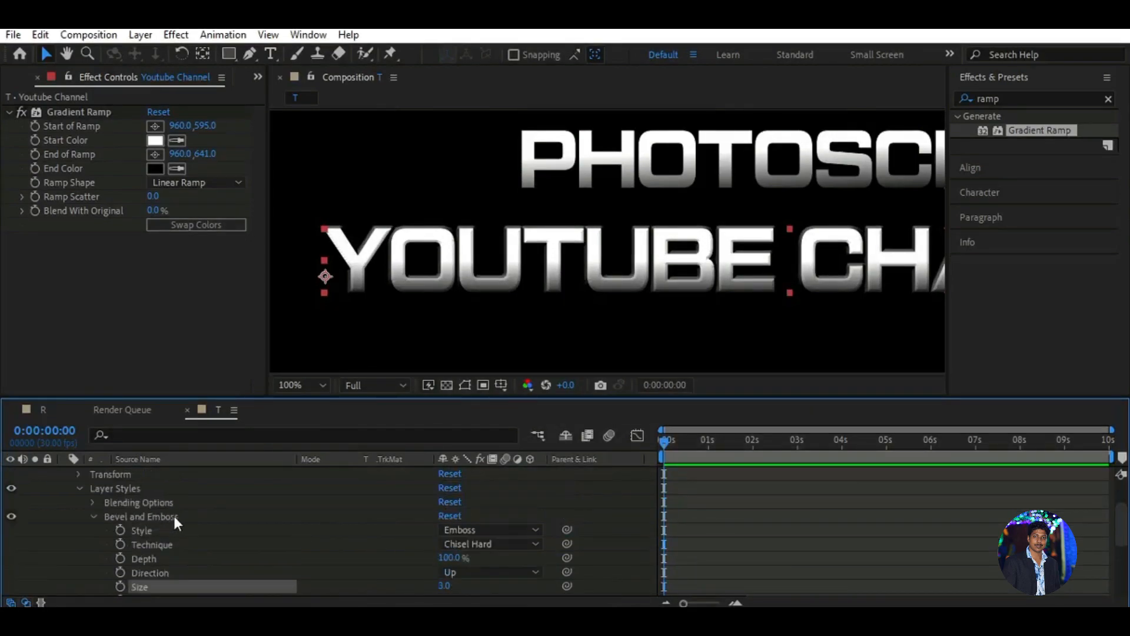
{"action": "left_click", "coordinate": [136, 486]}
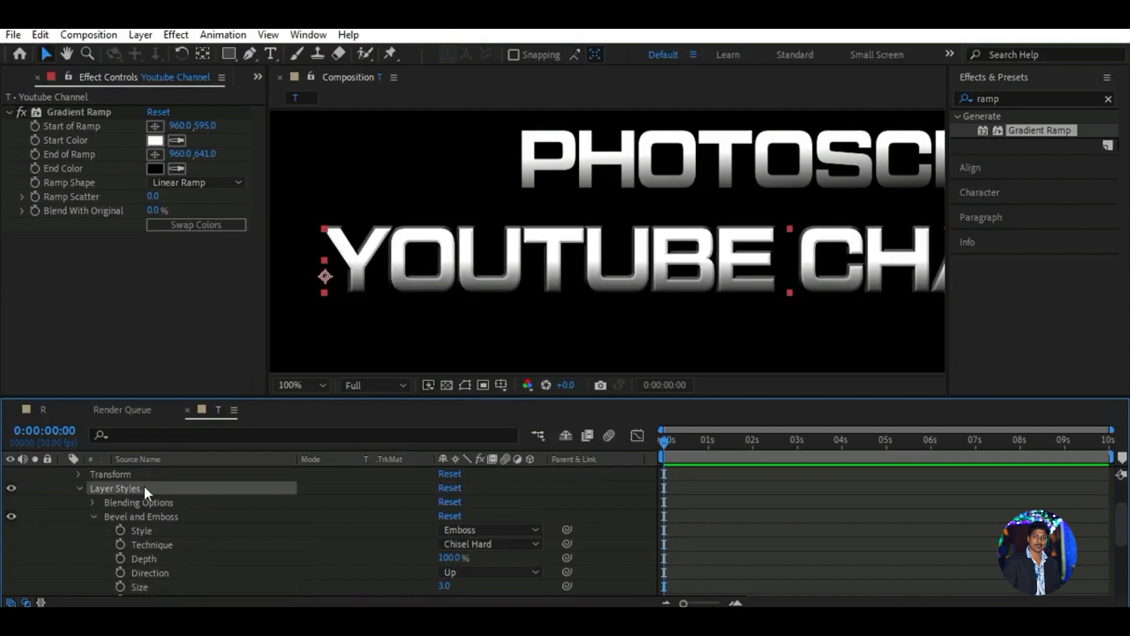
{"action": "scroll", "coordinate": [144, 504], "scroll_direction": "up", "scroll_amount": 2}
{"action": "left_click", "coordinate": [177, 473]}
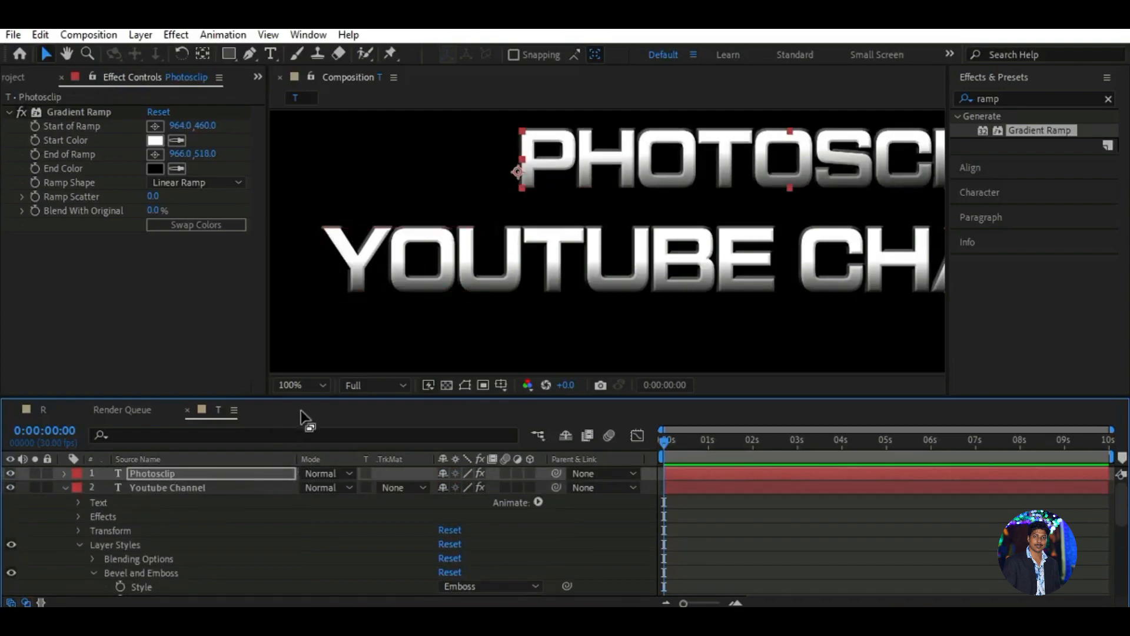
- Collapse the Youtube Channel layer's properties and deselect all layers
{"action": "left_click", "coordinate": [313, 385]}
{"action": "left_click", "coordinate": [317, 224]}
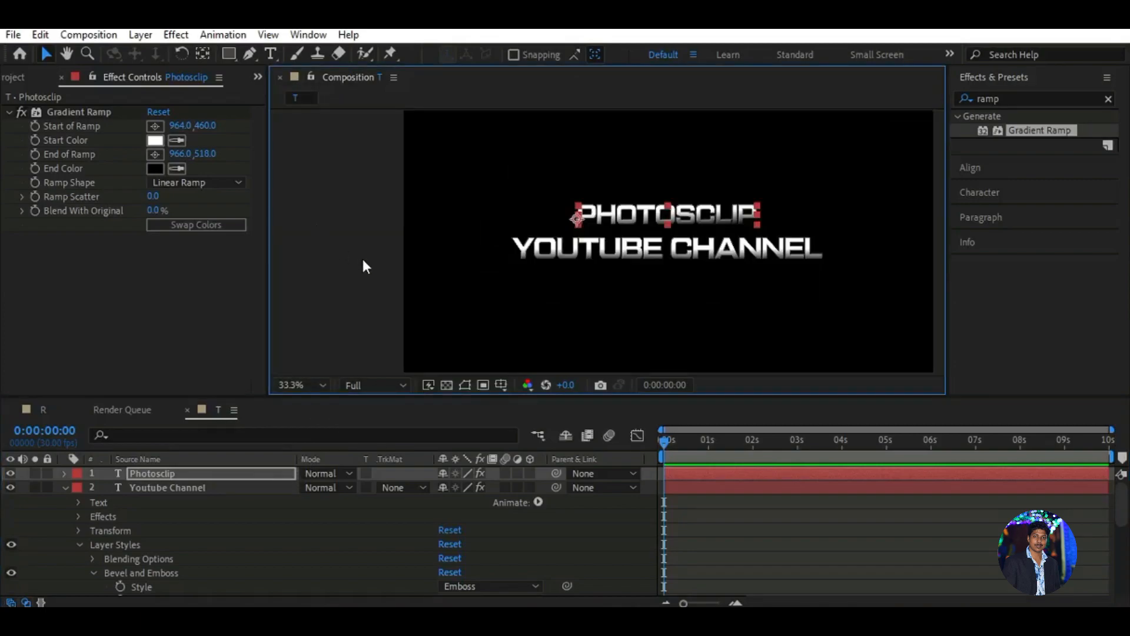
{"action": "key", "text": "h"}
{"action": "left_click_drag", "start_coordinate": [453, 328], "coordinate": [406, 303]}
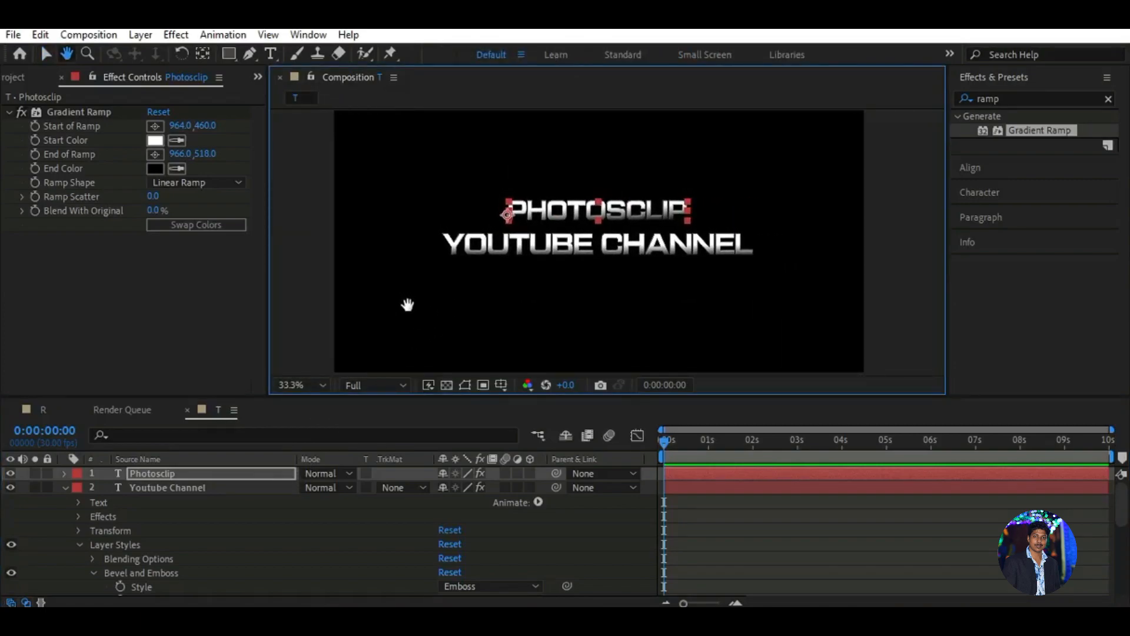
{"action": "key", "text": "v"}
{"action": "left_click", "coordinate": [64, 487]}
{"action": "left_click", "coordinate": [226, 530]}
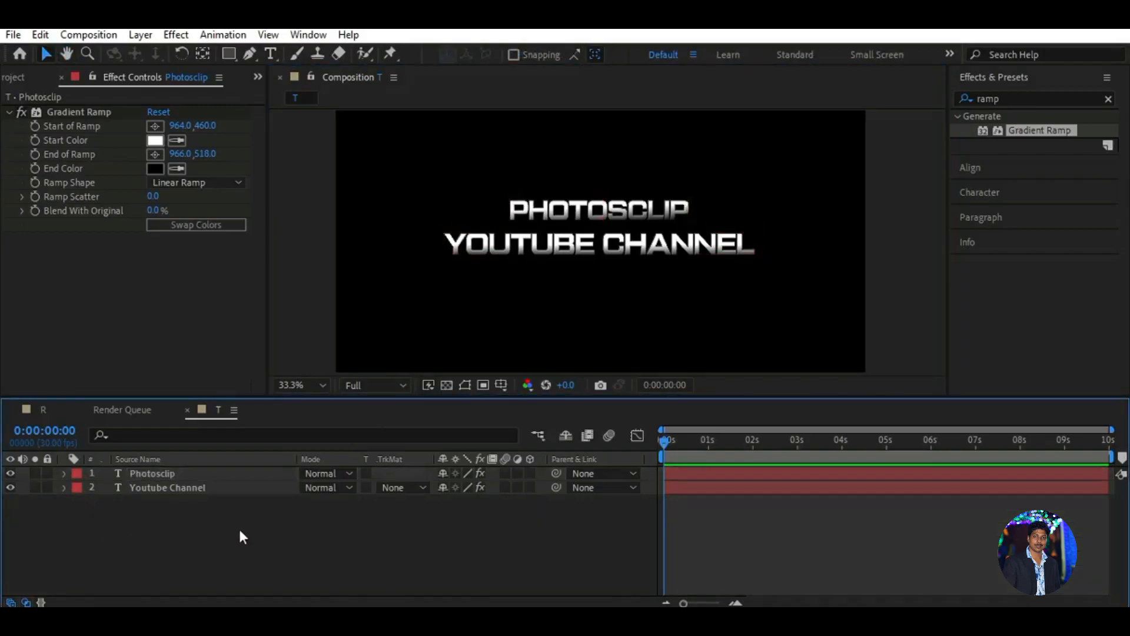
- Add an adjustment layer above the two text layers and rename it Shatter
{"action": "right_click", "coordinate": [233, 536]}
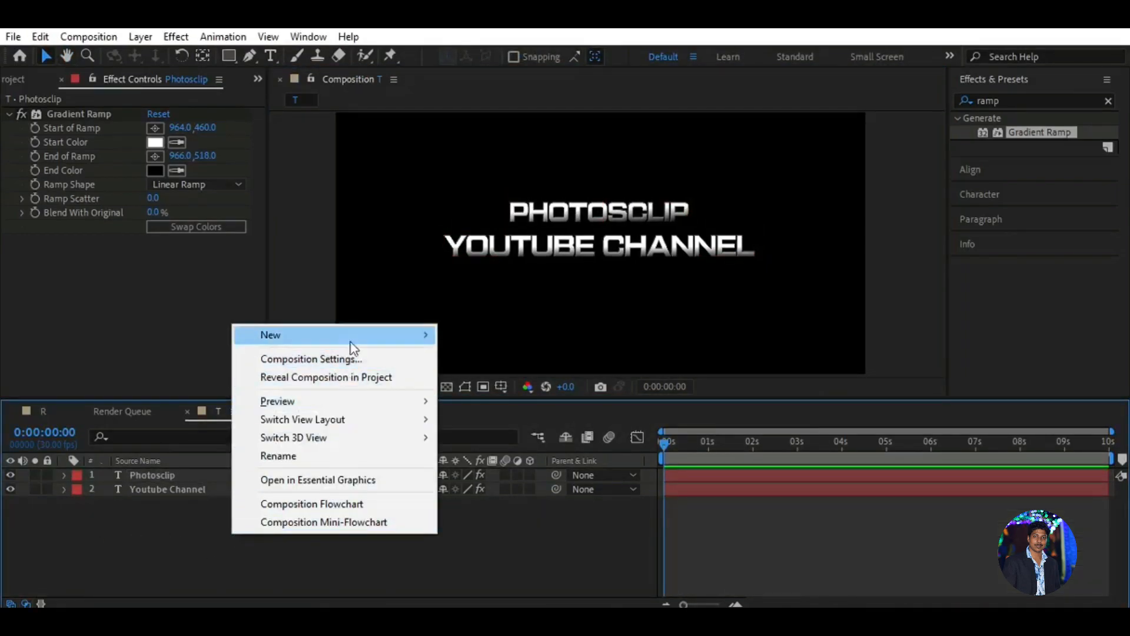
{"action": "mouse_move", "coordinate": [268, 333]}
{"action": "left_click", "coordinate": [506, 465]}
{"action": "right_click", "coordinate": [189, 474]}
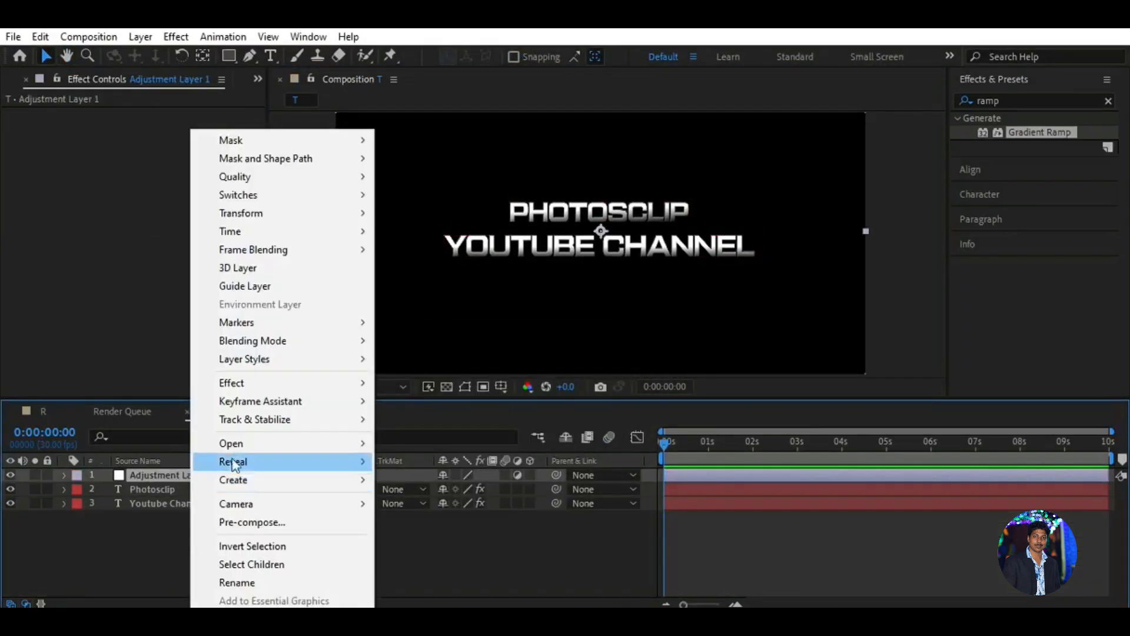
{"action": "left_click", "coordinate": [242, 581]}
{"action": "type", "text": "Shatter"}
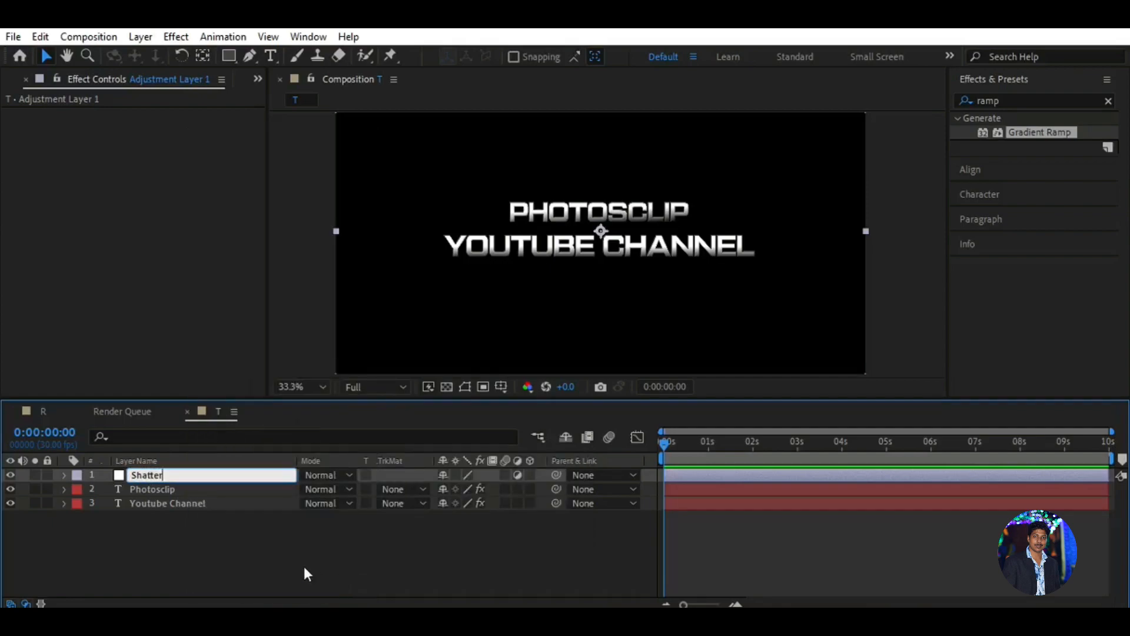
{"action": "key", "text": "Return"}
- Find the Shatter simulation effect and apply it to the Shatter adjustment layer
{"action": "left_click", "coordinate": [206, 472]}
{"action": "left_click", "coordinate": [1016, 100]}
{"action": "type", "text": "Shatt"}
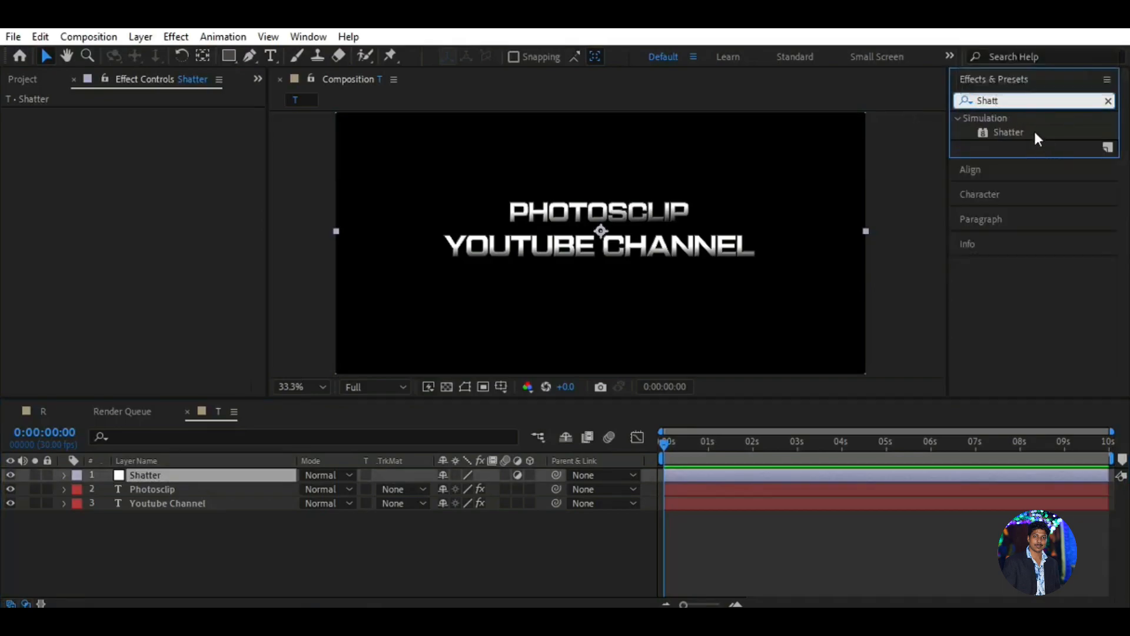
{"action": "left_click_drag", "start_coordinate": [1008, 132], "coordinate": [194, 475]}
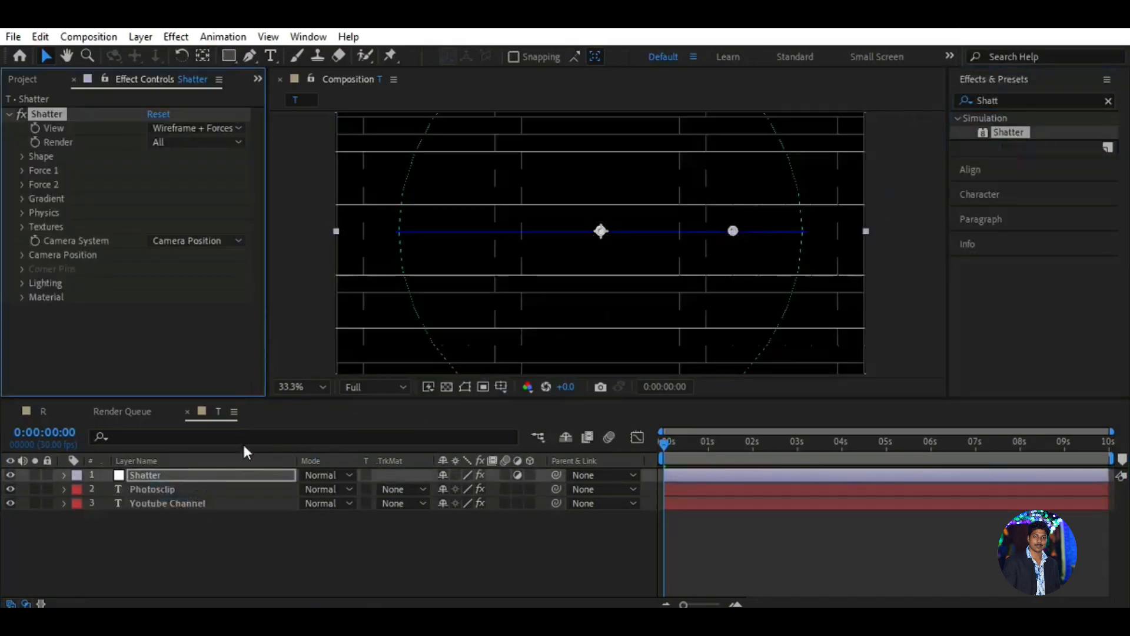
- Set the Shatter effect's view to Rendered and scrub through the first frames to check the breakup
{"action": "left_click", "coordinate": [215, 135]}
{"action": "left_click", "coordinate": [216, 143]}
{"action": "left_click", "coordinate": [624, 528]}
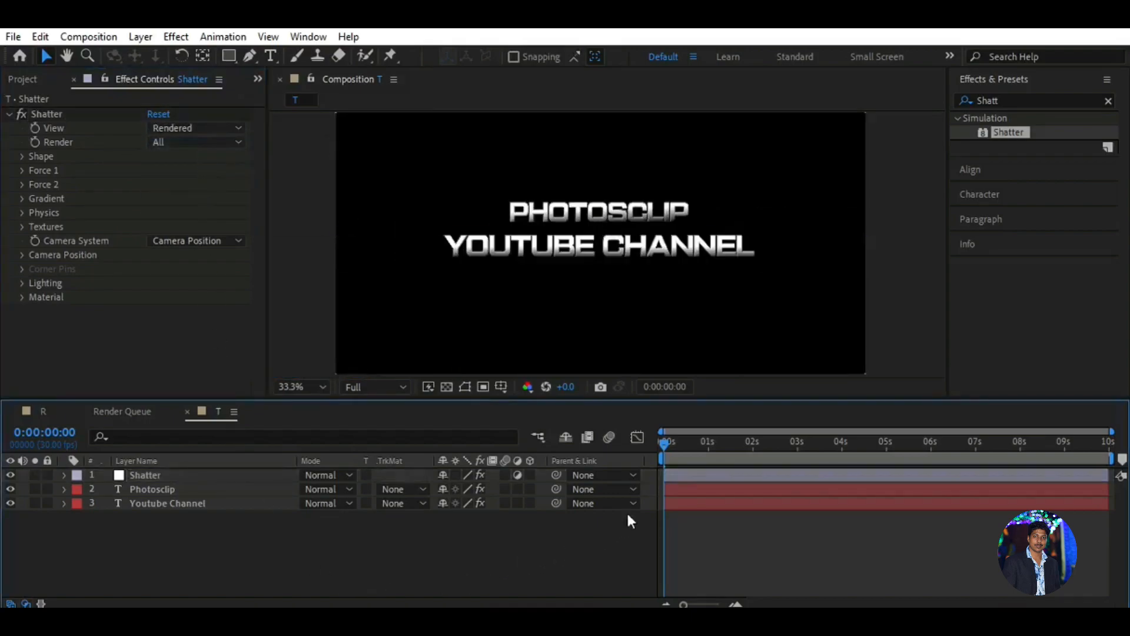
{"action": "mouse_move", "coordinate": [665, 442]}
{"action": "left_mouse_down"}
{"action": "mouse_move", "coordinate": [690, 442]}
{"action": "mouse_move", "coordinate": [669, 443]}
{"action": "left_mouse_up"}
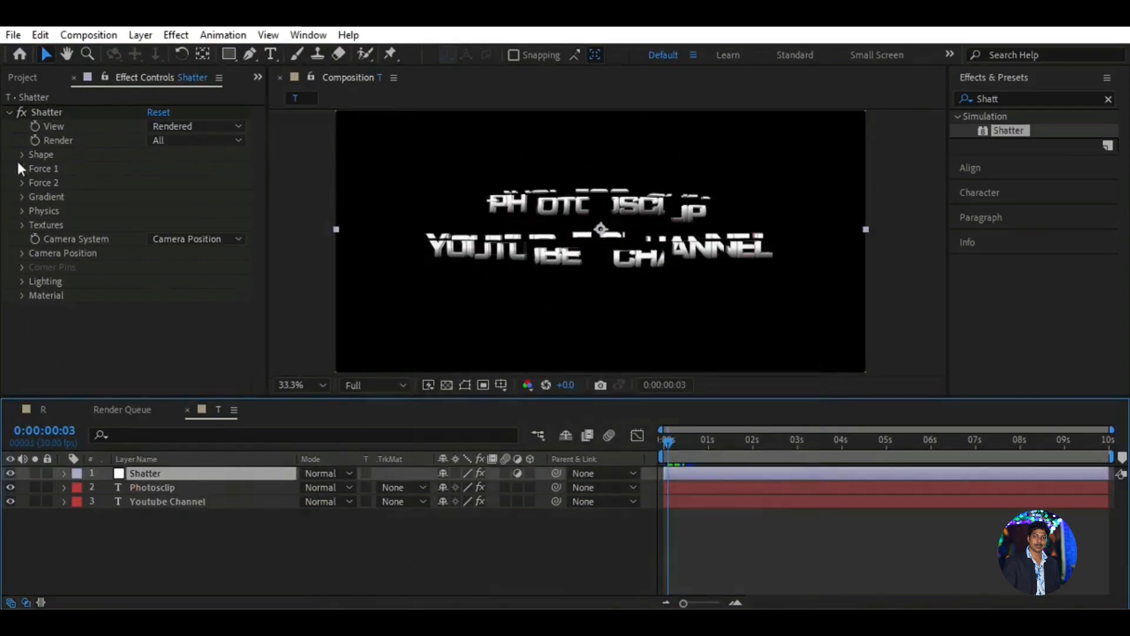
- Set the shatter shape to the Glass pattern with 50 repetitions and preview the animation from the start
{"action": "left_click", "coordinate": [22, 156]}
{"action": "left_click", "coordinate": [208, 170]}
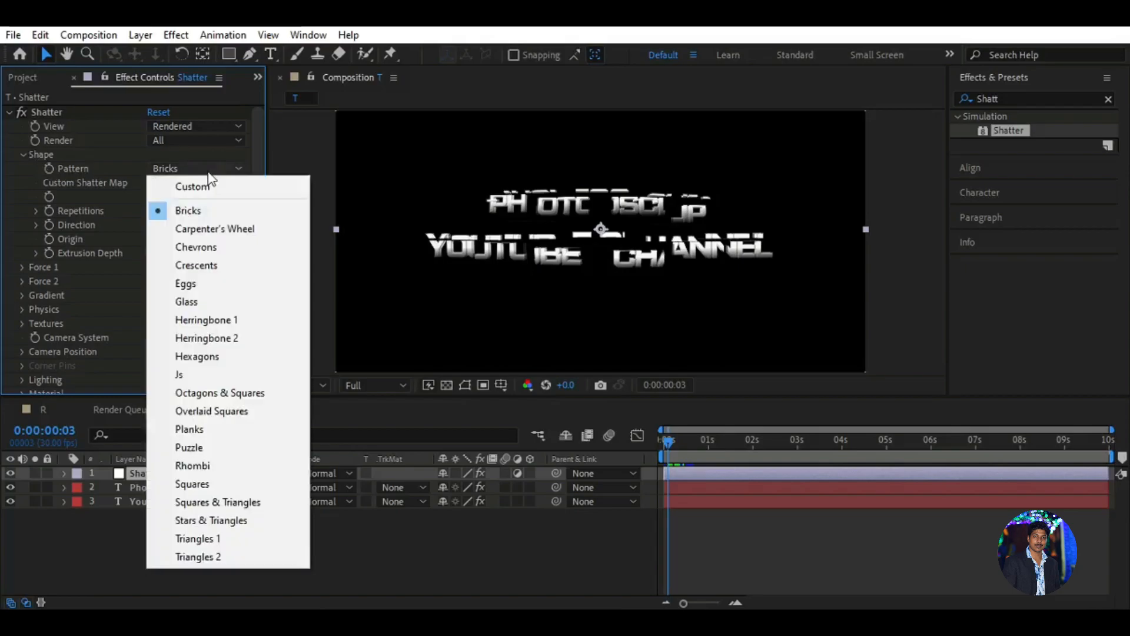
{"action": "left_click", "coordinate": [202, 303]}
{"action": "left_click", "coordinate": [156, 211]}
{"action": "key", "text": "BackSpace"}
{"action": "type", "text": "50"}
{"action": "key", "text": "Return"}
{"action": "left_click", "coordinate": [664, 441]}
{"action": "key", "text": "space"}
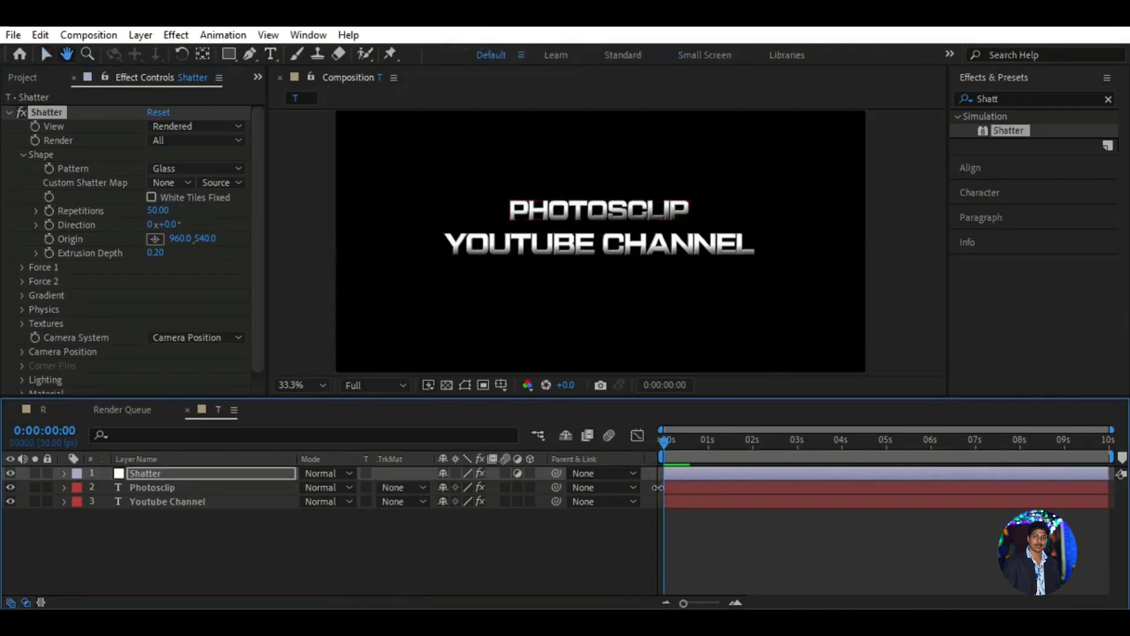
{"action": "left_click_drag", "start_coordinate": [683, 452], "coordinate": [666, 447]}
{"action": "left_click", "coordinate": [491, 547]}
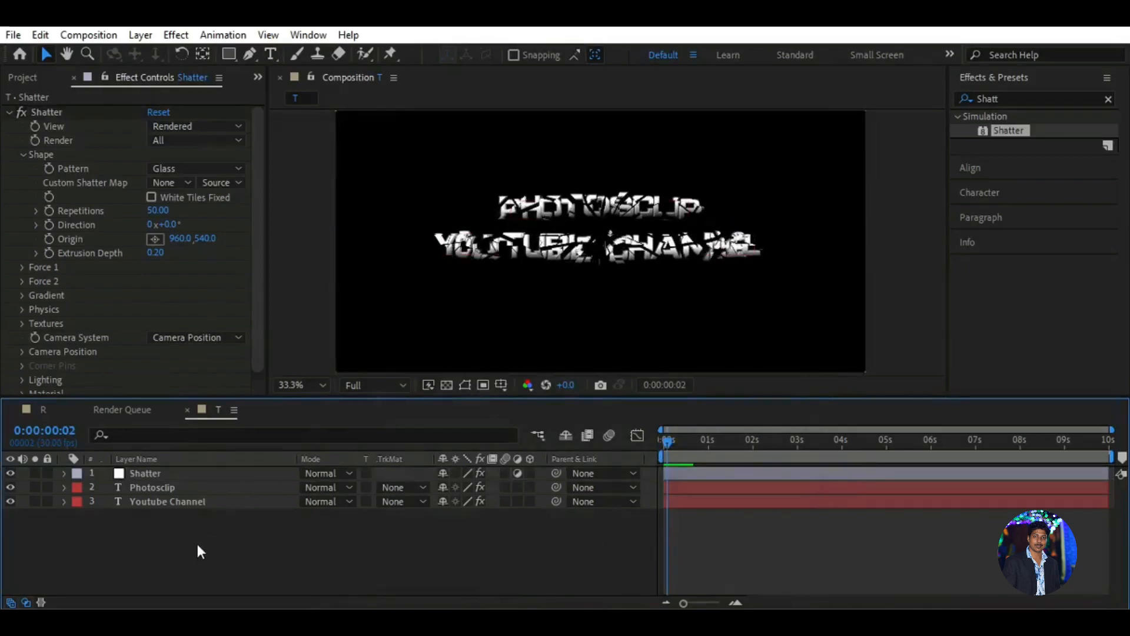
- Set the Shatter effect's Force 1 strength to -0.2 and preview the animation
{"action": "left_click", "coordinate": [26, 266]}
{"action": "left_click", "coordinate": [155, 323]}
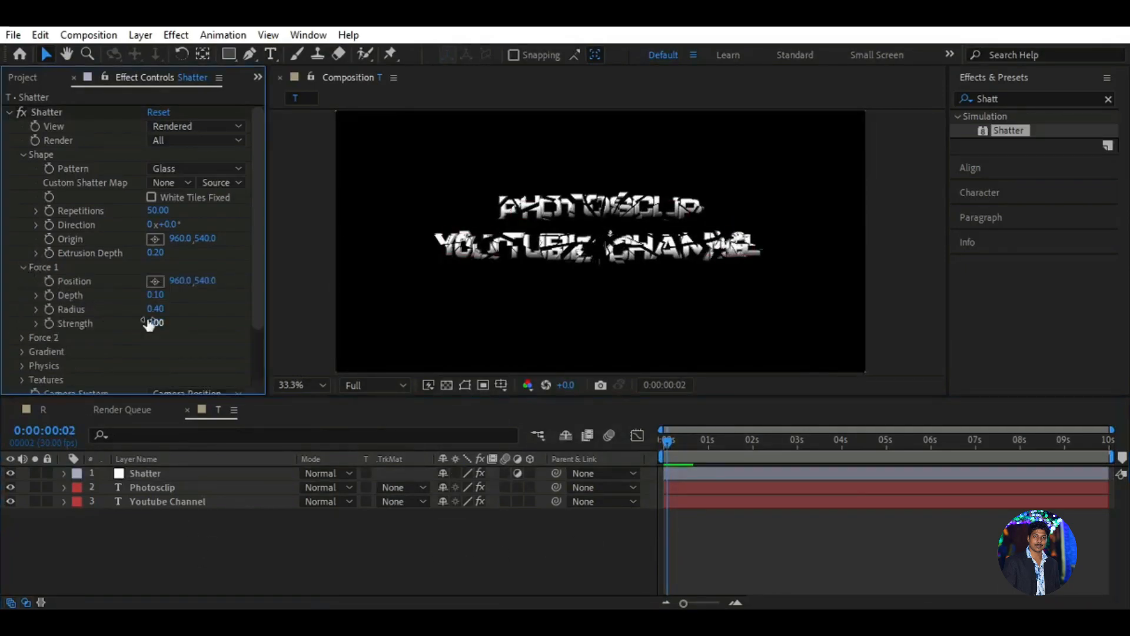
{"action": "type", "text": "-0.2"}
{"action": "left_click", "coordinate": [228, 330]}
{"action": "key", "text": "space"}
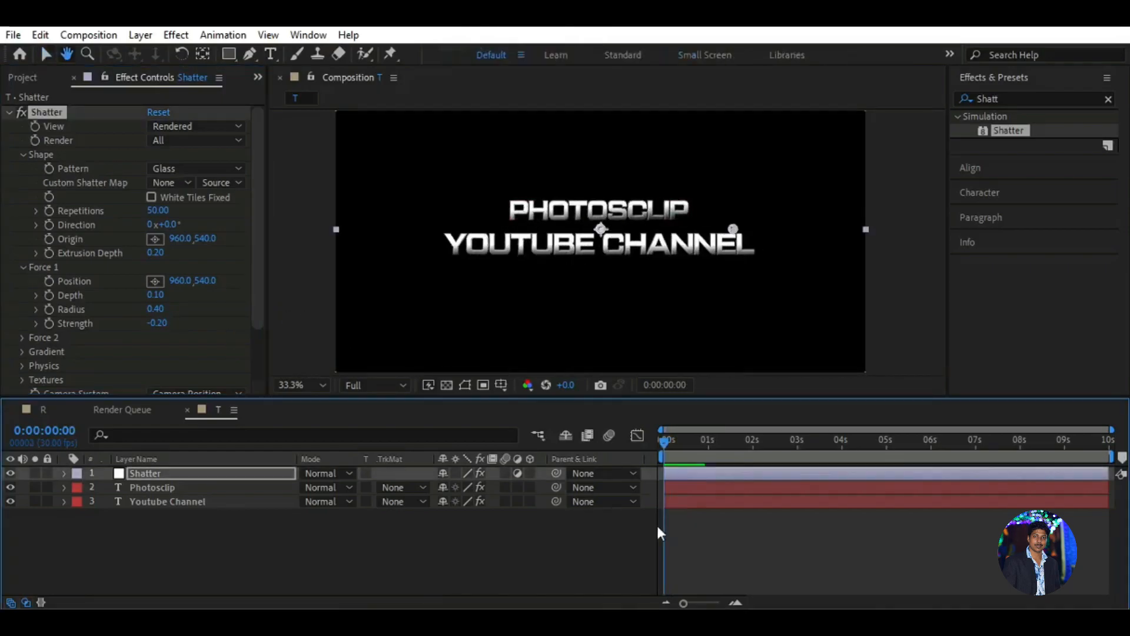
{"action": "mouse_move", "coordinate": [704, 437]}
{"action": "left_mouse_down"}
{"action": "mouse_move", "coordinate": [651, 442]}
{"action": "mouse_move", "coordinate": [687, 440]}
{"action": "left_mouse_up"}
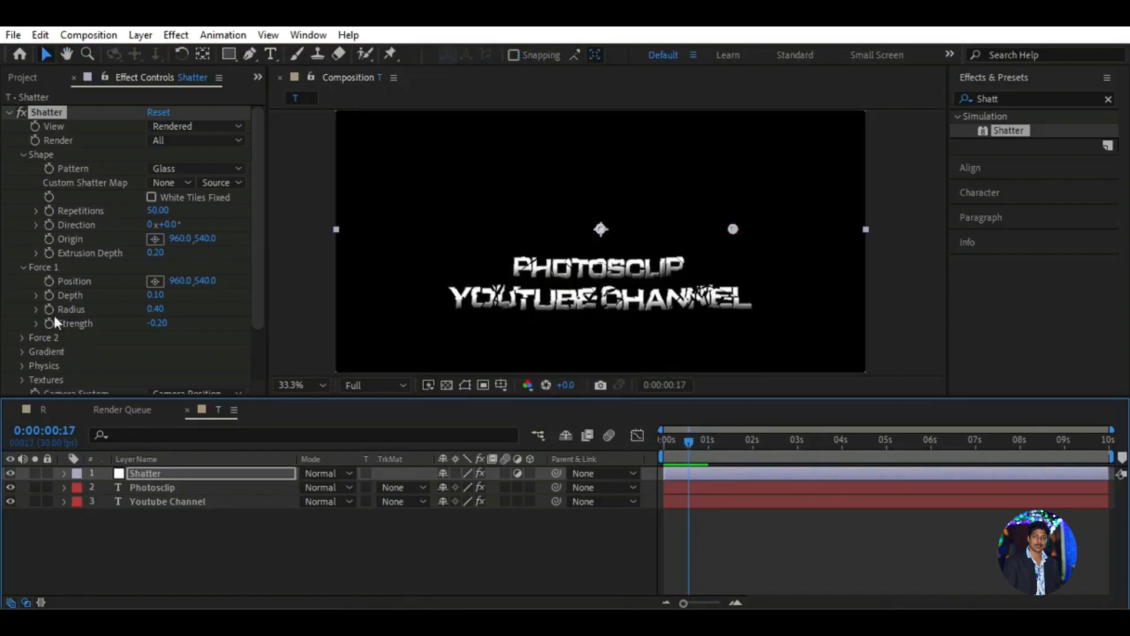
- Set the Shatter effect's physics randomness to 0.7 and preview the animation from the start
{"action": "left_click", "coordinate": [25, 266]}
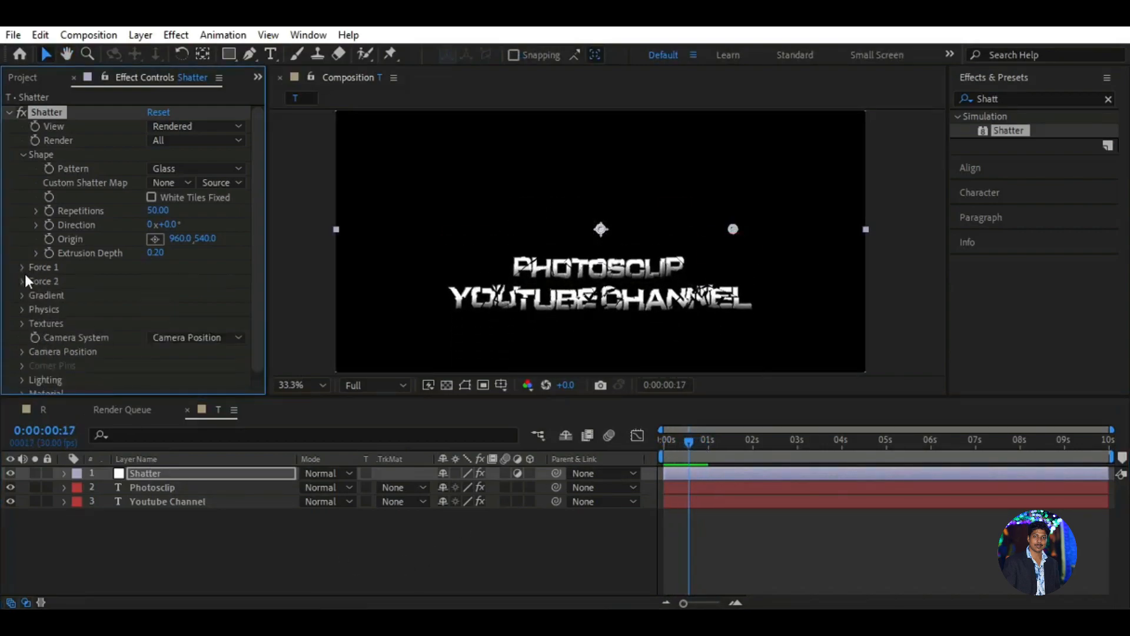
{"action": "left_click", "coordinate": [22, 310]}
{"action": "left_click", "coordinate": [157, 316]}
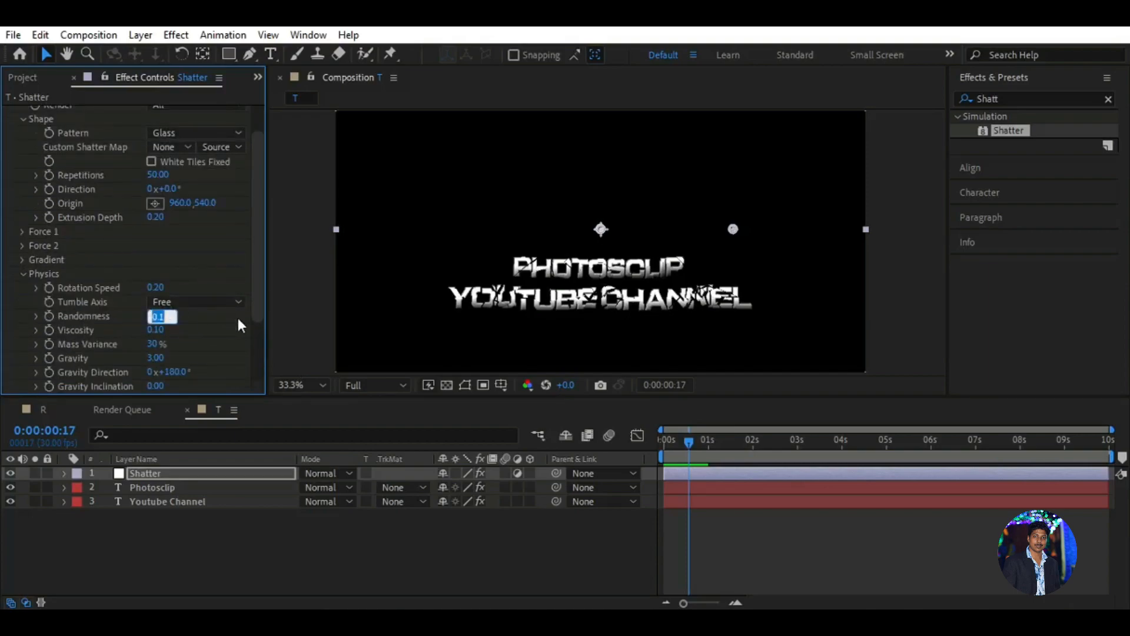
{"action": "type", "text": "0.7"}
{"action": "key", "text": "Return"}
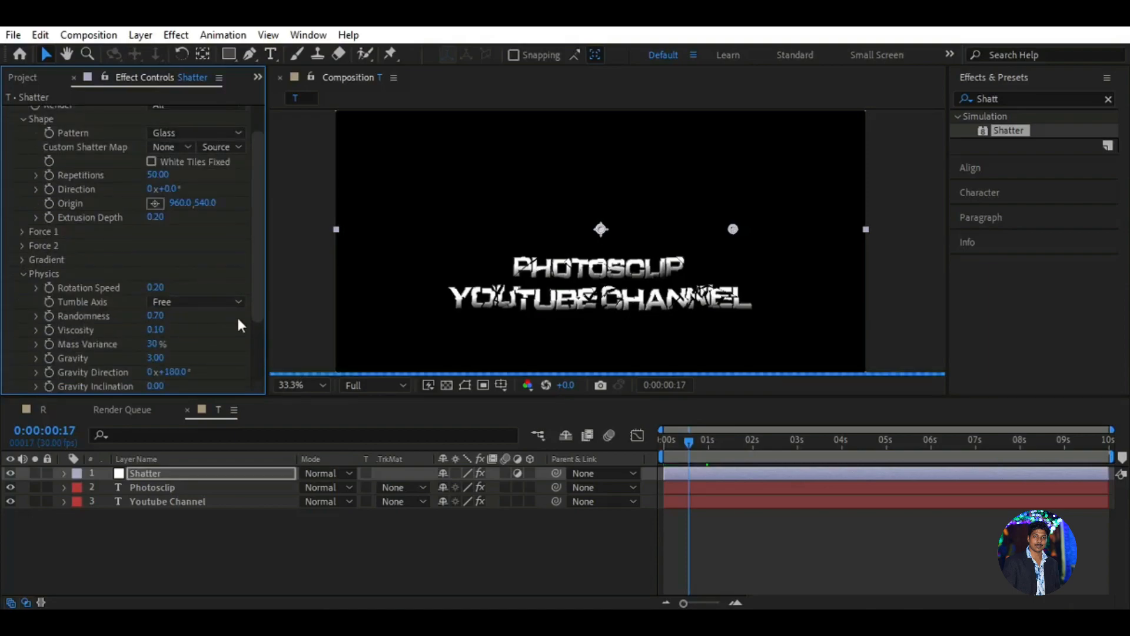
{"action": "left_click_drag", "start_coordinate": [688, 442], "coordinate": [650, 458]}
{"action": "key", "text": "space"}
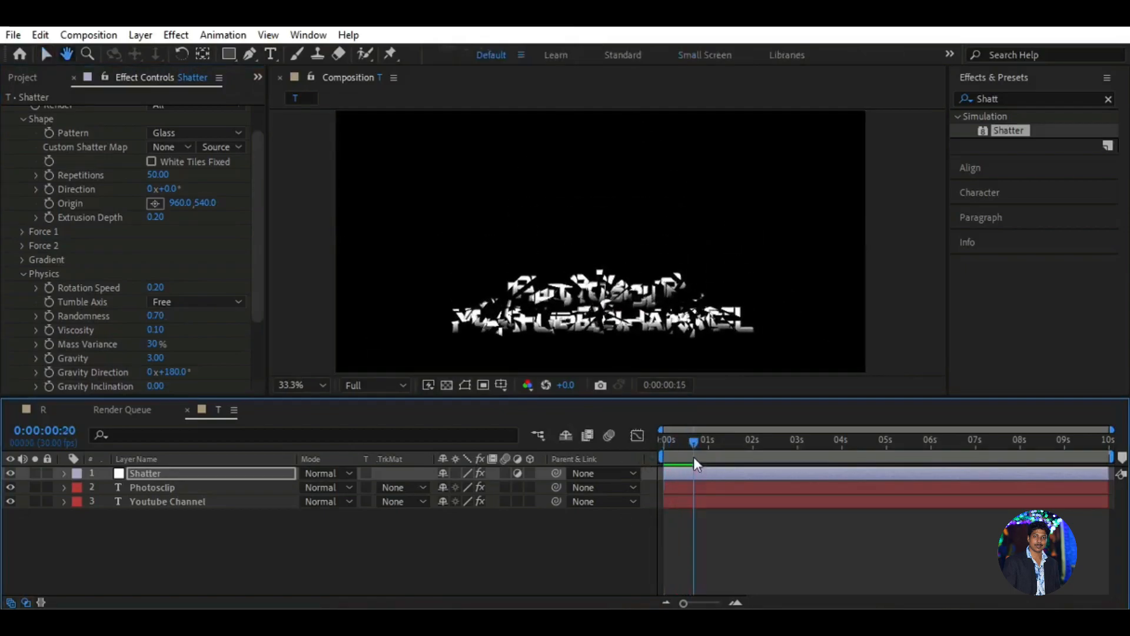
{"action": "left_click_drag", "start_coordinate": [664, 445], "coordinate": [680, 443]}
- Set the Shatter effect's gravity to 8.5 and gravity inclination to 90, and preview the animation
{"action": "left_click_drag", "start_coordinate": [256, 195], "coordinate": [253, 245]}
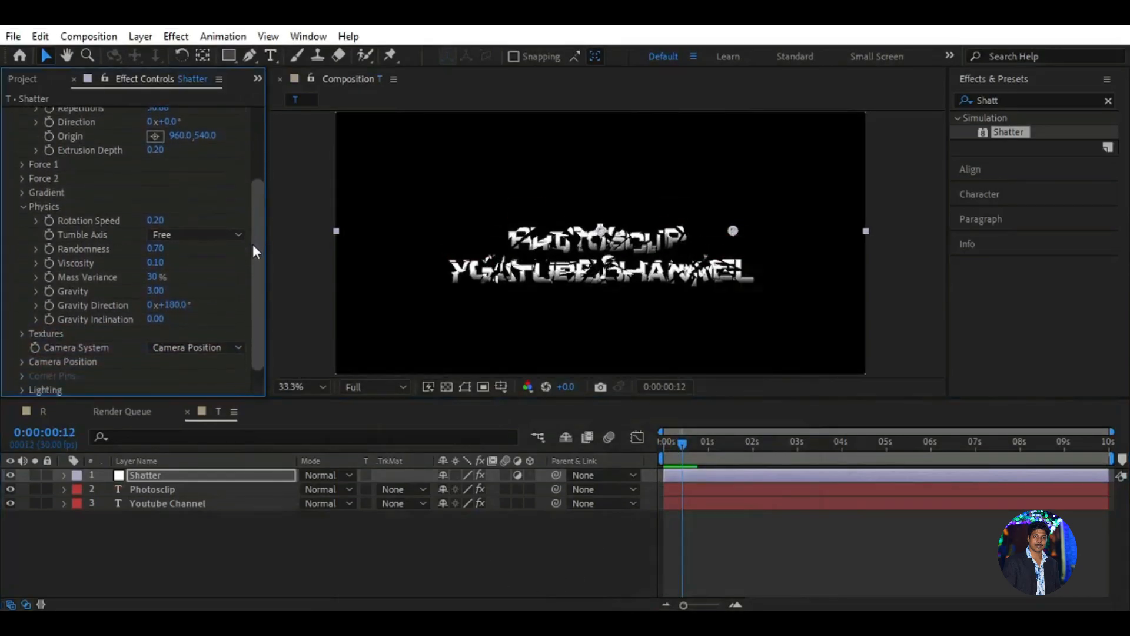
{"action": "left_click", "coordinate": [155, 291]}
{"action": "type", "text": "8.5"}
{"action": "key", "text": "Return"}
{"action": "left_click", "coordinate": [154, 318]}
{"action": "type", "text": "90"}
{"action": "key", "text": "Return"}
{"action": "left_click", "coordinate": [672, 447]}
{"action": "key", "text": "space"}
{"action": "left_click_drag", "start_coordinate": [740, 443], "coordinate": [688, 472]}
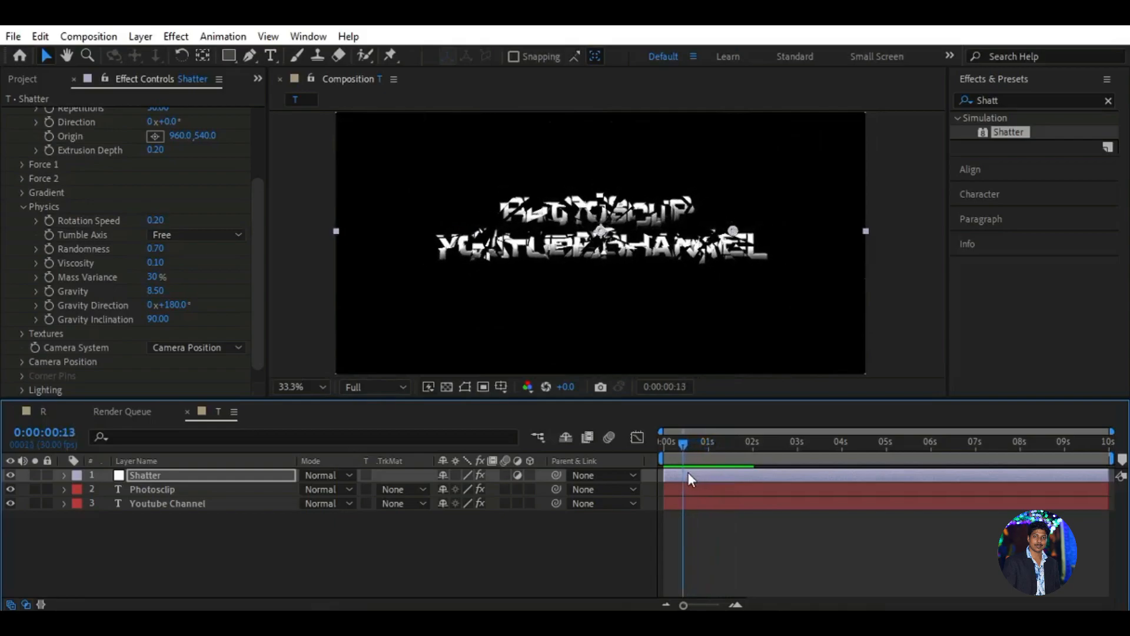
- Clear the effect search, collapse the effects list and close the render queue
{"action": "left_click", "coordinate": [380, 556]}
{"action": "left_click", "coordinate": [1108, 100]}
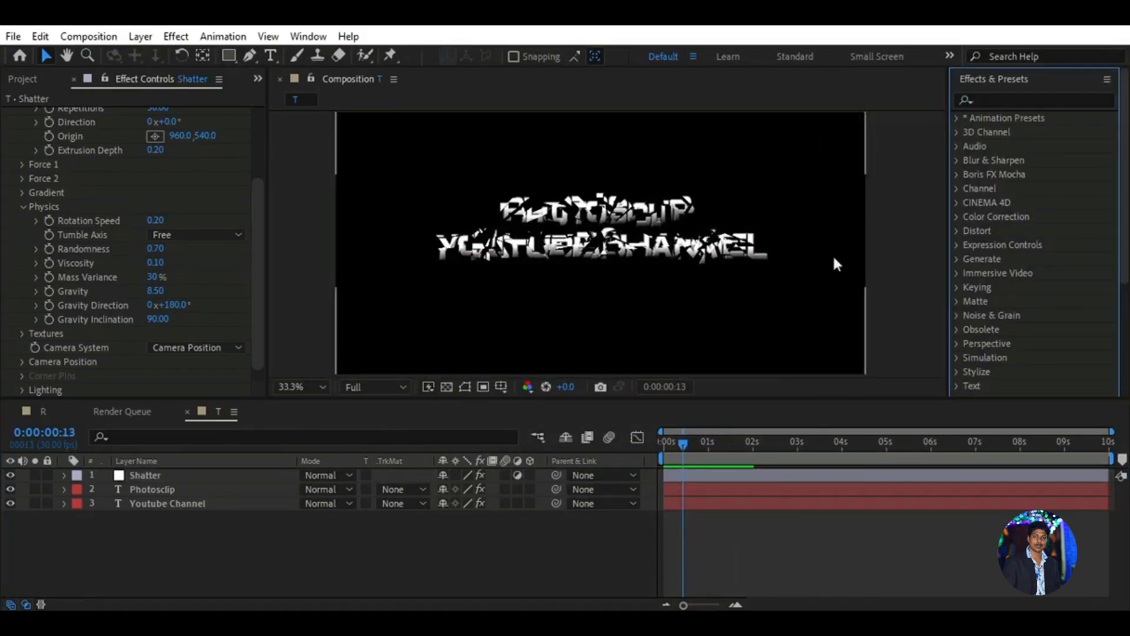
{"action": "left_click", "coordinate": [190, 527]}
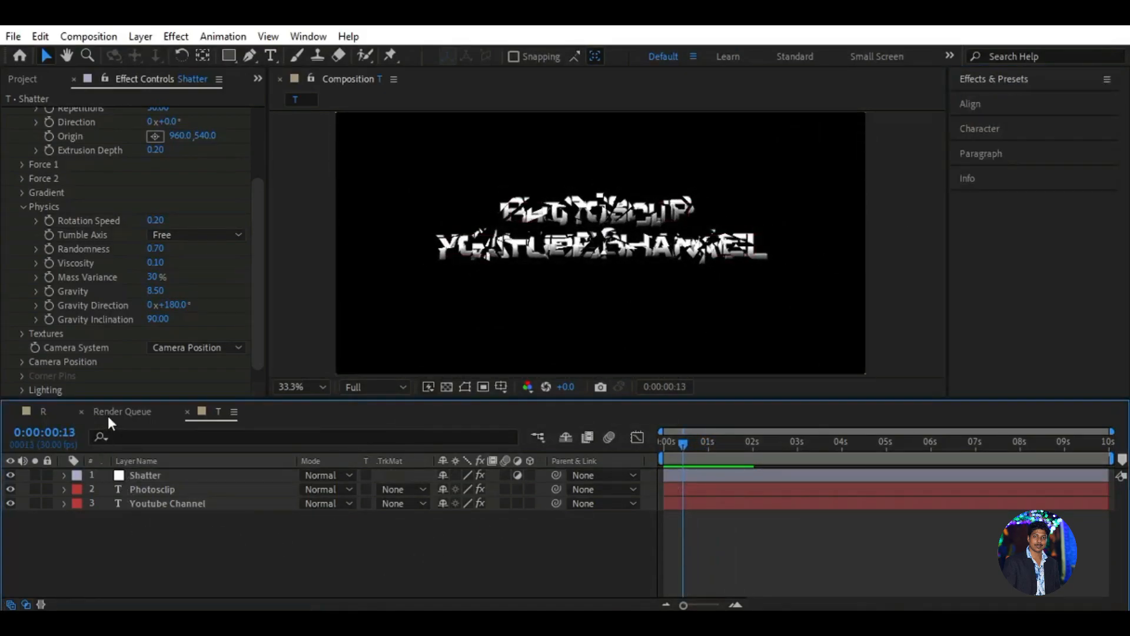
{"action": "left_click", "coordinate": [82, 410]}
- Open composition R and import the recent footage file Background.jpg into the project
{"action": "left_click", "coordinate": [47, 409]}
{"action": "left_click", "coordinate": [25, 80]}
{"action": "left_click", "coordinate": [90, 312]}
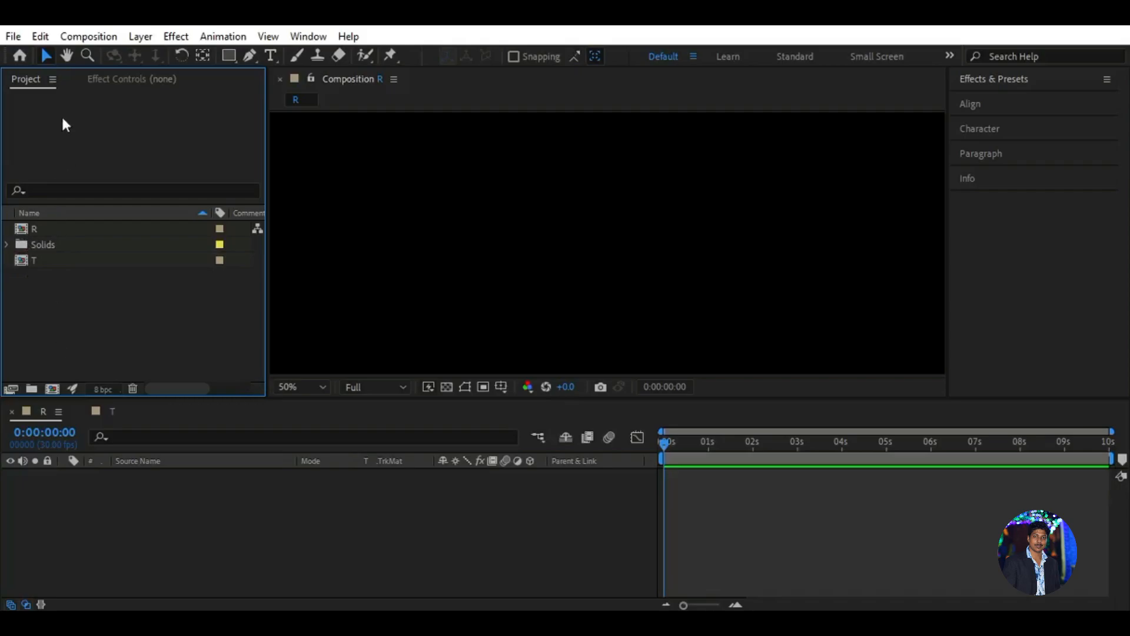
{"action": "left_click", "coordinate": [13, 35]}
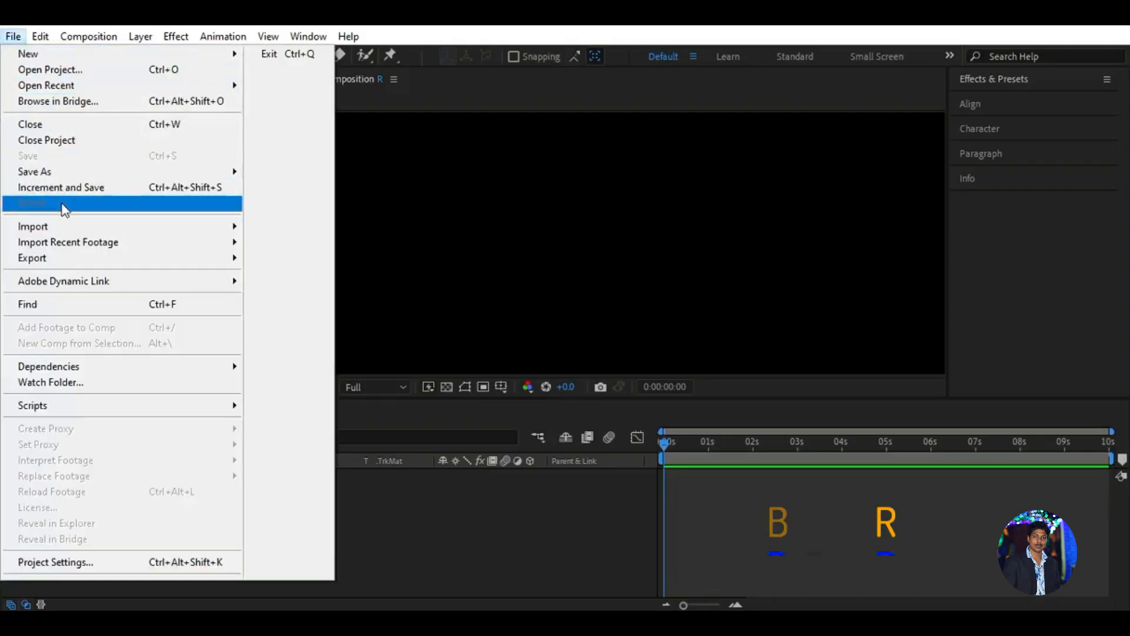
{"action": "mouse_move", "coordinate": [70, 241]}
{"action": "left_click", "coordinate": [298, 227]}
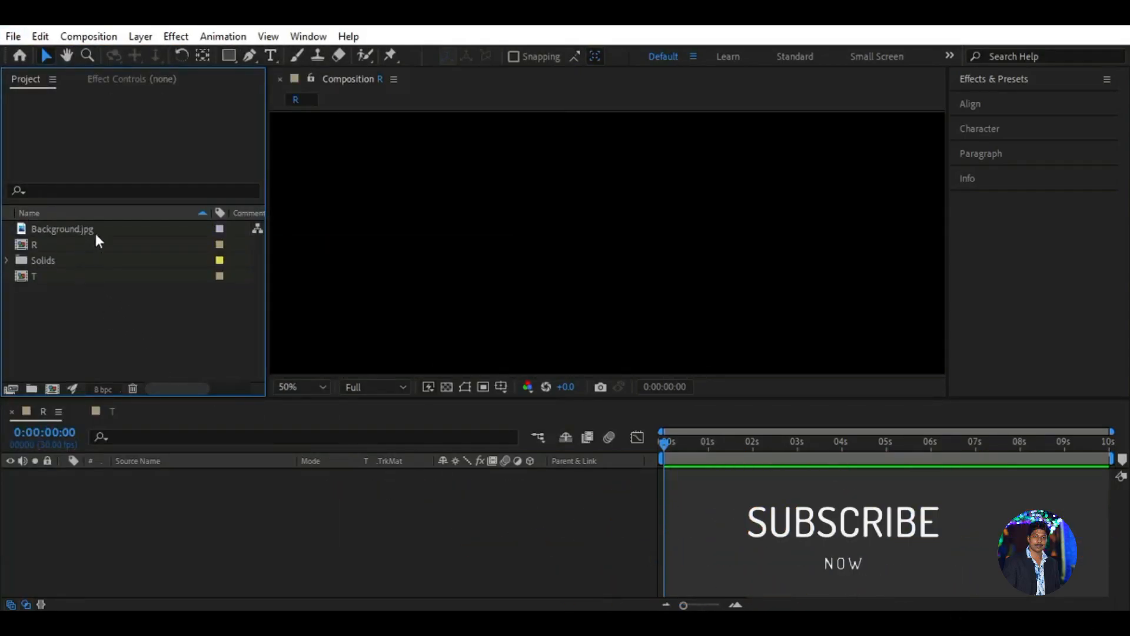
- Add Background.jpg to composition R as a layer and set the viewer magnification to 25%
{"action": "left_click_drag", "start_coordinate": [134, 228], "coordinate": [184, 521]}
{"action": "left_click", "coordinate": [244, 521]}
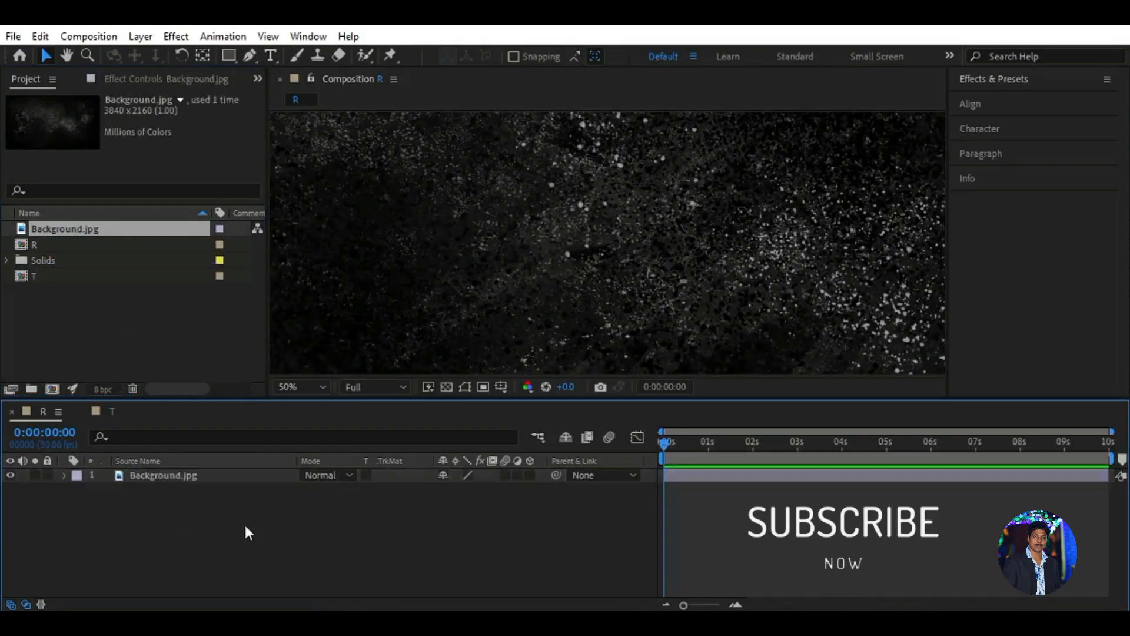
{"action": "left_click", "coordinate": [304, 389]}
{"action": "left_click", "coordinate": [298, 223]}
{"action": "left_click", "coordinate": [293, 387]}
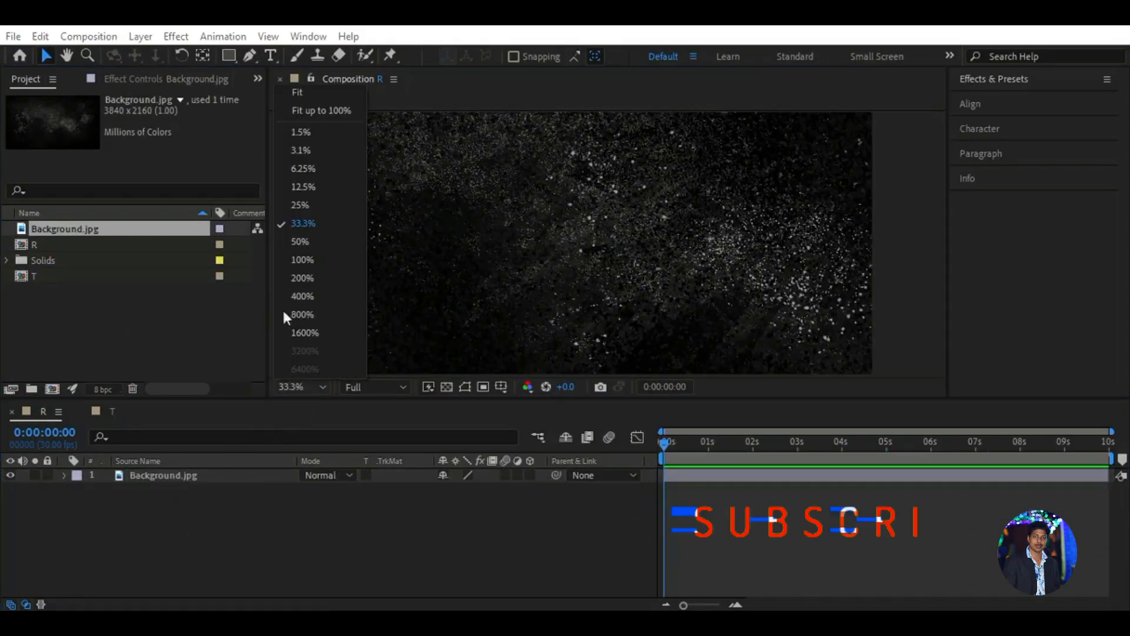
{"action": "left_click", "coordinate": [299, 205]}
{"action": "left_click", "coordinate": [292, 505]}
- Make the Background.jpg layer a 3D layer
{"action": "left_click", "coordinate": [210, 476]}
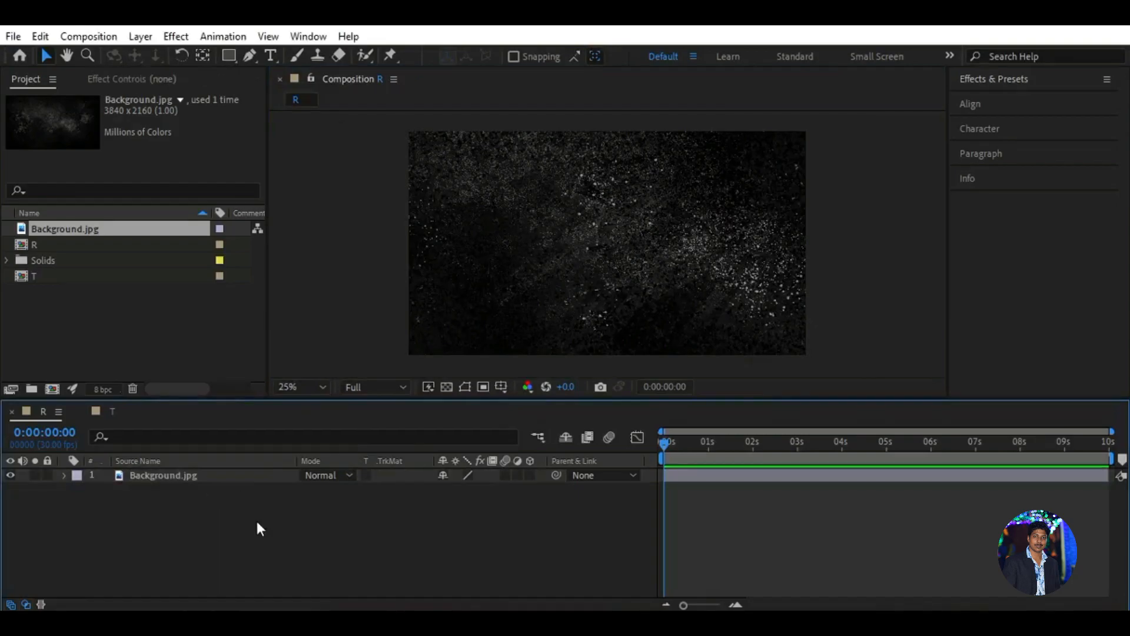
{"action": "left_click", "coordinate": [530, 475]}
{"action": "left_click", "coordinate": [214, 492]}
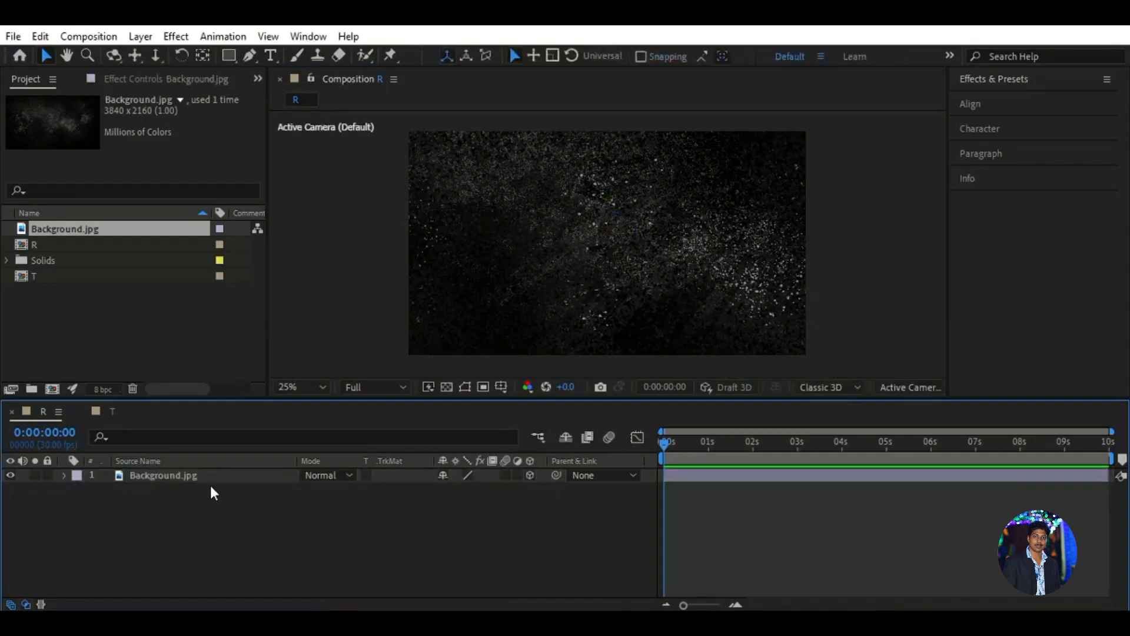
- Add a two-node camera named Camera 1 with the 35mm preset to composition R
{"action": "right_click", "coordinate": [231, 532]}
{"action": "mouse_move", "coordinate": [340, 335]}
{"action": "left_click", "coordinate": [506, 408]}
{"action": "left_click", "coordinate": [674, 194]}
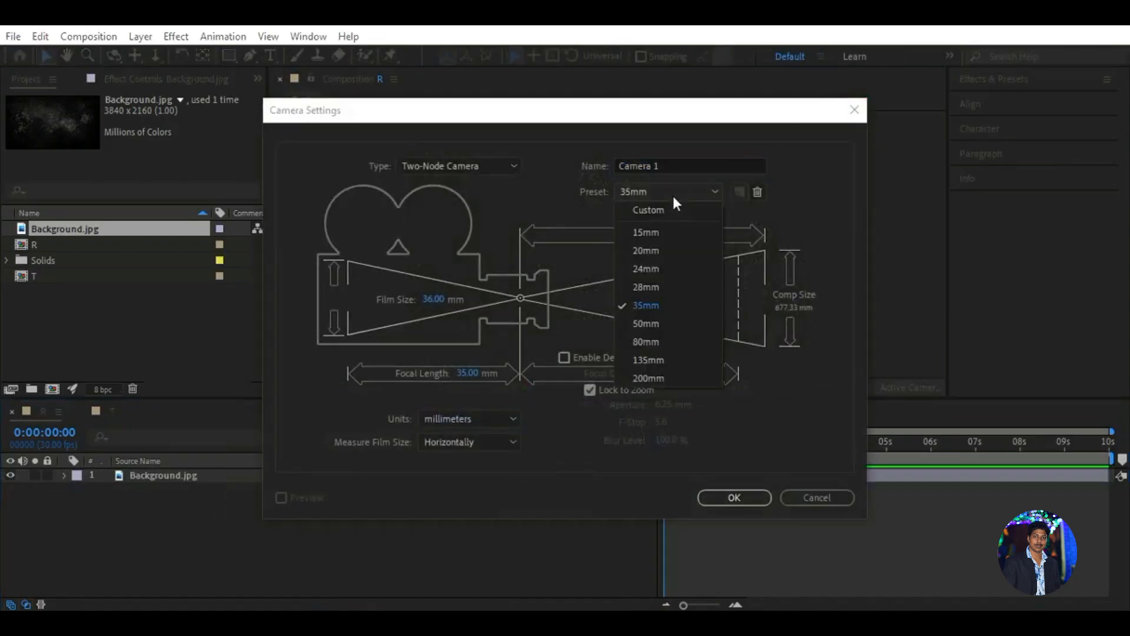
{"action": "left_click", "coordinate": [646, 306]}
{"action": "left_click", "coordinate": [735, 496]}
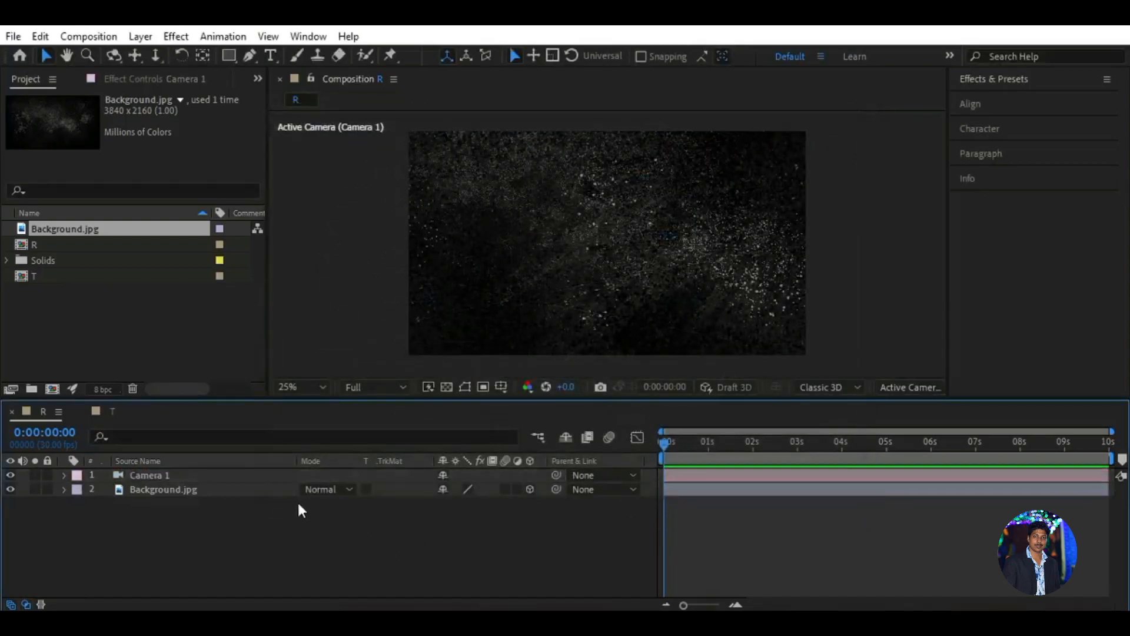
- Set the Background.jpg layer's Z position to 1653
{"action": "left_click", "coordinate": [240, 489]}
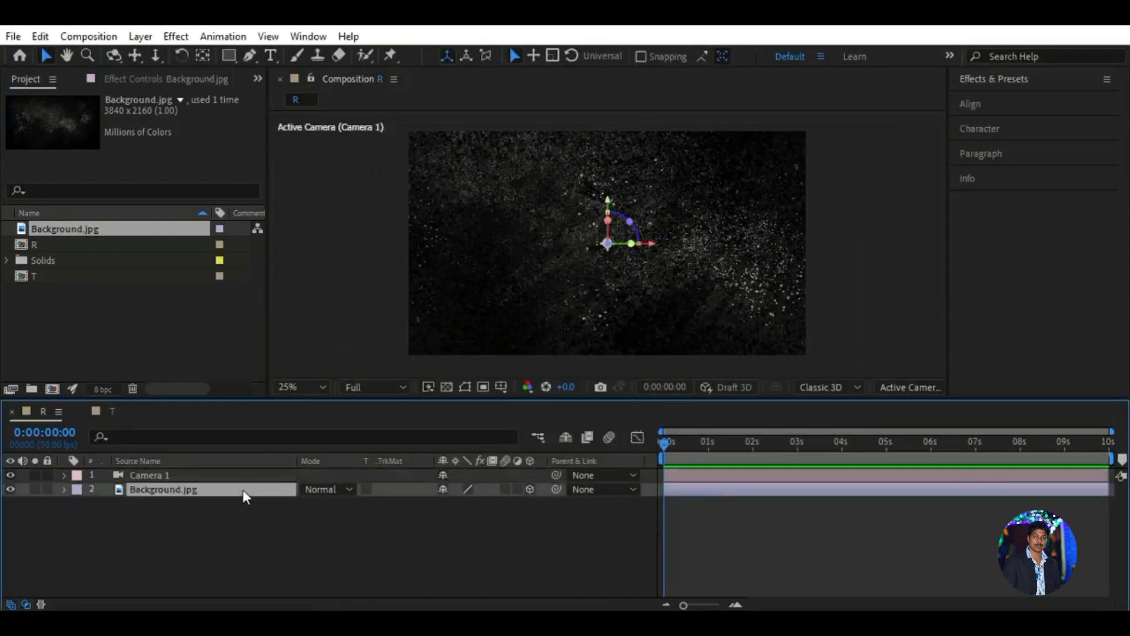
{"action": "key", "text": "p"}
{"action": "left_click", "coordinate": [494, 503]}
{"action": "type", "text": "1653"}
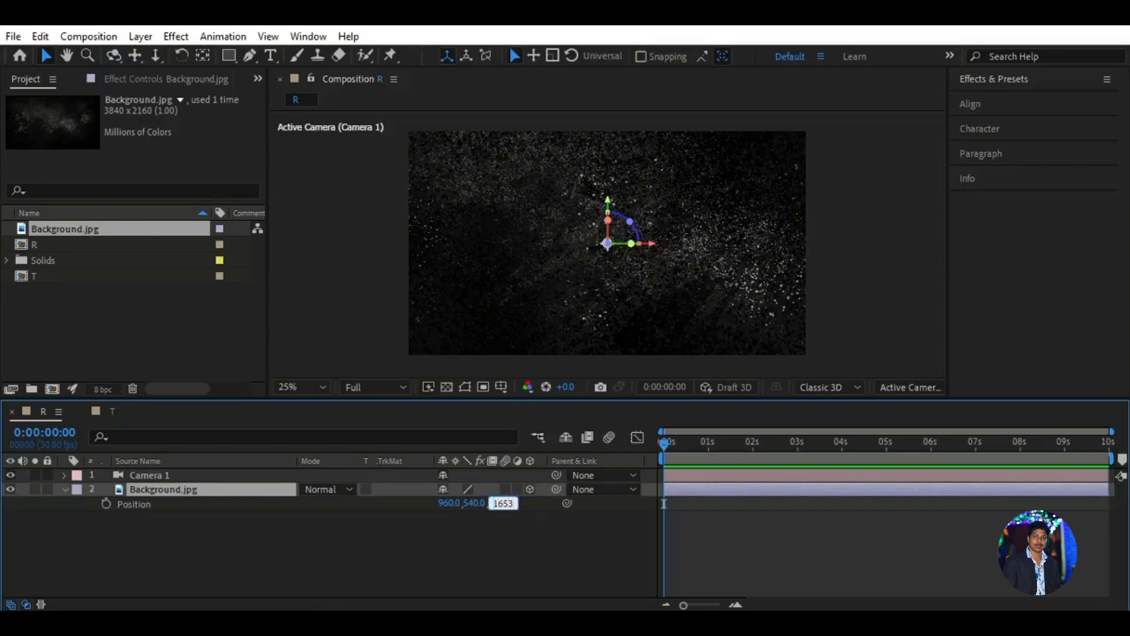
{"action": "key", "text": "Return"}
{"action": "mouse_move", "coordinate": [501, 502]}
{"action": "left_mouse_down"}
{"action": "mouse_move", "coordinate": [568, 503]}
{"action": "mouse_move", "coordinate": [508, 506]}
{"action": "left_mouse_up"}
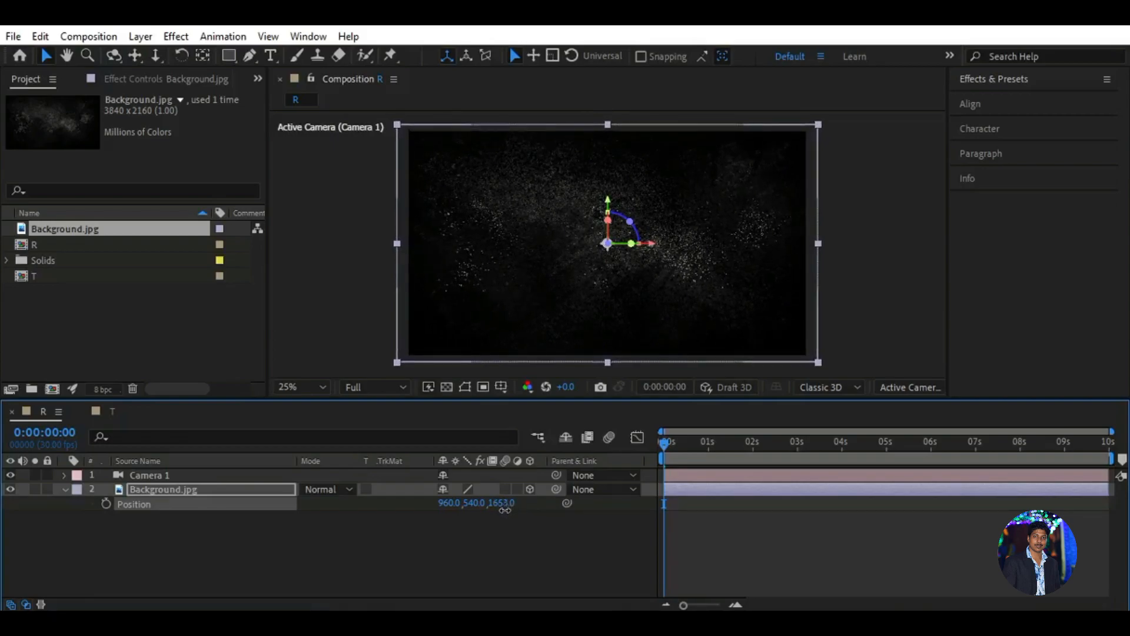
{"action": "left_click", "coordinate": [510, 545]}
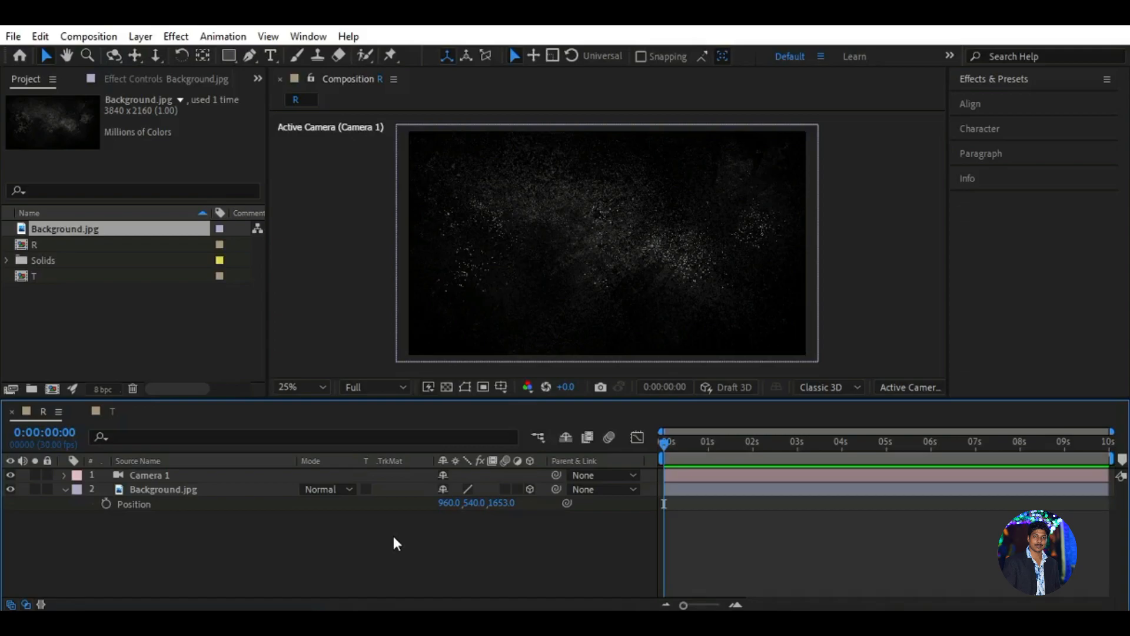
- Scale the Background.jpg layer uniformly to 114%
{"action": "left_click", "coordinate": [225, 489]}
{"action": "key", "text": "s"}
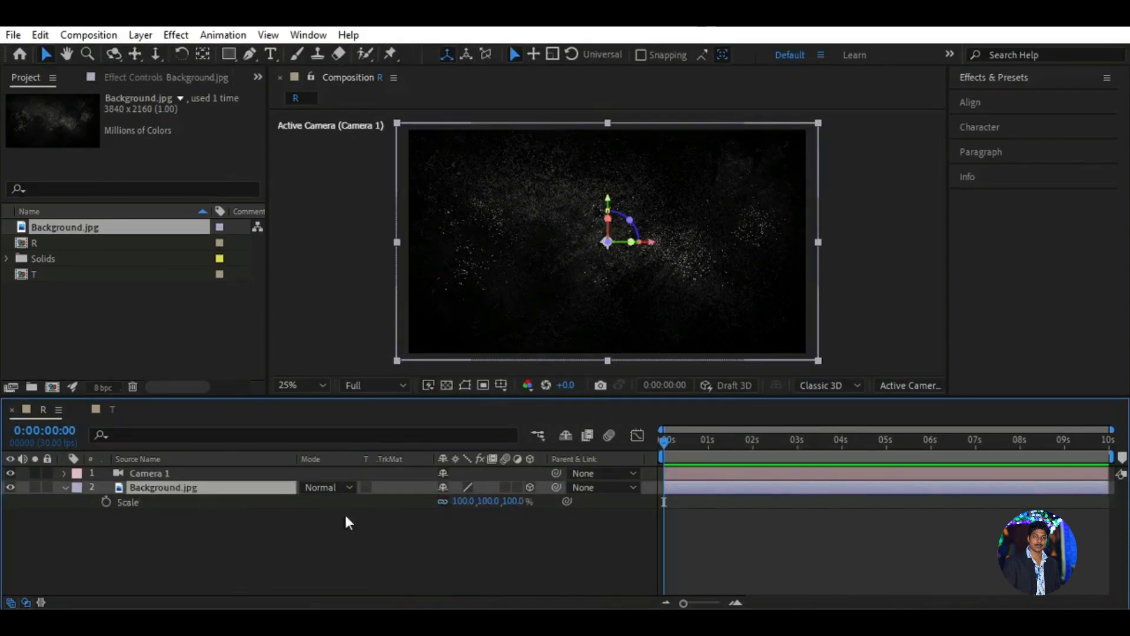
{"action": "left_click", "coordinate": [465, 501]}
{"action": "type", "text": "114"}
{"action": "key", "text": "Return"}
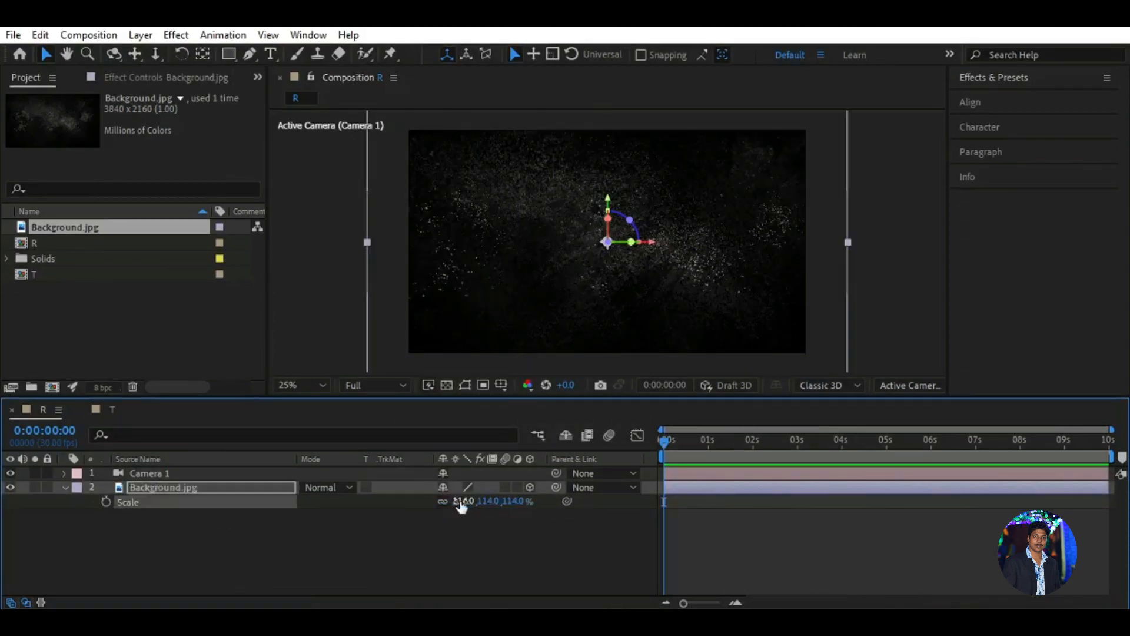
{"action": "left_click", "coordinate": [301, 564]}
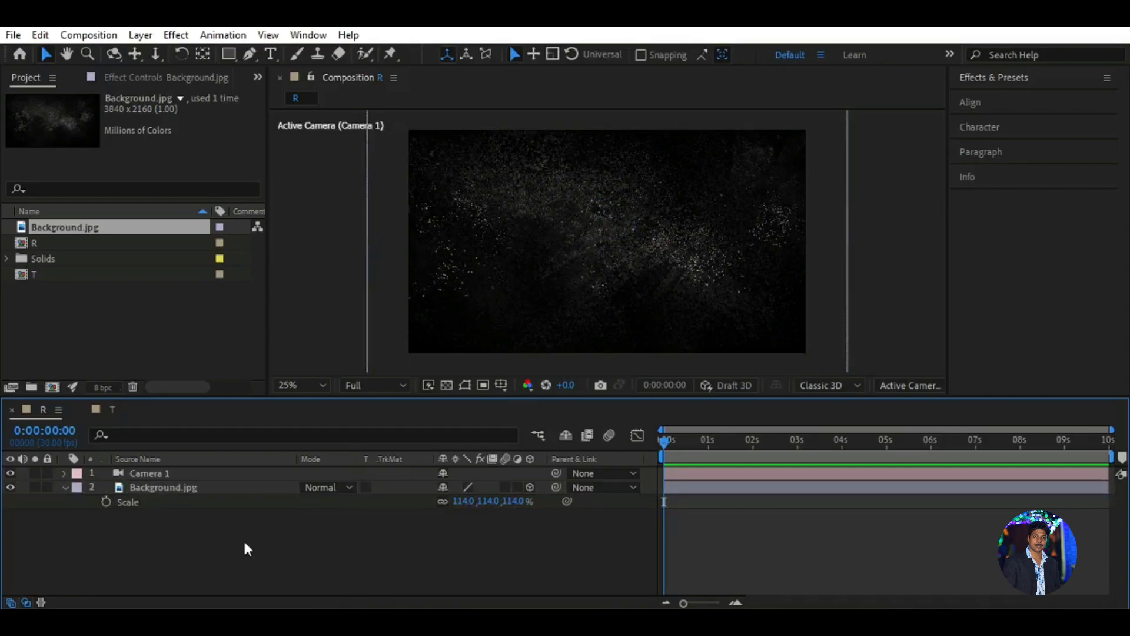
- Create a black (000000) solid layer named BG in composition R
{"action": "key", "text": "ctrl+y"}
{"action": "left_click", "coordinate": [554, 424]}
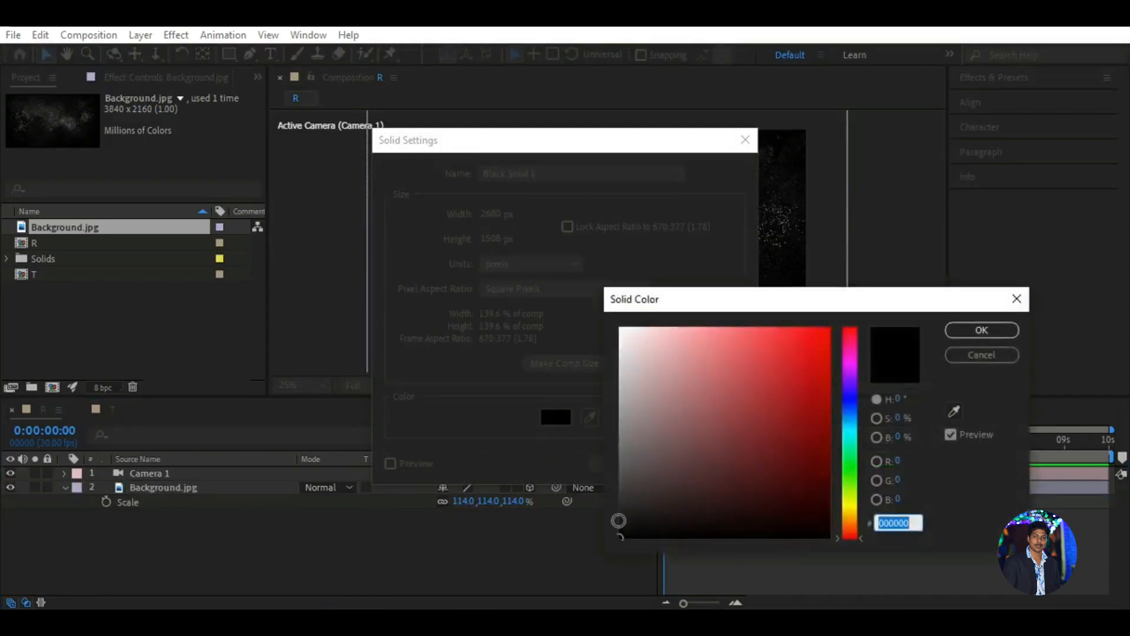
{"action": "key", "text": "Return"}
{"action": "triple_click", "coordinate": [515, 174]}
{"action": "type", "text": "BG"}
{"action": "left_click", "coordinate": [599, 469]}
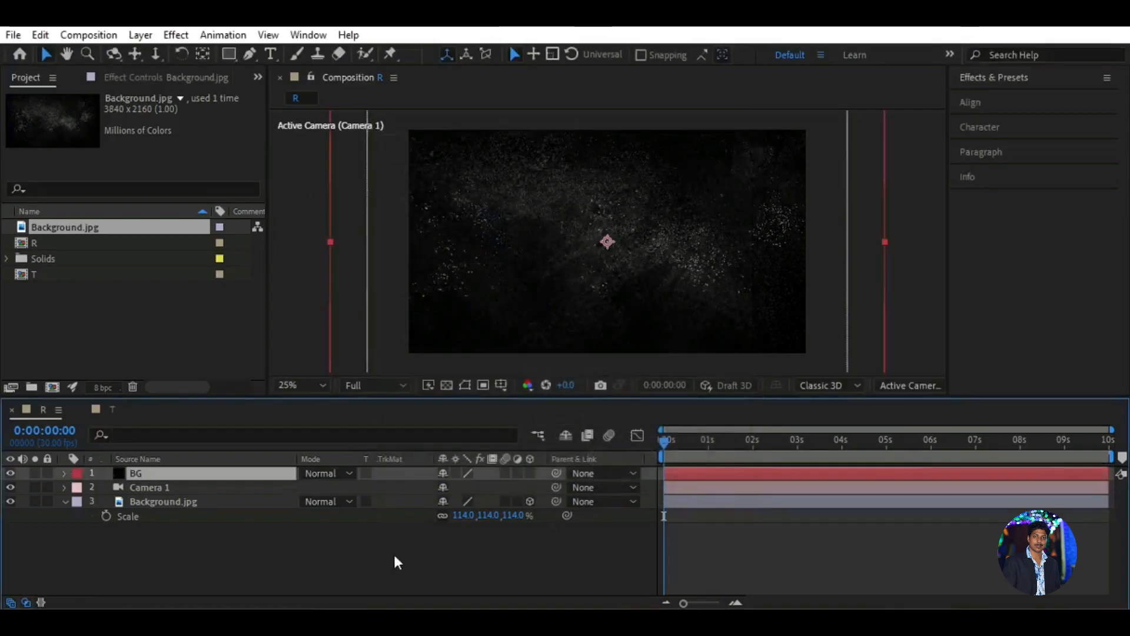
- Move the BG solid below Background.jpg in the layer stack and collapse the Background.jpg layer's properties
{"action": "left_click_drag", "start_coordinate": [193, 475], "coordinate": [210, 529]}
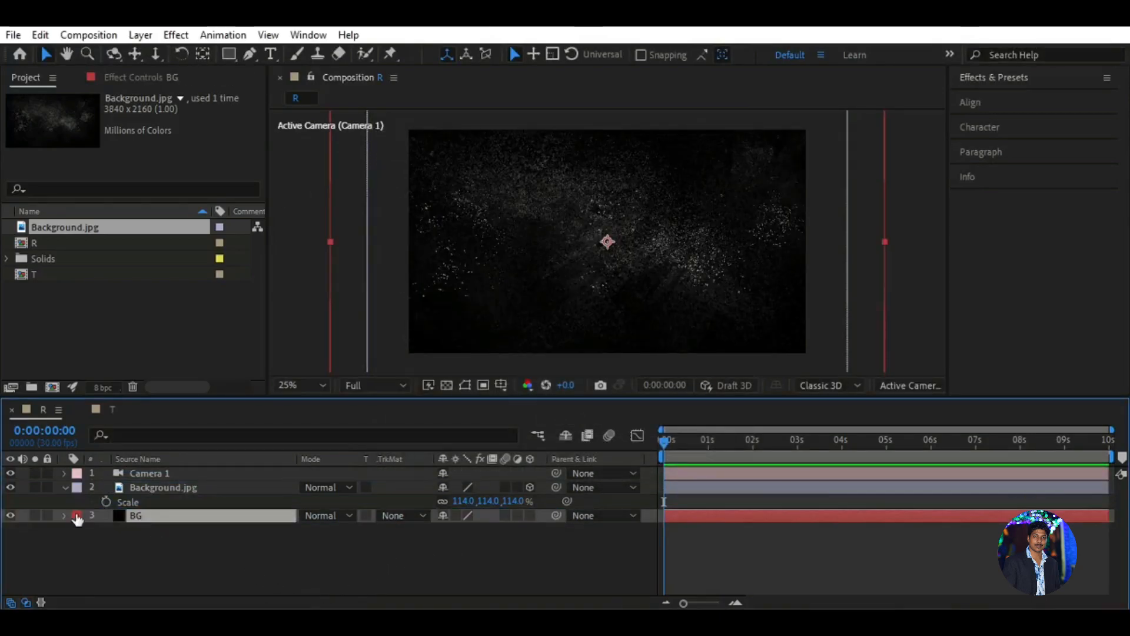
{"action": "left_click", "coordinate": [63, 487]}
{"action": "left_click", "coordinate": [181, 531]}
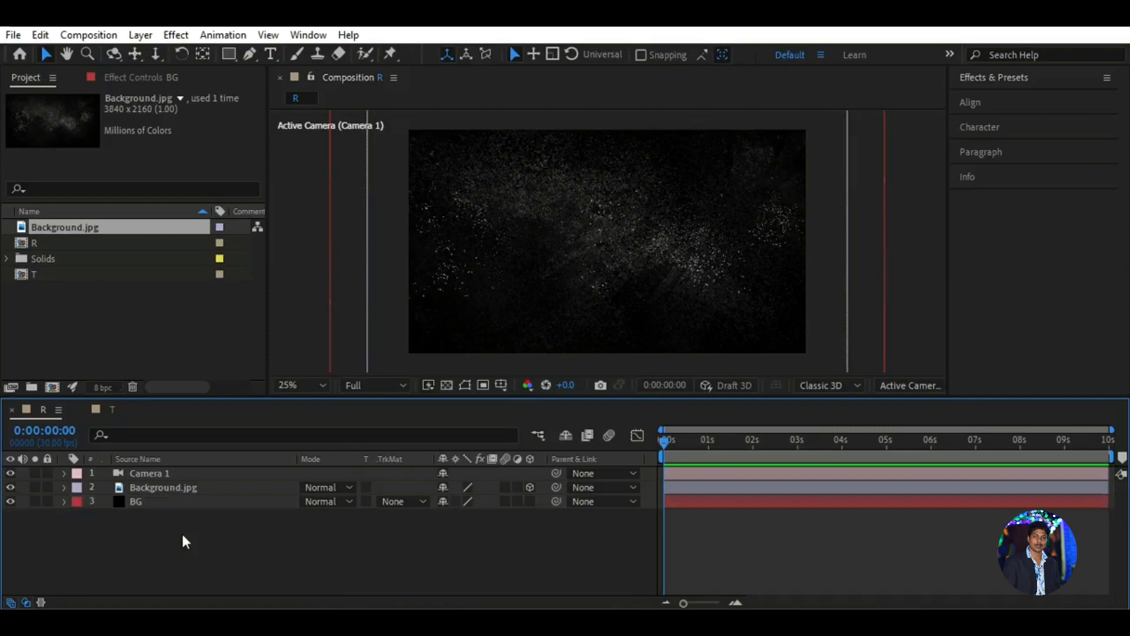
- Add composition T as the uppermost layer of composition R and make it a 3D layer
{"action": "left_click", "coordinate": [173, 504]}
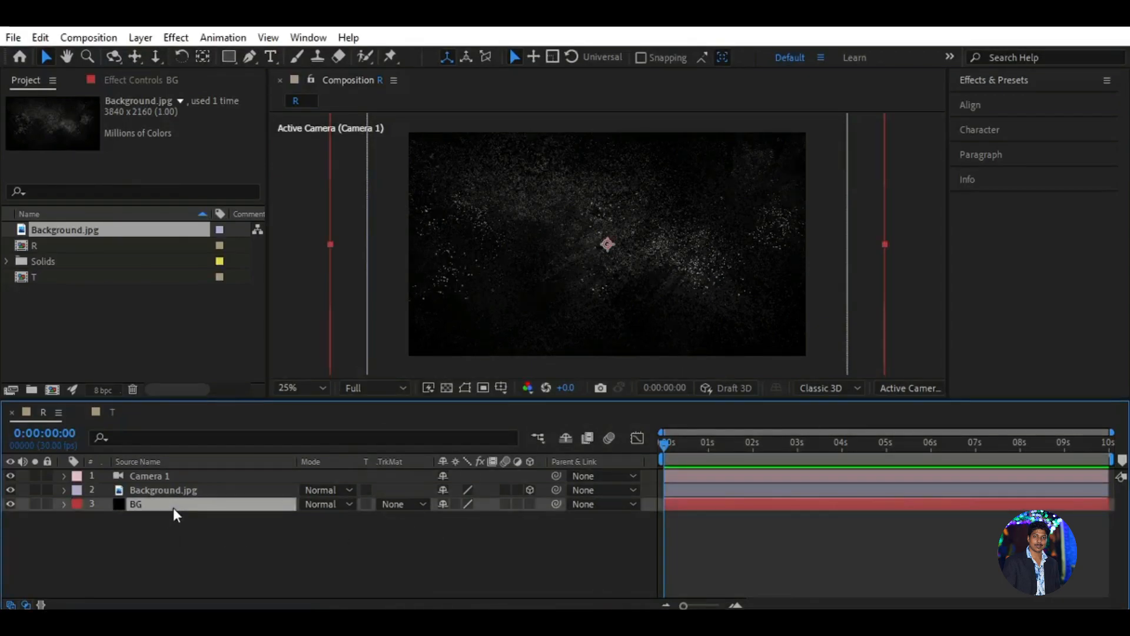
{"action": "left_click_drag", "start_coordinate": [89, 277], "coordinate": [203, 475]}
{"action": "left_click", "coordinate": [530, 476]}
{"action": "left_click", "coordinate": [514, 554]}
{"action": "left_click", "coordinate": [673, 483]}
- Preview the shatter, split the T layer at 0:00:01:18, and move its second part to start at about 6.4 seconds
{"action": "mouse_move", "coordinate": [664, 444]}
{"action": "left_mouse_down"}
{"action": "mouse_move", "coordinate": [749, 443]}
{"action": "mouse_move", "coordinate": [641, 442]}
{"action": "left_mouse_up"}
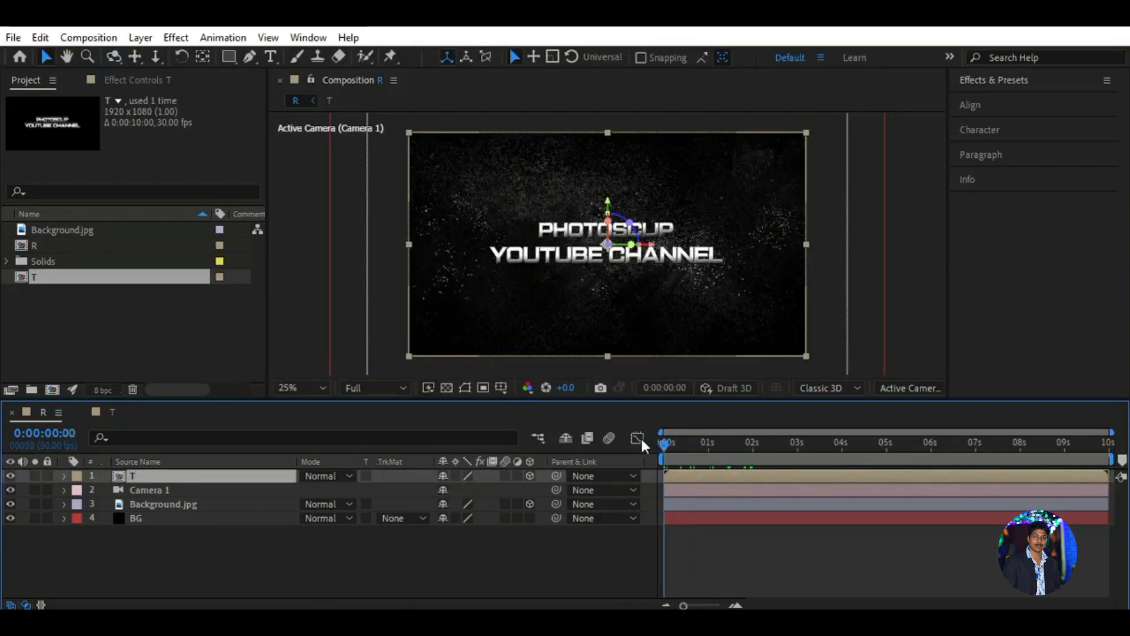
{"action": "key", "text": "space"}
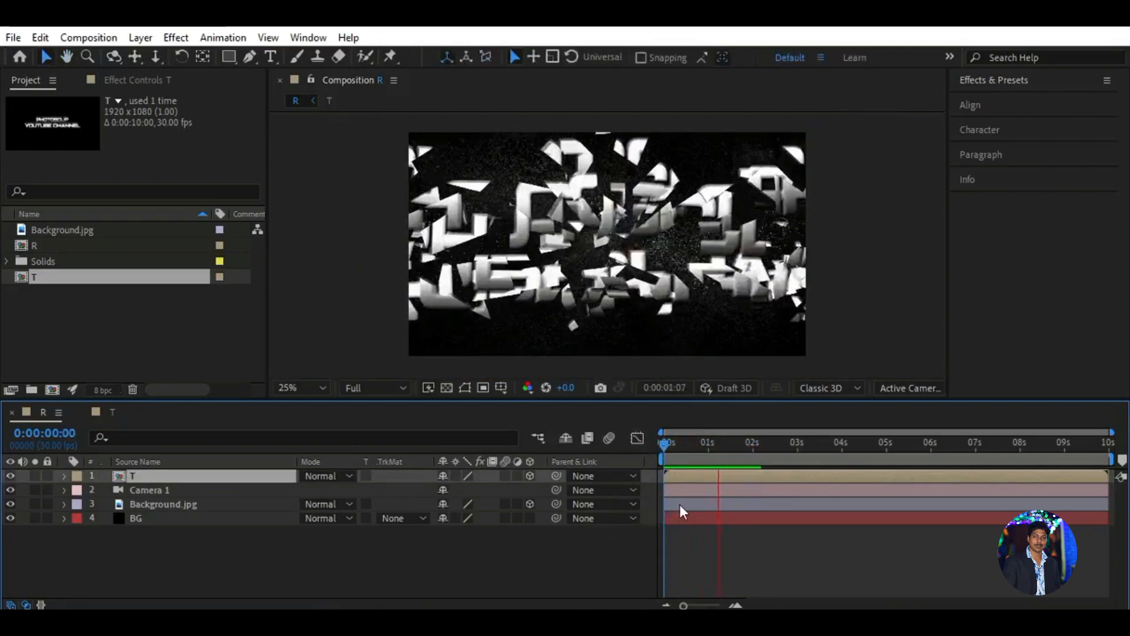
{"action": "mouse_move", "coordinate": [738, 447]}
{"action": "left_mouse_down"}
{"action": "mouse_move", "coordinate": [658, 460]}
{"action": "mouse_move", "coordinate": [736, 452]}
{"action": "left_mouse_up"}
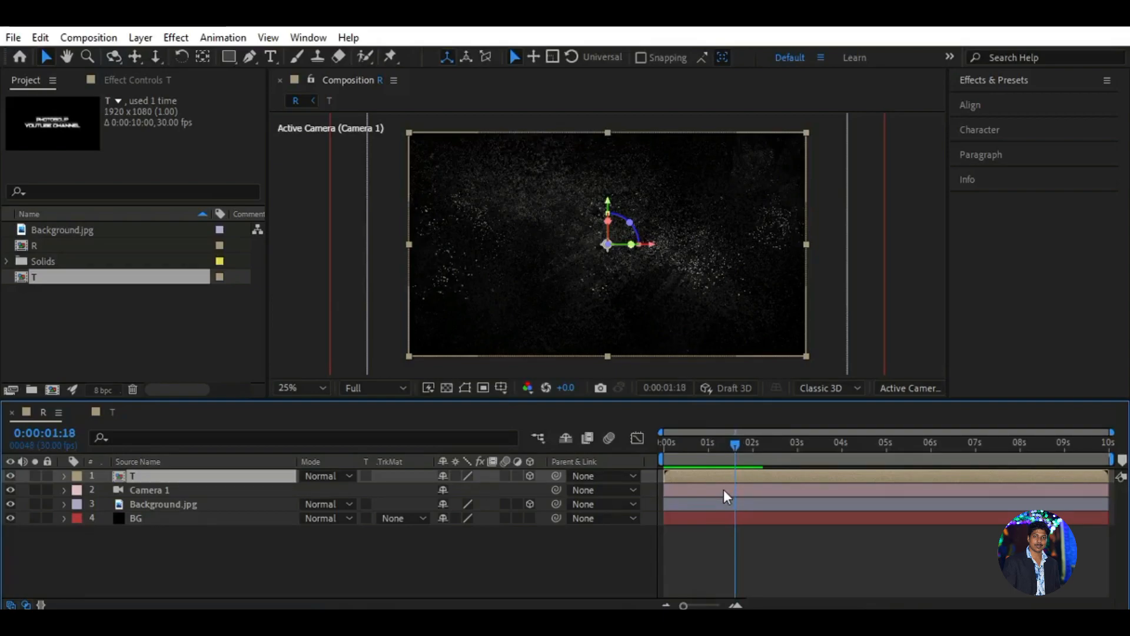
{"action": "key", "text": "ctrl+shift+d"}
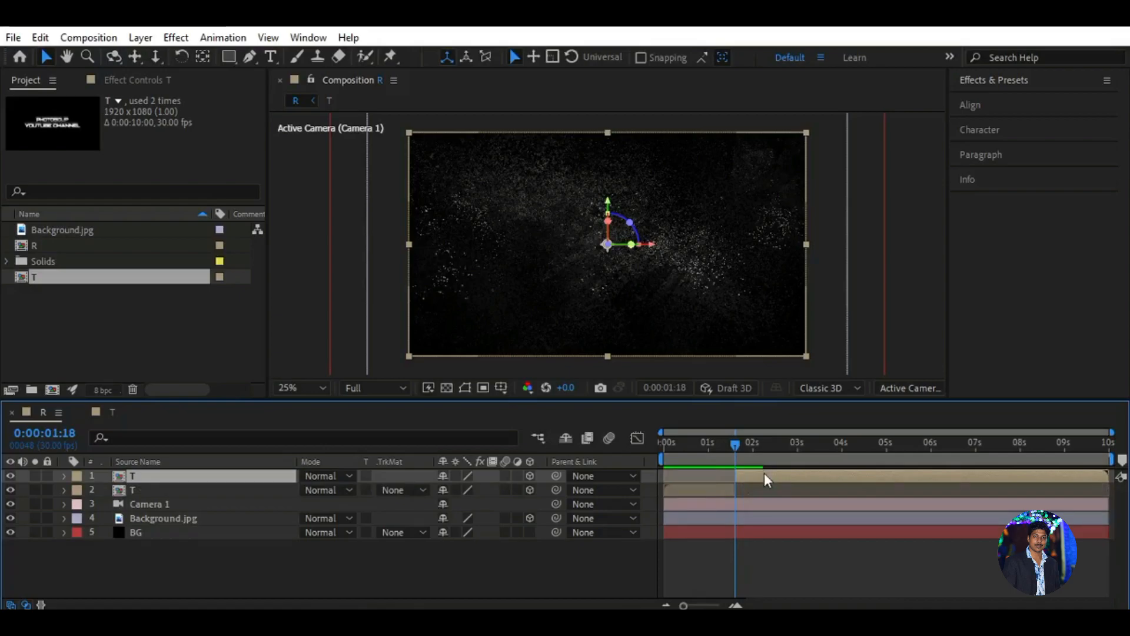
{"action": "left_click_drag", "start_coordinate": [764, 476], "coordinate": [978, 464]}
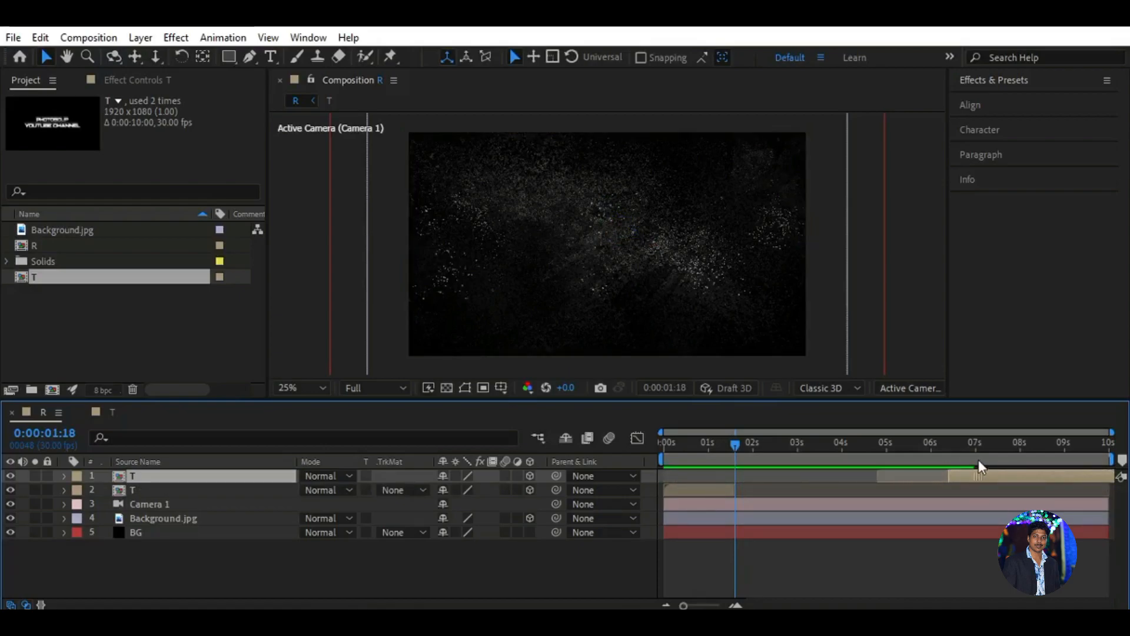
- Show the Stretch column for the layers of composition R
{"action": "left_click", "coordinate": [710, 493]}
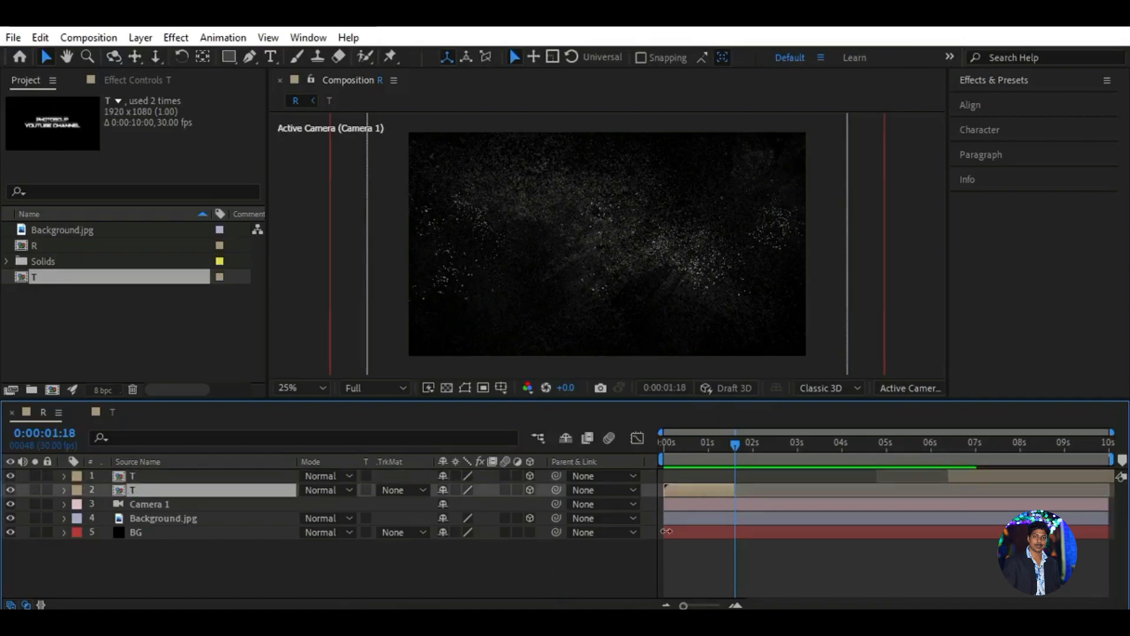
{"action": "right_click", "coordinate": [670, 492]}
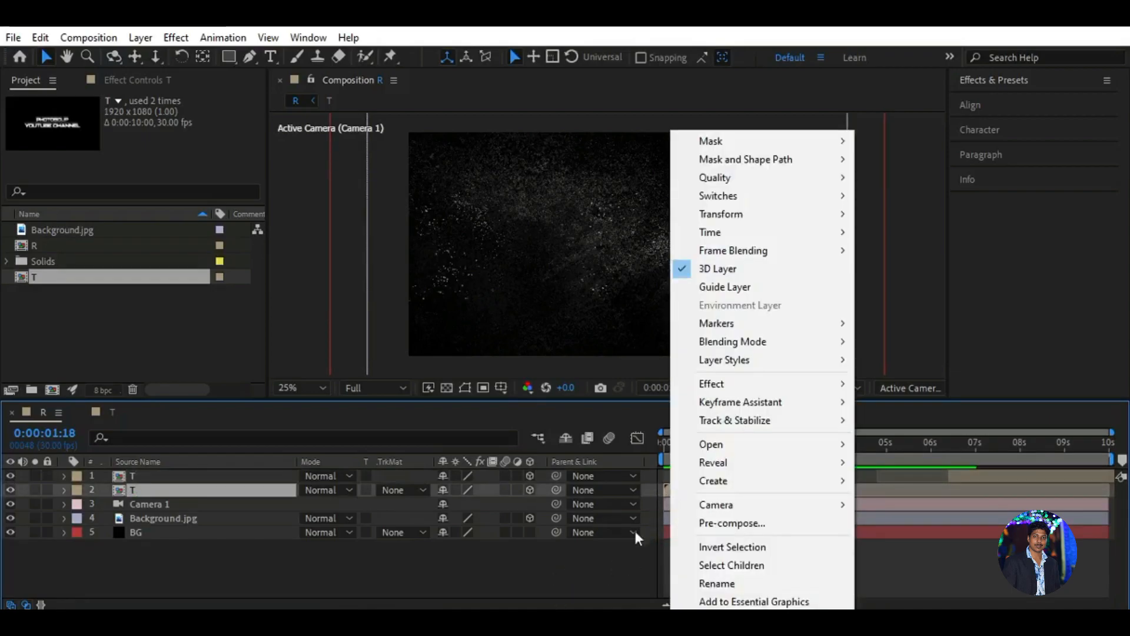
{"action": "left_click", "coordinate": [645, 516]}
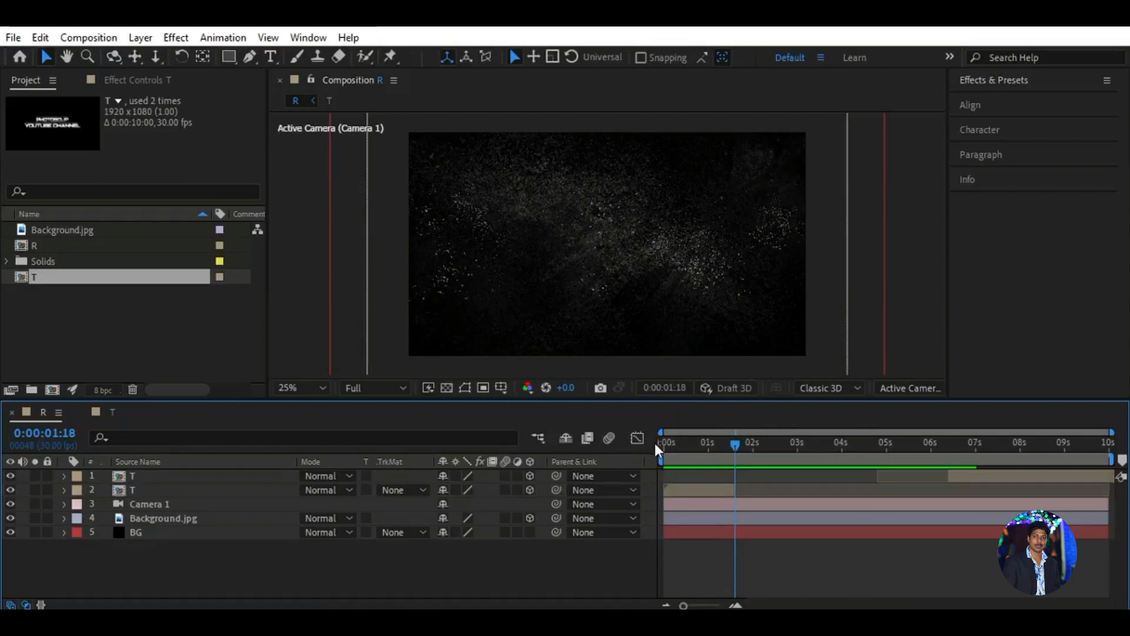
{"action": "right_click", "coordinate": [657, 460]}
{"action": "mouse_move", "coordinate": [726, 512]}
{"action": "left_click", "coordinate": [831, 512]}
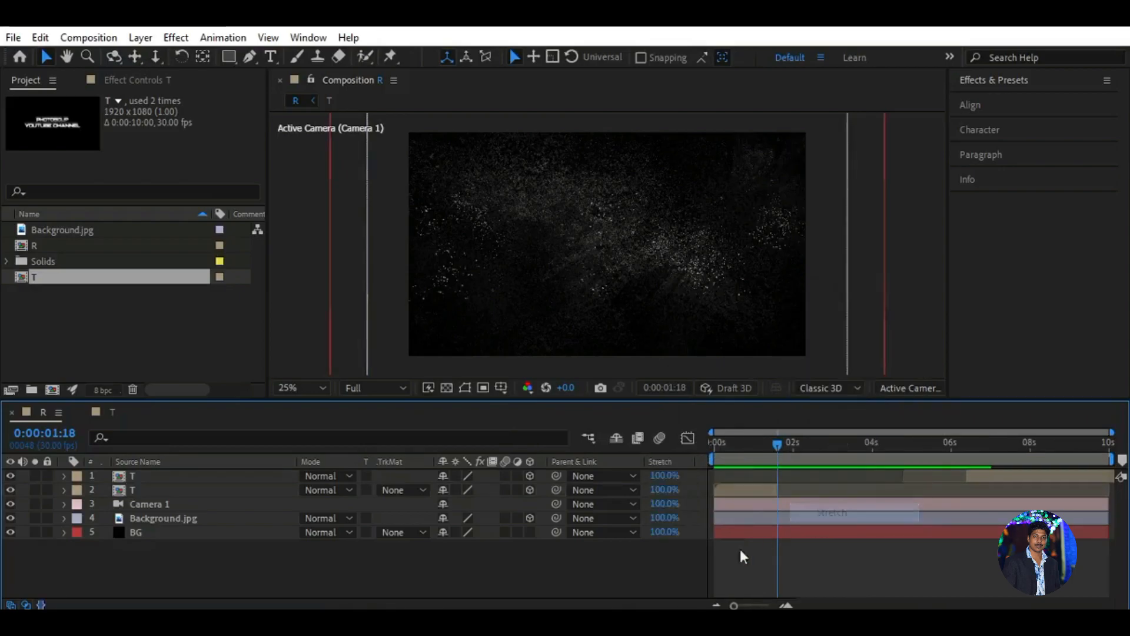
- Time-reverse the short first segment of the split T layer
{"action": "left_click", "coordinate": [741, 494]}
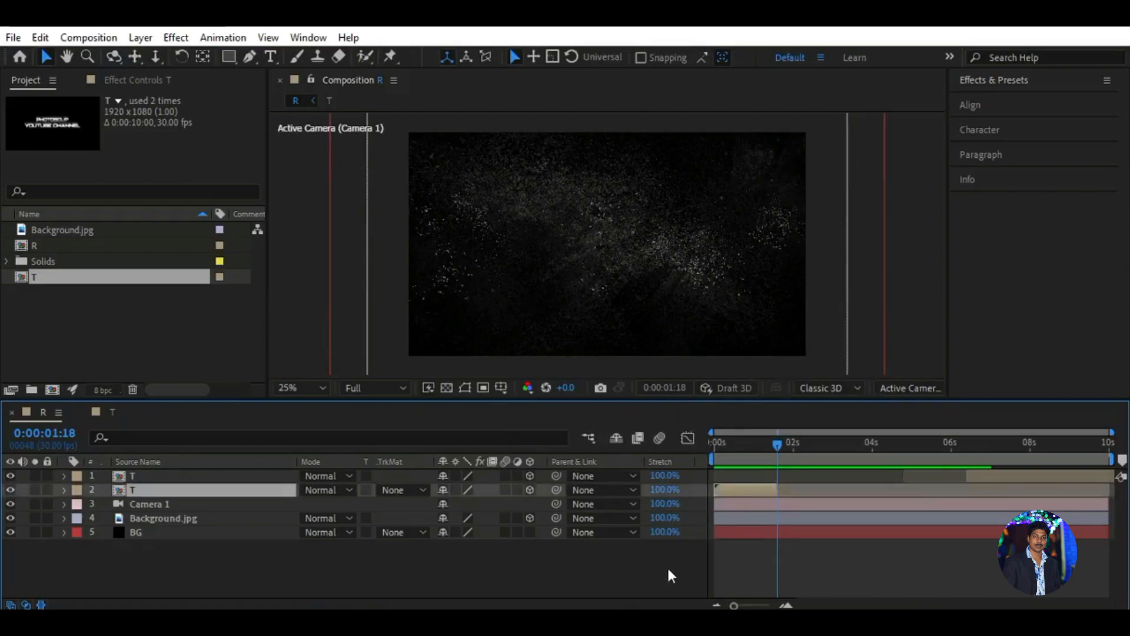
{"action": "left_click", "coordinate": [666, 566]}
{"action": "right_click", "coordinate": [753, 493]}
{"action": "mouse_move", "coordinate": [866, 237]}
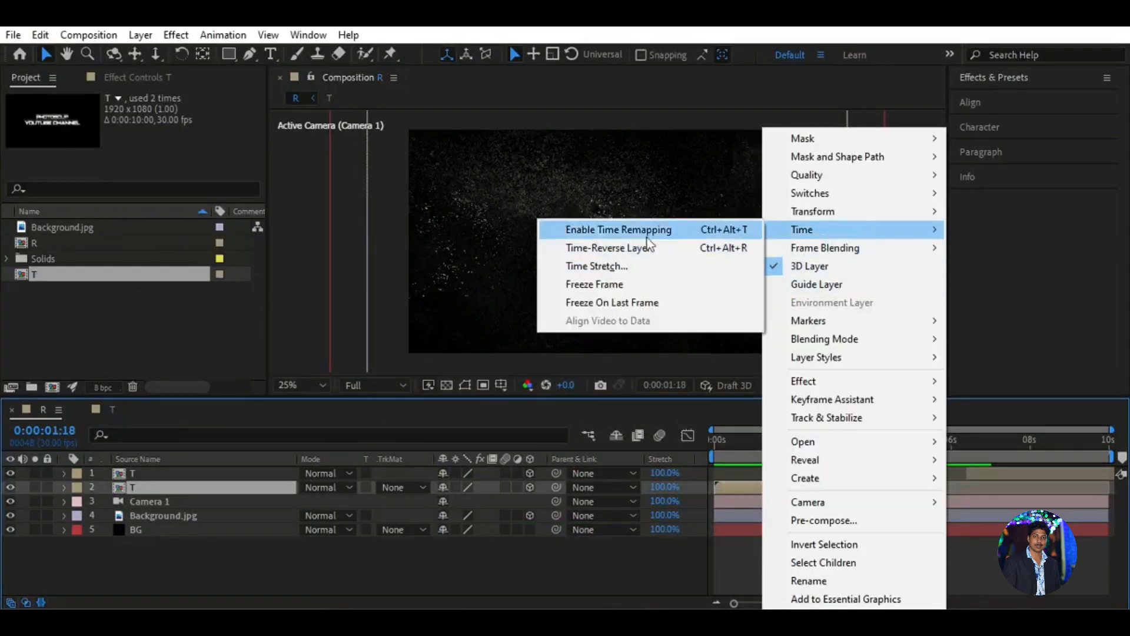
{"action": "left_click", "coordinate": [609, 247]}
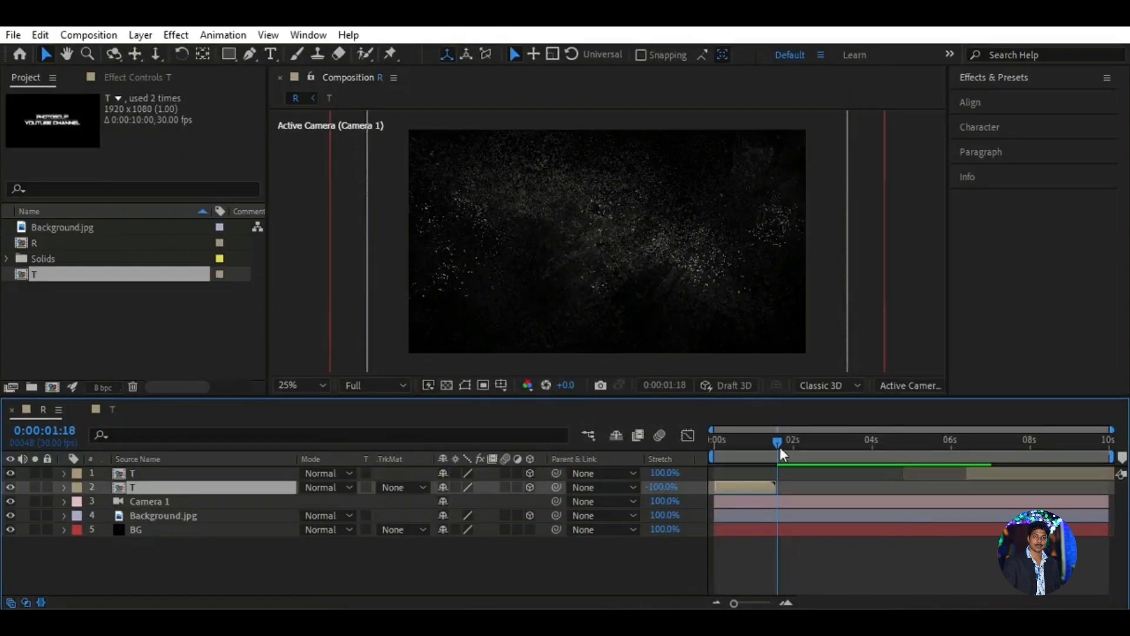
- Set the reversed T segment's stretch factor to -40 and move the segment to the start of the composition
{"action": "left_click", "coordinate": [661, 488]}
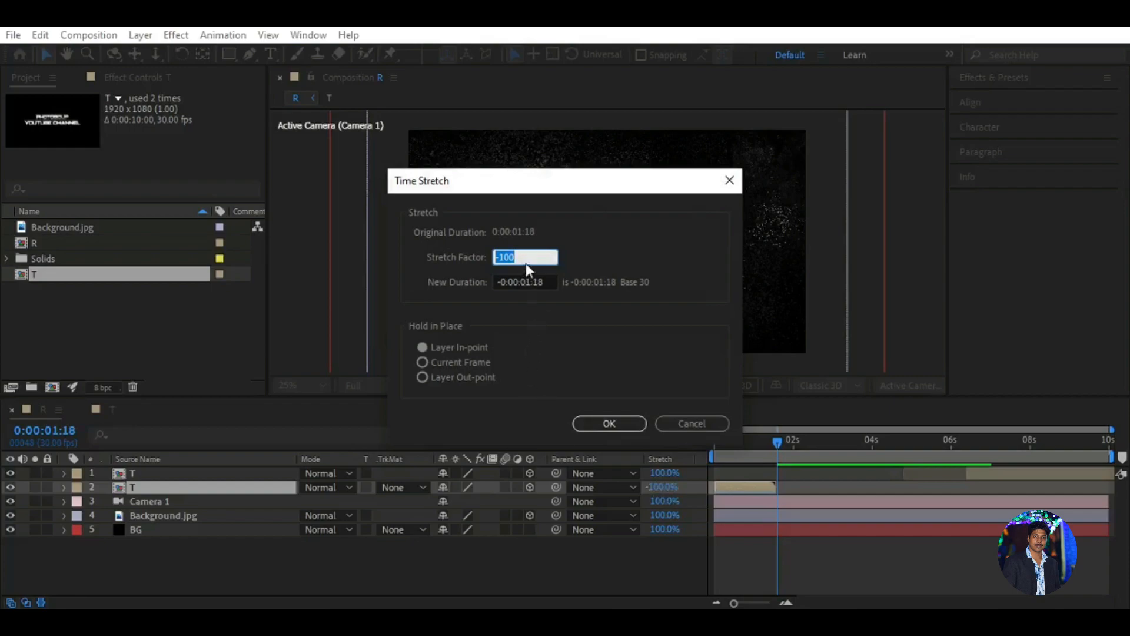
{"action": "type", "text": "-40"}
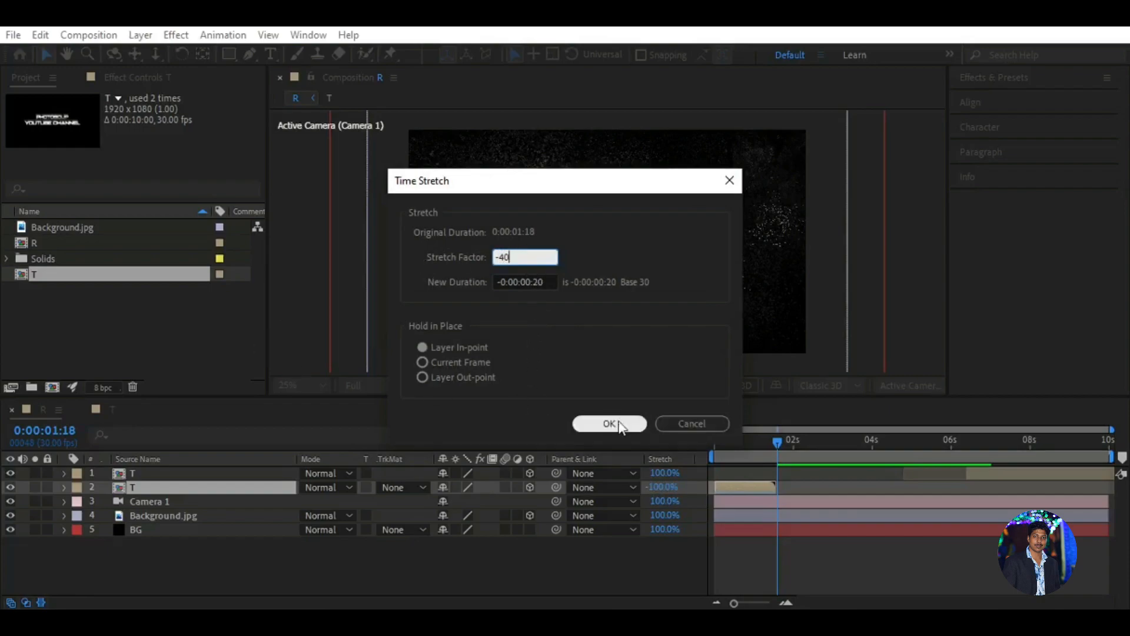
{"action": "left_click", "coordinate": [617, 423]}
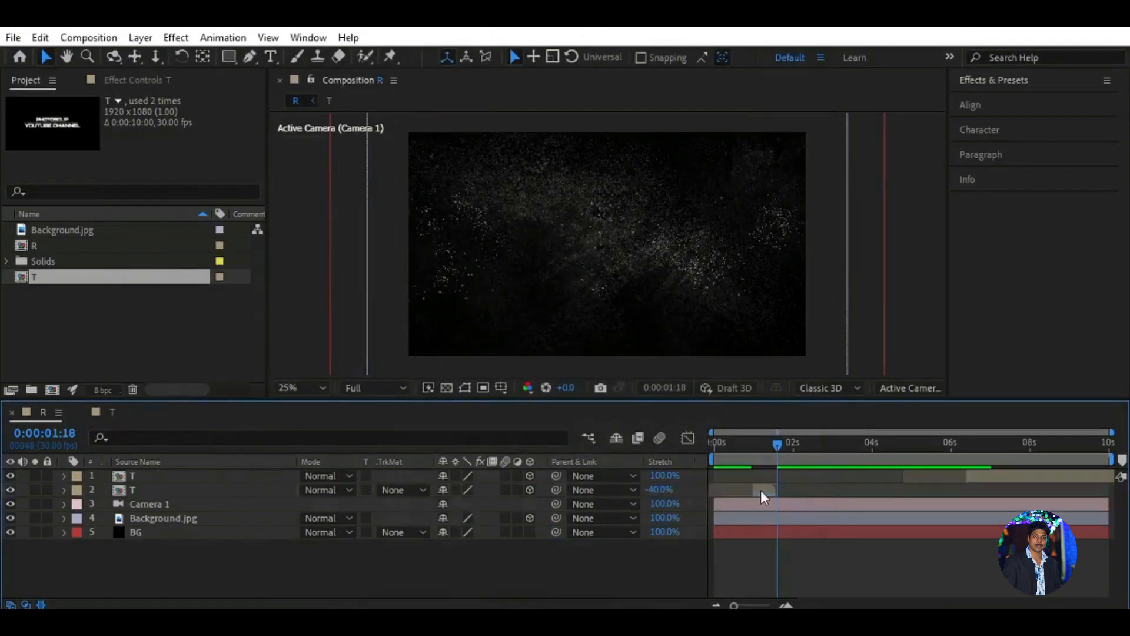
{"action": "left_click_drag", "start_coordinate": [733, 605], "coordinate": [754, 605]}
{"action": "left_click_drag", "start_coordinate": [826, 490], "coordinate": [739, 489]}
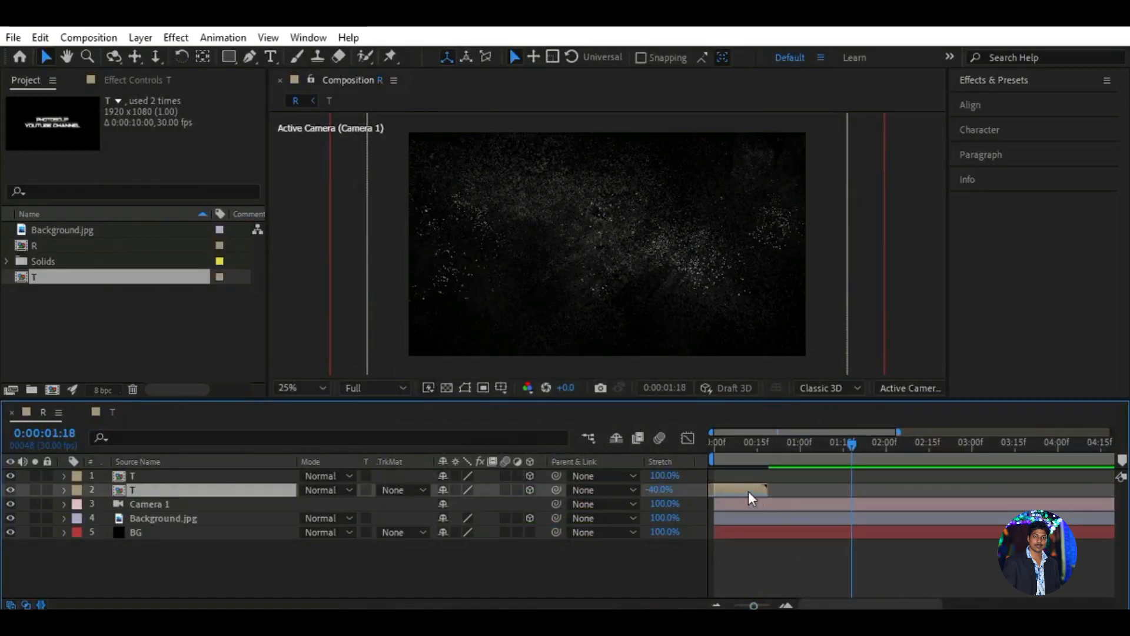
- Duplicate the reversed T segment and freeze the copy on the assembled title frame at 0:00:00:18
{"action": "left_click_drag", "start_coordinate": [857, 443], "coordinate": [768, 453]}
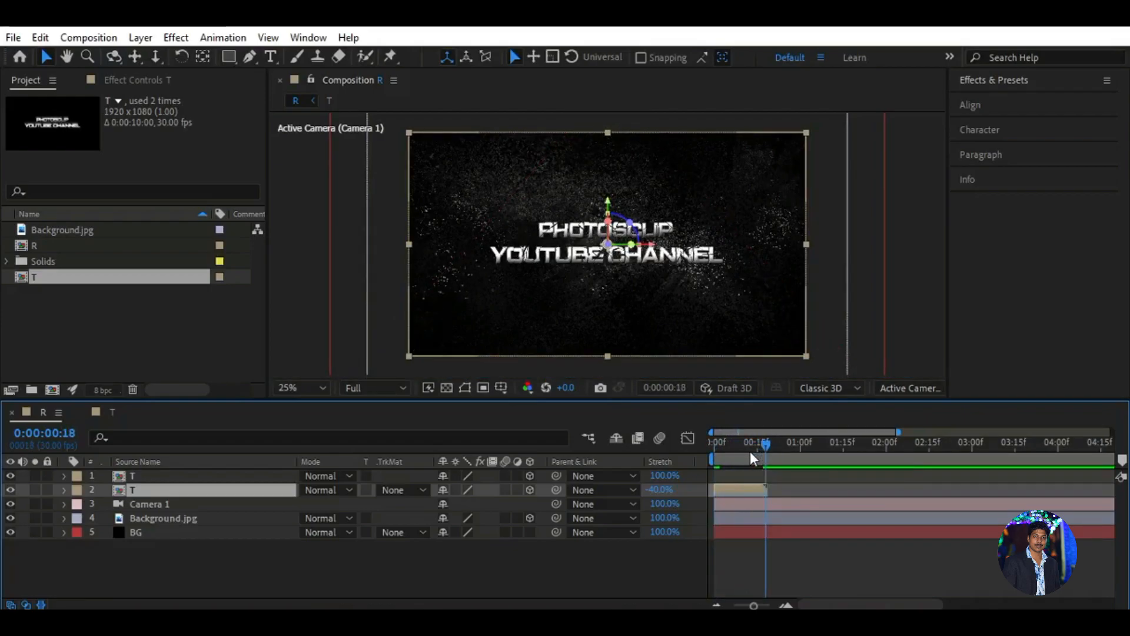
{"action": "key", "text": "ctrl+d"}
{"action": "right_click", "coordinate": [754, 496]}
{"action": "mouse_move", "coordinate": [830, 243]}
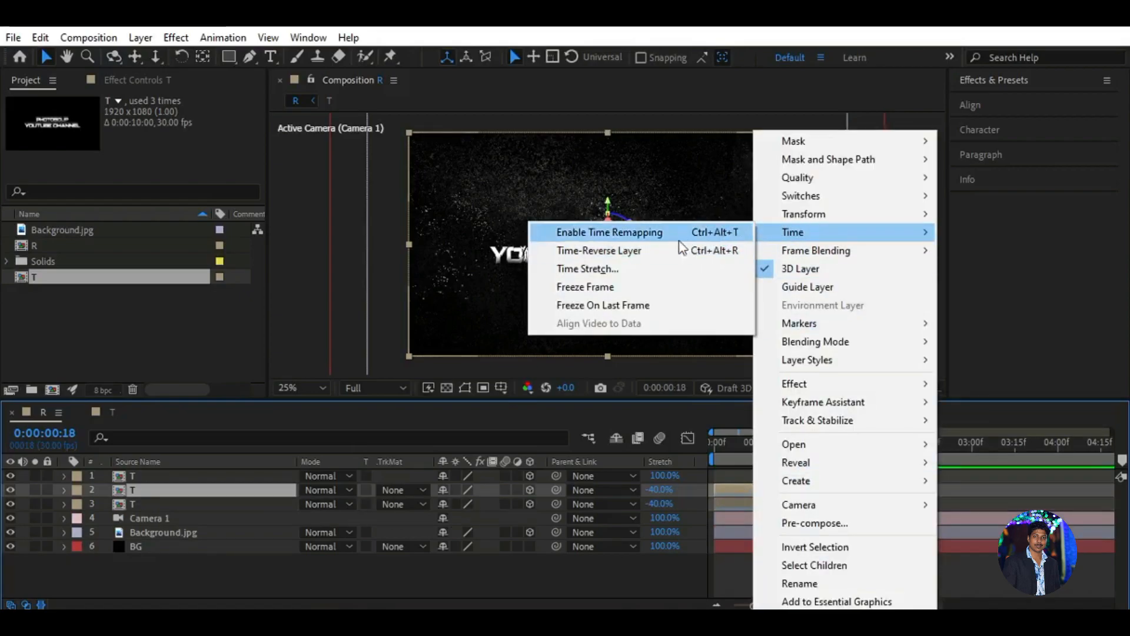
{"action": "left_click", "coordinate": [595, 293]}
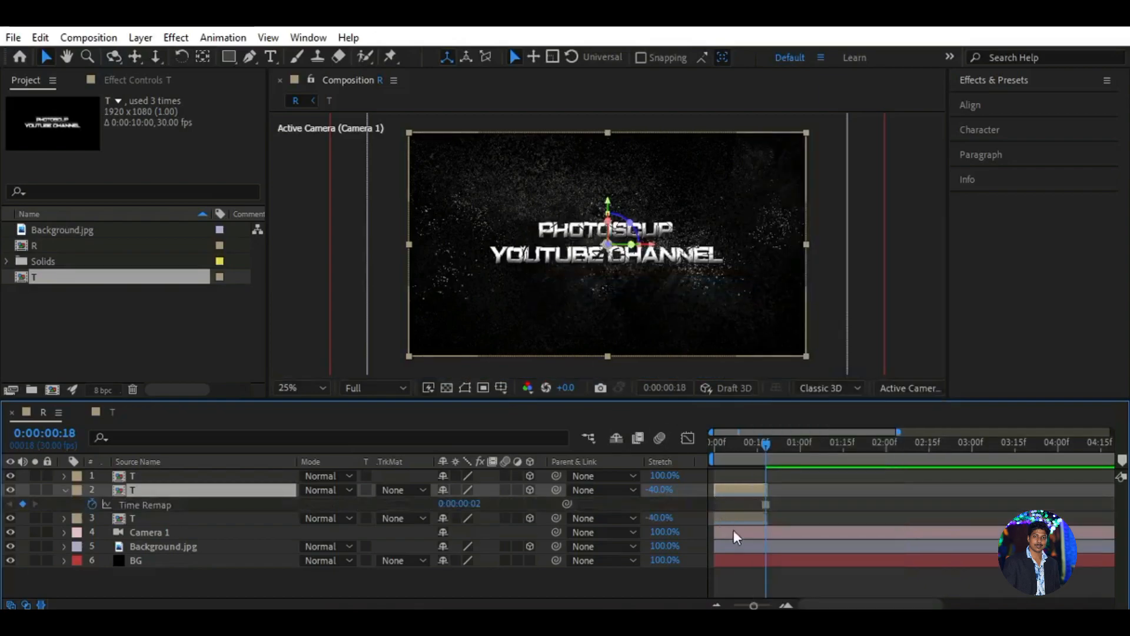
- Place the frozen T layer directly after the reversed segment and extend it to the end of the composition
{"action": "left_click_drag", "start_coordinate": [729, 498], "coordinate": [779, 494]}
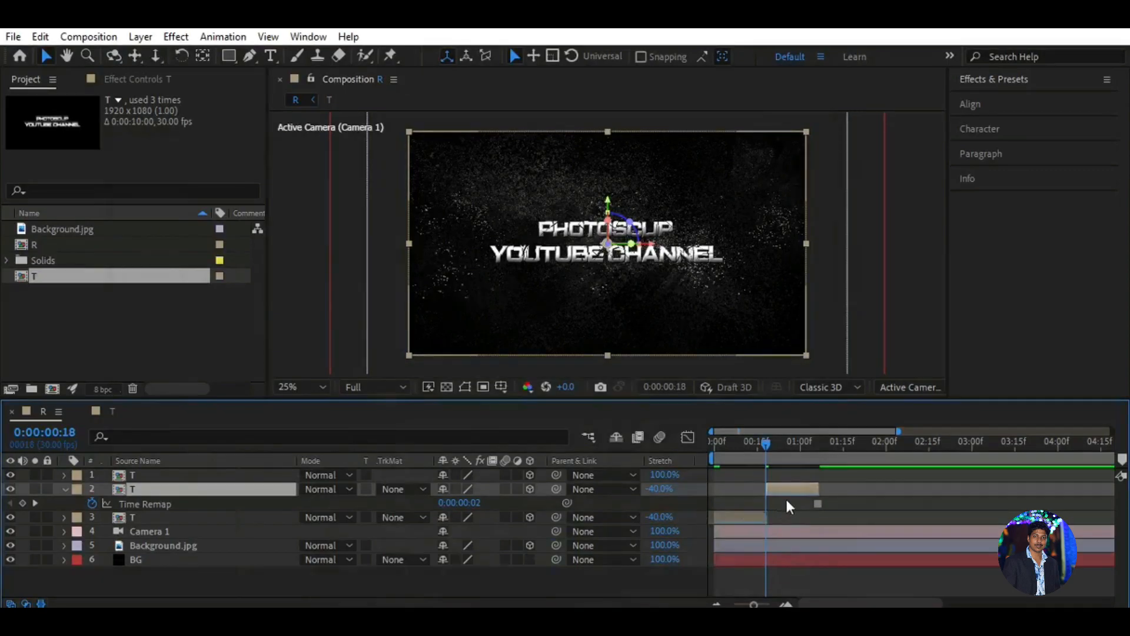
{"action": "left_click_drag", "start_coordinate": [766, 443], "coordinate": [768, 443]}
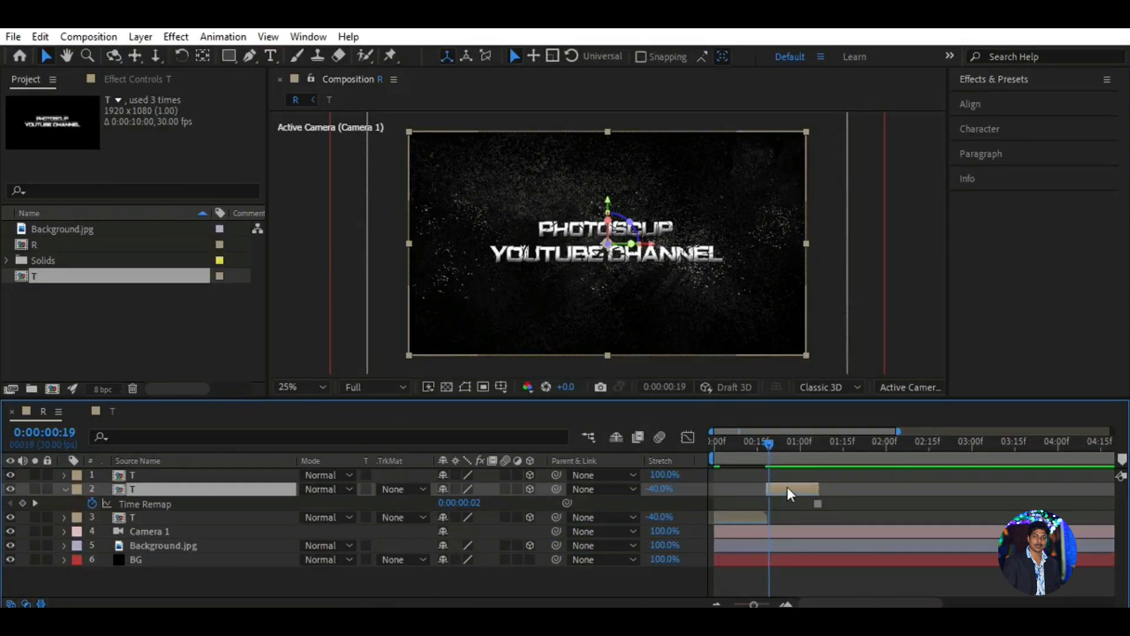
{"action": "left_click_drag", "start_coordinate": [854, 488], "coordinate": [1098, 490]}
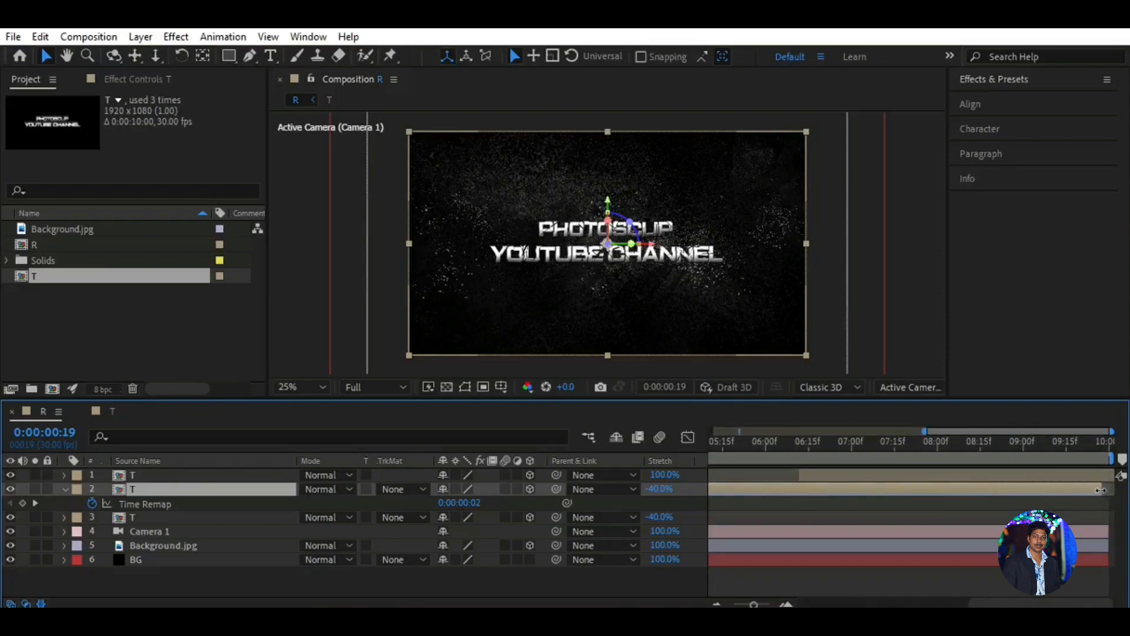
{"action": "left_click_drag", "start_coordinate": [754, 604], "coordinate": [733, 605]}
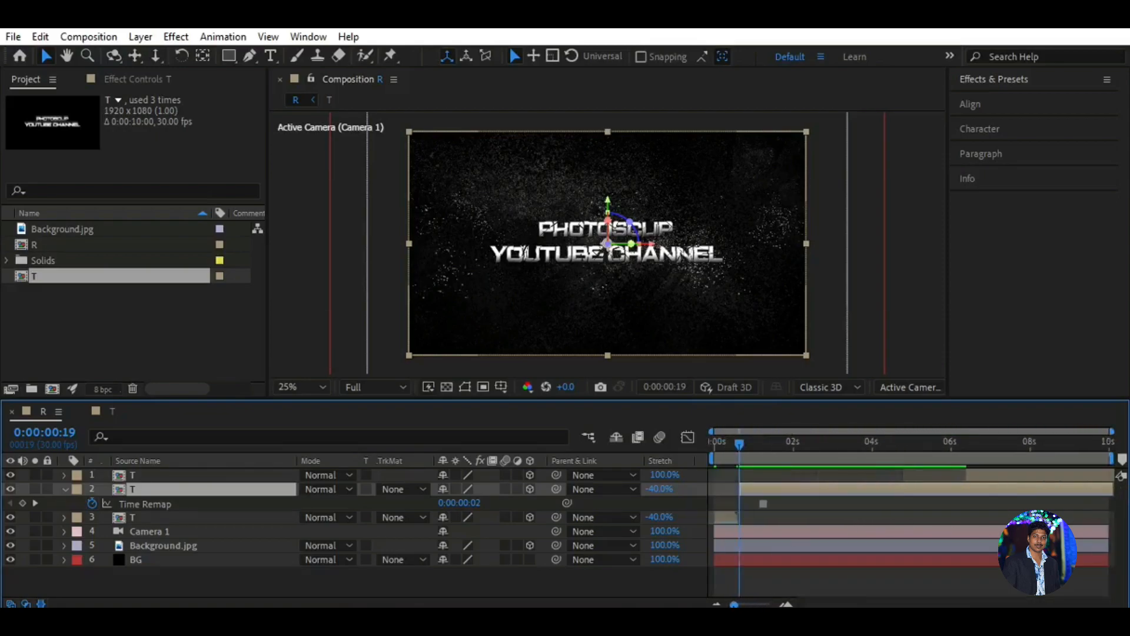
- Play and scrub from the start to 0:00:00:19 to check how the shards assemble into the frozen title
{"action": "left_click_drag", "start_coordinate": [739, 446], "coordinate": [718, 496]}
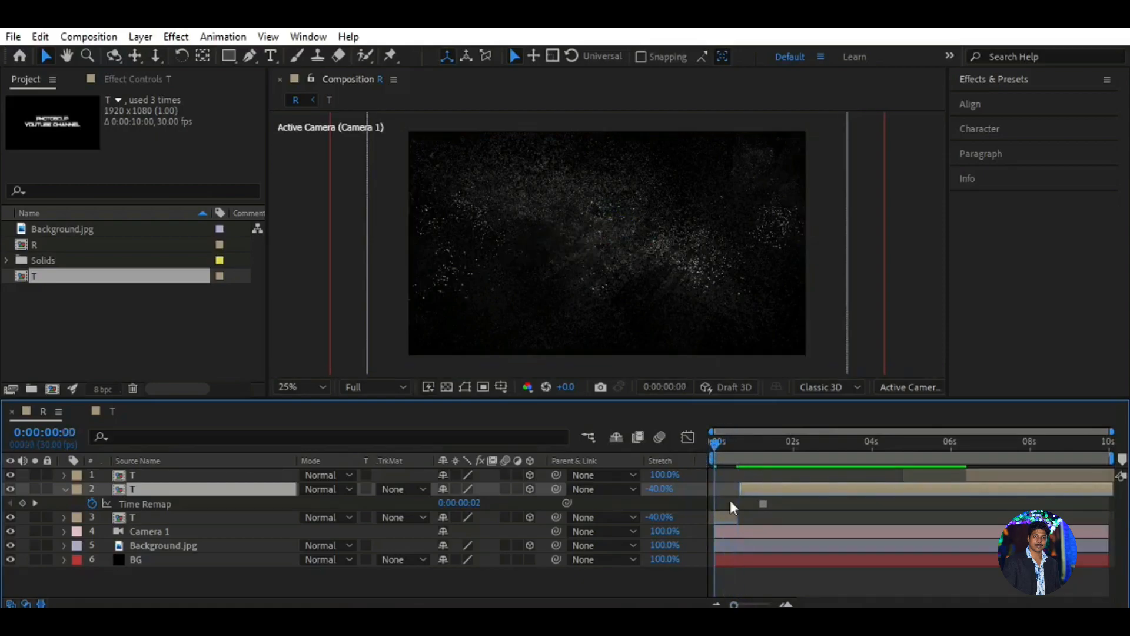
{"action": "key", "text": "space"}
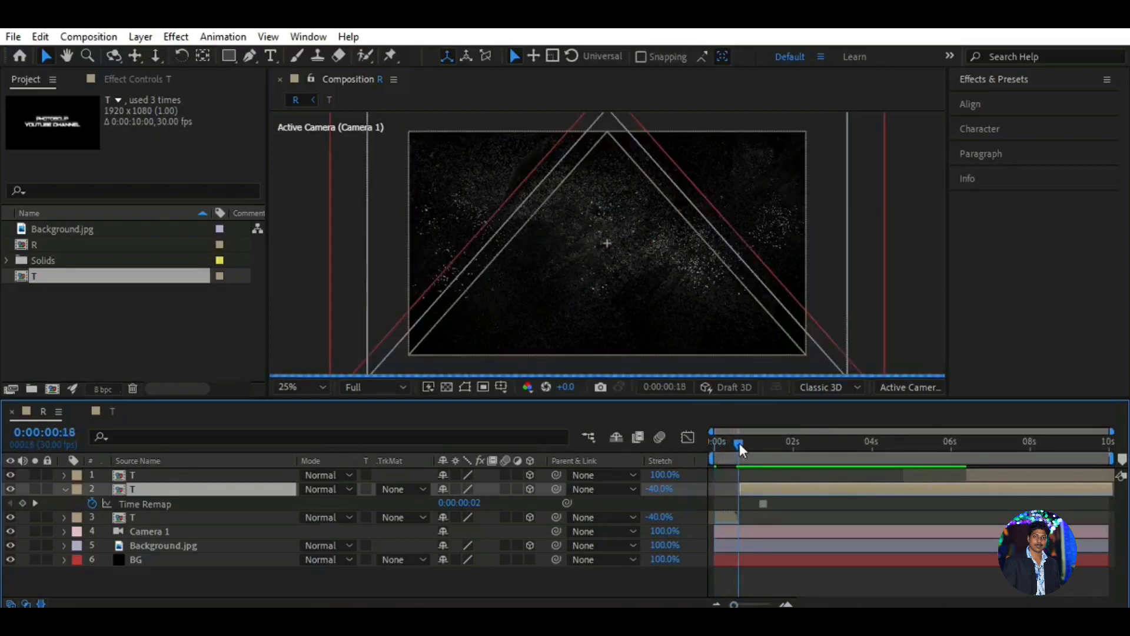
{"action": "key", "text": "space"}
{"action": "left_click", "coordinate": [715, 446]}
{"action": "key", "text": "space"}
{"action": "key", "text": "space"}
{"action": "left_click", "coordinate": [721, 457]}
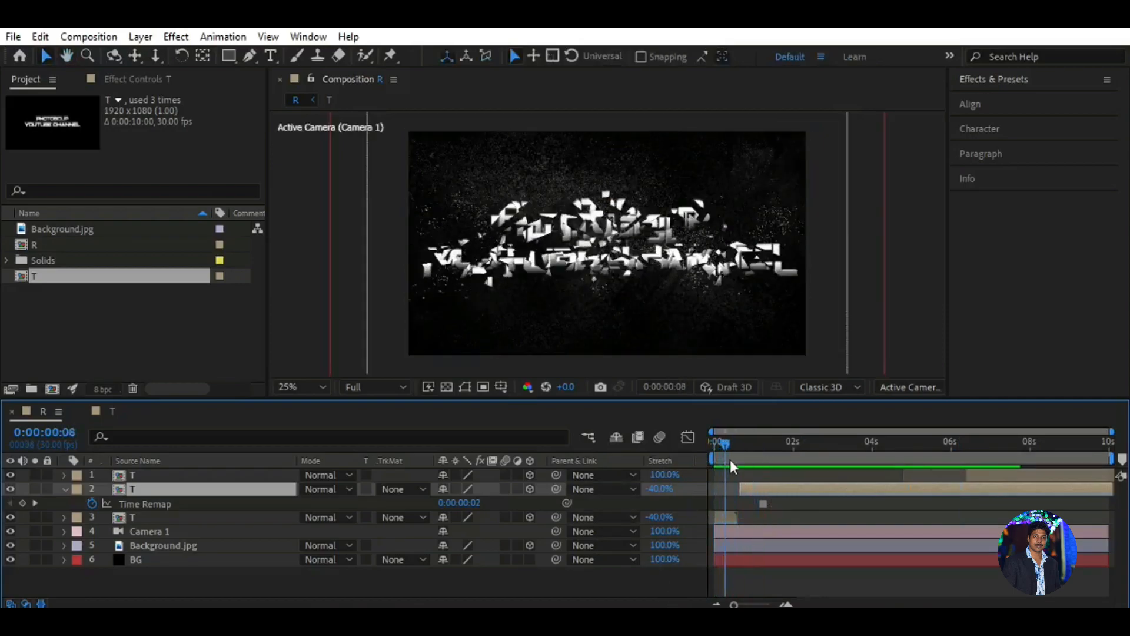
{"action": "left_click_drag", "start_coordinate": [715, 461], "coordinate": [739, 459]}
{"action": "left_click", "coordinate": [772, 570]}
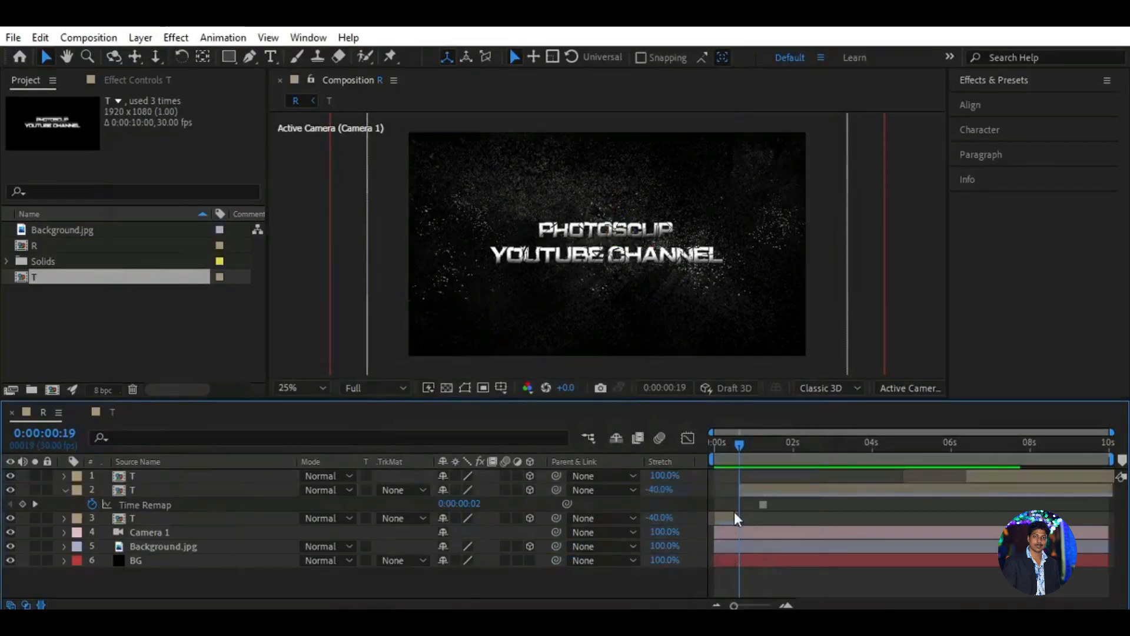
- Delete the topmost T segment at the end of the timeline and collapse the frozen T layer's properties
{"action": "left_click", "coordinate": [990, 476]}
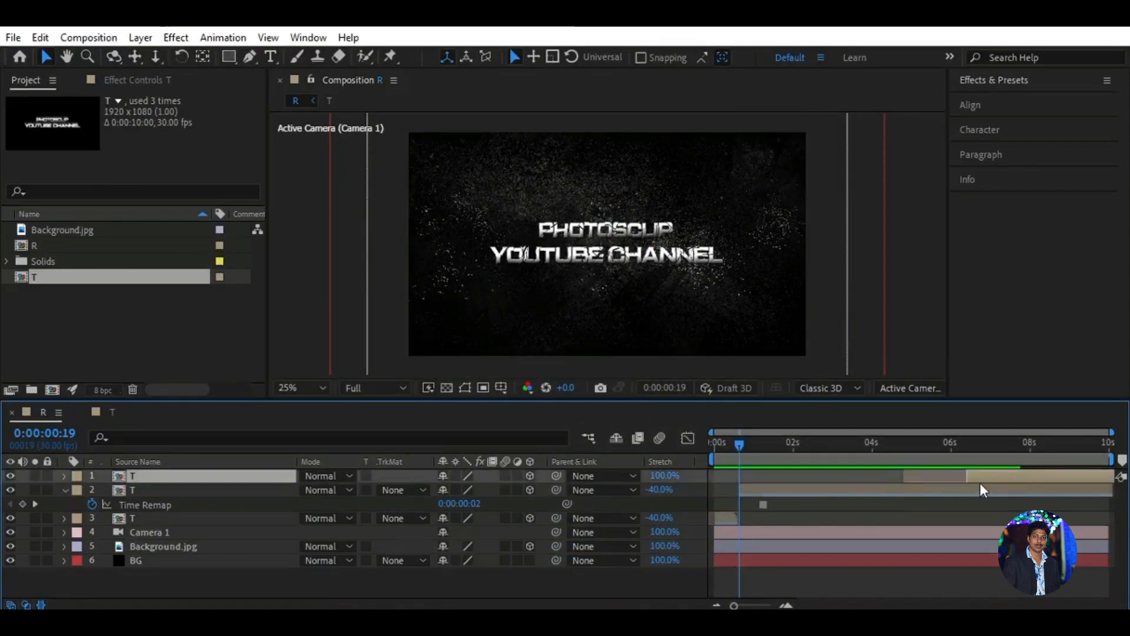
{"action": "key", "text": "Delete"}
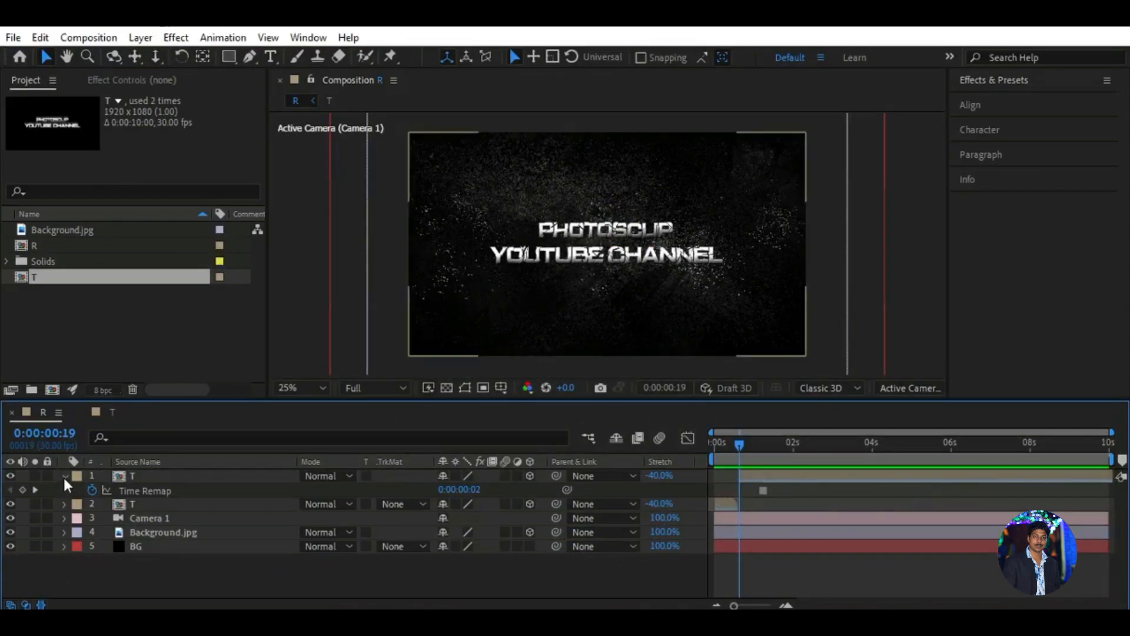
{"action": "left_click", "coordinate": [64, 476]}
- Set Camera 1's Z position to -1289.7 at the start of the composition
{"action": "left_click", "coordinate": [219, 504]}
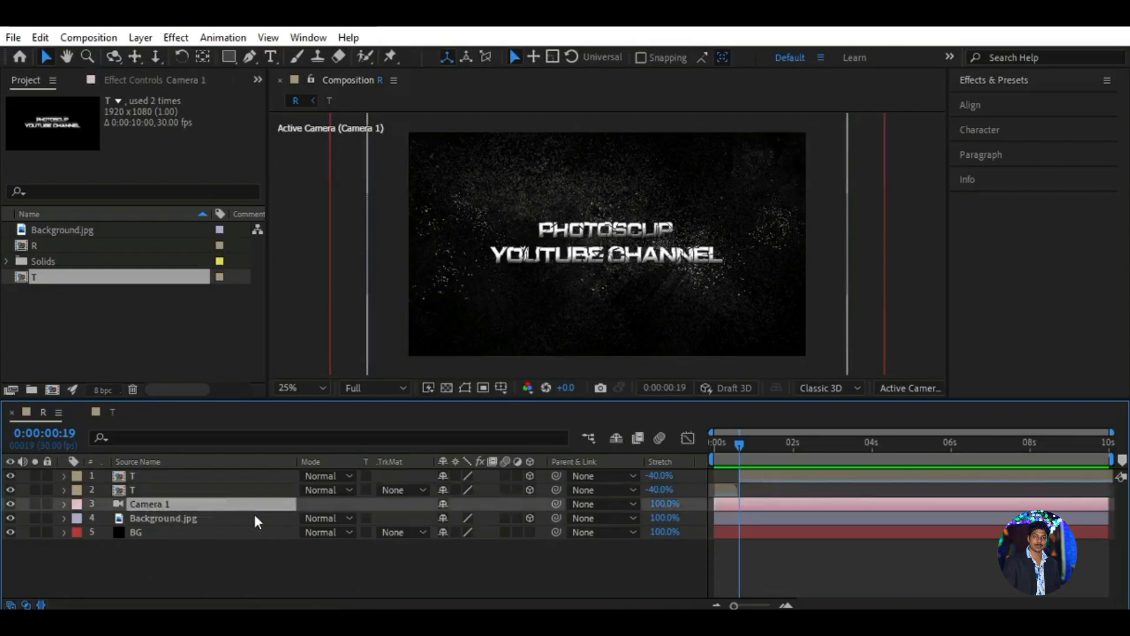
{"action": "key", "text": "p"}
{"action": "left_click", "coordinate": [508, 518]}
{"action": "type", "text": "-1289.7"}
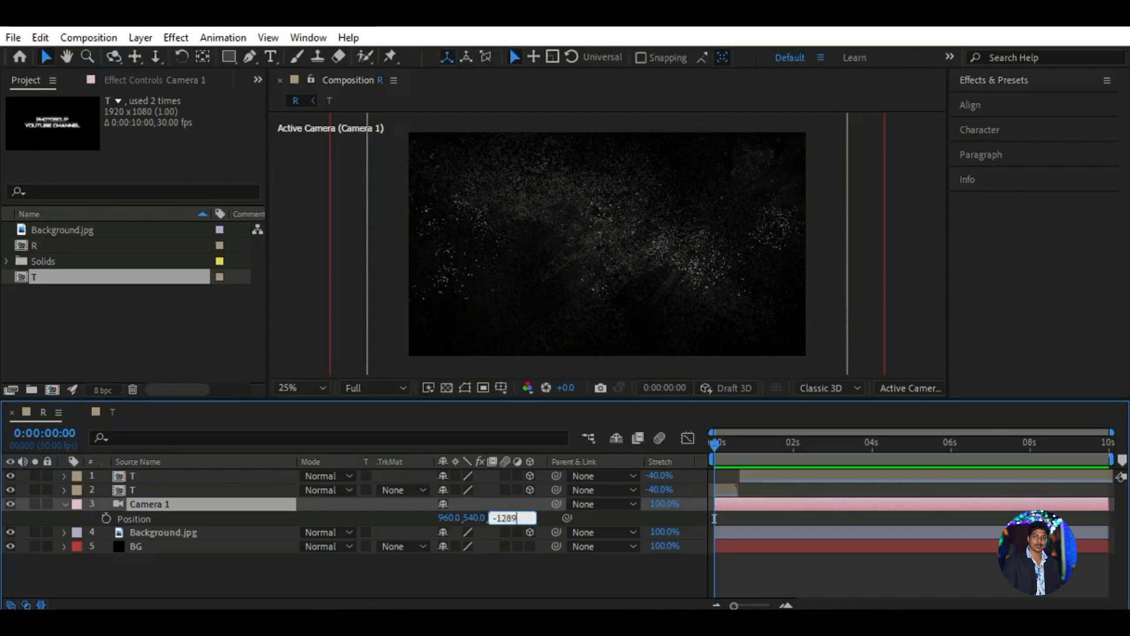
{"action": "left_click", "coordinate": [631, 524]}
{"action": "mouse_move", "coordinate": [715, 443]}
{"action": "left_mouse_down"}
{"action": "mouse_move", "coordinate": [786, 443]}
{"action": "mouse_move", "coordinate": [700, 439]}
{"action": "left_mouse_up"}
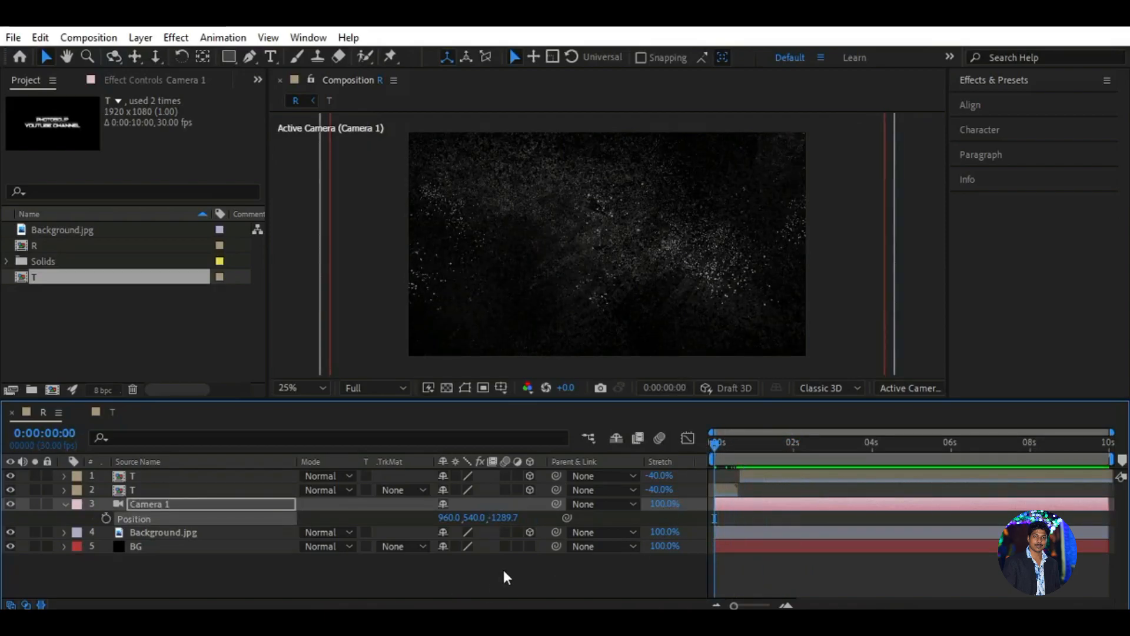
- Try to keyframe Camera 1's position at the start and with a Z value of -245 at 0:00:06:00
{"action": "left_click", "coordinate": [106, 518]}
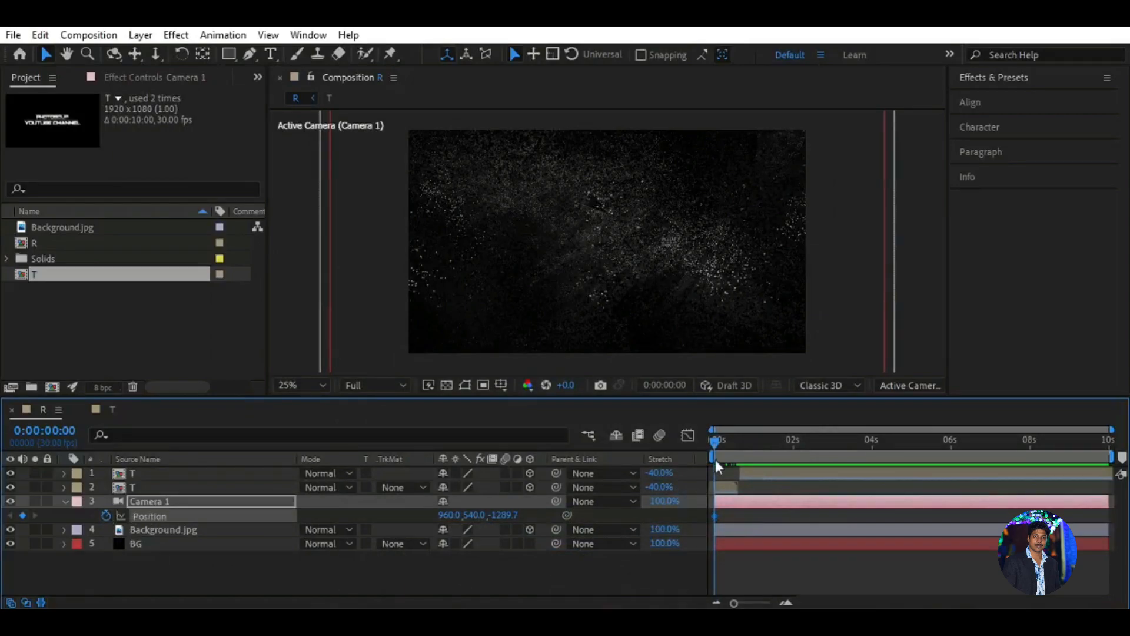
{"action": "left_click_drag", "start_coordinate": [718, 441], "coordinate": [952, 451]}
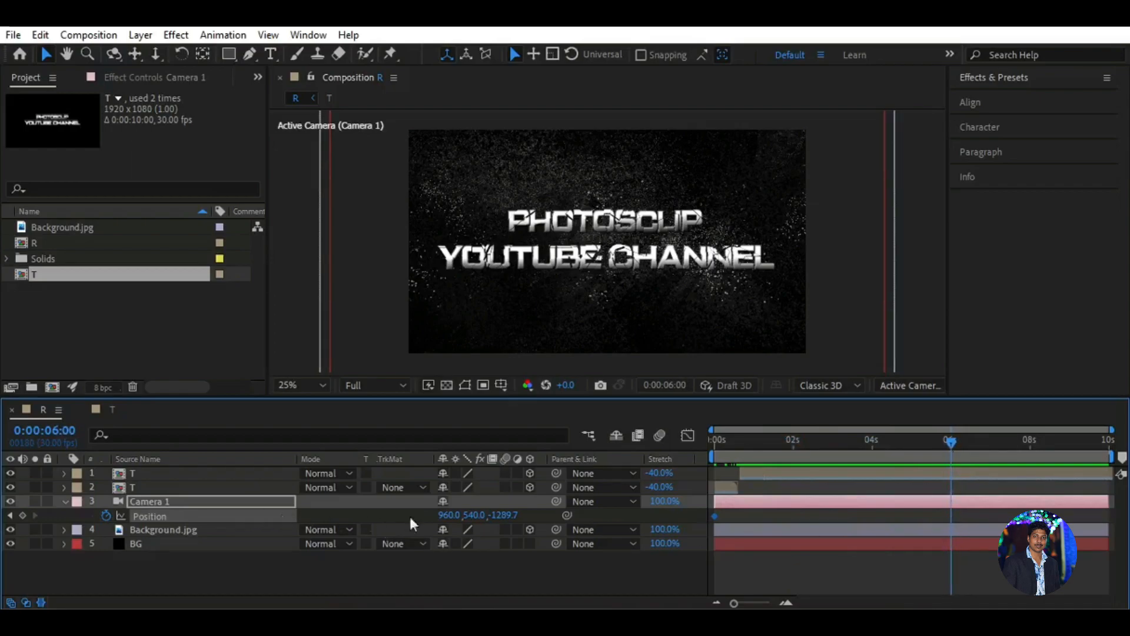
{"action": "left_click", "coordinate": [500, 514]}
{"action": "type", "text": "-245"}
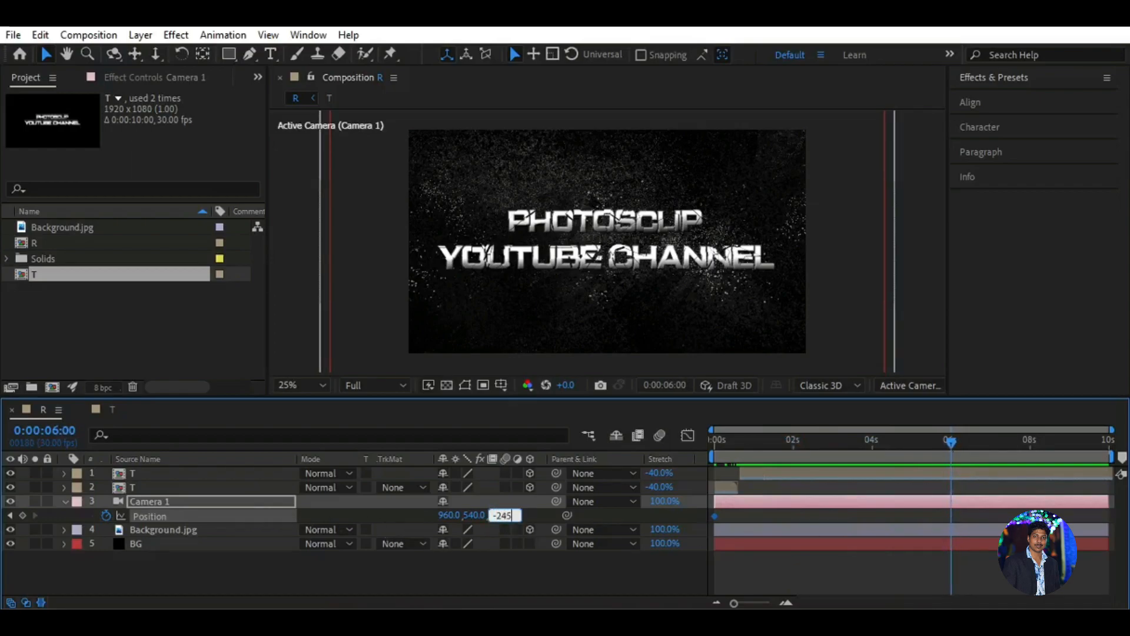
{"action": "key", "text": "Return"}
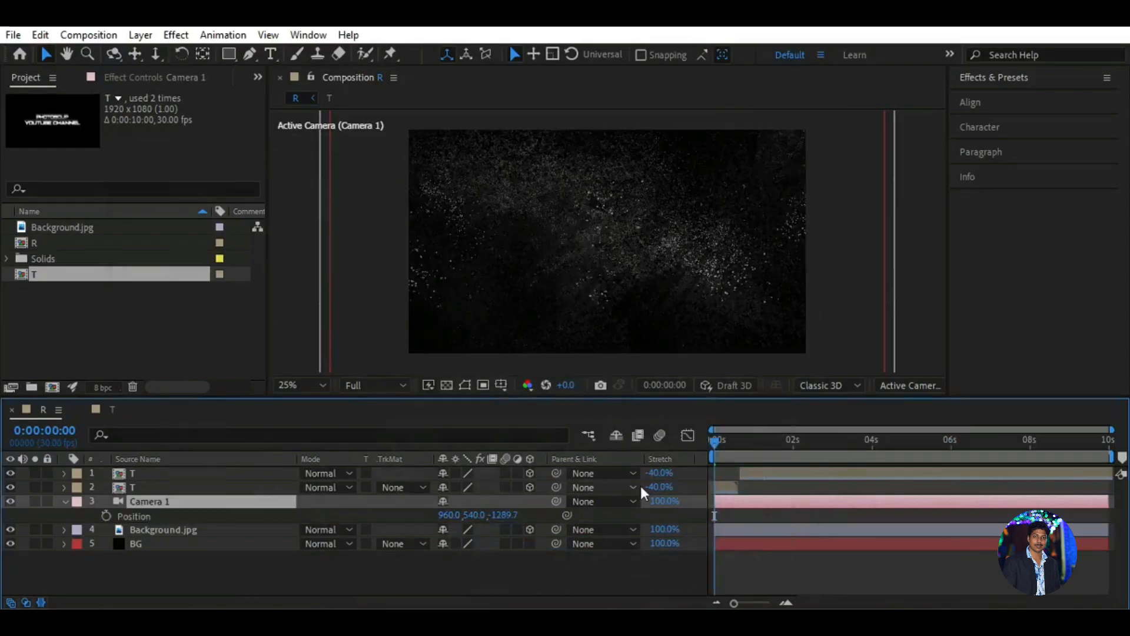
- Keyframe Camera 1's position at the start and set its Z value to -2450.7 at 0:00:06:00
{"action": "left_click", "coordinate": [106, 516]}
{"action": "left_click_drag", "start_coordinate": [713, 442], "coordinate": [951, 448]}
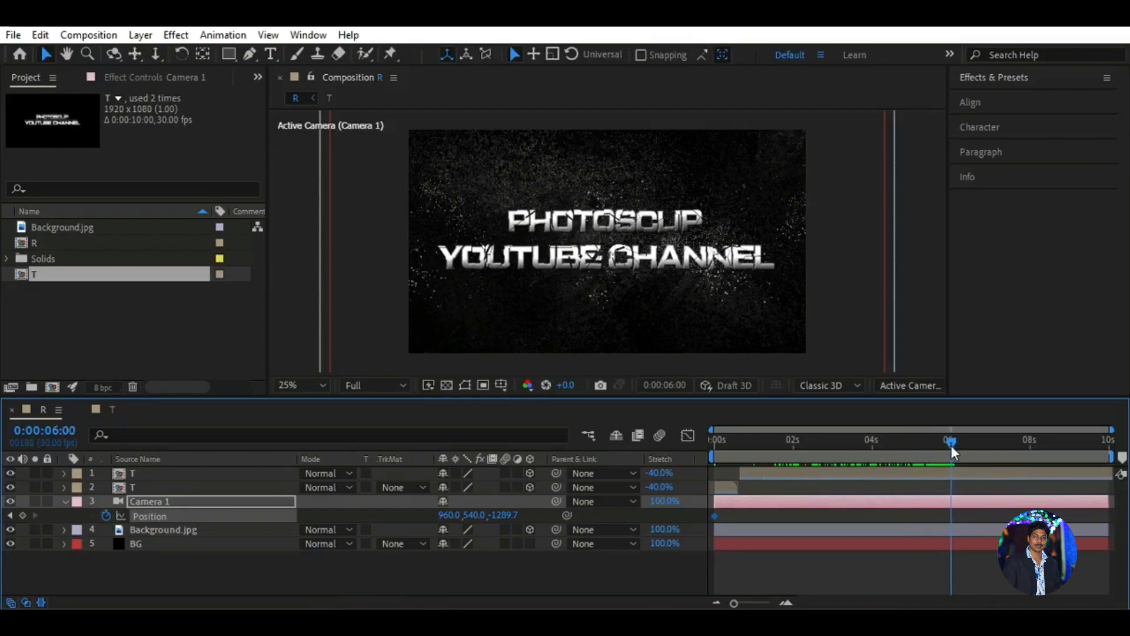
{"action": "left_click", "coordinate": [507, 515]}
{"action": "type", "text": "-24"}
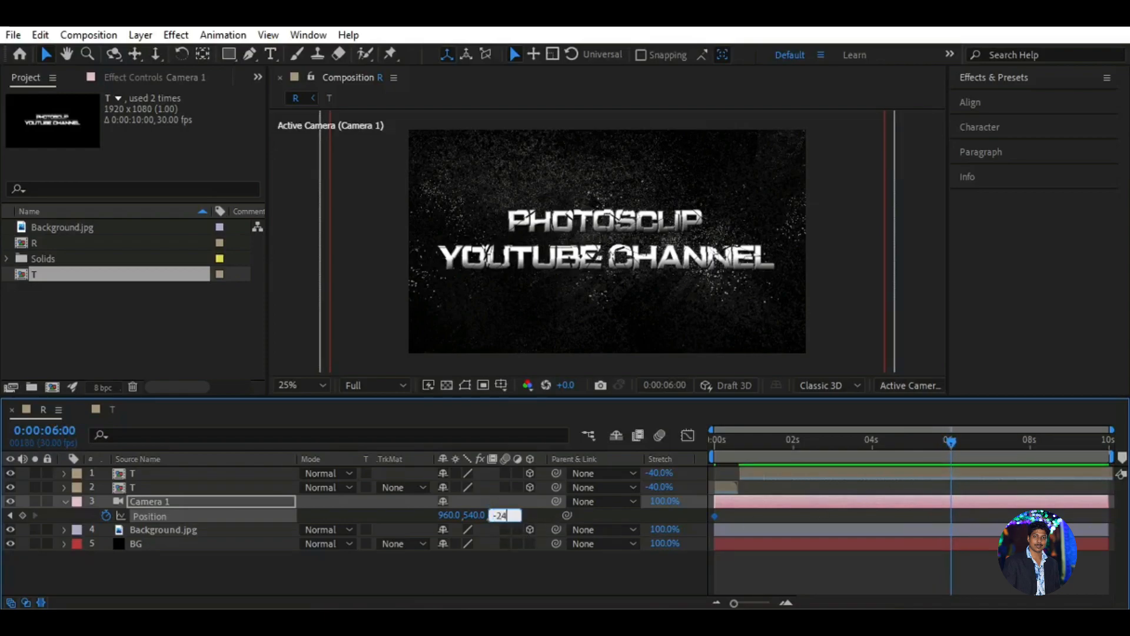
{"action": "type", "text": "50.7"}
{"action": "key", "text": "Return"}
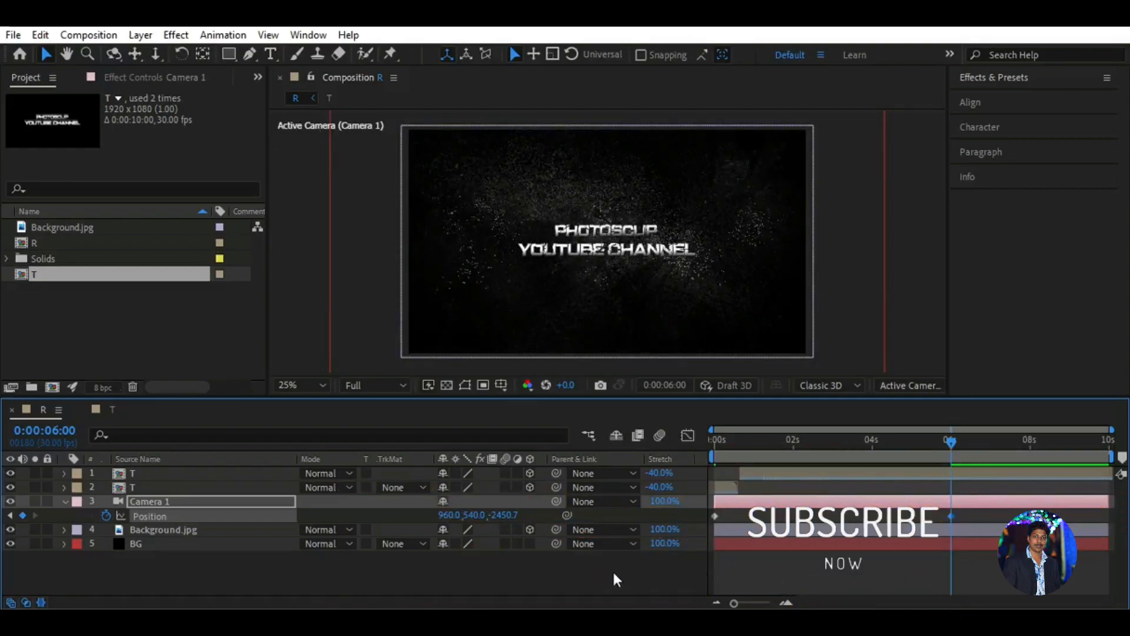
- Keyframe Camera 1's orientation at 0:00:06:00 with a Z value of 4°
{"action": "left_click", "coordinate": [169, 503]}
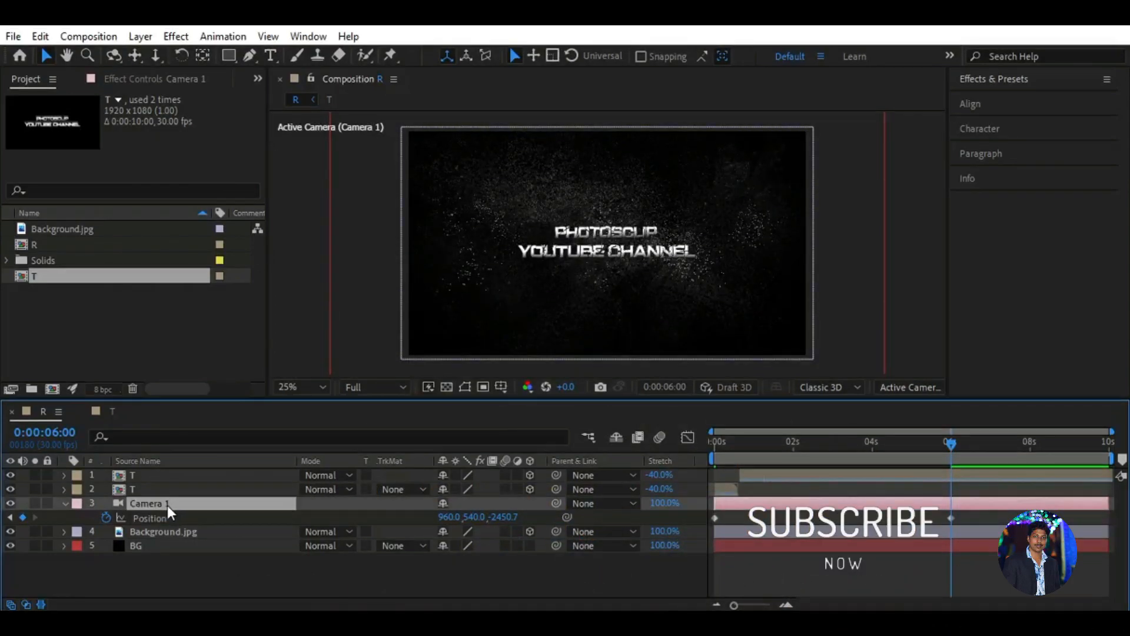
{"action": "key", "text": "r"}
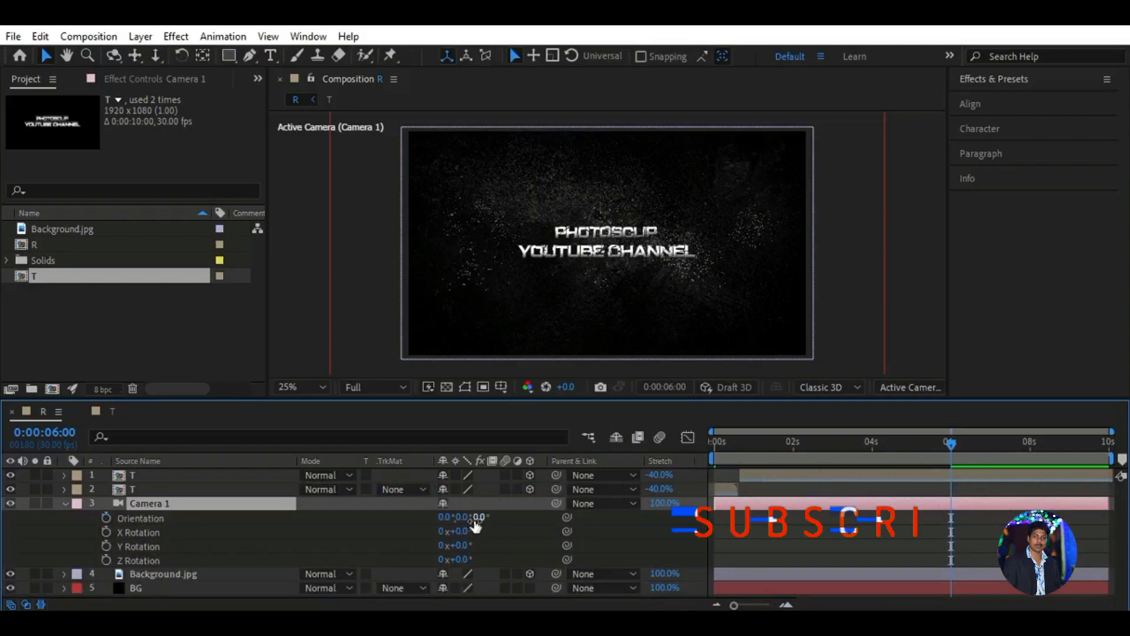
{"action": "left_click_drag", "start_coordinate": [478, 518], "coordinate": [482, 518]}
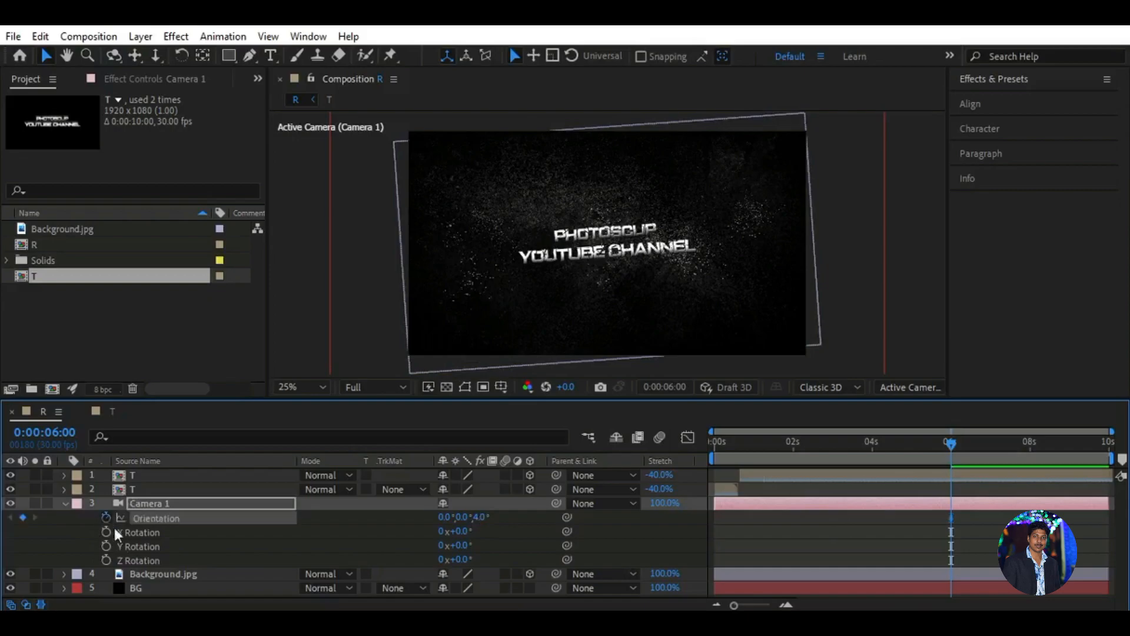
- Set Camera 1's Z orientation to 344° at the start of the composition
{"action": "left_click_drag", "start_coordinate": [951, 445], "coordinate": [601, 480]}
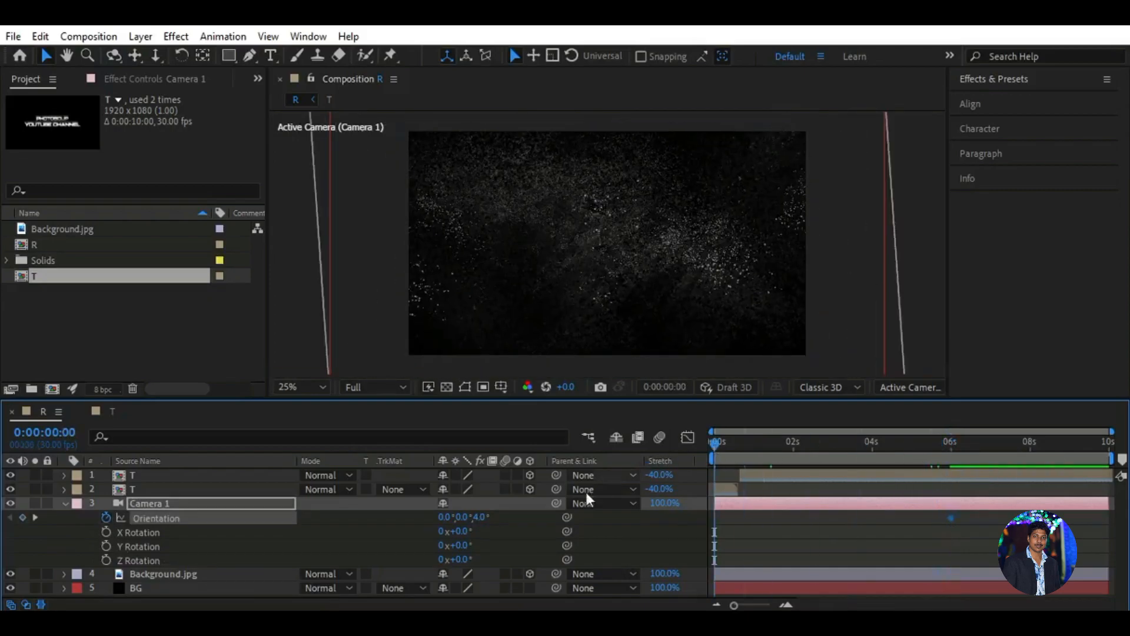
{"action": "left_click_drag", "start_coordinate": [480, 518], "coordinate": [477, 521]}
{"action": "left_click", "coordinate": [477, 520]}
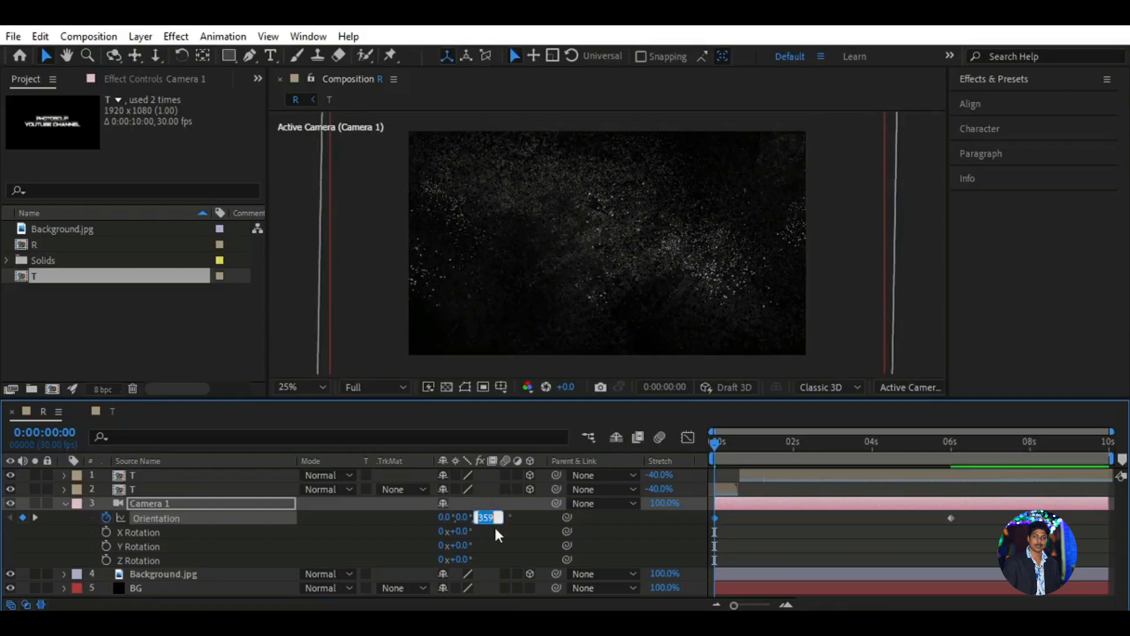
{"action": "type", "text": "344"}
{"action": "key", "text": "Return"}
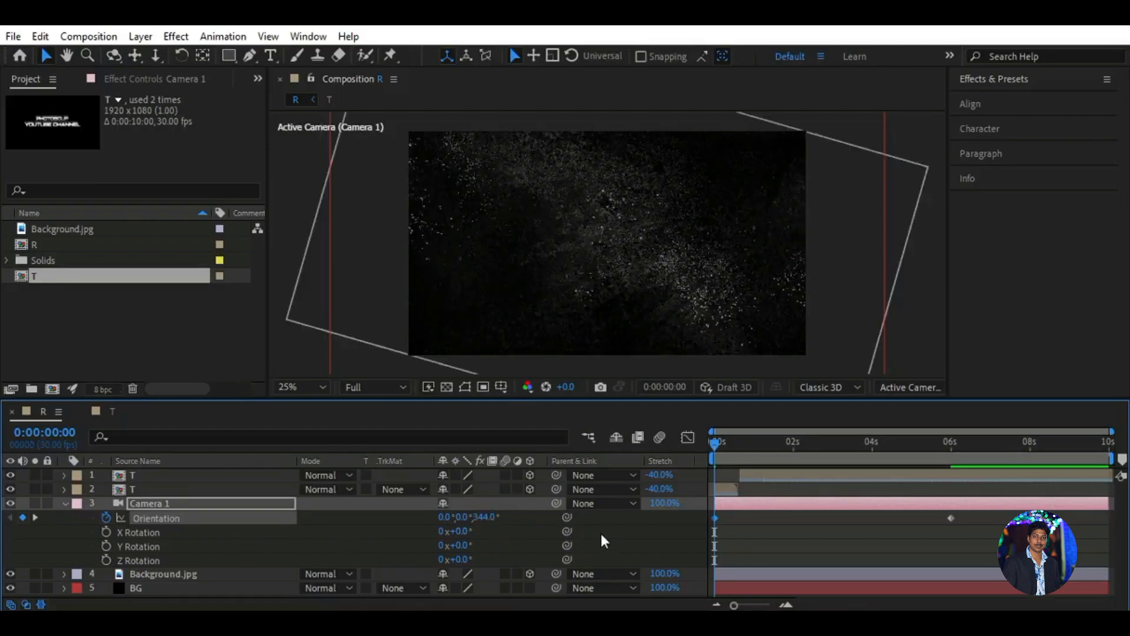
- Scale the Background.jpg layer to 112% and scrub through the composition to check the camera move
{"action": "left_click", "coordinate": [195, 572]}
{"action": "key", "text": "s"}
{"action": "left_click", "coordinate": [513, 586]}
{"action": "type", "text": "112"}
{"action": "key", "text": "Return"}
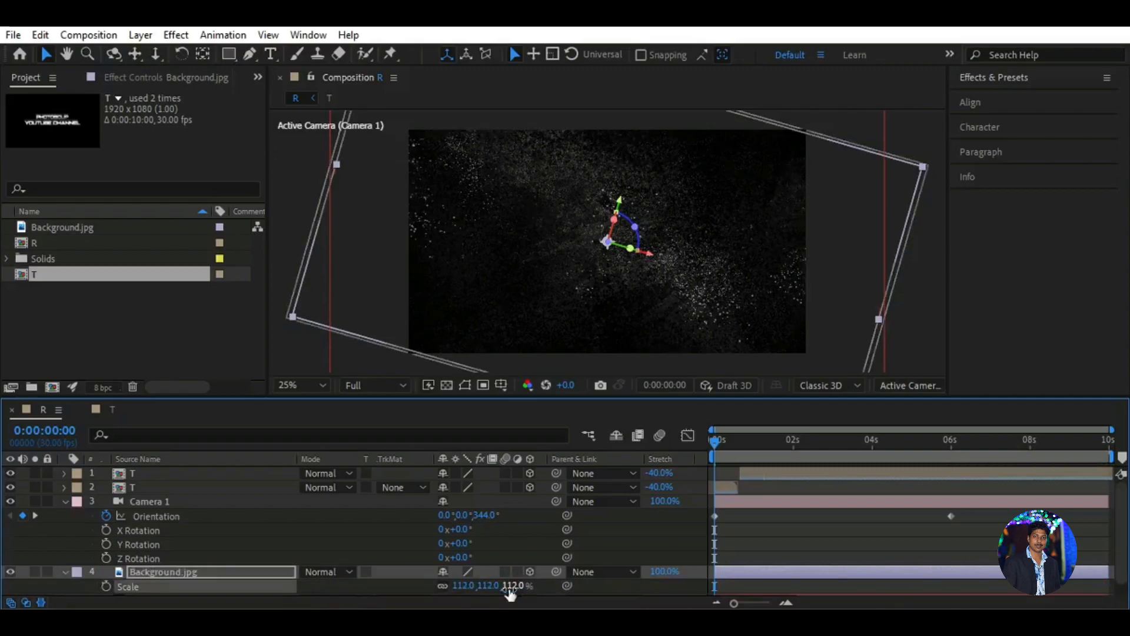
{"action": "left_click_drag", "start_coordinate": [292, 397], "coordinate": [293, 388]}
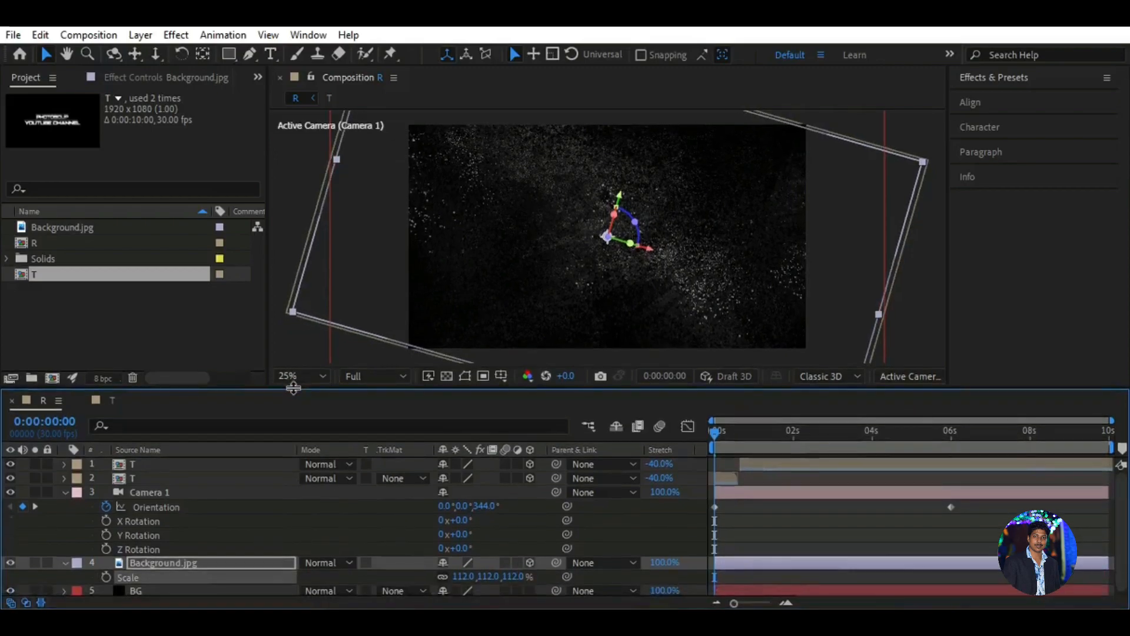
{"action": "left_click_drag", "start_coordinate": [714, 433], "coordinate": [671, 447]}
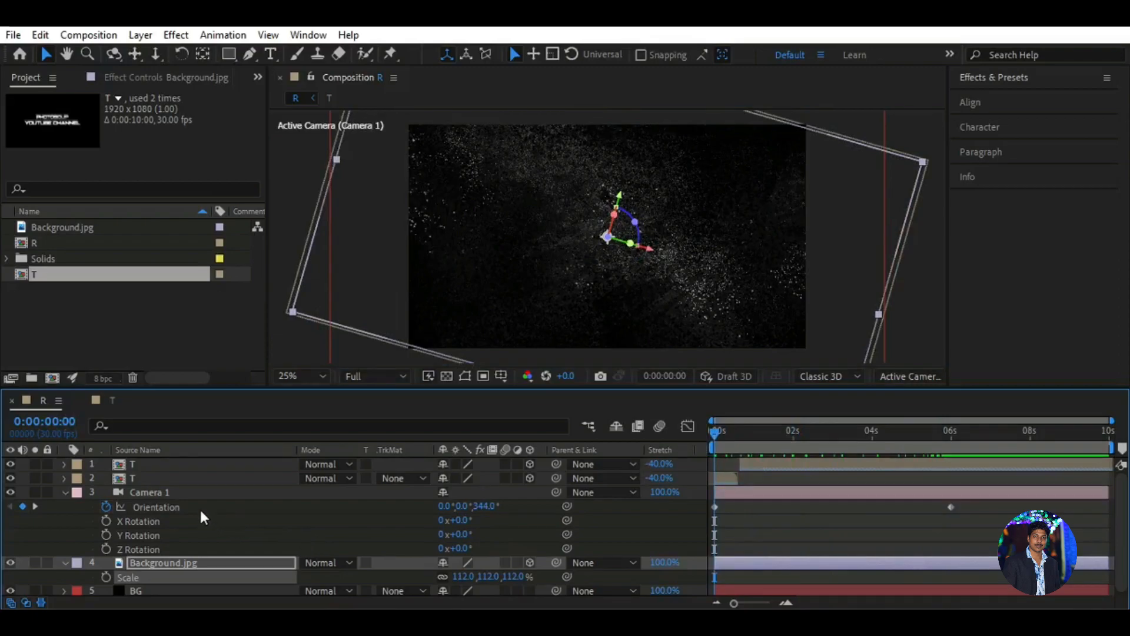
- Apply Easy Ease to all of Camera 1's position and orientation keyframes and preview the motion from the start
{"action": "left_click", "coordinate": [195, 490]}
{"action": "left_click", "coordinate": [63, 492]}
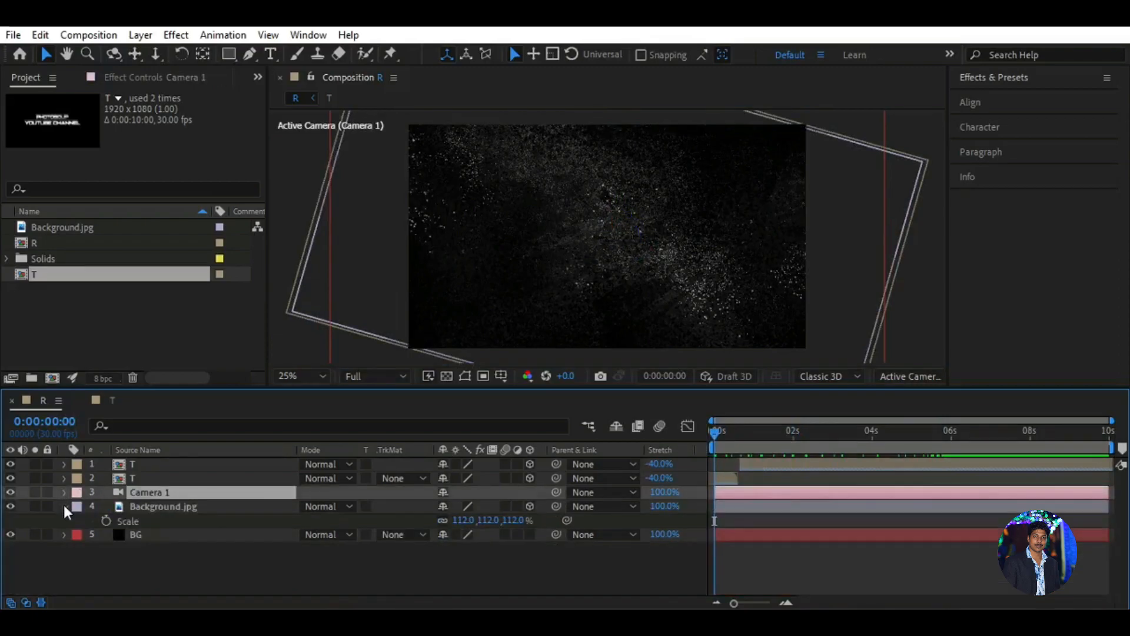
{"action": "left_click", "coordinate": [64, 505]}
{"action": "left_click", "coordinate": [209, 507], "text": "ctrl"}
{"action": "key", "text": "u"}
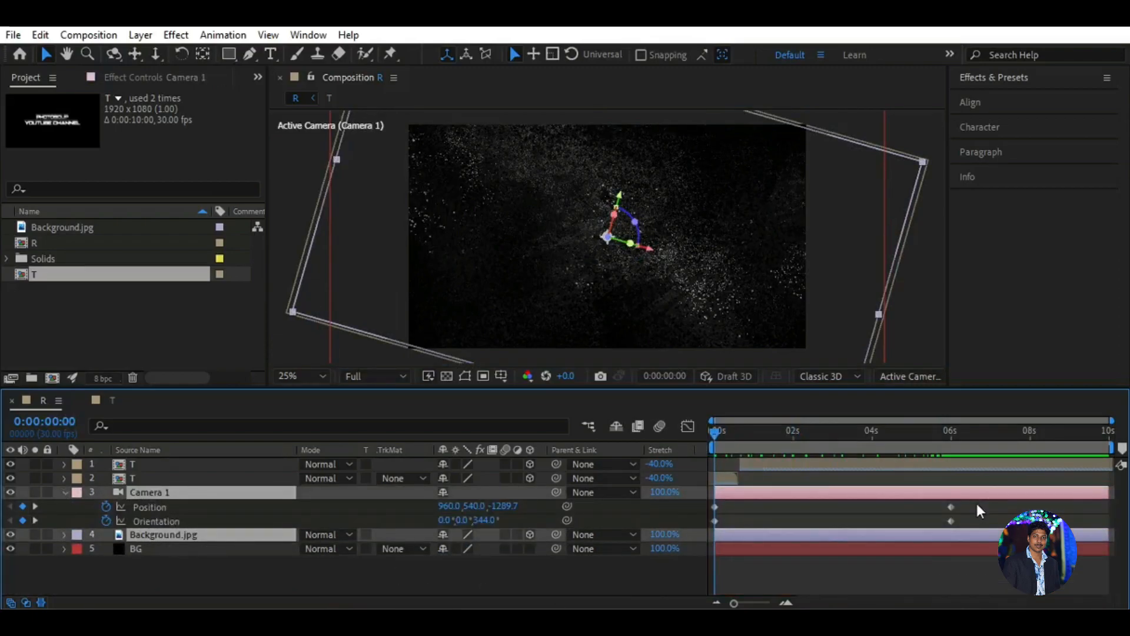
{"action": "left_click_drag", "start_coordinate": [974, 503], "coordinate": [708, 528]}
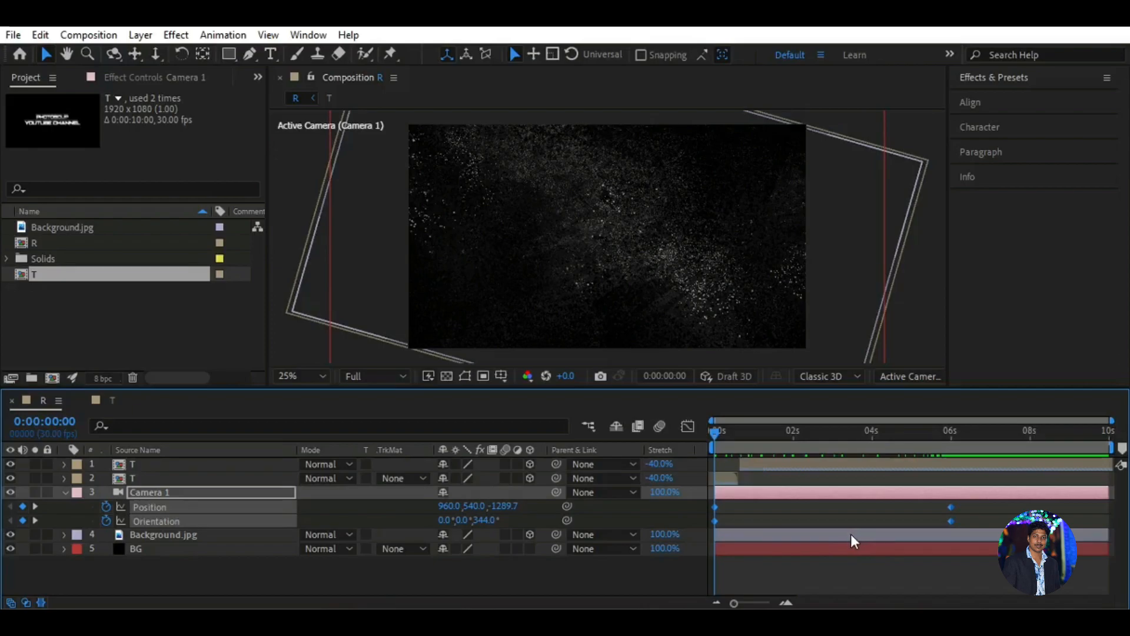
{"action": "key", "text": "F9"}
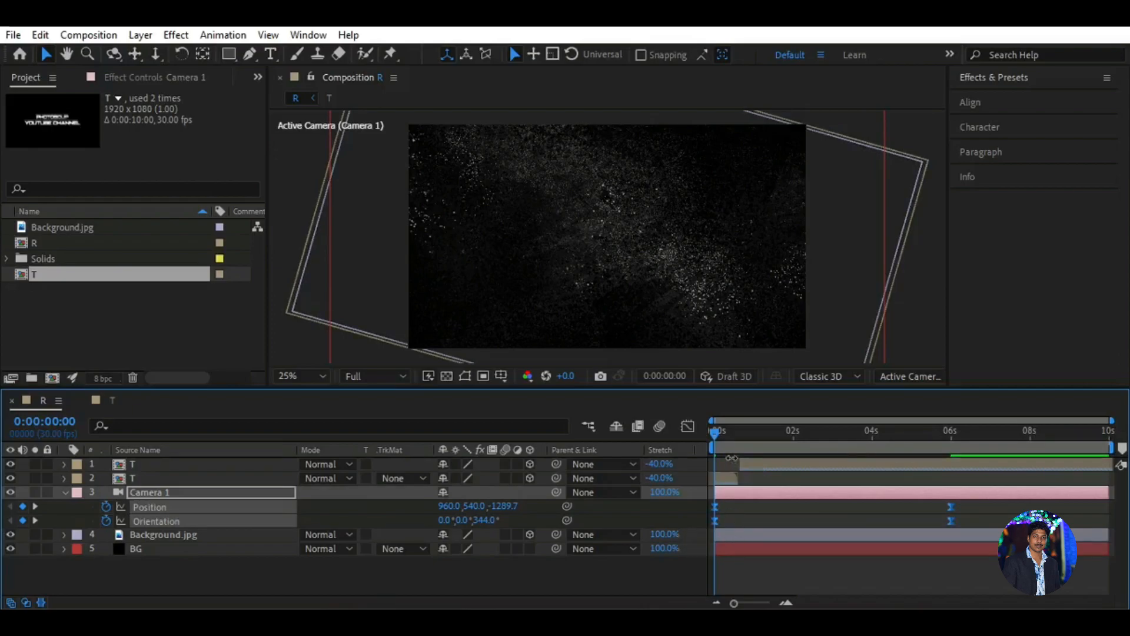
{"action": "left_click_drag", "start_coordinate": [734, 432], "coordinate": [707, 440]}
{"action": "left_click", "coordinate": [560, 504]}
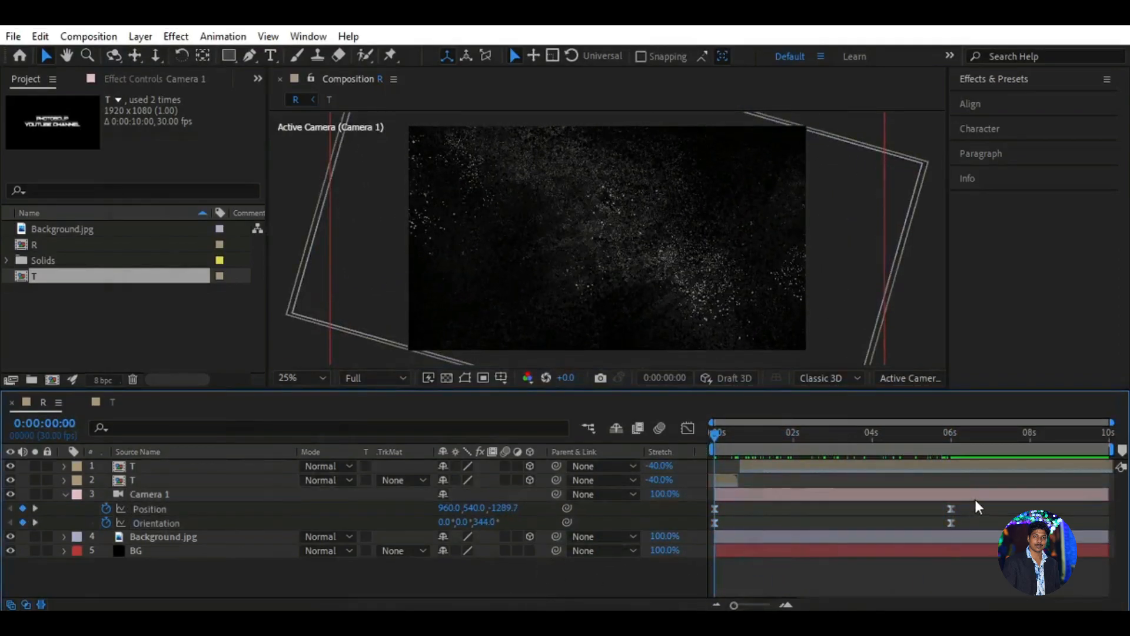
- Open the camera keyframes in the Graph Editor and show only the position property's speed graph
{"action": "left_click_drag", "start_coordinate": [970, 524], "coordinate": [709, 530]}
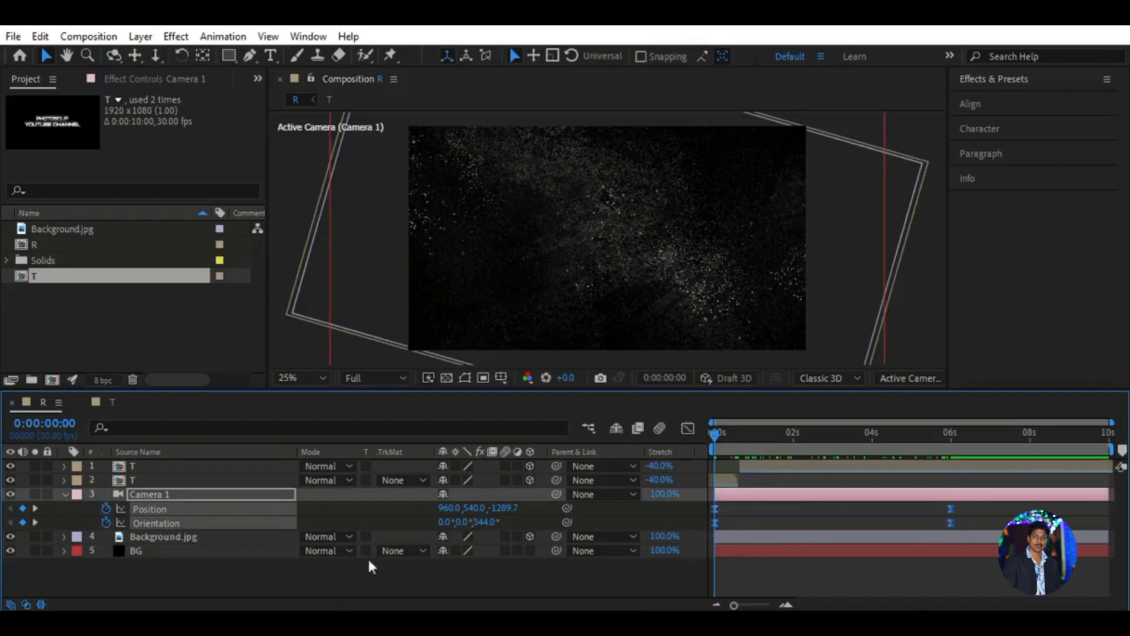
{"action": "left_click", "coordinate": [687, 429]}
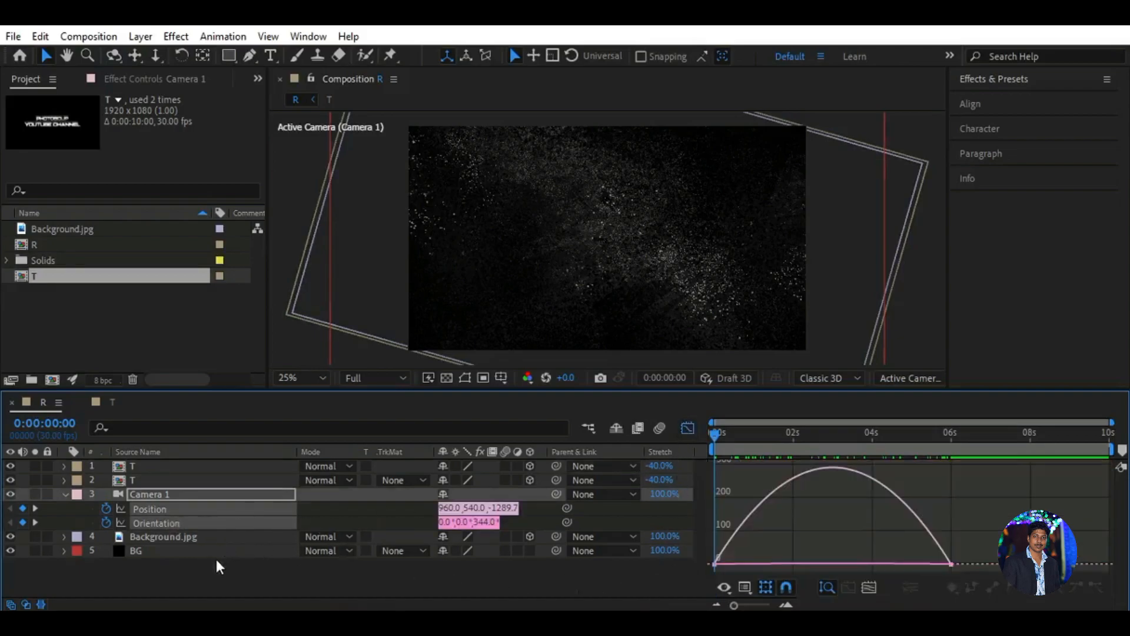
{"action": "left_click", "coordinate": [243, 508]}
{"action": "left_click", "coordinate": [217, 508]}
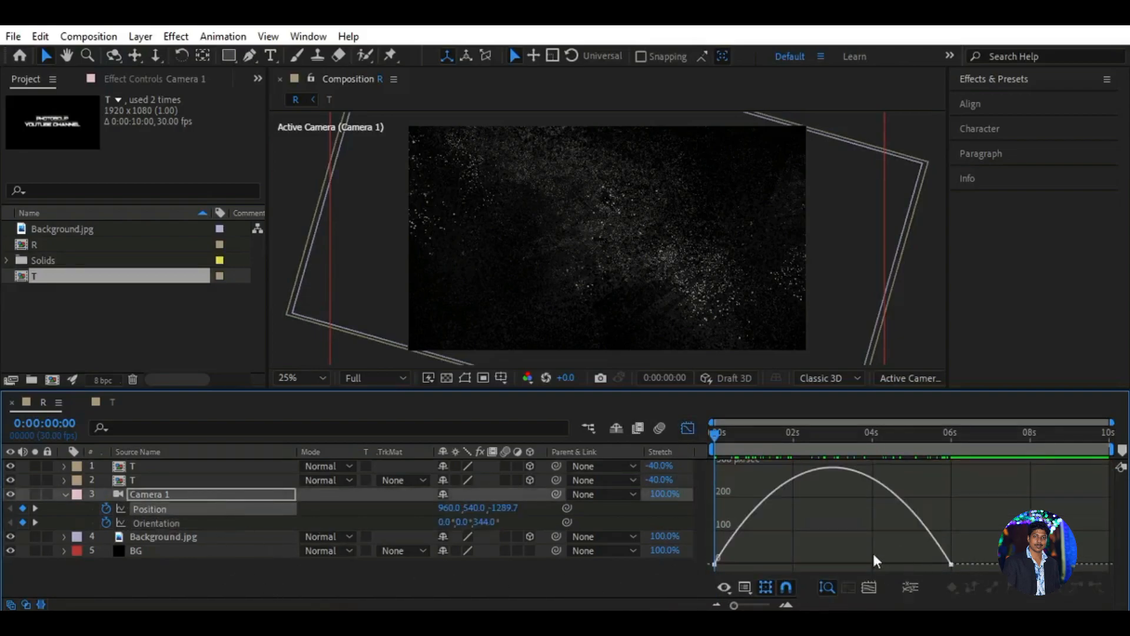
{"action": "left_click", "coordinate": [744, 586]}
{"action": "left_click", "coordinate": [806, 400]}
- Shape the position speed curve to peak early and decelerate slowly, extending the incoming handle to about 3 s and shortening the outgoing one
{"action": "left_click_drag", "start_coordinate": [965, 577], "coordinate": [710, 550]}
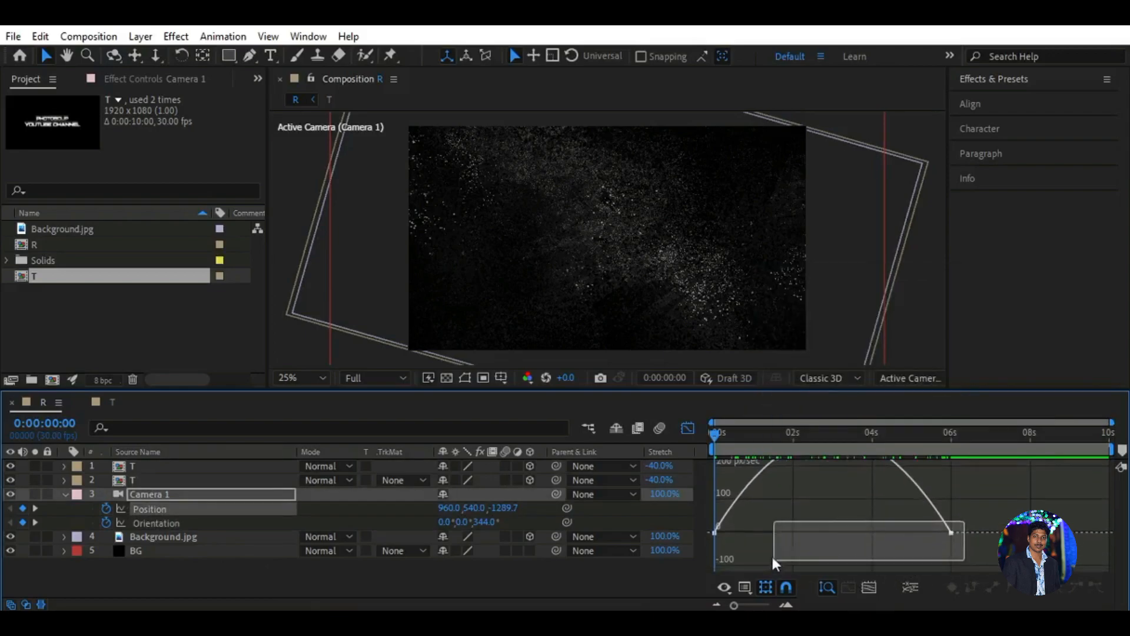
{"action": "left_click_drag", "start_coordinate": [913, 558], "coordinate": [831, 555]}
{"action": "left_click_drag", "start_coordinate": [752, 561], "coordinate": [726, 561]}
{"action": "left_click_drag", "start_coordinate": [715, 440], "coordinate": [746, 443]}
{"action": "left_click_drag", "start_coordinate": [832, 560], "coordinate": [831, 559]}
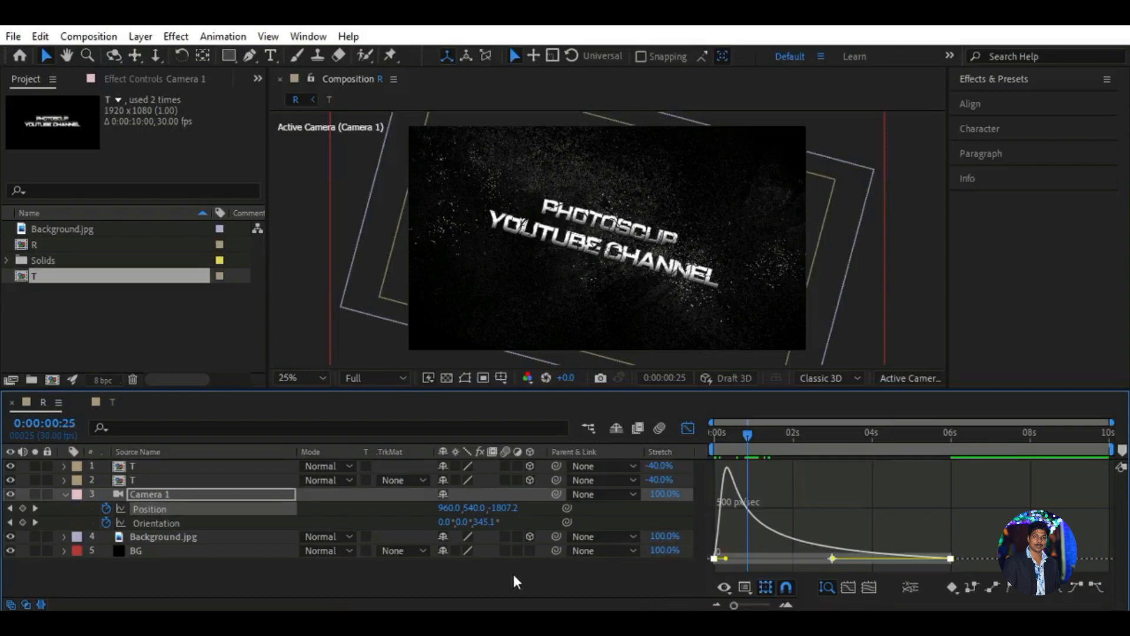
- Shape the orientation speed curve with the same early peak and long slowdown, incoming handle at about 3 s, and return to the start
{"action": "left_click", "coordinate": [255, 521]}
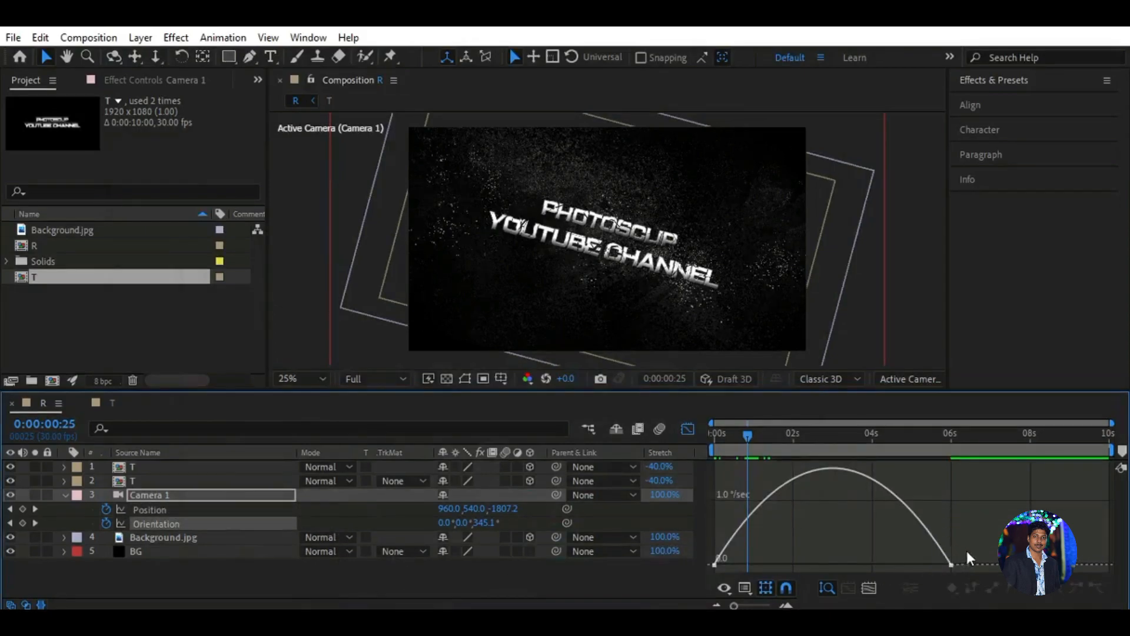
{"action": "left_click_drag", "start_coordinate": [969, 545], "coordinate": [707, 572]}
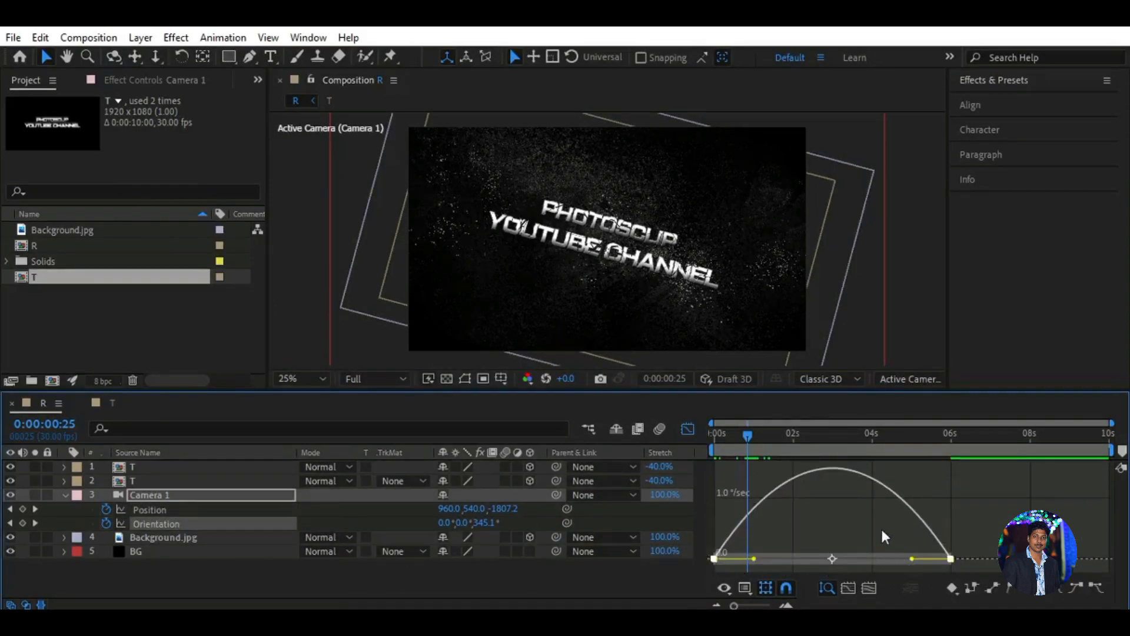
{"action": "left_click_drag", "start_coordinate": [911, 559], "coordinate": [831, 558]}
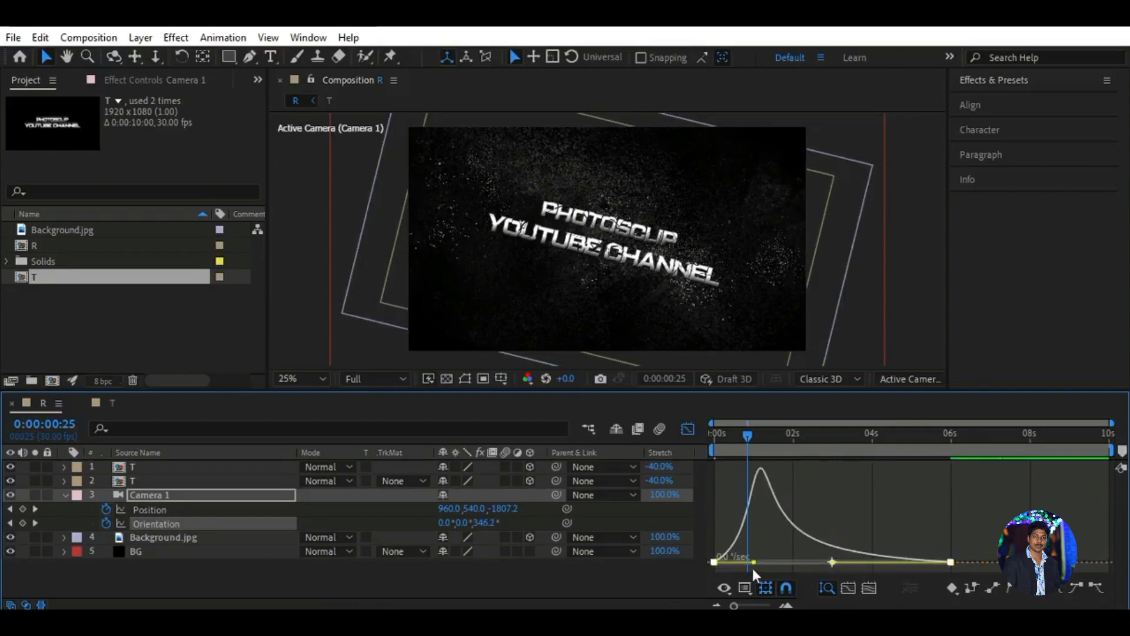
{"action": "left_click_drag", "start_coordinate": [752, 563], "coordinate": [707, 560]}
{"action": "mouse_move", "coordinate": [748, 437]}
{"action": "left_mouse_down"}
{"action": "mouse_move", "coordinate": [804, 446]}
{"action": "mouse_move", "coordinate": [763, 445]}
{"action": "left_mouse_up"}
{"action": "left_click_drag", "start_coordinate": [719, 563], "coordinate": [726, 554]}
{"action": "left_click_drag", "start_coordinate": [766, 440], "coordinate": [670, 455]}
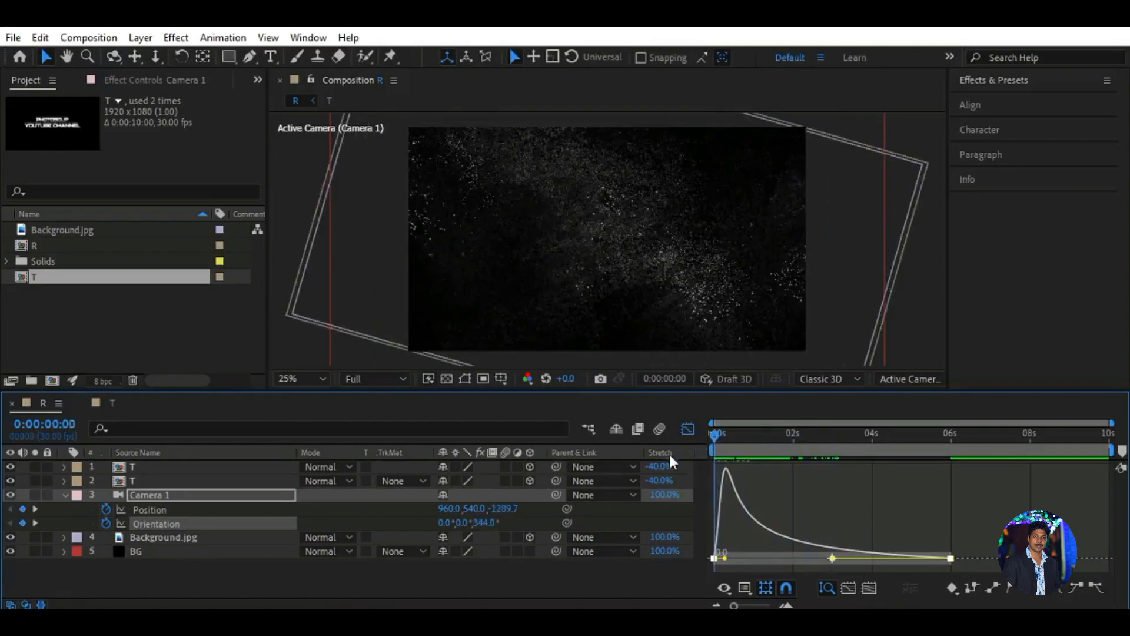
- Close the Graph Editor, collapse the camera properties and preview the eased camera move from the start
{"action": "left_click", "coordinate": [65, 494]}
{"action": "left_click", "coordinate": [687, 429]}
{"action": "left_click", "coordinate": [588, 546]}
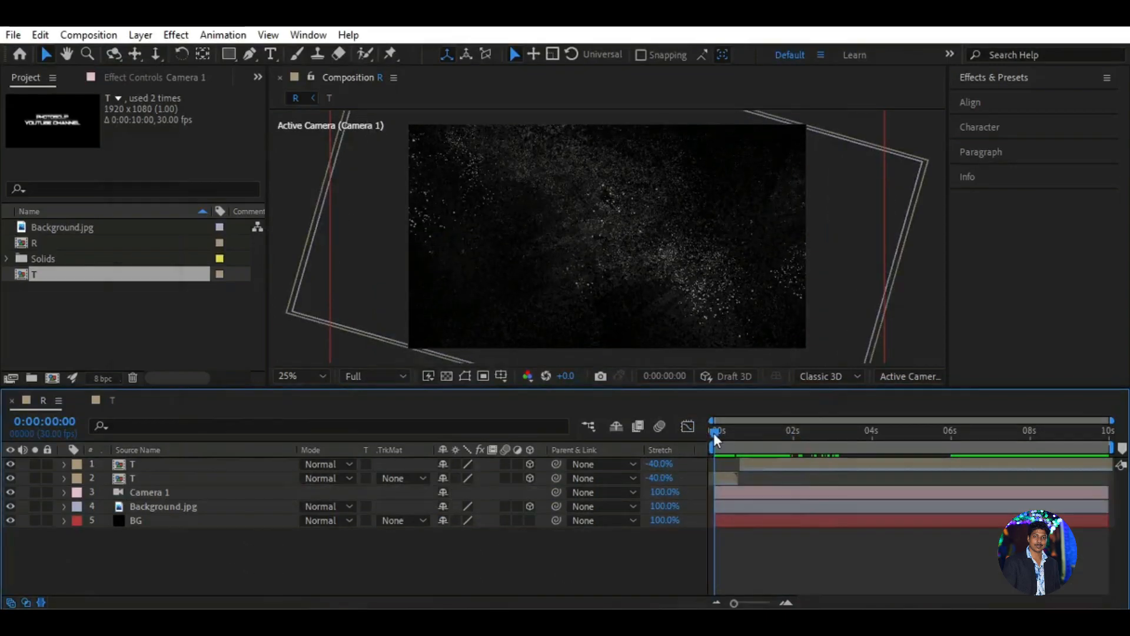
{"action": "key", "text": "space"}
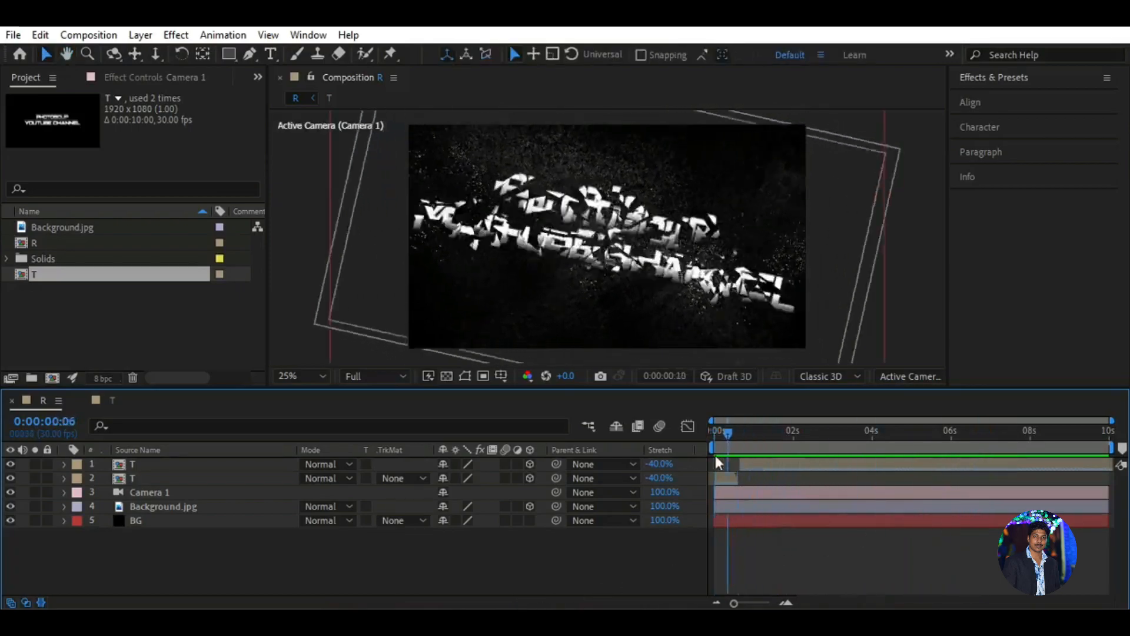
{"action": "left_click_drag", "start_coordinate": [850, 434], "coordinate": [782, 437]}
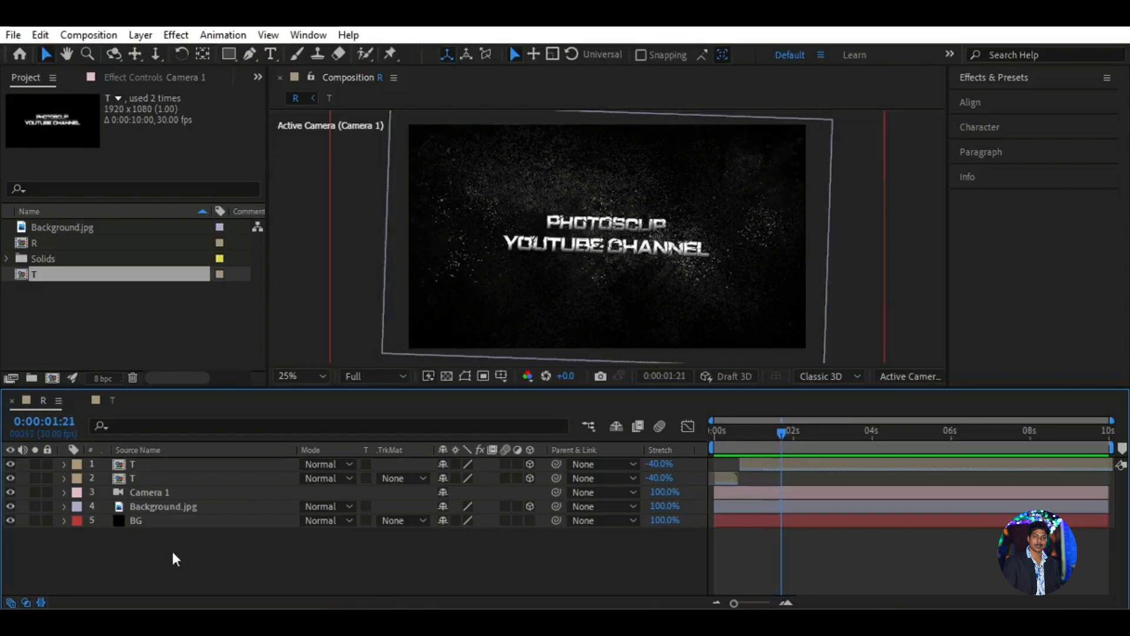
- Hide the BG layer and set the Background.jpg layer's opacity to 64%
{"action": "left_click", "coordinate": [160, 519]}
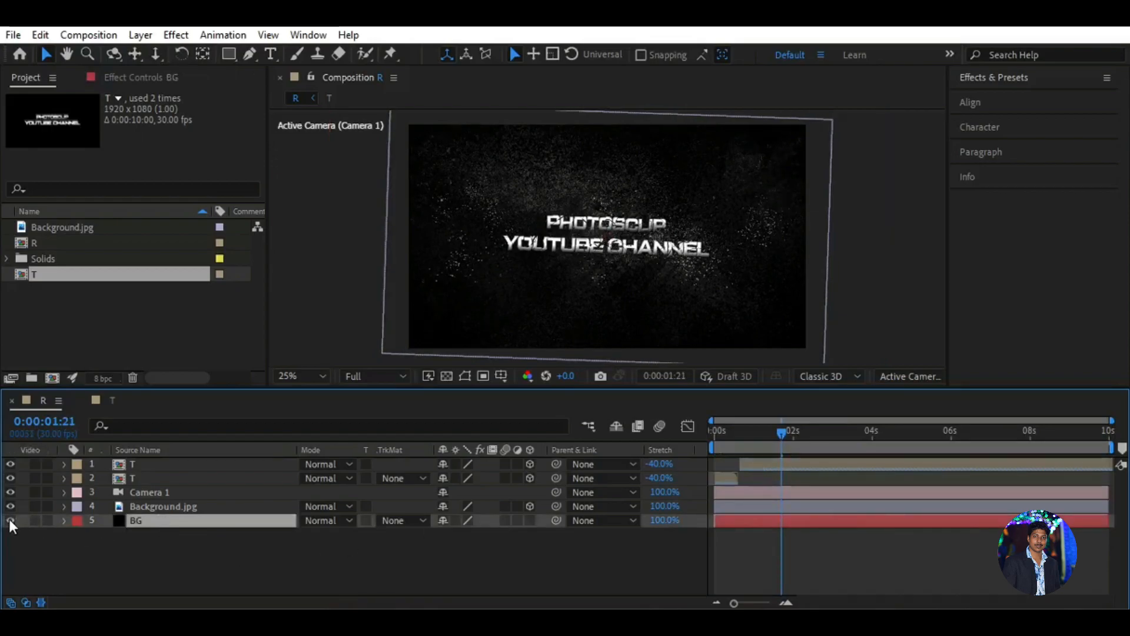
{"action": "left_click", "coordinate": [200, 506]}
{"action": "key", "text": "t"}
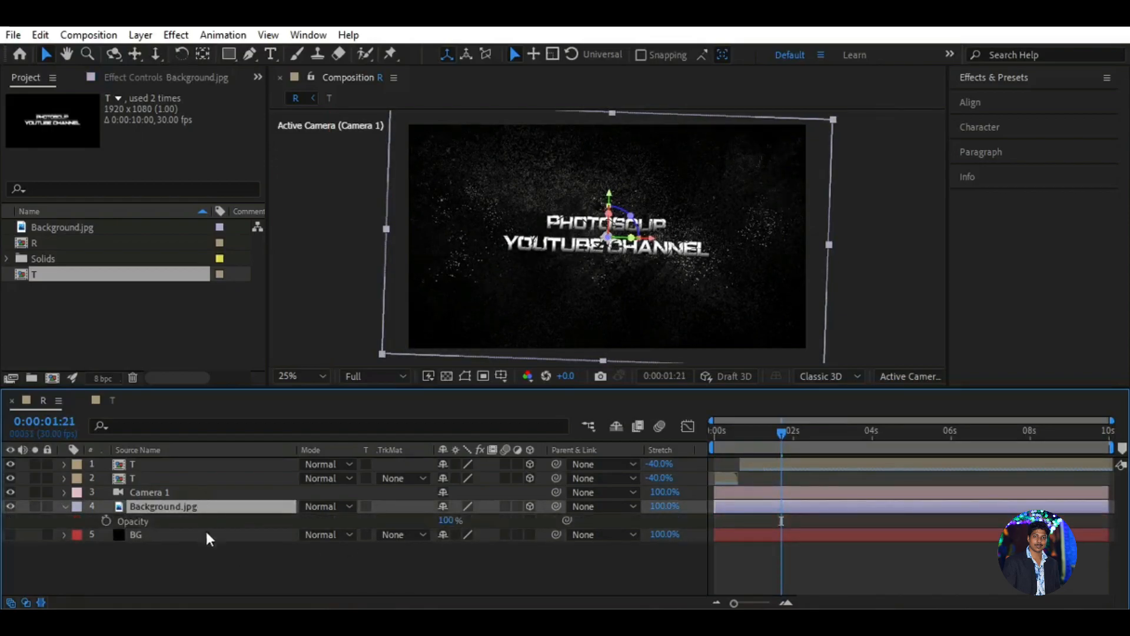
{"action": "left_click", "coordinate": [447, 521]}
{"action": "type", "text": "64"}
{"action": "key", "text": "Return"}
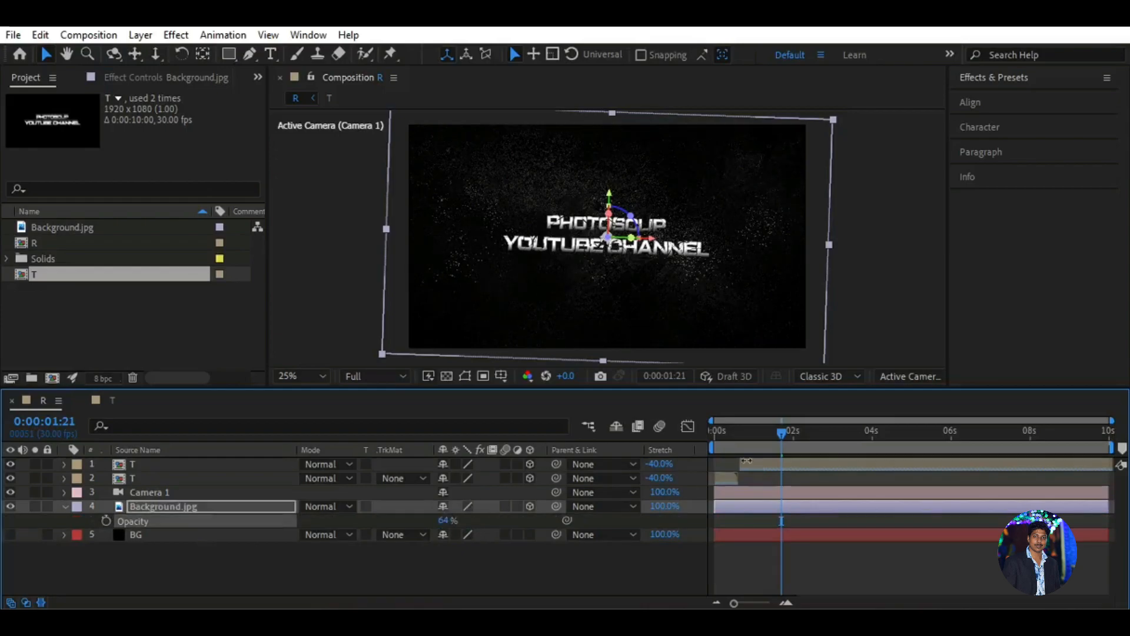
- Preview the animation from the start with the dimmed background and collapse the Background.jpg properties
{"action": "key", "text": "Home"}
{"action": "key", "text": "space"}
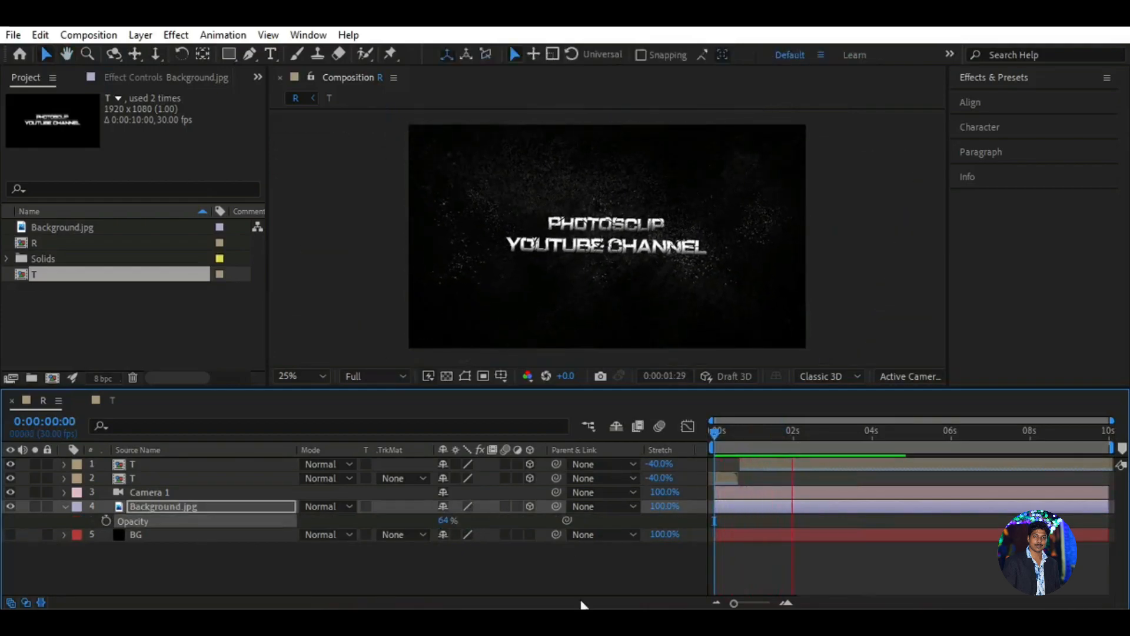
{"action": "key", "text": "space"}
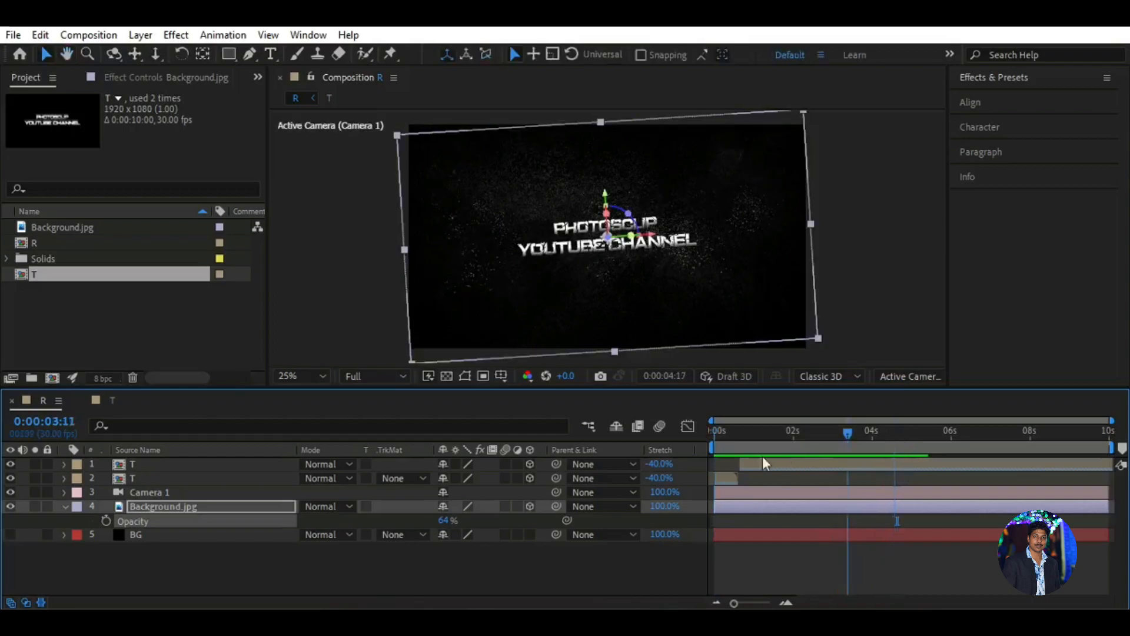
{"action": "left_click", "coordinate": [65, 506]}
{"action": "left_click", "coordinate": [253, 551]}
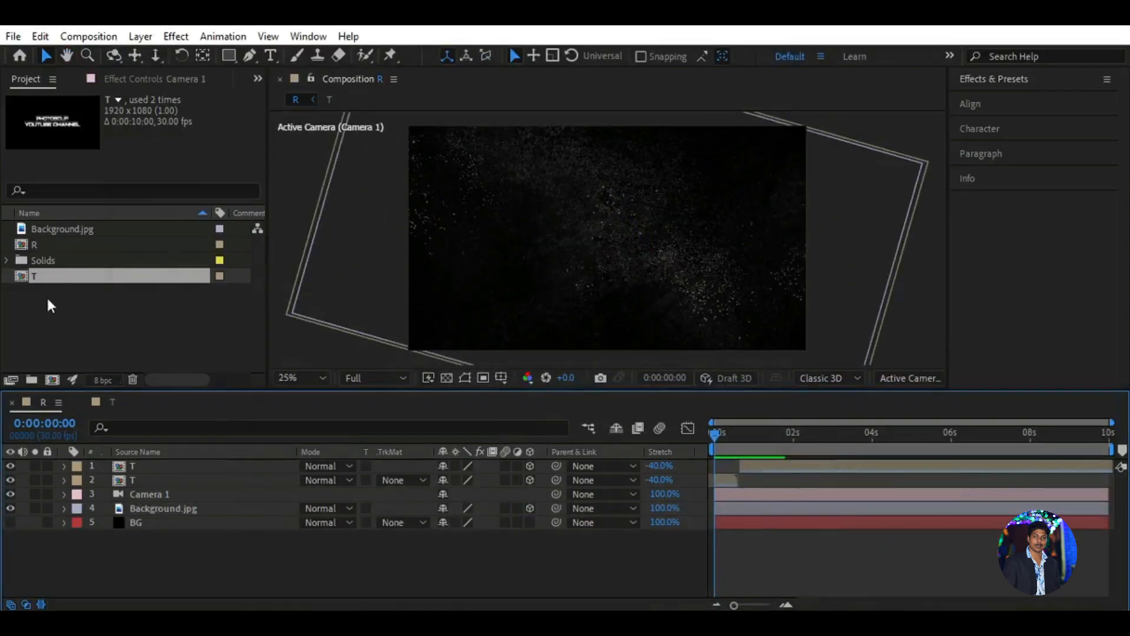
- Import Particles_RENDER.mov and place it above all other layers in composition R as a 3D layer
{"action": "left_click", "coordinate": [13, 36]}
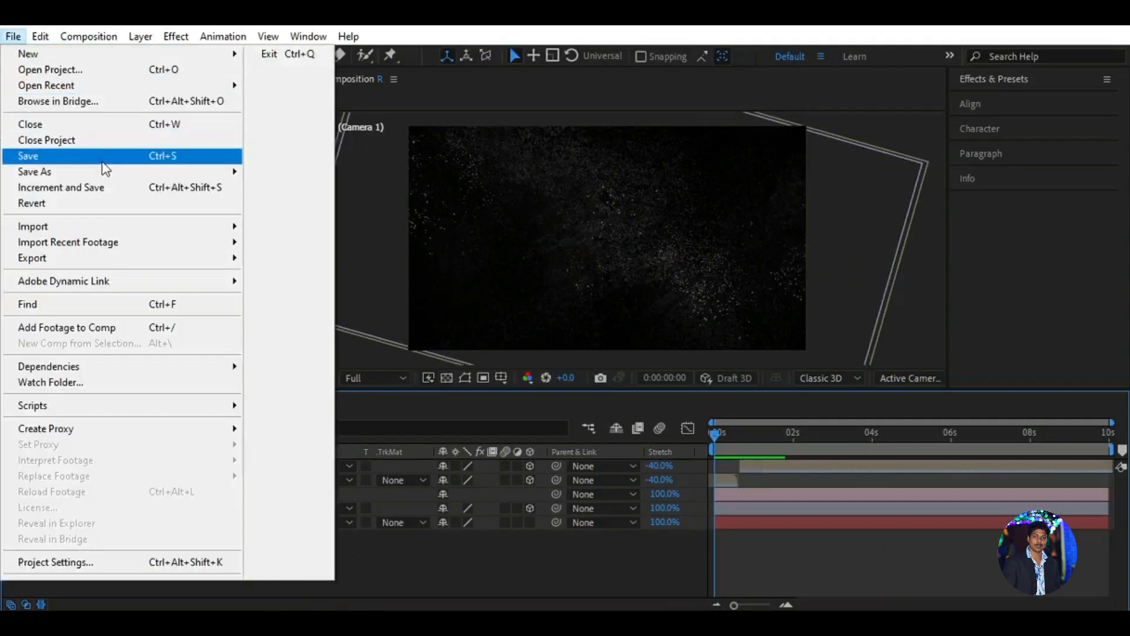
{"action": "mouse_move", "coordinate": [177, 226]}
{"action": "left_click", "coordinate": [271, 226]}
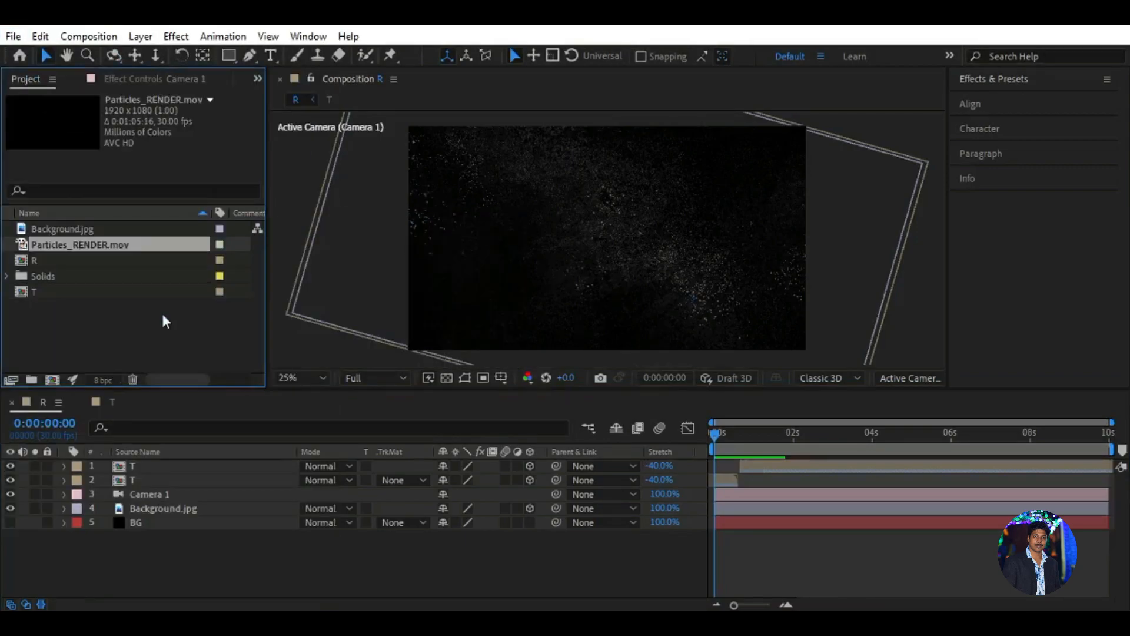
{"action": "left_click_drag", "start_coordinate": [149, 247], "coordinate": [223, 466]}
{"action": "left_click", "coordinate": [530, 465]}
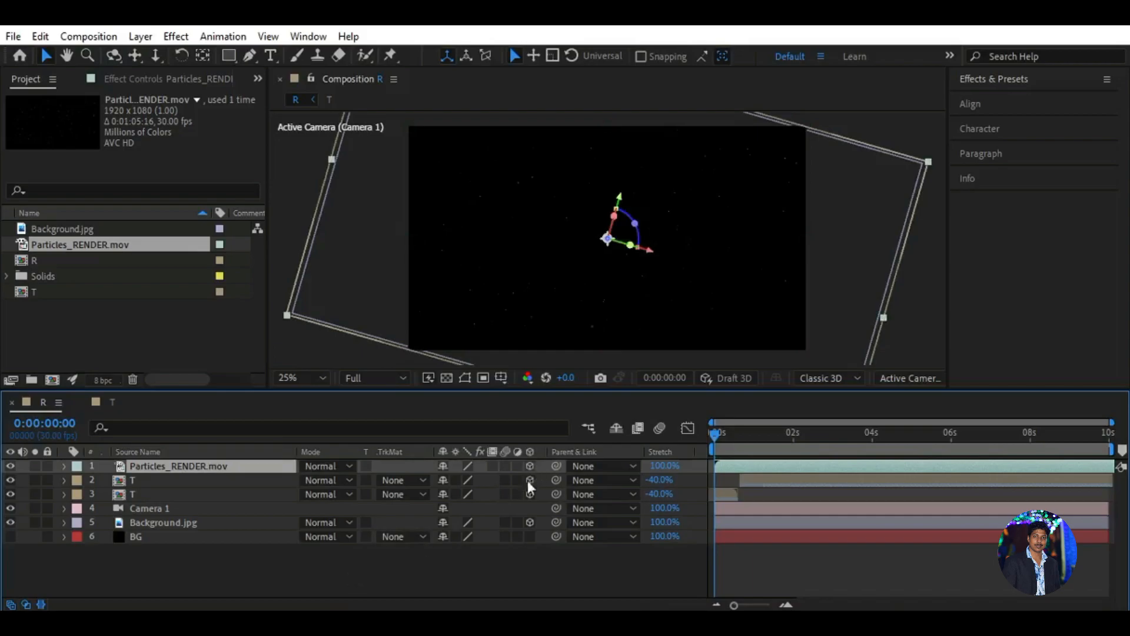
- Find the Unmult alpha-from-lightness preset and apply it to the Particles_RENDER.mov layer
{"action": "left_click", "coordinate": [1001, 87]}
{"action": "left_click", "coordinate": [993, 101]}
{"action": "type", "text": "unm"}
{"action": "type", "text": "u"}
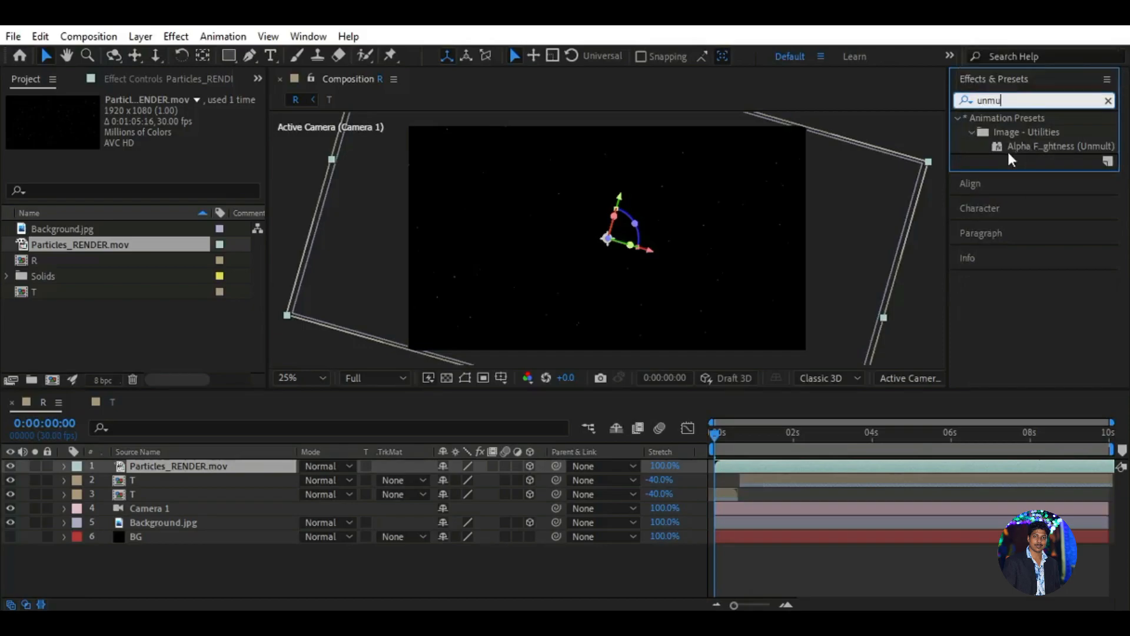
{"action": "left_click", "coordinate": [1057, 146]}
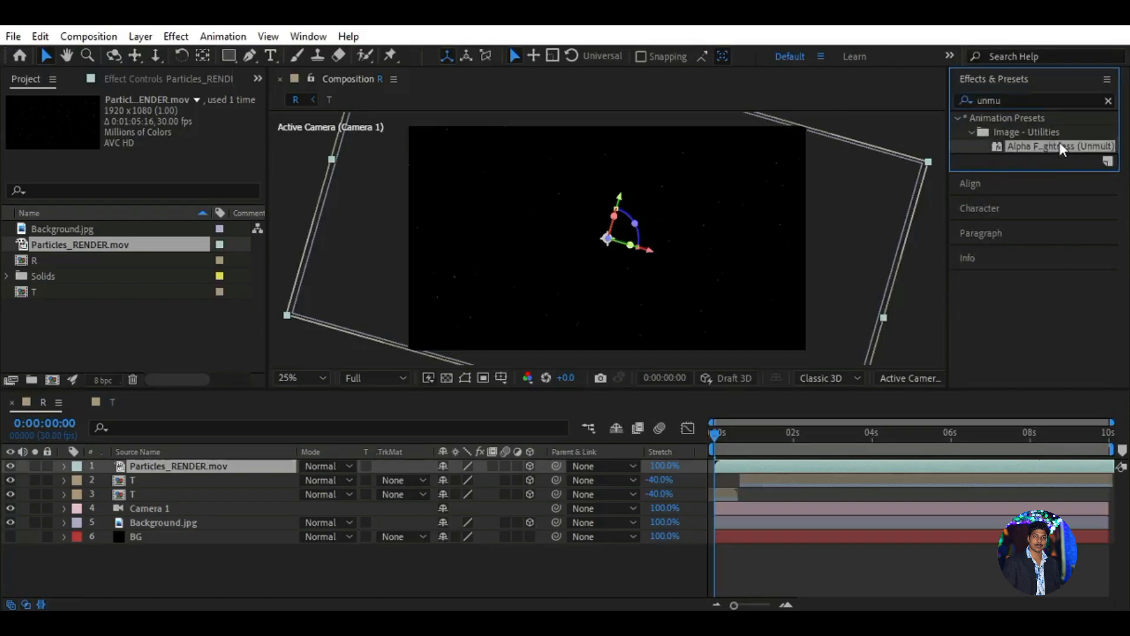
{"action": "left_click_drag", "start_coordinate": [1075, 146], "coordinate": [259, 471]}
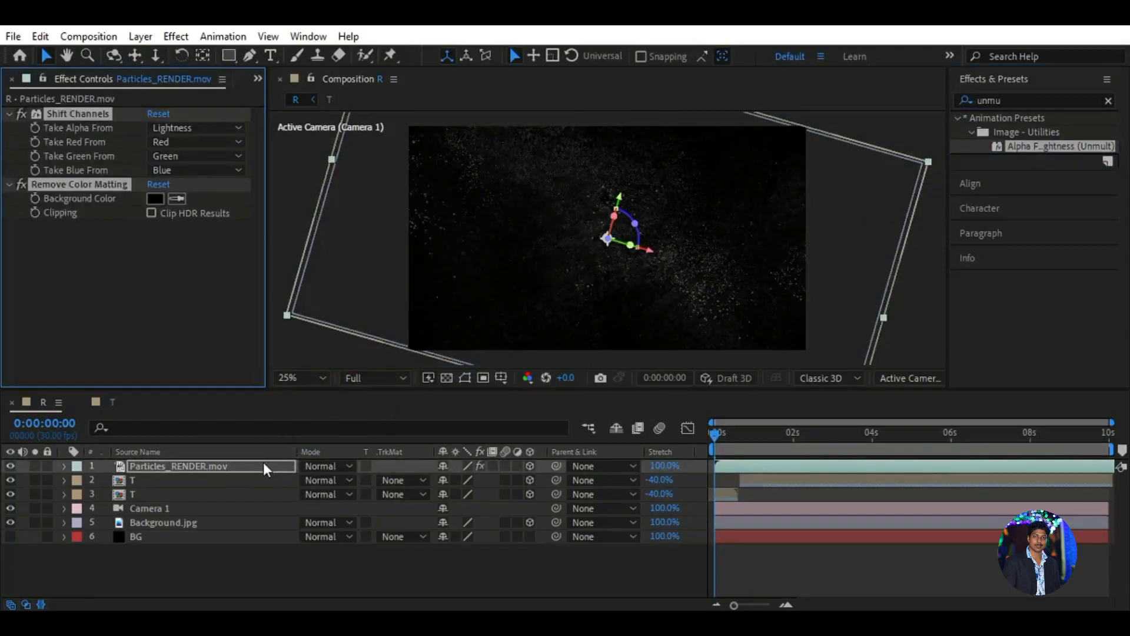
- Set the Particles_RENDER.mov layer's Z position to -859 and scrub around 2 s to check the particles
{"action": "key", "text": "p"}
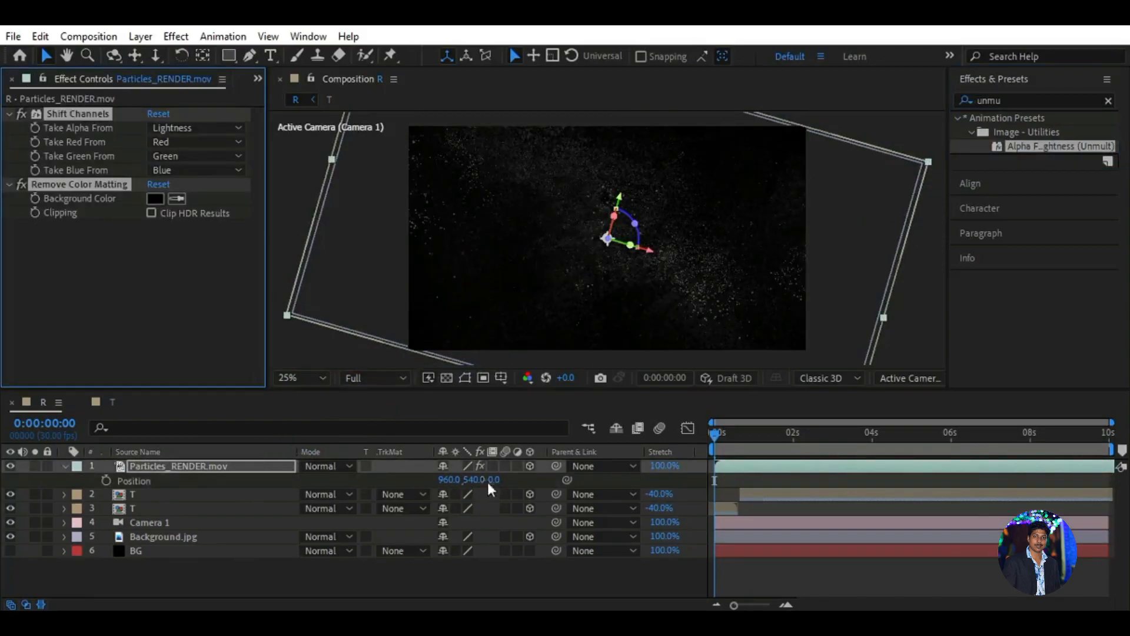
{"action": "left_click_drag", "start_coordinate": [714, 435], "coordinate": [785, 439]}
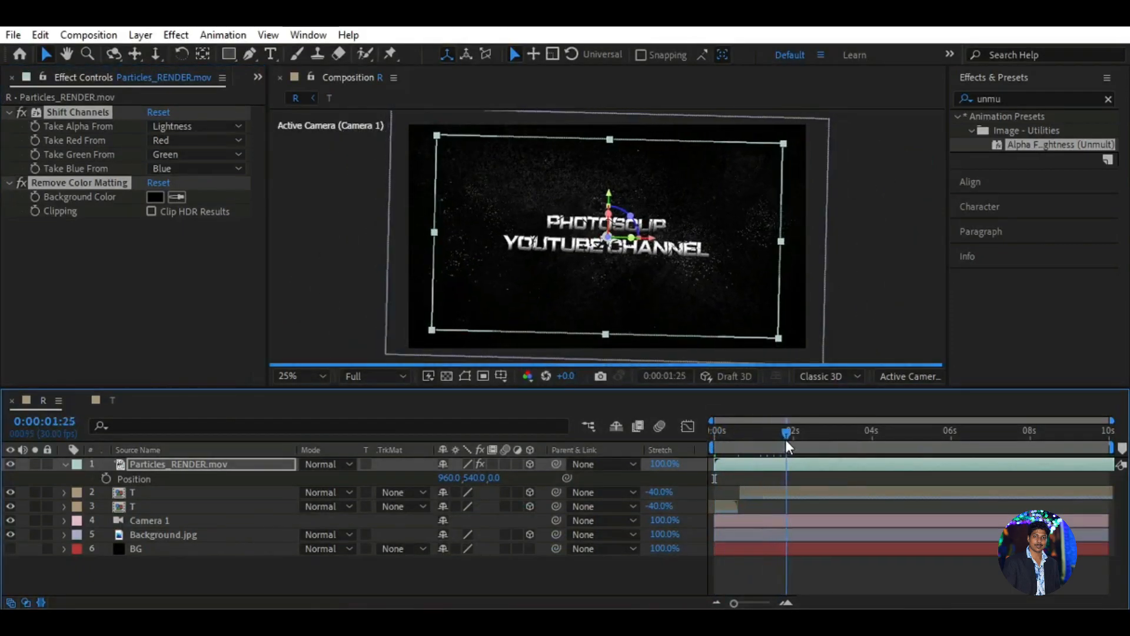
{"action": "left_click", "coordinate": [493, 478]}
{"action": "type", "text": "-859"}
{"action": "key", "text": "Return"}
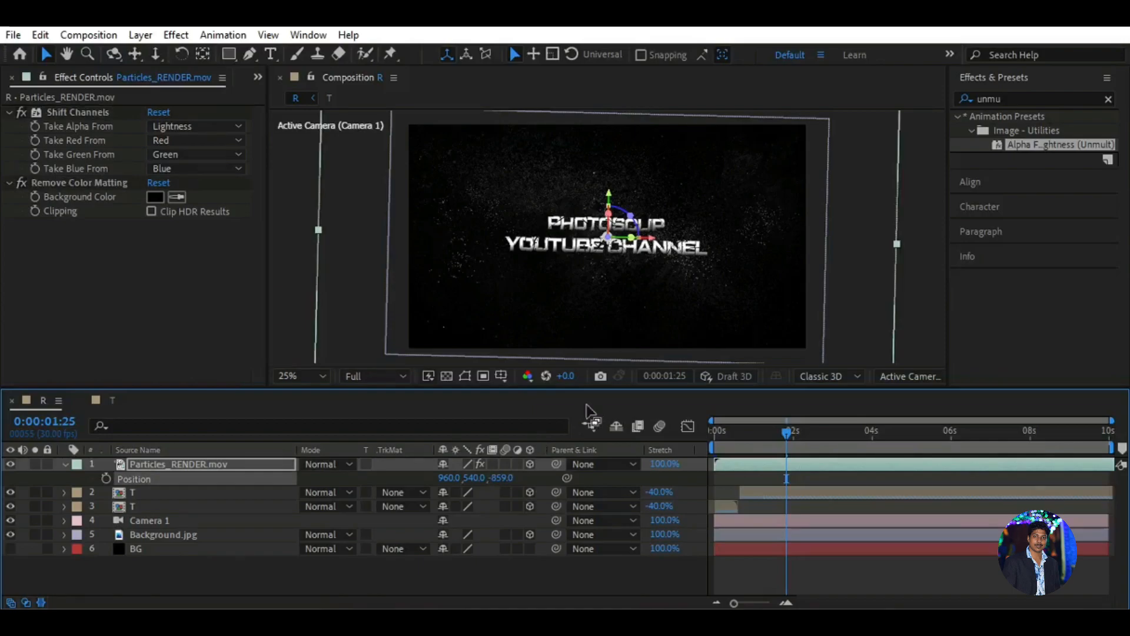
{"action": "left_click_drag", "start_coordinate": [782, 431], "coordinate": [791, 457]}
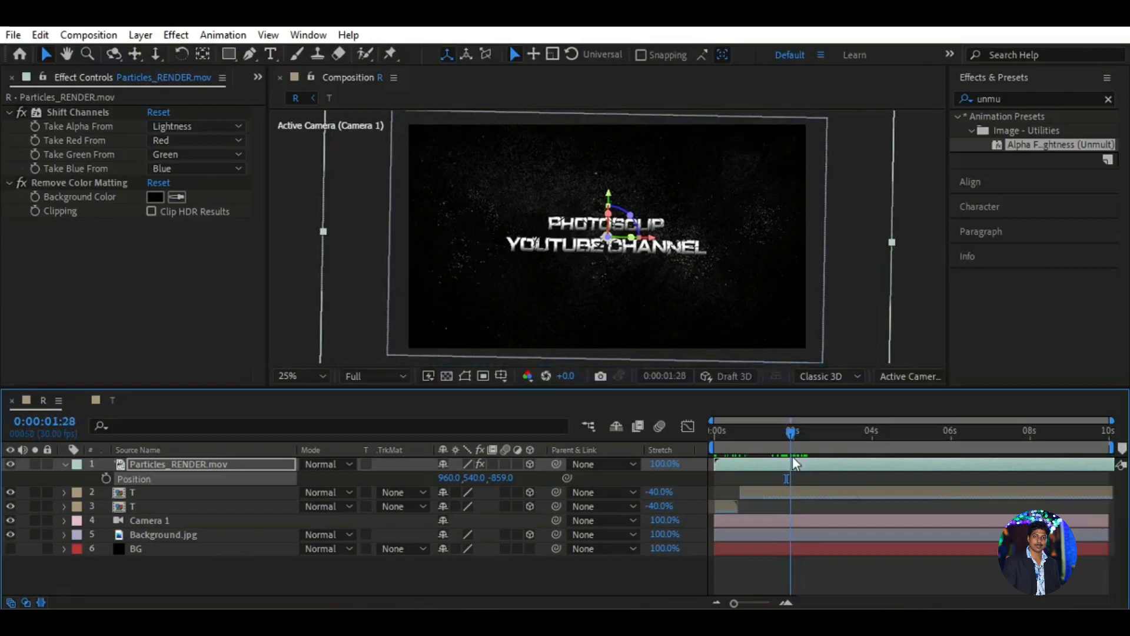
{"action": "left_click", "coordinate": [543, 571]}
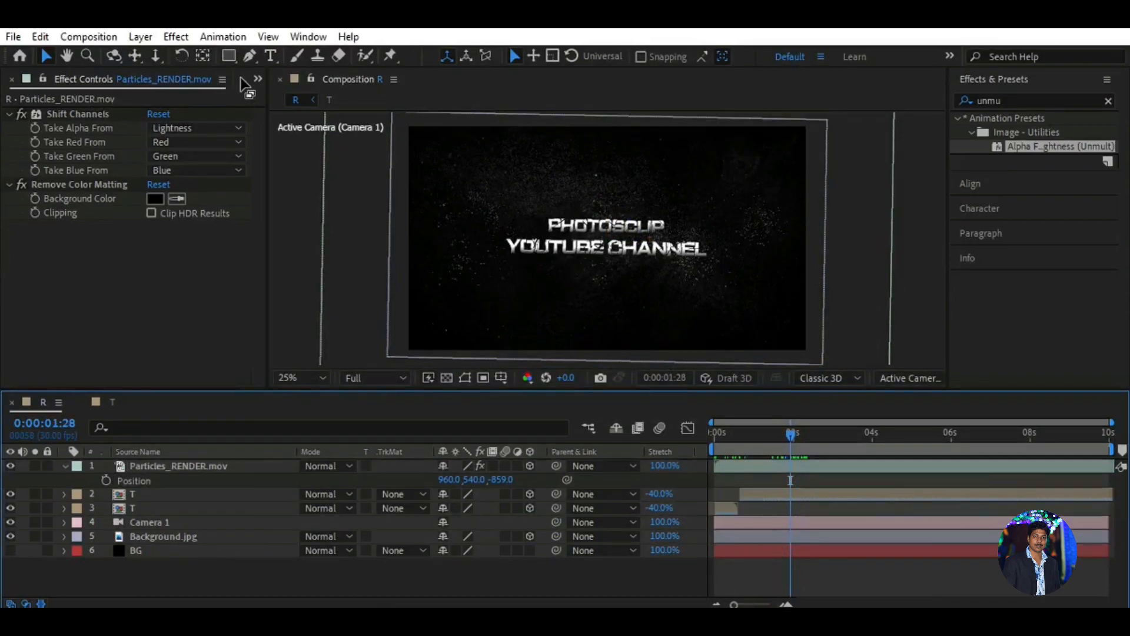
- Return to the project's footage list and import the shattered background JPG and Fractured_Glass_9.png
{"action": "left_click", "coordinate": [153, 465]}
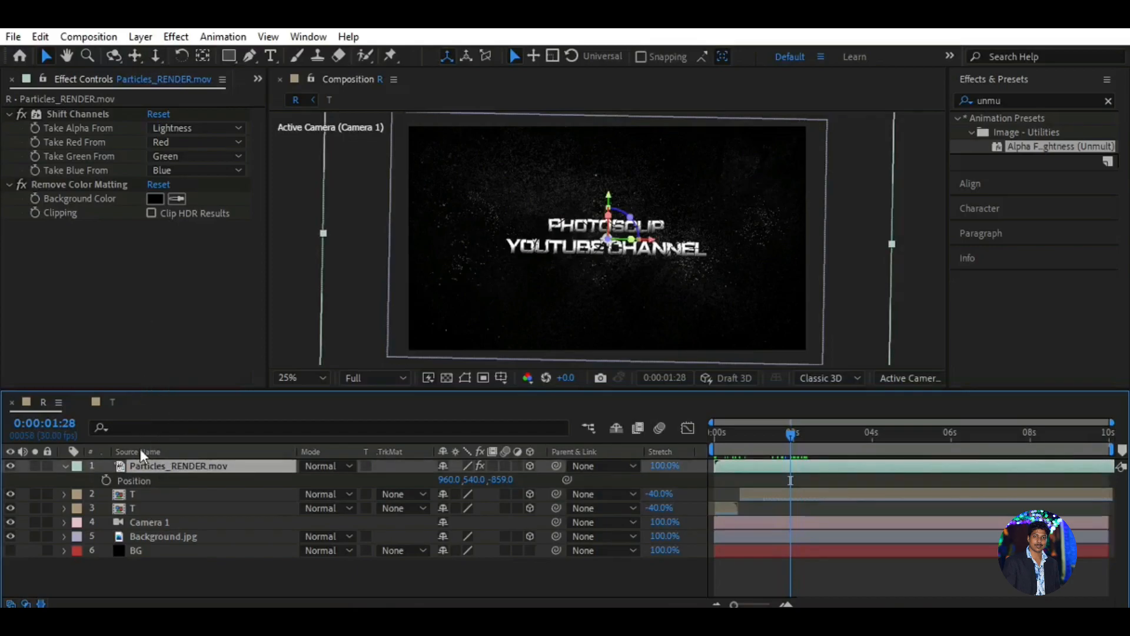
{"action": "left_click", "coordinate": [257, 77]}
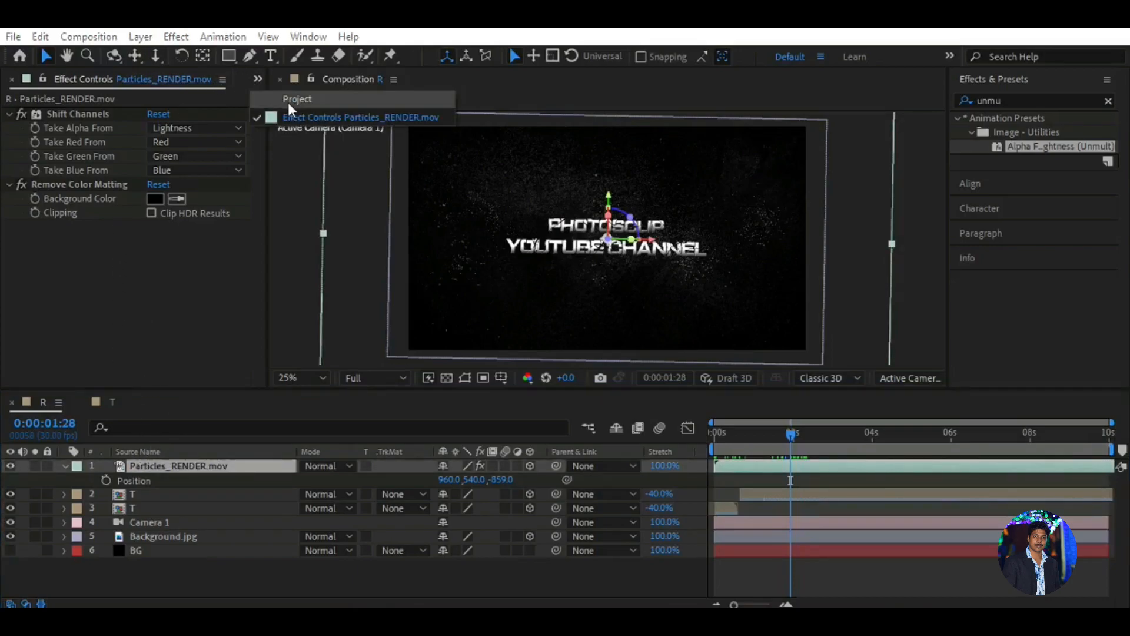
{"action": "left_click", "coordinate": [288, 102]}
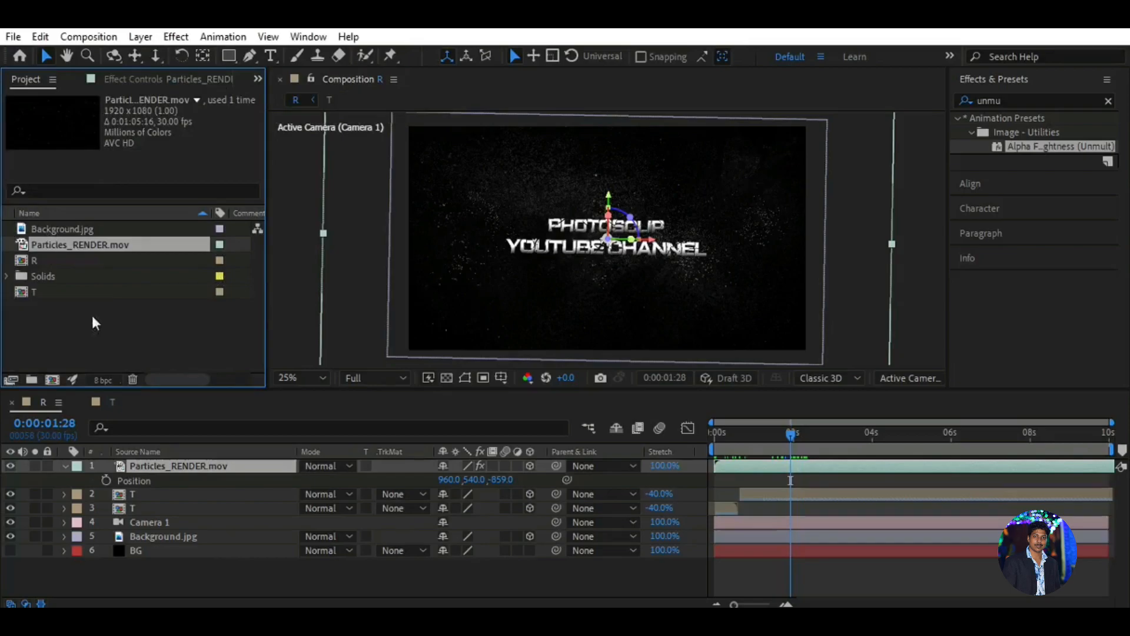
{"action": "left_click", "coordinate": [13, 37]}
{"action": "mouse_move", "coordinate": [59, 155]}
{"action": "left_click", "coordinate": [278, 227]}
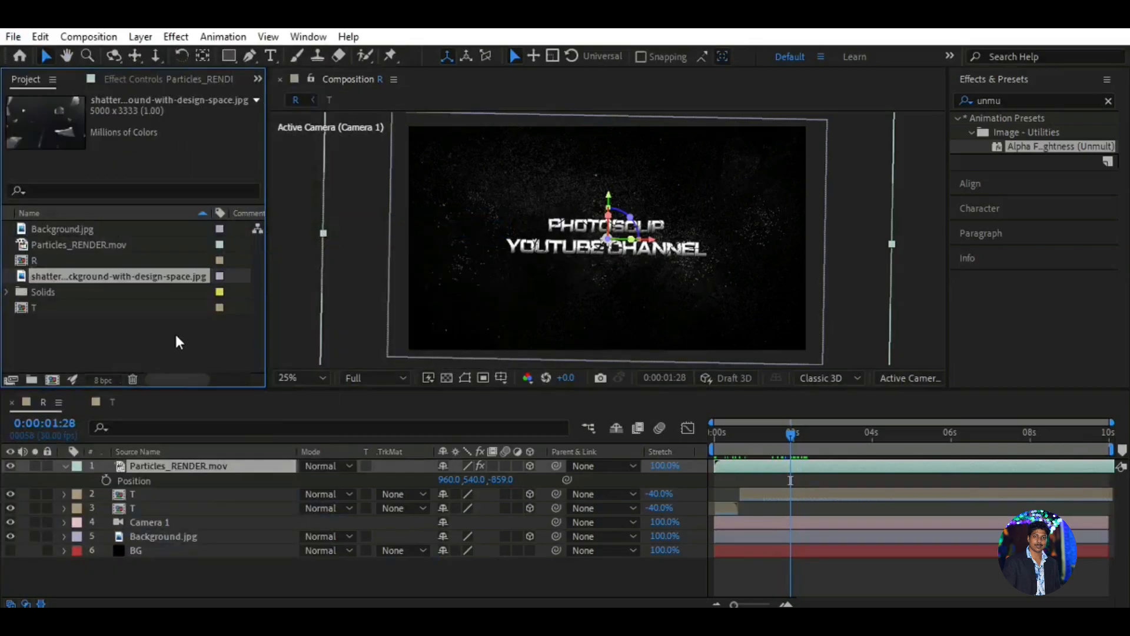
{"action": "left_click", "coordinate": [13, 37]}
{"action": "mouse_move", "coordinate": [212, 226]}
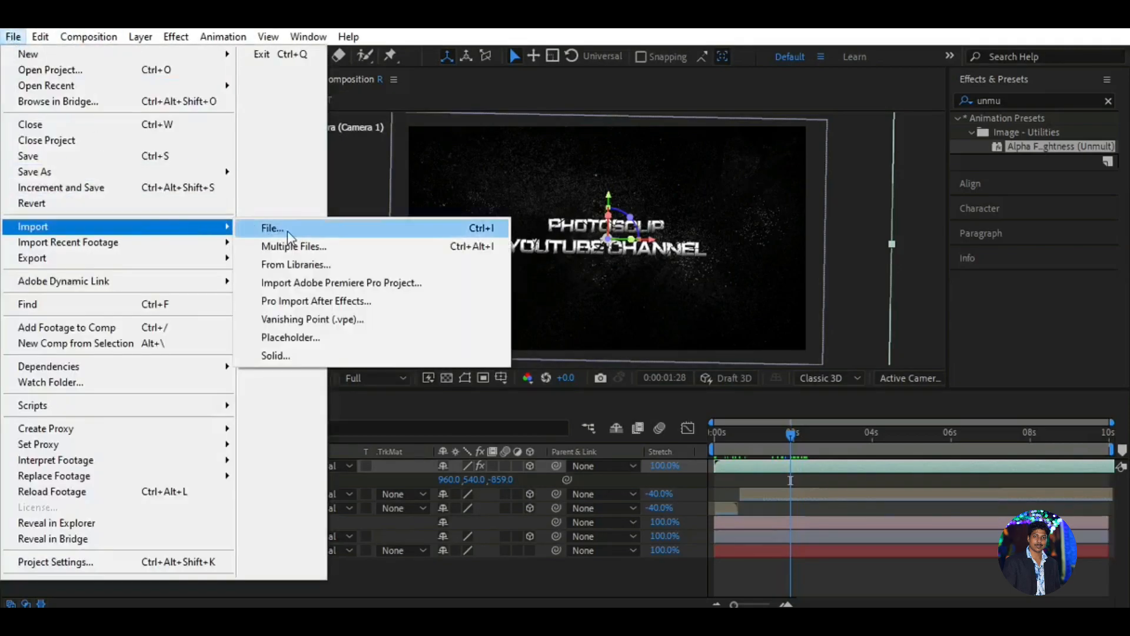
{"action": "left_click", "coordinate": [272, 228]}
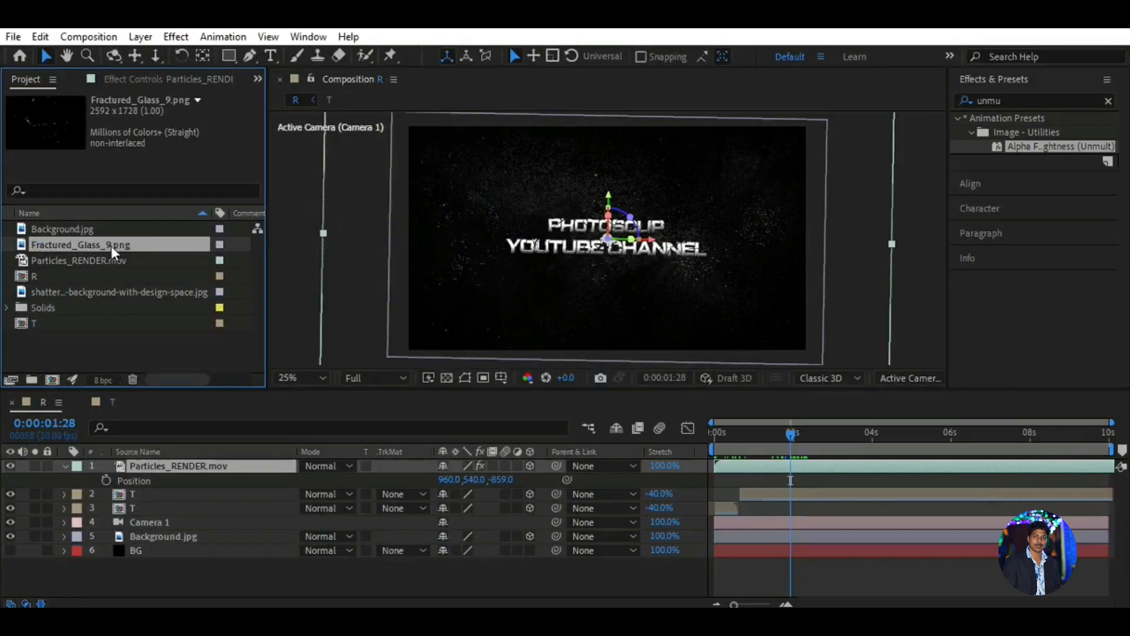
- Place Fractured_Glass_9.png at the top of composition R as a 3D layer and apply the Unmult preset to it
{"action": "left_click_drag", "start_coordinate": [110, 245], "coordinate": [196, 468]}
{"action": "left_click", "coordinate": [530, 466]}
{"action": "left_click_drag", "start_coordinate": [1053, 146], "coordinate": [246, 471]}
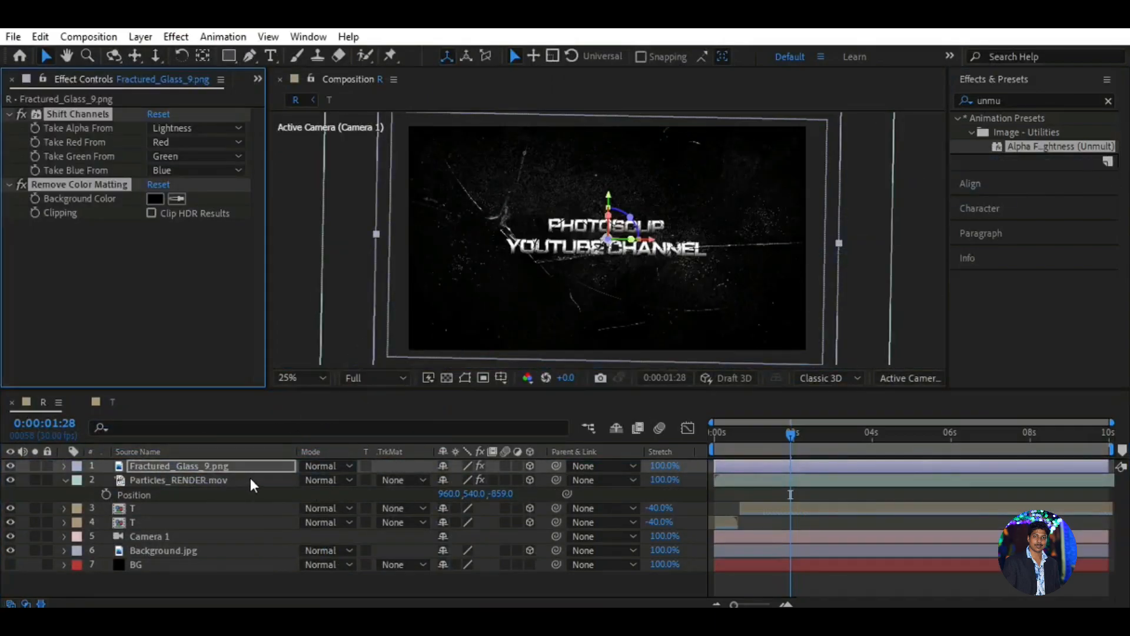
- Set the Fractured_Glass_9.png layer's Z position to -1303
{"action": "key", "text": "p"}
{"action": "left_click", "coordinate": [497, 480]}
{"action": "type", "text": "-13"}
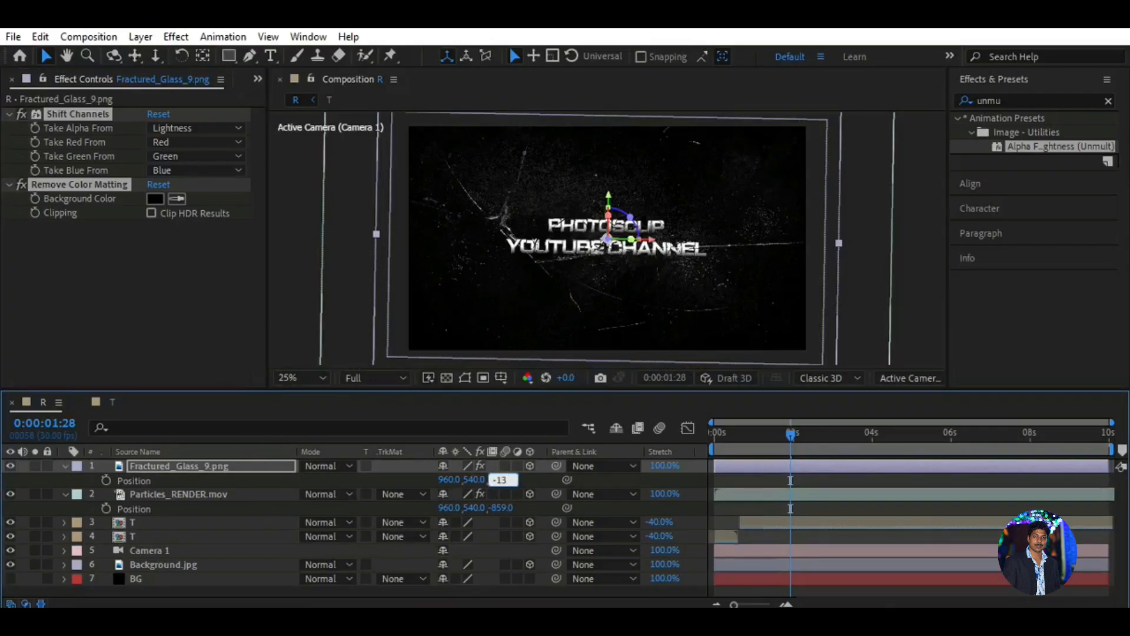
{"action": "type", "text": "03"}
{"action": "left_click", "coordinate": [516, 486]}
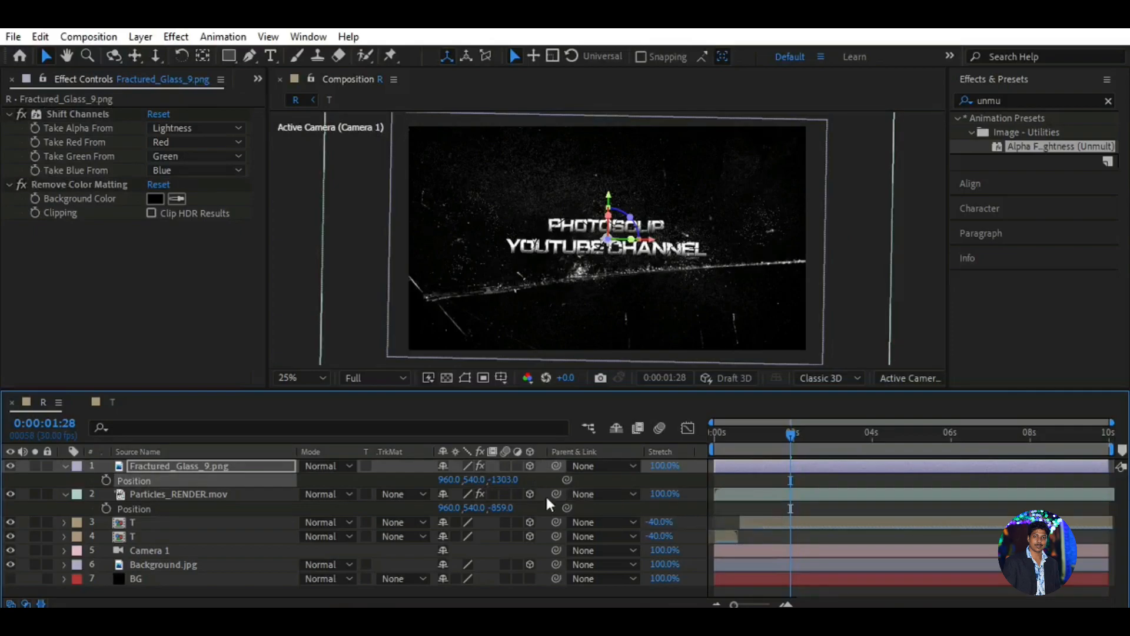
- Set the fractured glass layer's X position to 984.1 and Y position to 585.4, then collapse the open layer properties
{"action": "left_click", "coordinate": [447, 479]}
{"action": "type", "text": "984.1"}
{"action": "key", "text": "Return"}
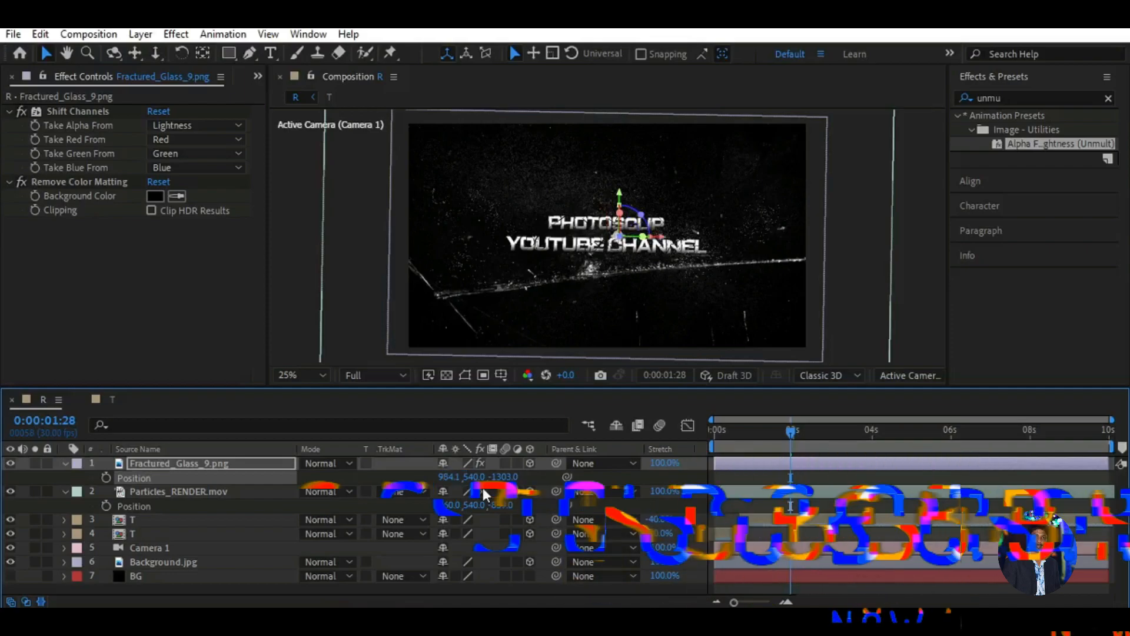
{"action": "left_click", "coordinate": [474, 476]}
{"action": "type", "text": "585.4"}
{"action": "key", "text": "Return"}
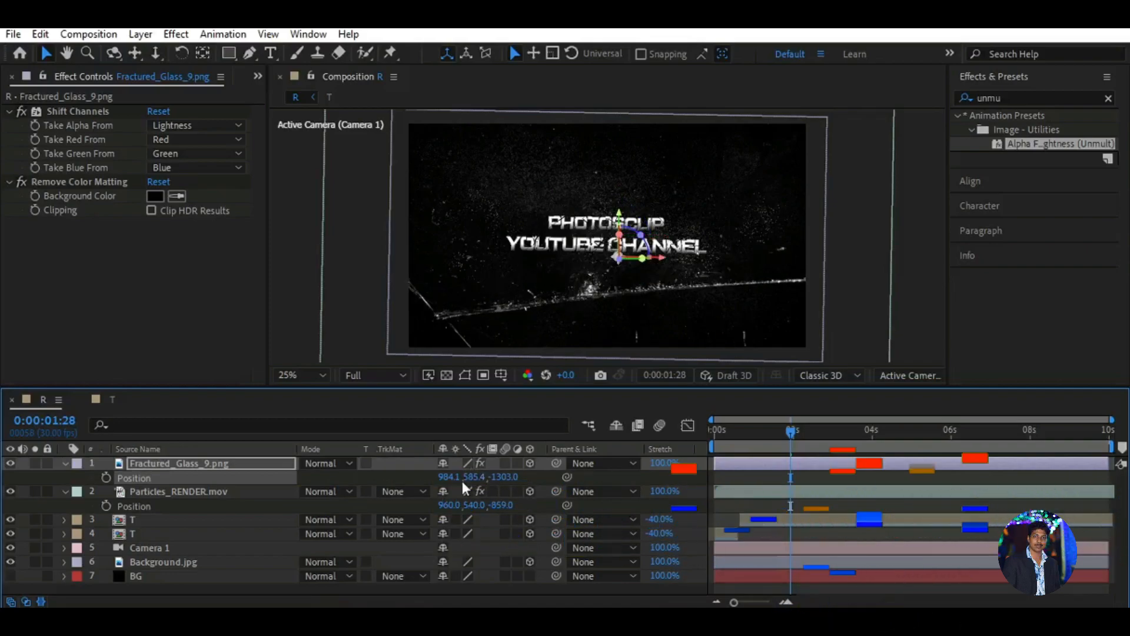
{"action": "left_click", "coordinate": [64, 463]}
{"action": "left_click", "coordinate": [64, 476]}
{"action": "left_click", "coordinate": [306, 574]}
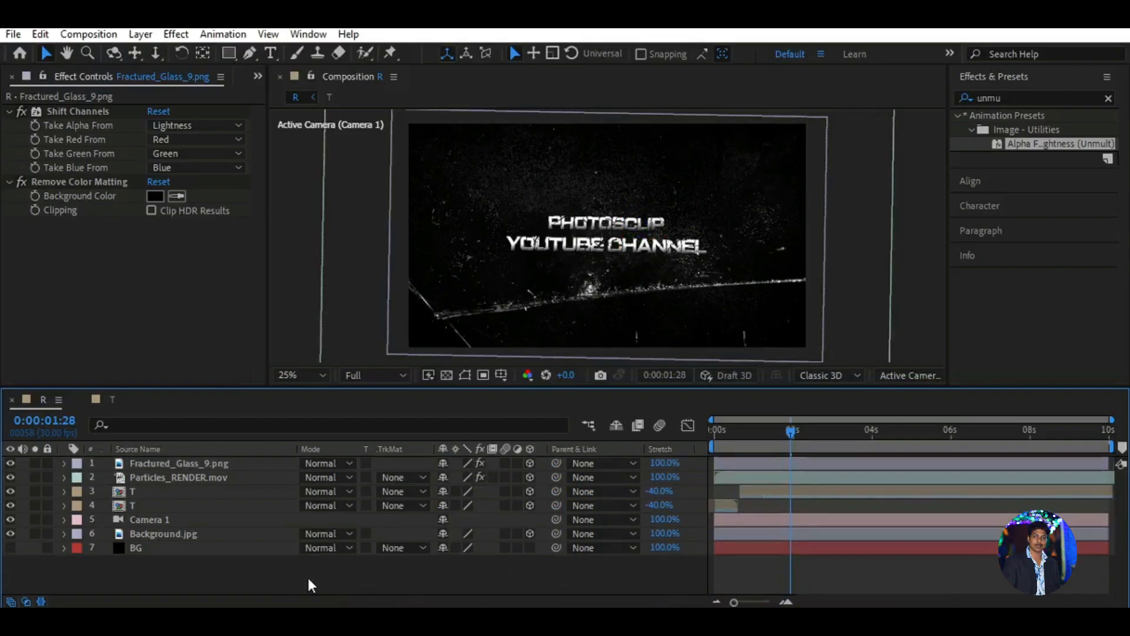
- Apply the Sharpen effect to the Fractured_Glass_9.png layer with a Sharpen Amount of 20
{"action": "left_click", "coordinate": [190, 468]}
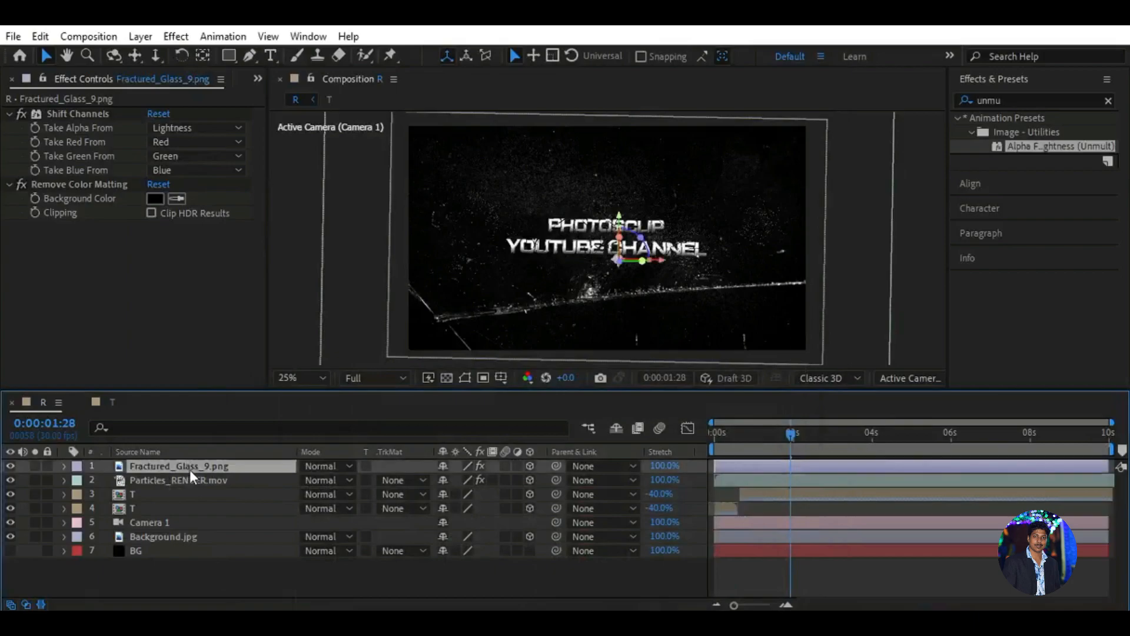
{"action": "left_click", "coordinate": [1008, 101]}
{"action": "type", "text": "sha"}
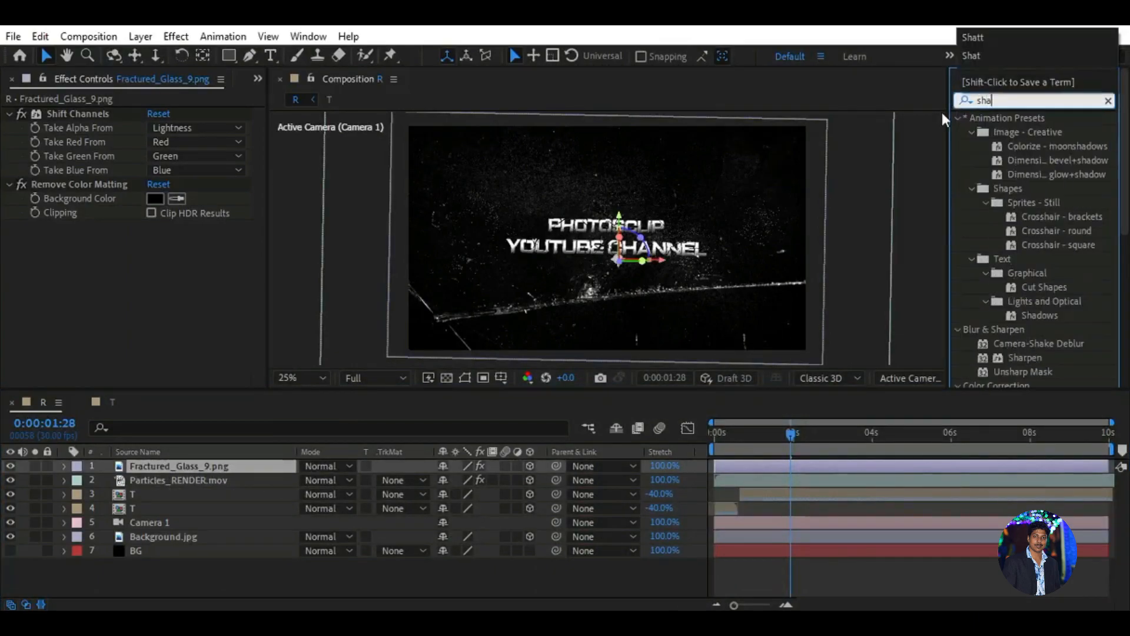
{"action": "type", "text": "r"}
{"action": "left_click_drag", "start_coordinate": [1025, 132], "coordinate": [196, 464]}
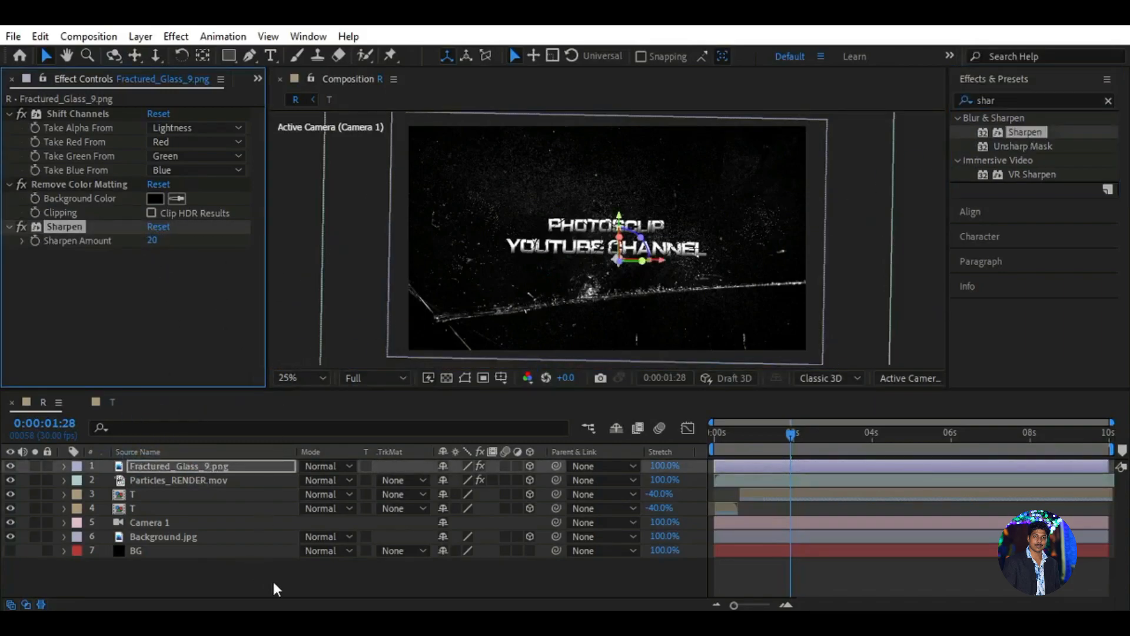
- Preview composition R from the start and park the playhead at 0:00:01:25
{"action": "left_click_drag", "start_coordinate": [789, 433], "coordinate": [714, 432]}
{"action": "key", "text": "space"}
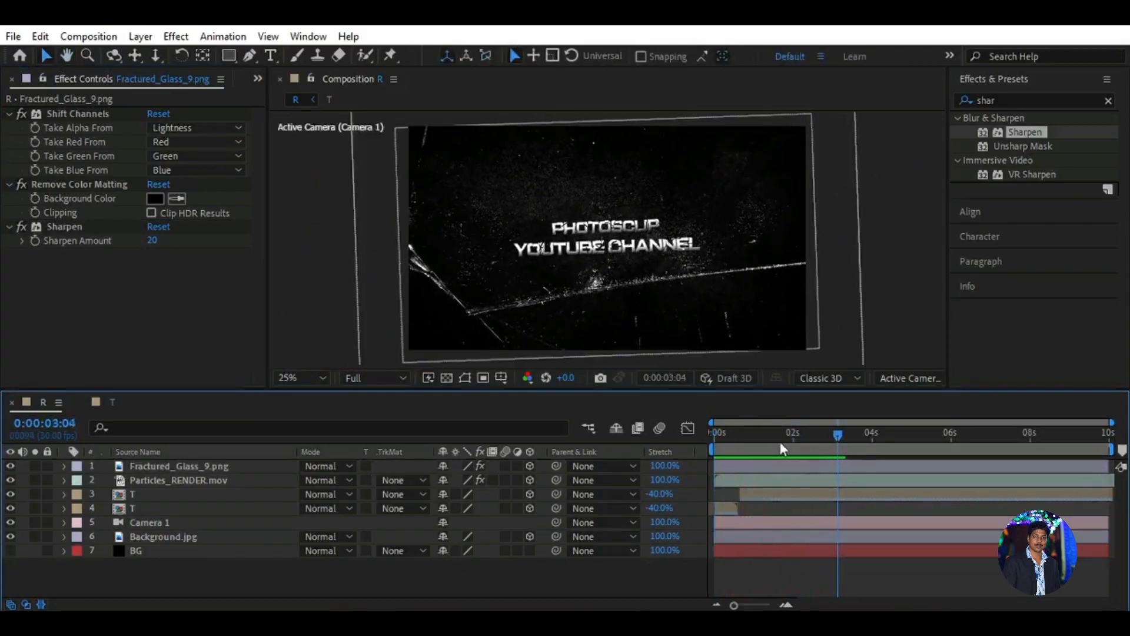
{"action": "left_click_drag", "start_coordinate": [828, 432], "coordinate": [787, 444]}
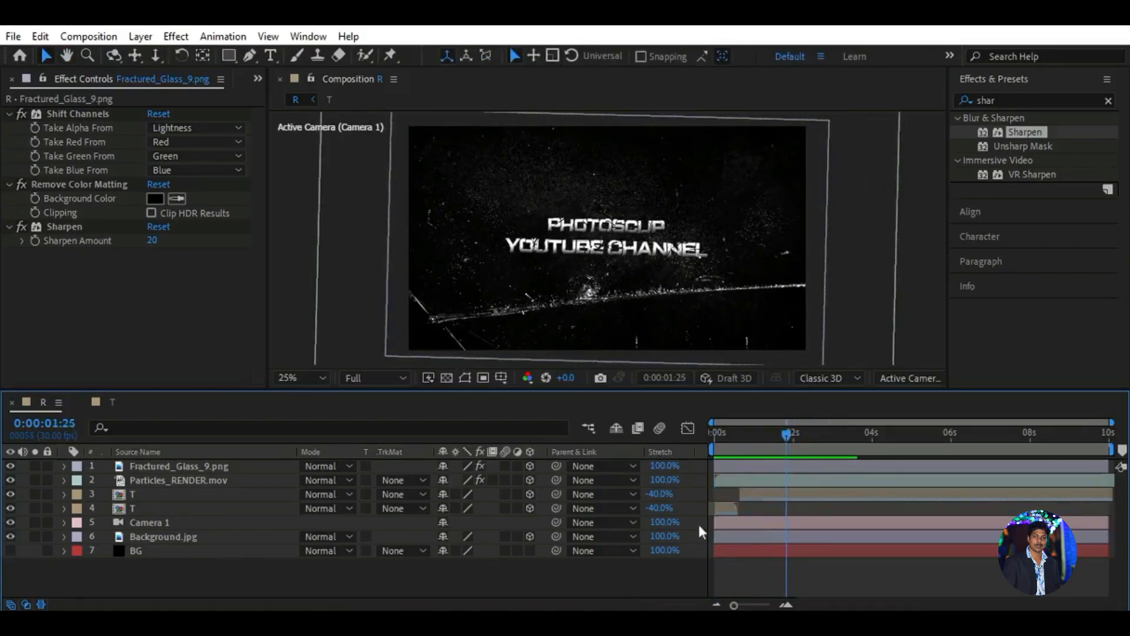
- Place Transparant.jpg at the top of composition R as a 3D layer and apply the Unmult preset to it
{"action": "left_click", "coordinate": [258, 79]}
{"action": "left_click", "coordinate": [318, 100]}
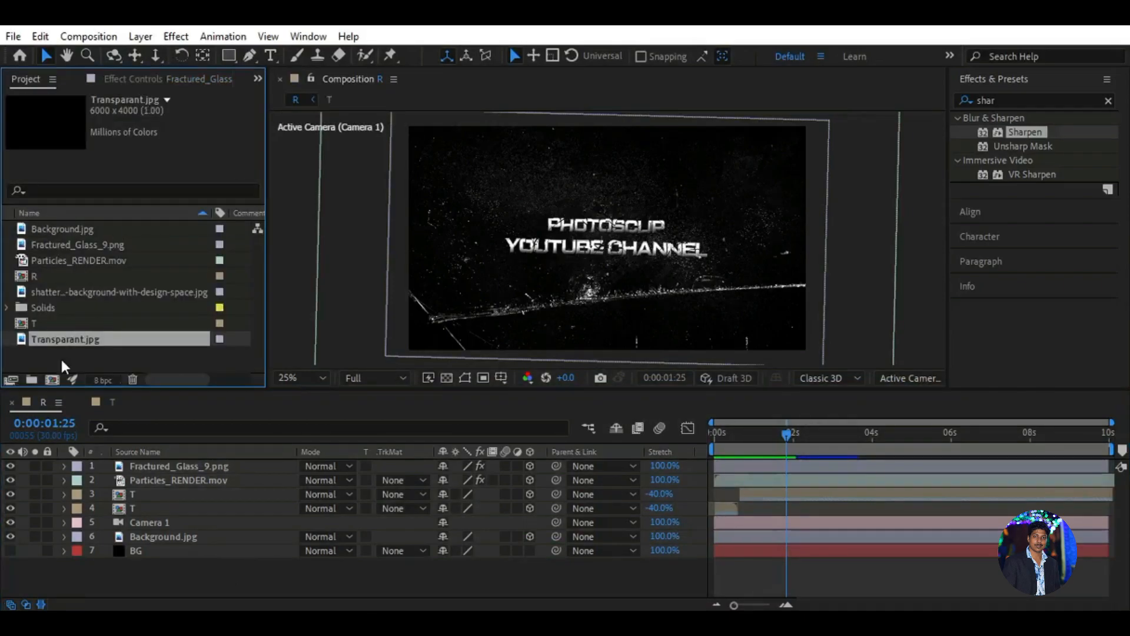
{"action": "left_click_drag", "start_coordinate": [84, 339], "coordinate": [194, 468]}
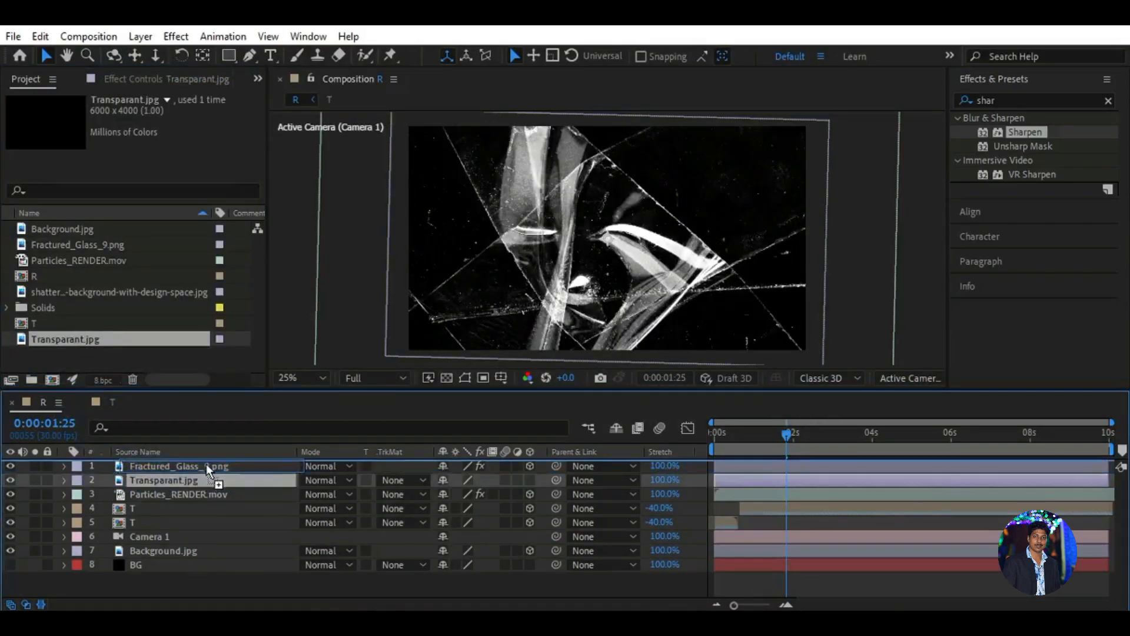
{"action": "left_click", "coordinate": [529, 466]}
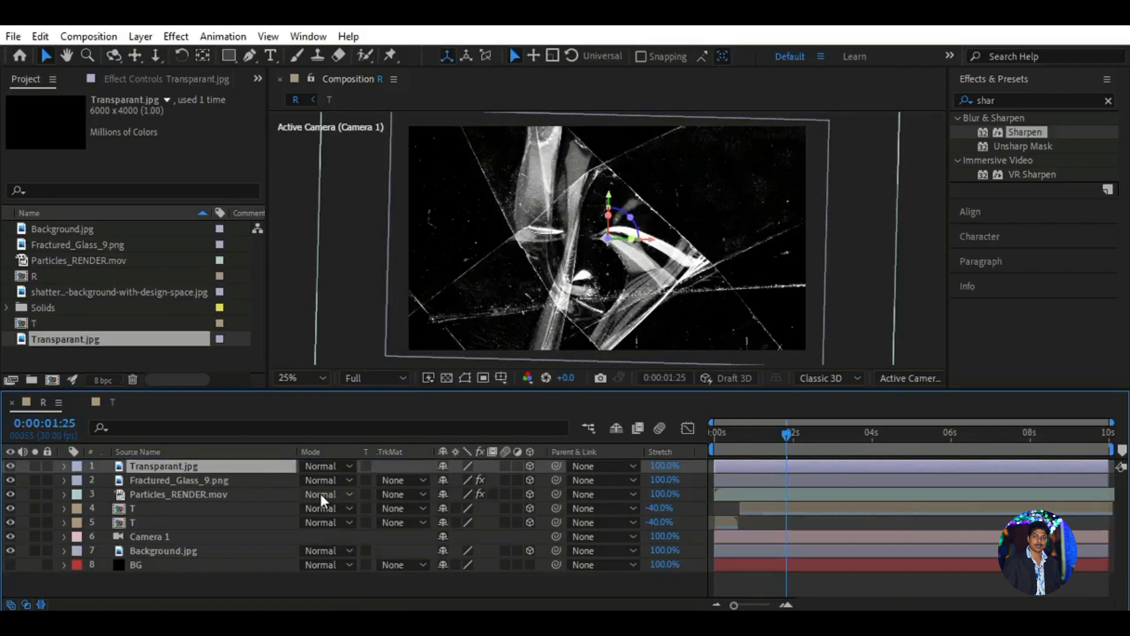
{"action": "left_click", "coordinate": [1047, 101]}
{"action": "type", "text": "unmu"}
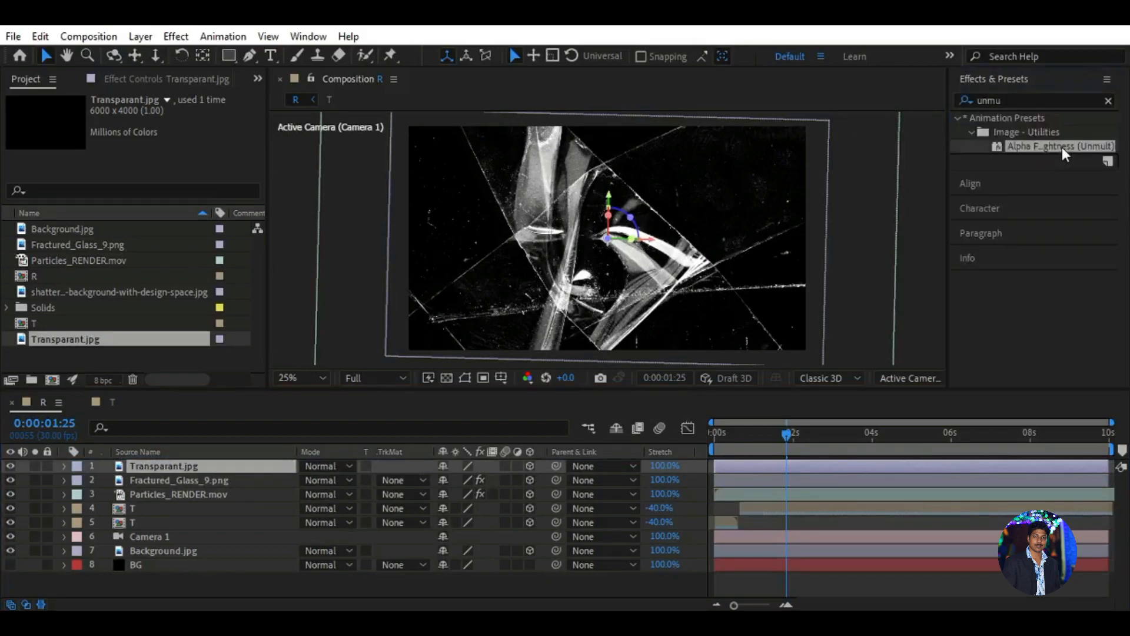
{"action": "left_click_drag", "start_coordinate": [1053, 146], "coordinate": [221, 466]}
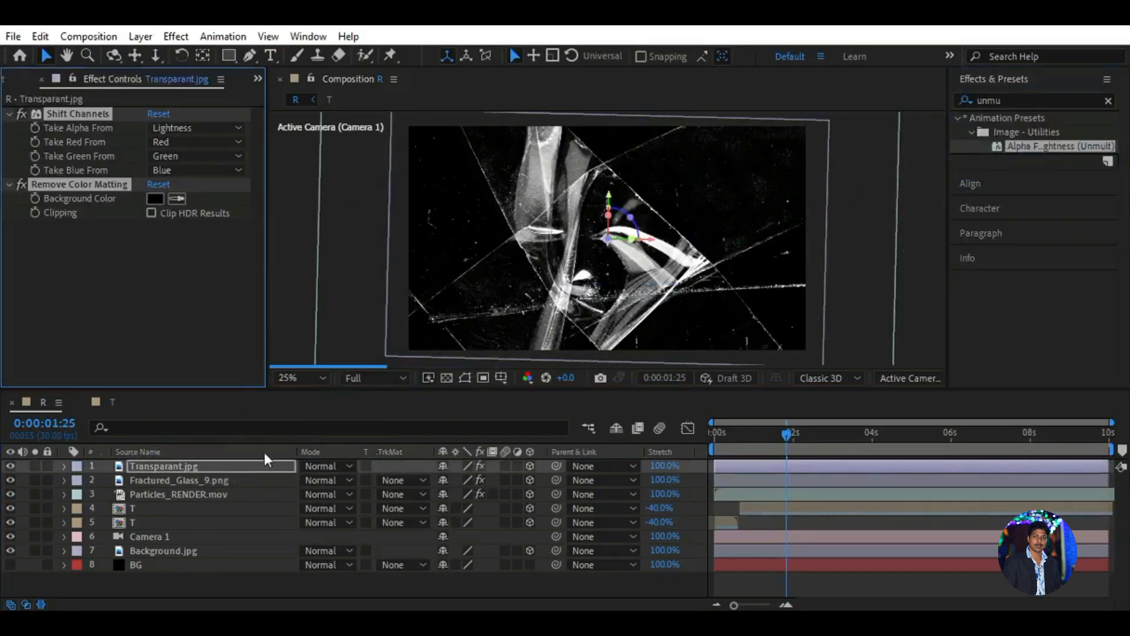
- Set the Transparant.jpg layer's Z position to -970
{"action": "key", "text": "p"}
{"action": "left_click", "coordinate": [503, 479]}
{"action": "type", "text": "-970"}
{"action": "key", "text": "Return"}
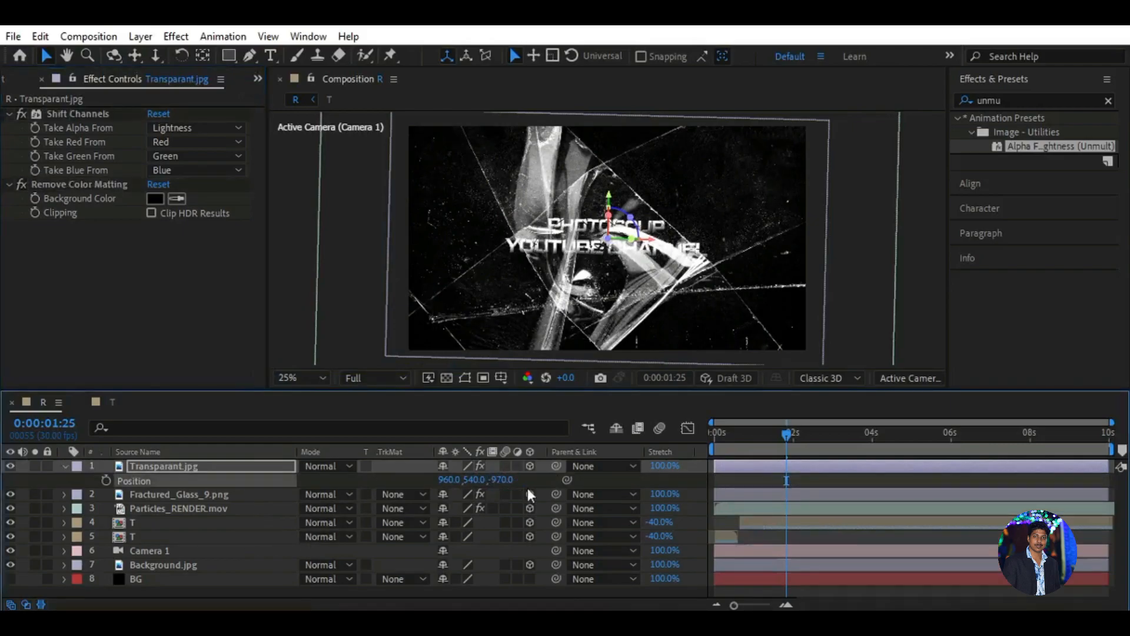
- Scale the Transparant.jpg layer to 27% and move it to the upper-right corner of the frame
{"action": "key", "text": "s"}
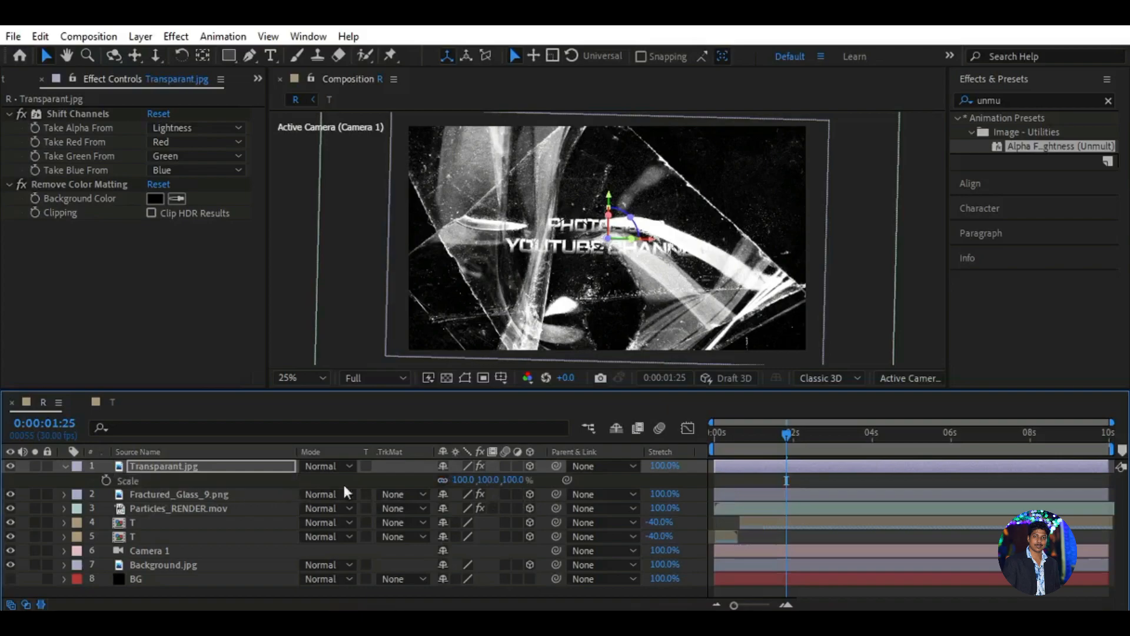
{"action": "left_click", "coordinate": [512, 480]}
{"action": "type", "text": "27"}
{"action": "key", "text": "Return"}
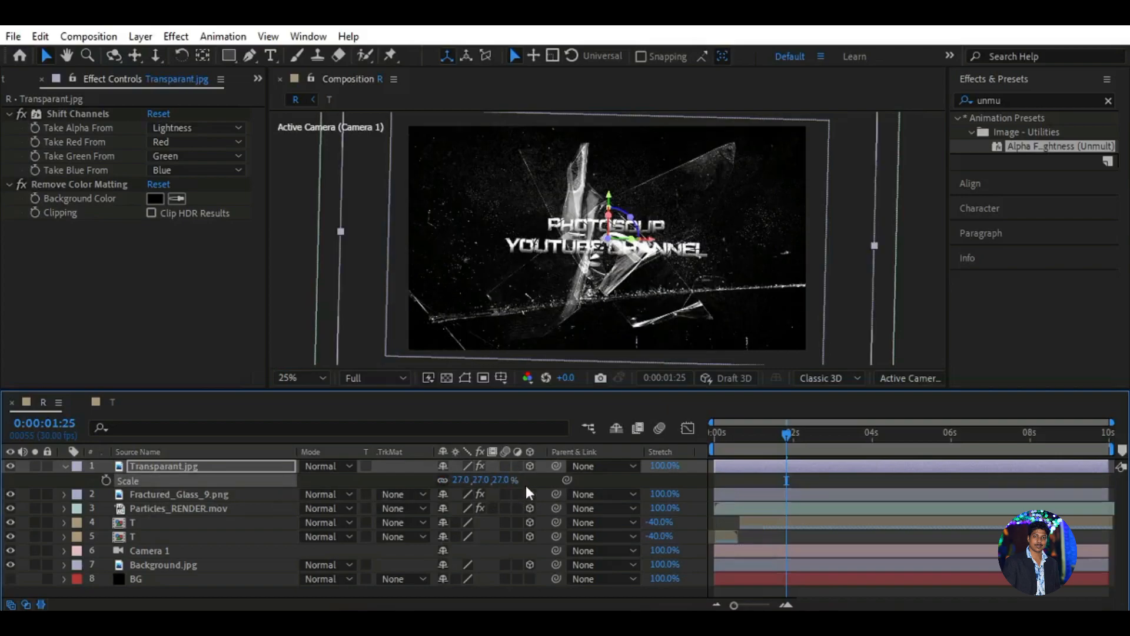
{"action": "left_click_drag", "start_coordinate": [634, 274], "coordinate": [827, 205]}
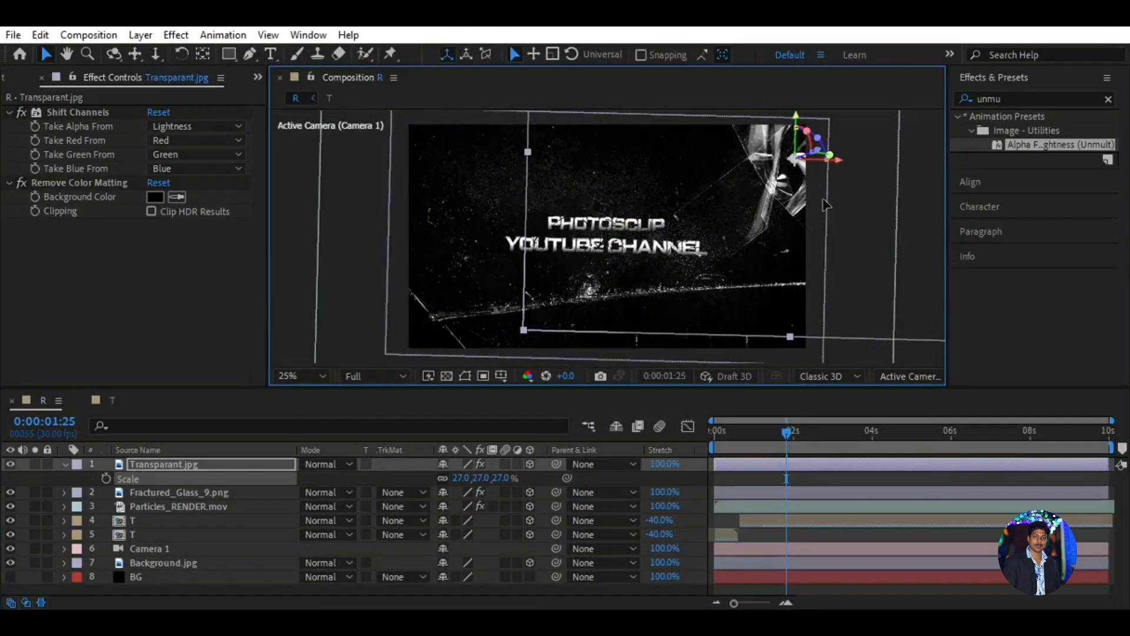
- Set the Transparant.jpg layer's scale to 49% and nudge it slightly right in the frame
{"action": "left_click", "coordinate": [502, 478]}
{"action": "type", "text": "49"}
{"action": "key", "text": "Return"}
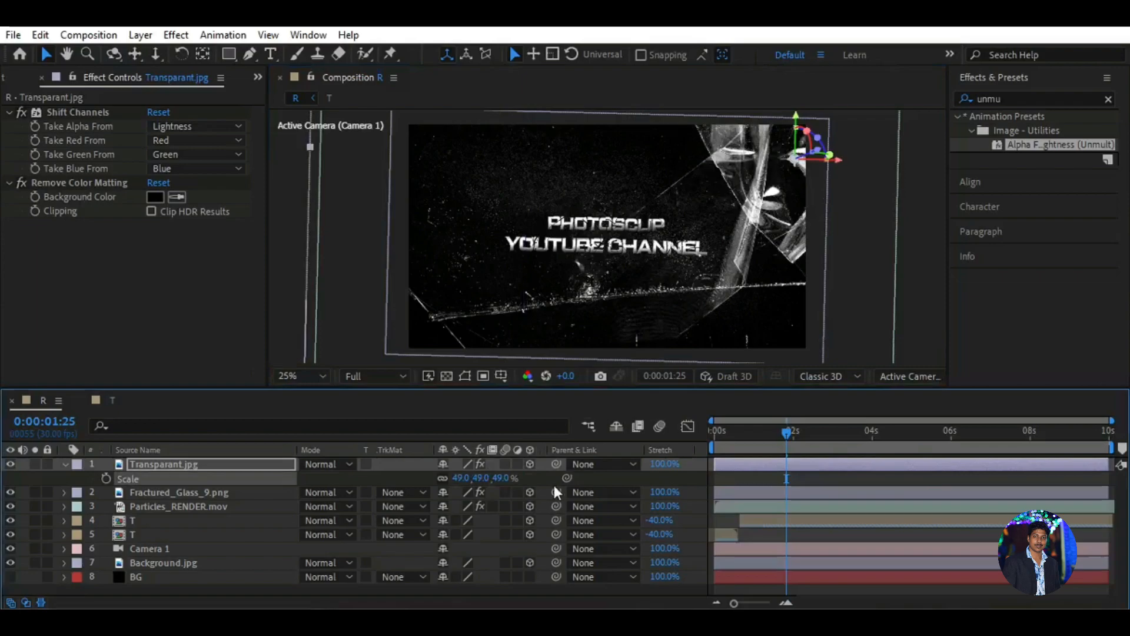
{"action": "mouse_move", "coordinate": [764, 195]}
{"action": "left_mouse_down"}
{"action": "mouse_move", "coordinate": [770, 213]}
{"action": "mouse_move", "coordinate": [759, 199]}
{"action": "mouse_move", "coordinate": [772, 196]}
{"action": "left_mouse_up"}
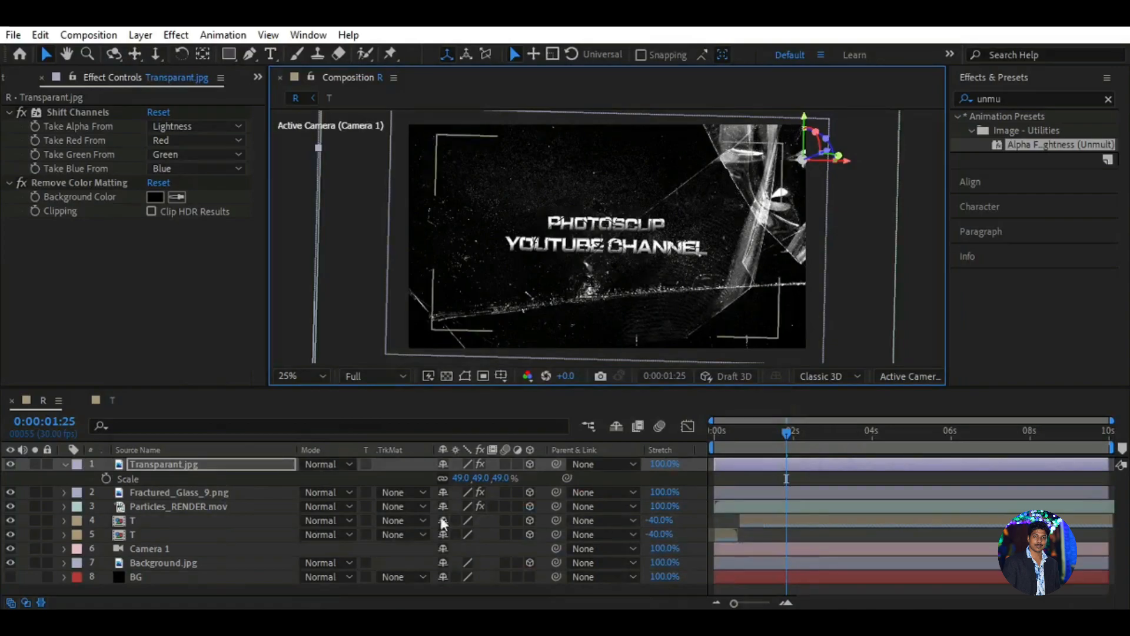
- Set the Transparant.jpg layer's Z orientation to 332° and shift the glass further past the frame's right edge
{"action": "left_click", "coordinate": [245, 467]}
{"action": "key", "text": "r"}
{"action": "left_click", "coordinate": [481, 477]}
{"action": "type", "text": "332"}
{"action": "key", "text": "Return"}
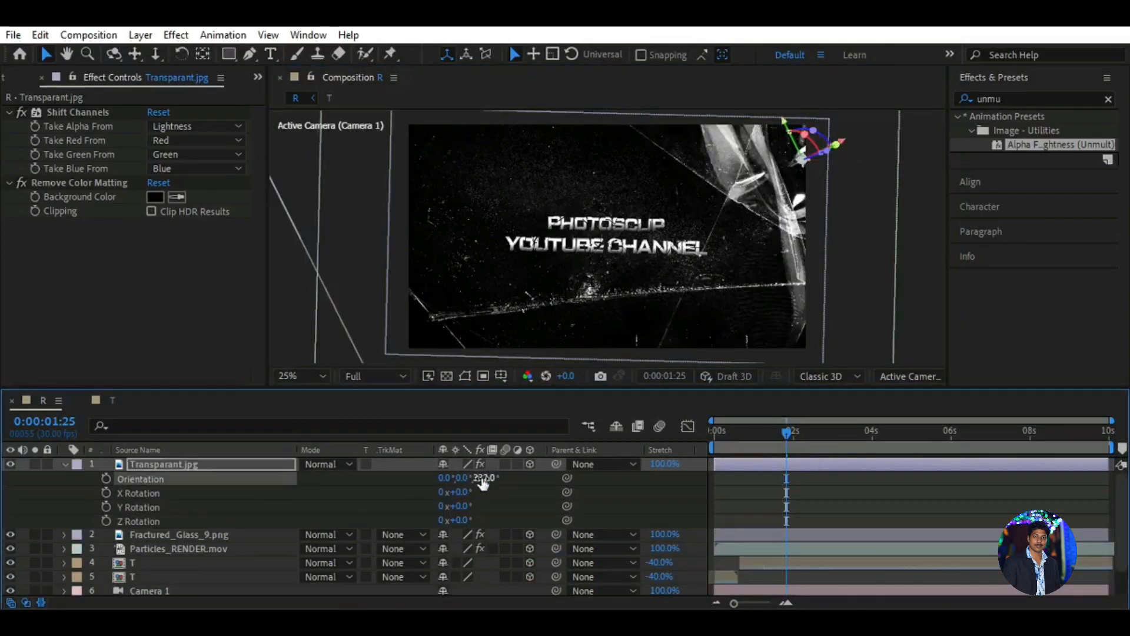
{"action": "left_click", "coordinate": [756, 195]}
{"action": "left_click_drag", "start_coordinate": [783, 189], "coordinate": [789, 189]}
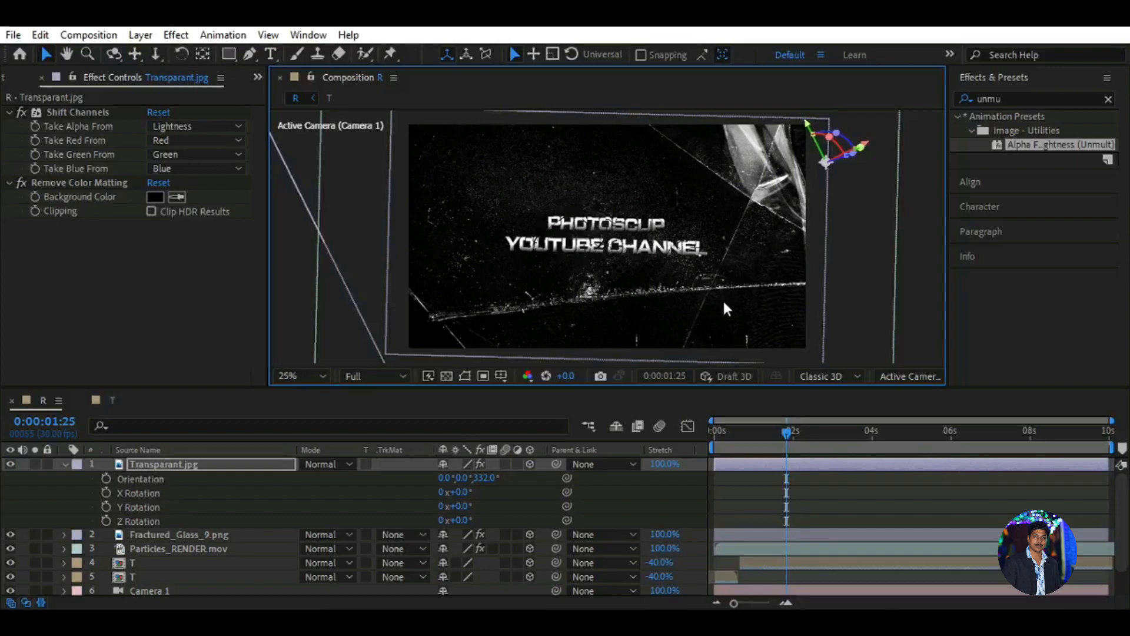
{"action": "left_click_drag", "start_coordinate": [771, 201], "coordinate": [784, 204]}
- Duplicate the Transparant.jpg layer and set the copy's Z orientation to 6°
{"action": "left_click", "coordinate": [193, 465]}
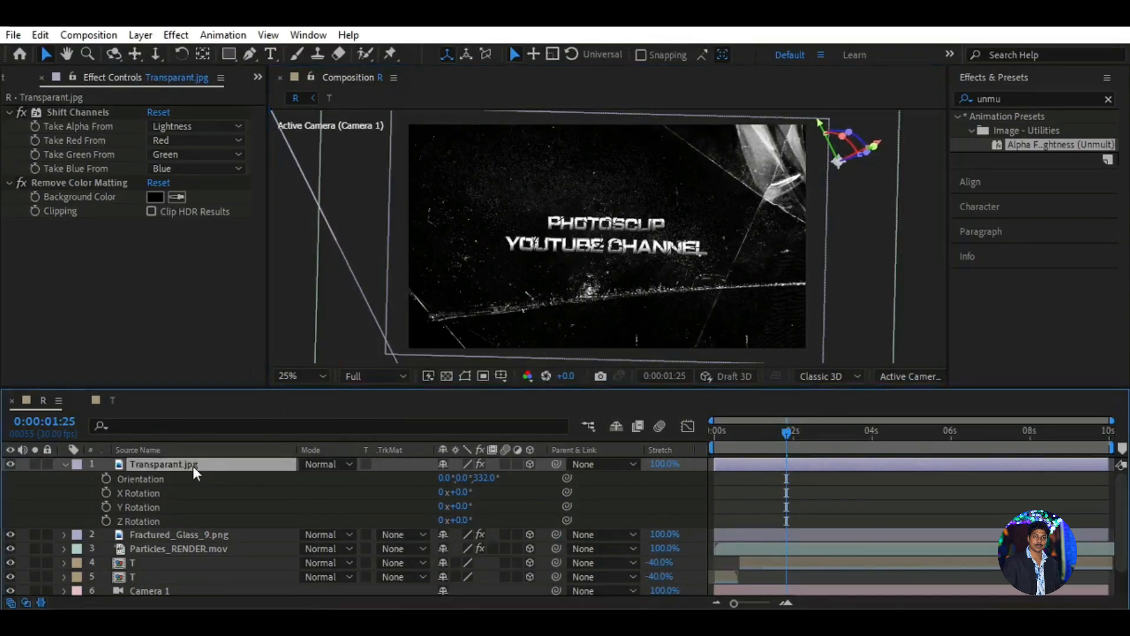
{"action": "key", "text": "ctrl+d"}
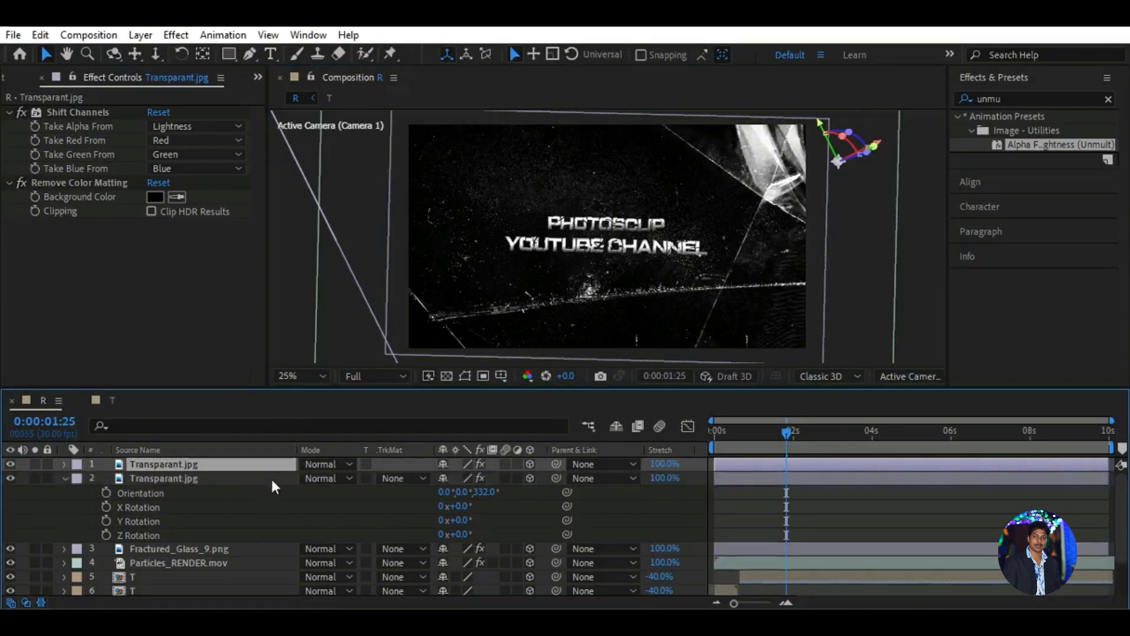
{"action": "key", "text": "r"}
{"action": "left_click_drag", "start_coordinate": [484, 477], "coordinate": [446, 481]}
{"action": "left_click", "coordinate": [486, 477]}
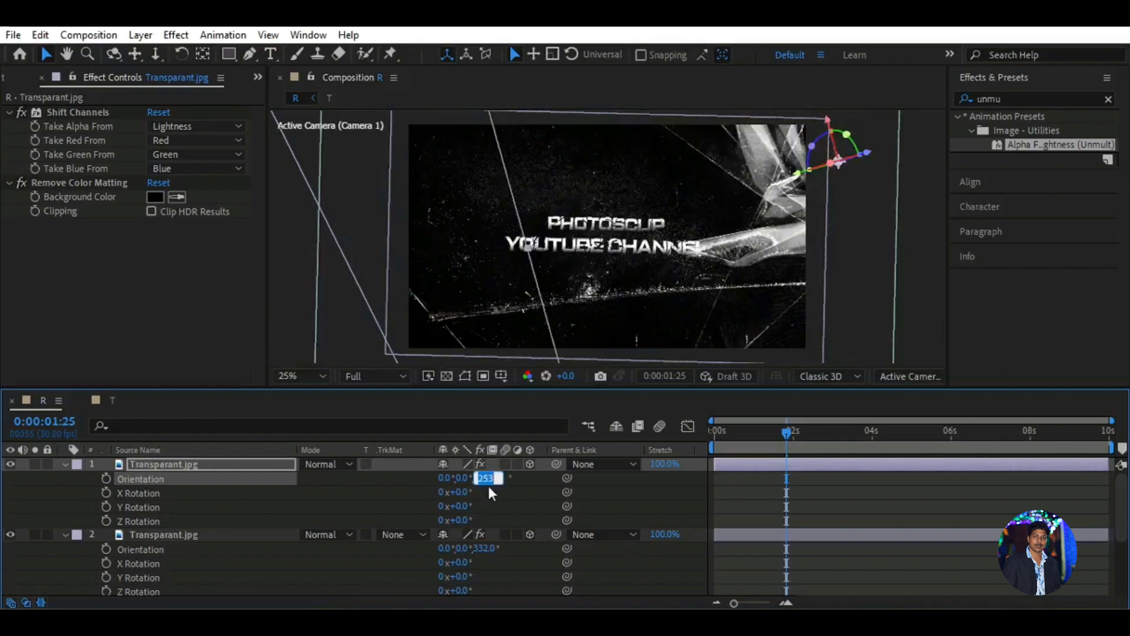
{"action": "type", "text": "6"}
{"action": "left_click", "coordinate": [526, 479]}
- Move the duplicate Transparant.jpg layer to the frame's upper-left corner, at about X 360 and Y 254
{"action": "left_click", "coordinate": [750, 188]}
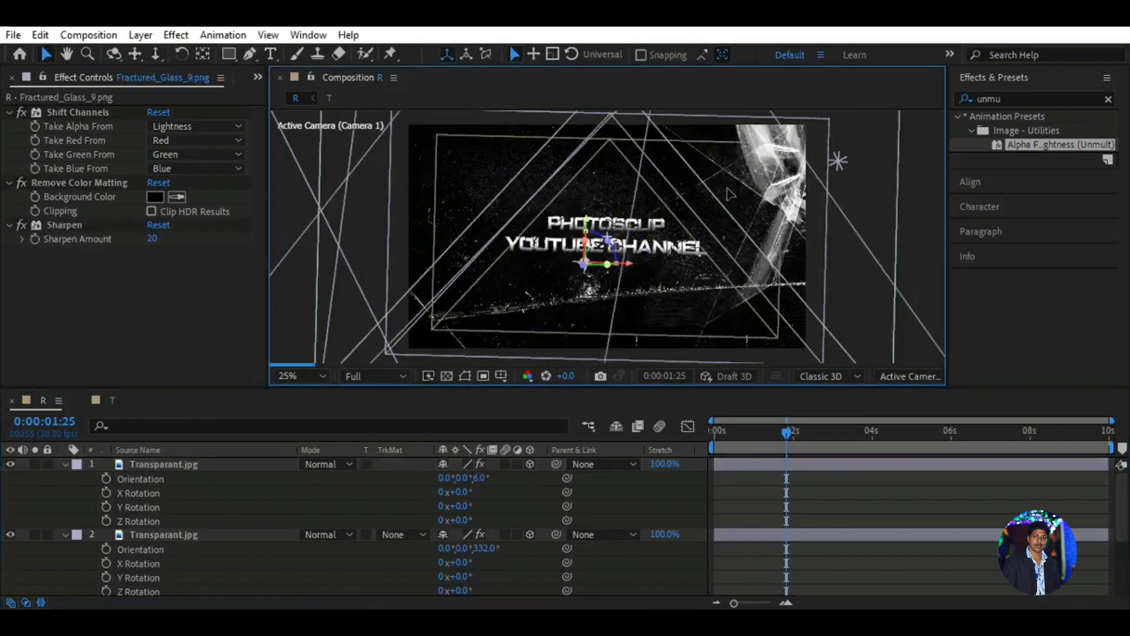
{"action": "left_click_drag", "start_coordinate": [649, 191], "coordinate": [614, 205]}
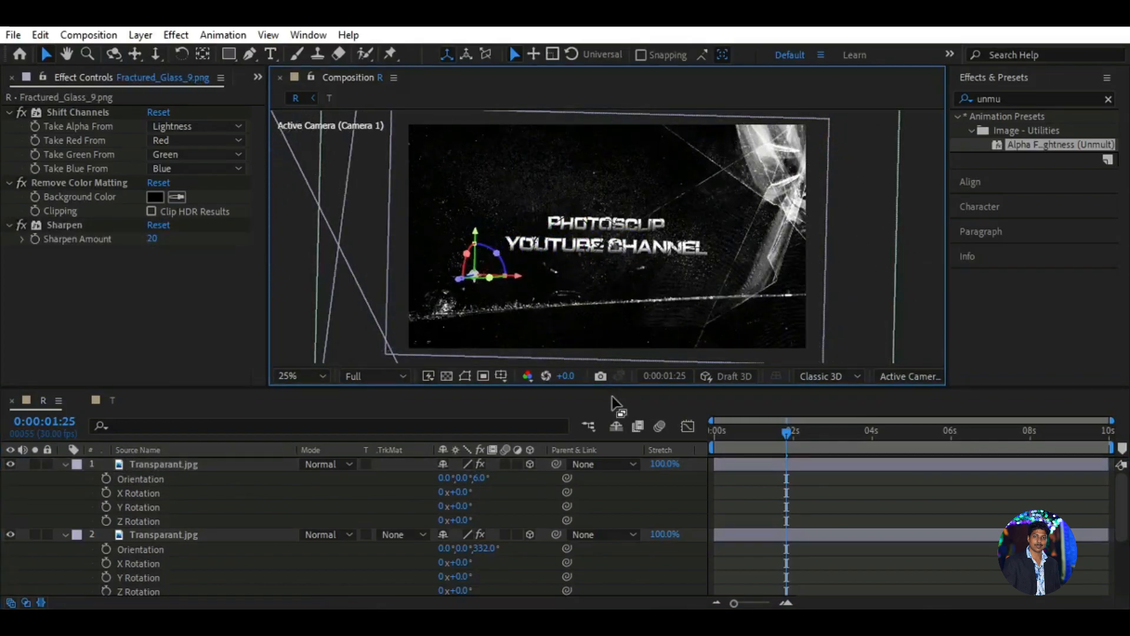
{"action": "left_click", "coordinate": [188, 465]}
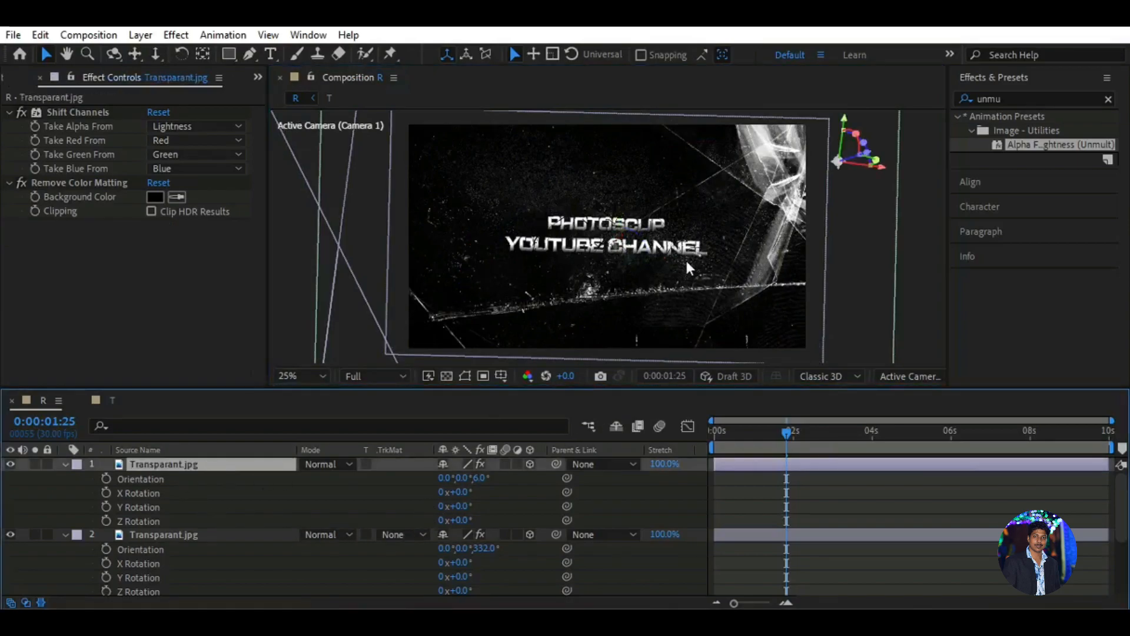
{"action": "left_click_drag", "start_coordinate": [750, 176], "coordinate": [372, 145]}
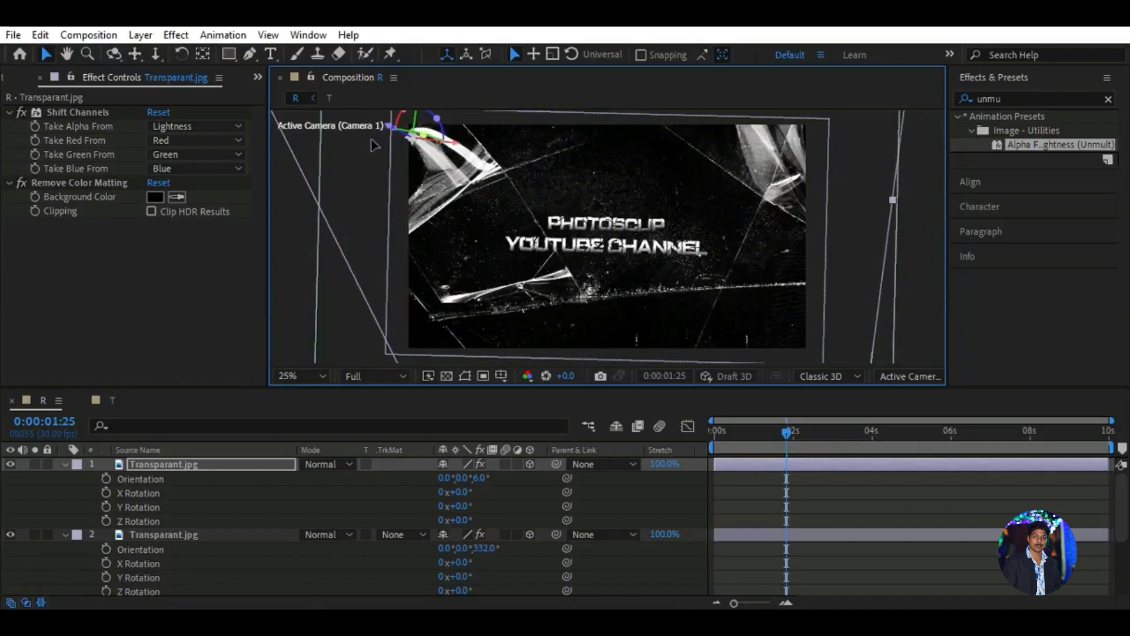
- Set the duplicate Transparant.jpg layer's Z position to -520
{"action": "left_click", "coordinate": [194, 464]}
{"action": "key", "text": "p"}
{"action": "left_click", "coordinate": [502, 478]}
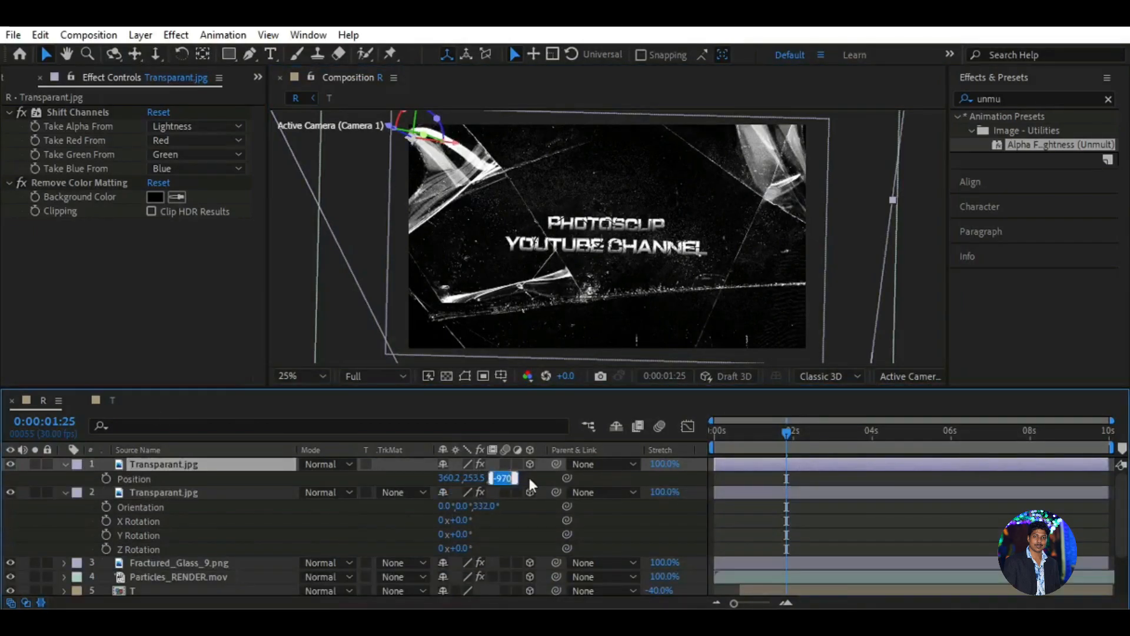
{"action": "type", "text": "-520"}
{"action": "key", "text": "Return"}
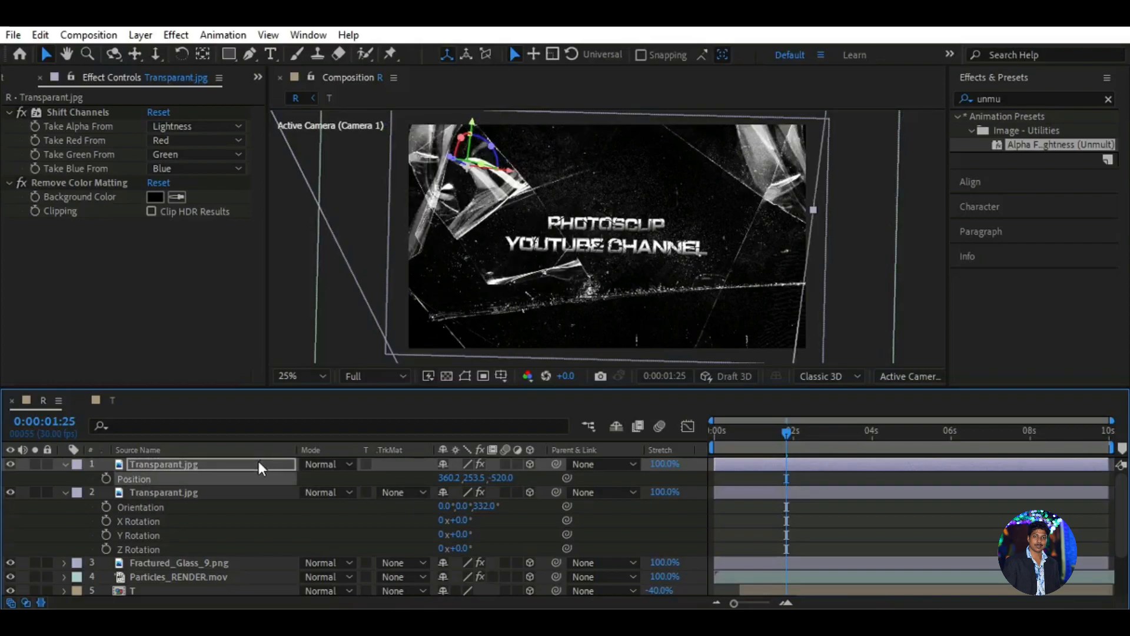
- Set the duplicate's Z orientation to 85° and move it further into the upper-left corner, at about X 108 and Y 180
{"action": "key", "text": "r"}
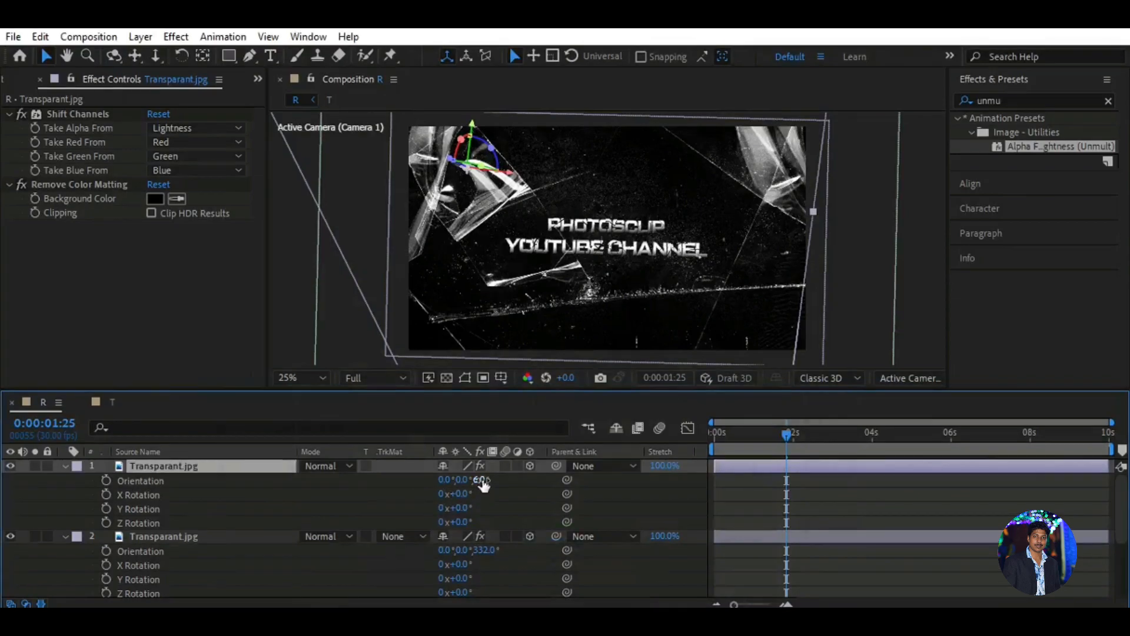
{"action": "left_click_drag", "start_coordinate": [482, 479], "coordinate": [487, 479]}
{"action": "left_click", "coordinate": [487, 480]}
{"action": "type", "text": "85"}
{"action": "key", "text": "Return"}
{"action": "left_click_drag", "start_coordinate": [482, 238], "coordinate": [375, 166]}
- Set the duplicate's Z position to -152 and shift it up and left to about X -60 and Y 94
{"action": "left_click", "coordinate": [246, 469]}
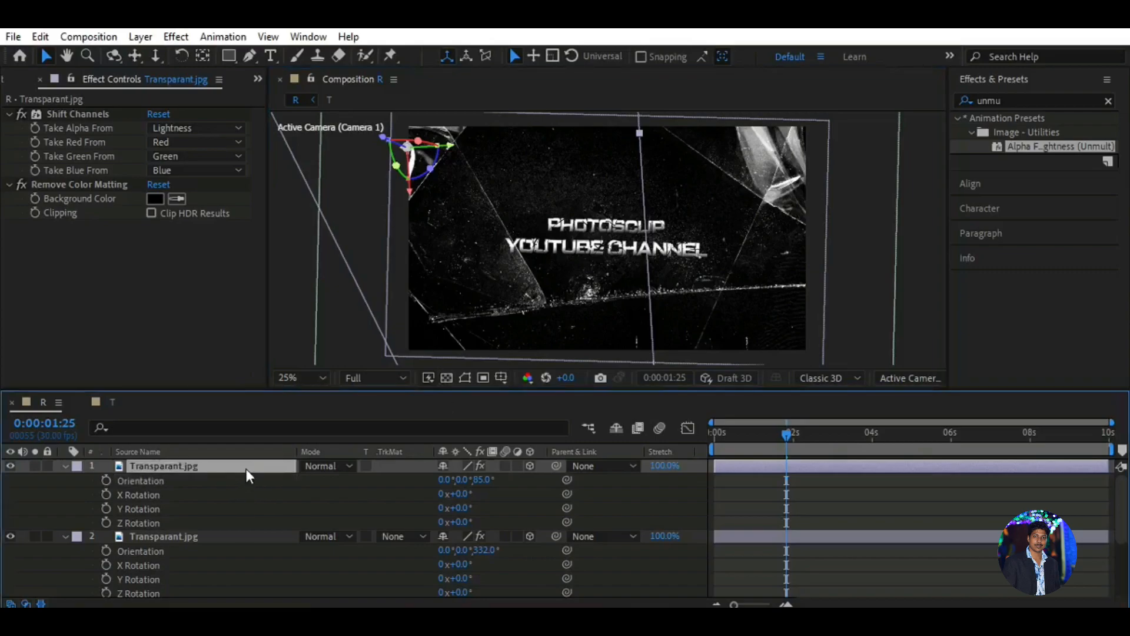
{"action": "key", "text": "p"}
{"action": "left_click", "coordinate": [503, 480]}
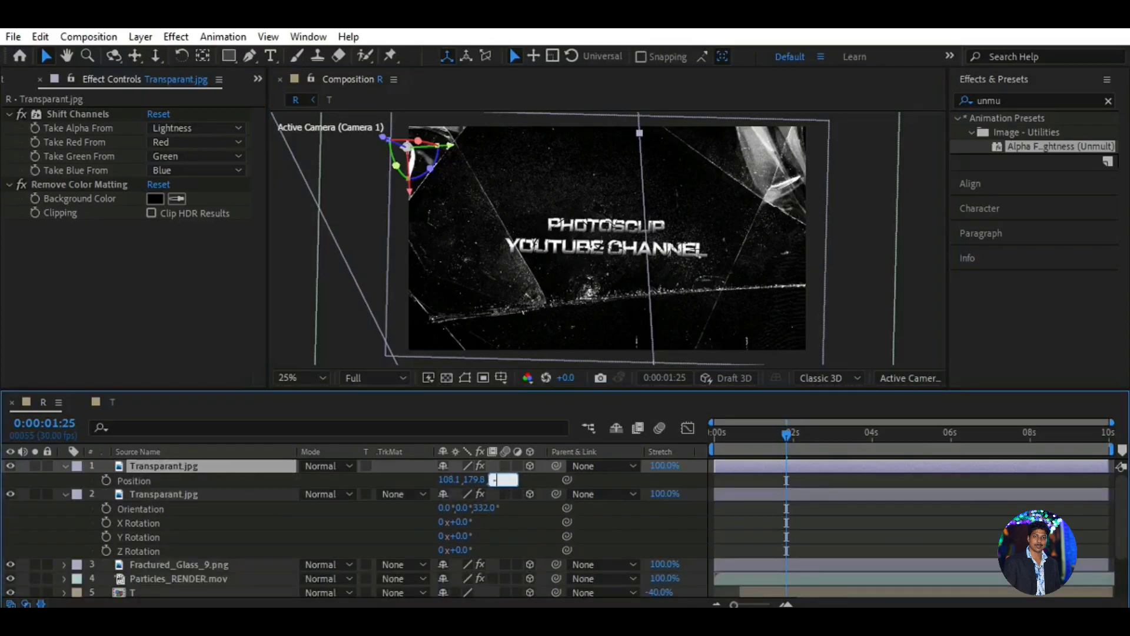
{"action": "key", "text": "Return"}
{"action": "left_click_drag", "start_coordinate": [454, 218], "coordinate": [421, 203]}
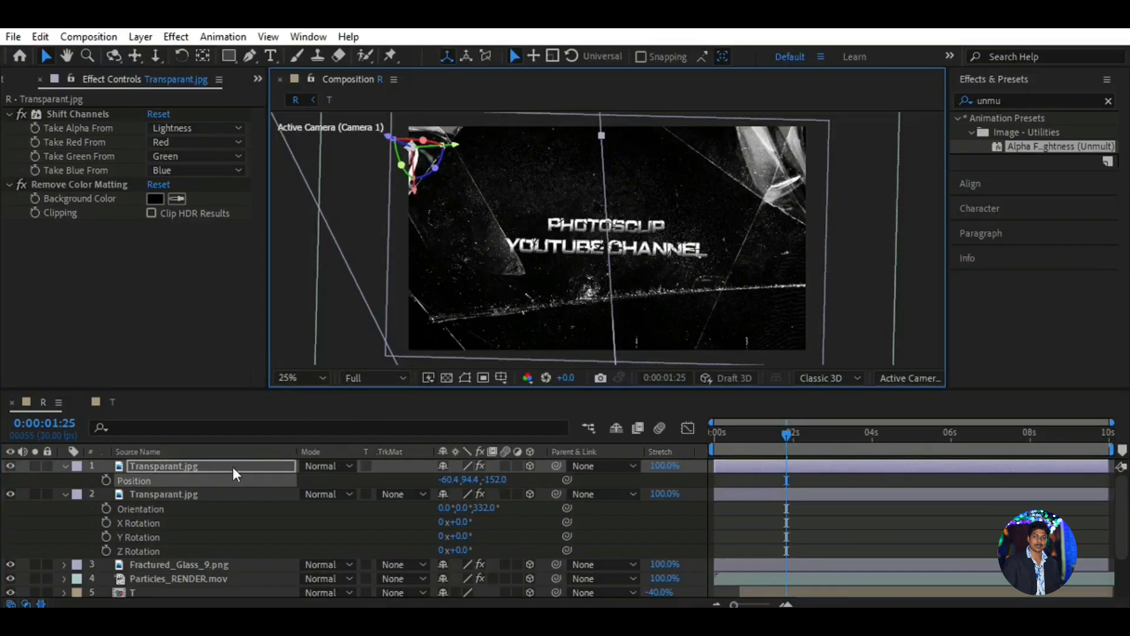
- Set the duplicate Transparant.jpg layer's scale to 60% and collapse its properties
{"action": "key", "text": "r"}
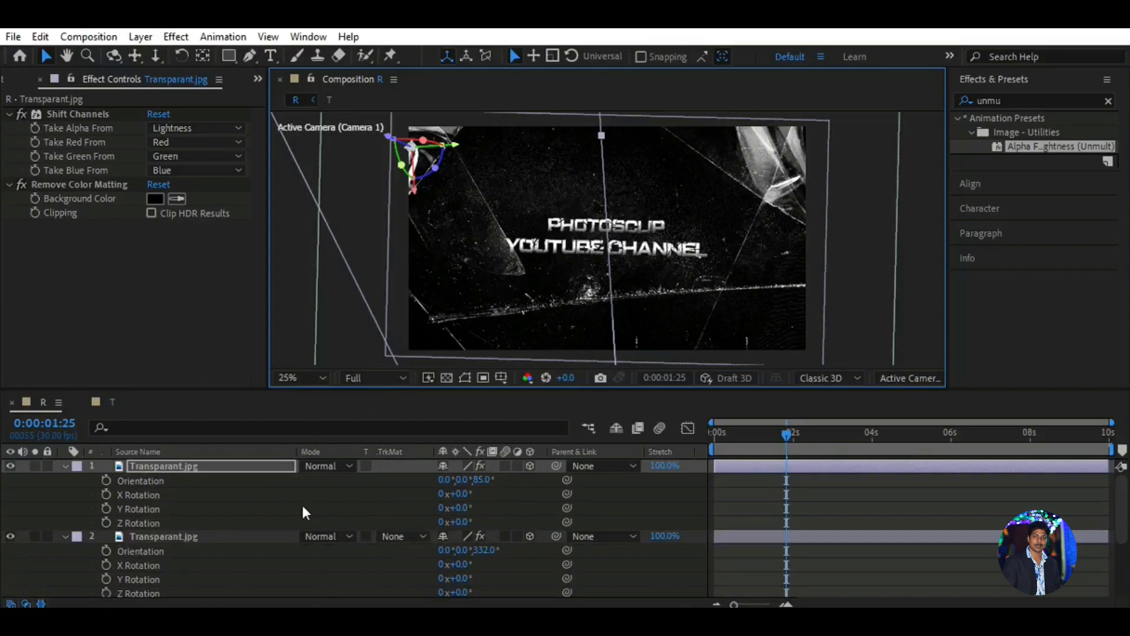
{"action": "key", "text": "s"}
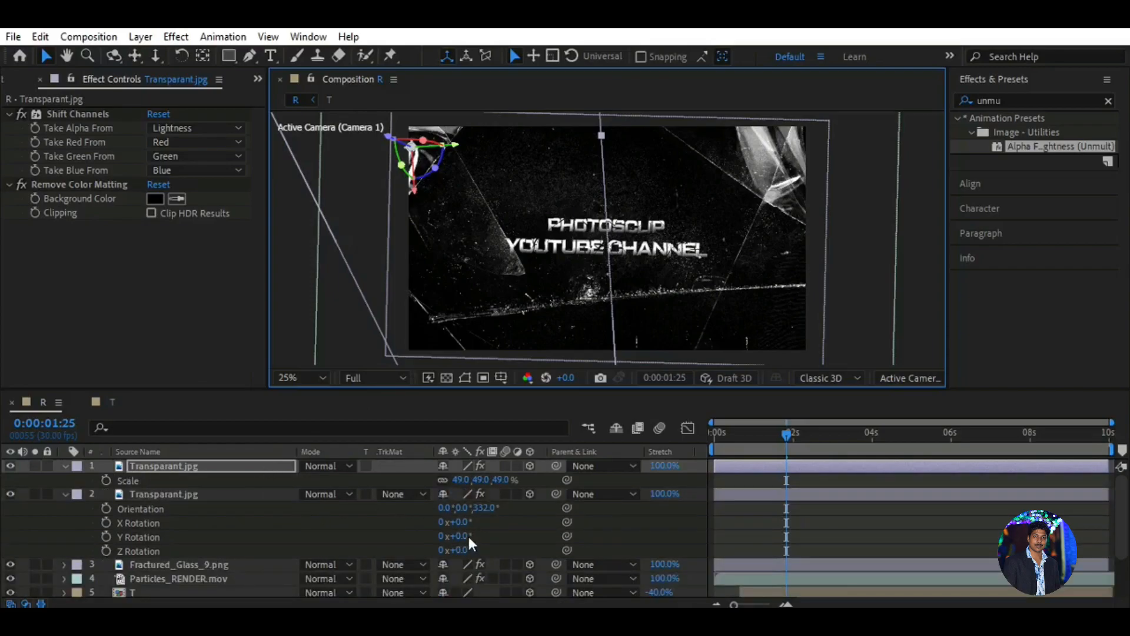
{"action": "left_click", "coordinate": [501, 479]}
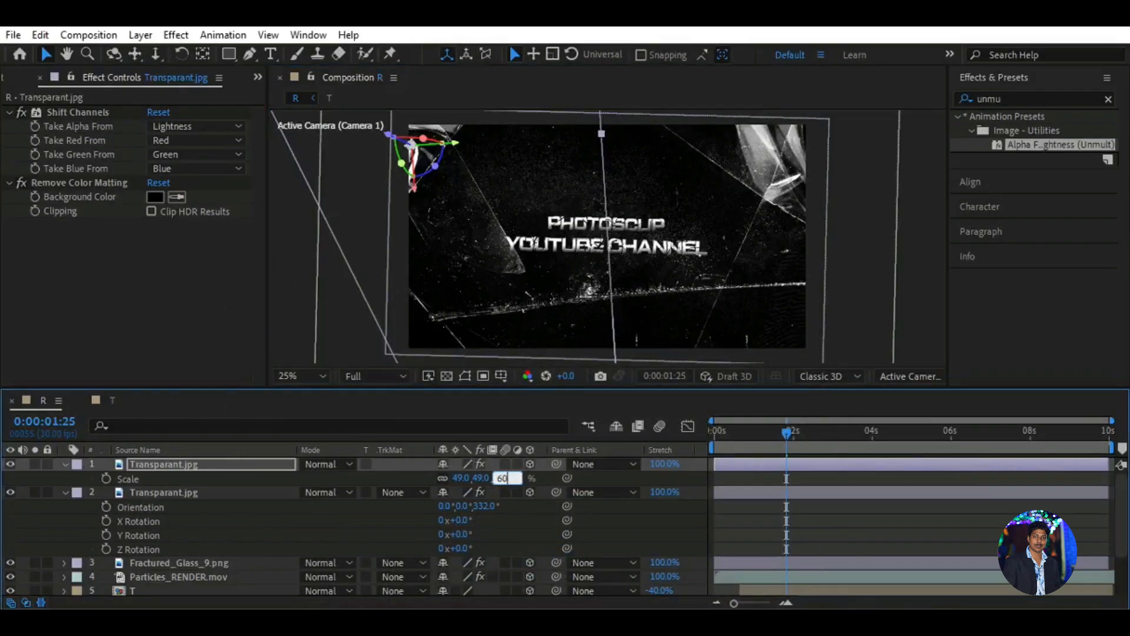
{"action": "key", "text": "Return"}
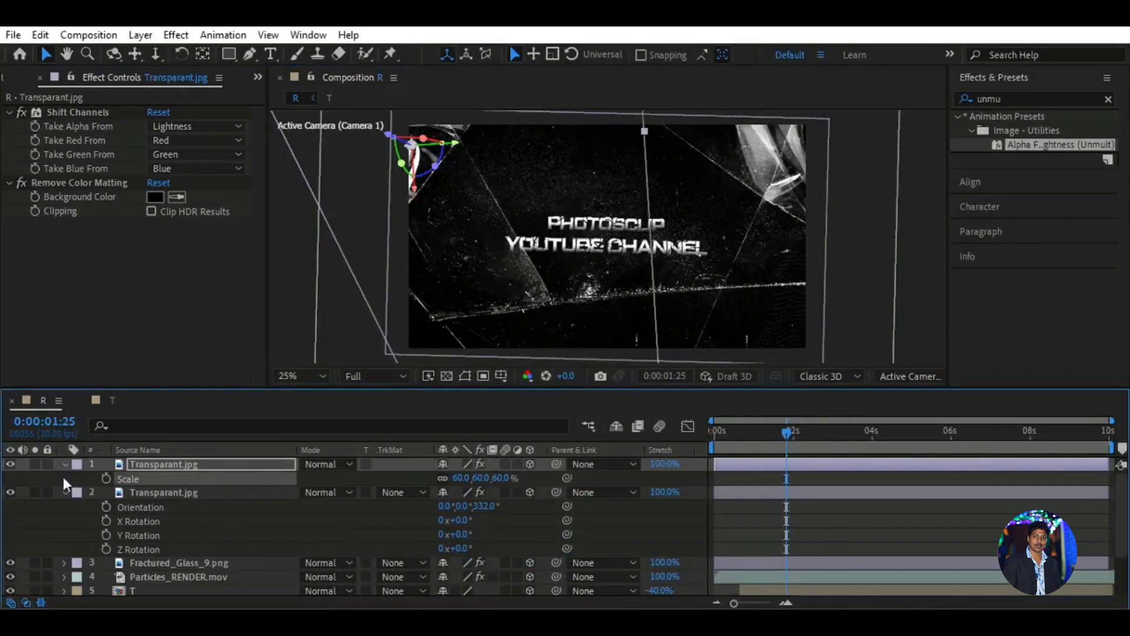
{"action": "left_click", "coordinate": [65, 464]}
- Set the original Transparant.jpg layer's scale to 60% and collapse its properties
{"action": "left_click", "coordinate": [161, 477]}
{"action": "key", "text": "s"}
{"action": "left_click", "coordinate": [500, 492]}
{"action": "type", "text": "60"}
{"action": "key", "text": "Return"}
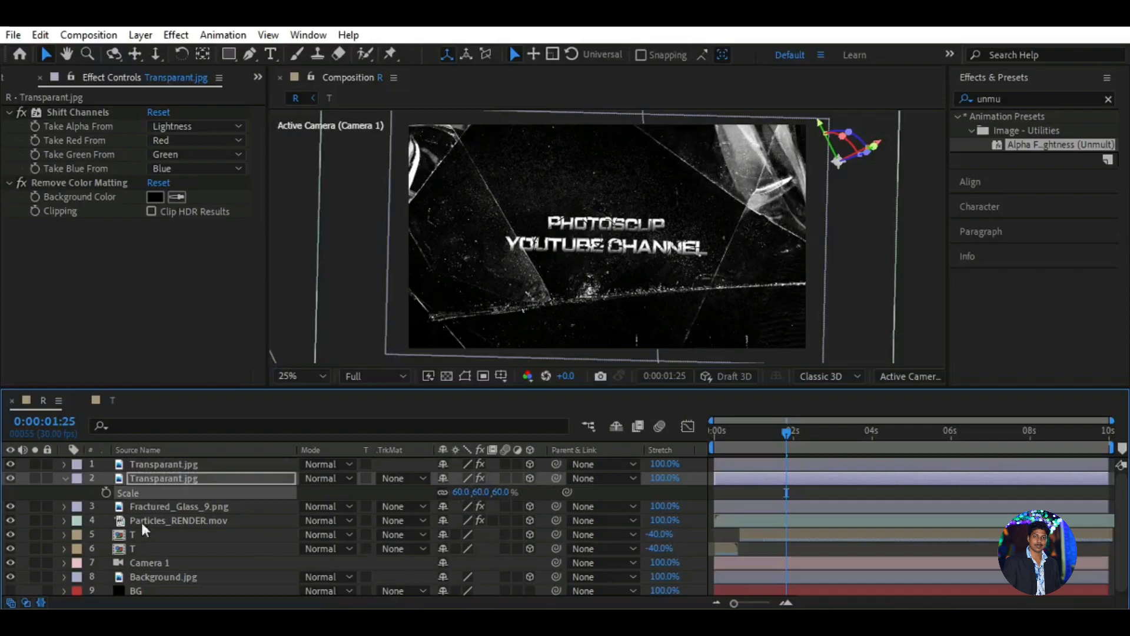
{"action": "left_click", "coordinate": [65, 478]}
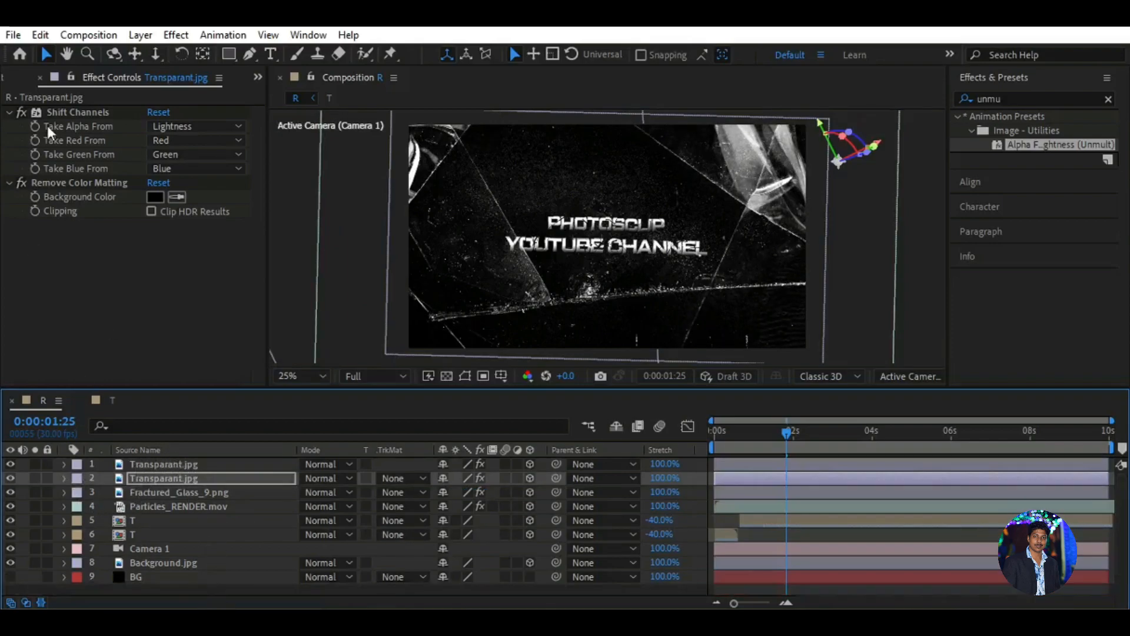
- Add the shattered-glass design-space image as the uppermost layer, make it 3D, and apply the Alpha From Lightness (Unmult) preset
{"action": "left_click", "coordinate": [257, 77]}
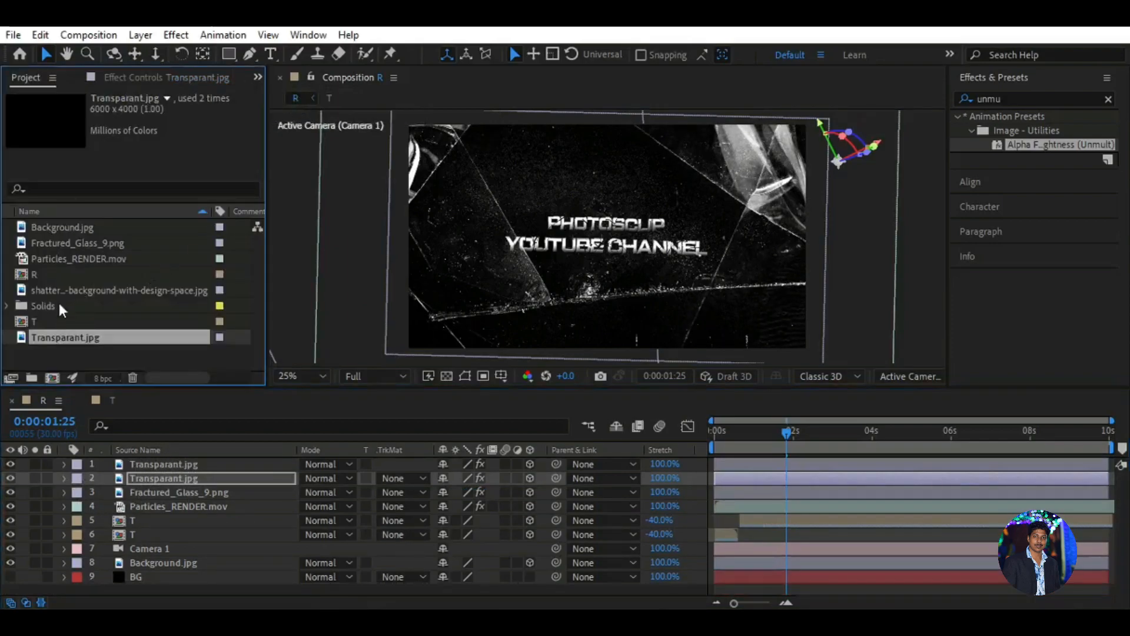
{"action": "left_click", "coordinate": [69, 244]}
{"action": "left_click", "coordinate": [73, 227]}
{"action": "left_click_drag", "start_coordinate": [65, 289], "coordinate": [229, 480]}
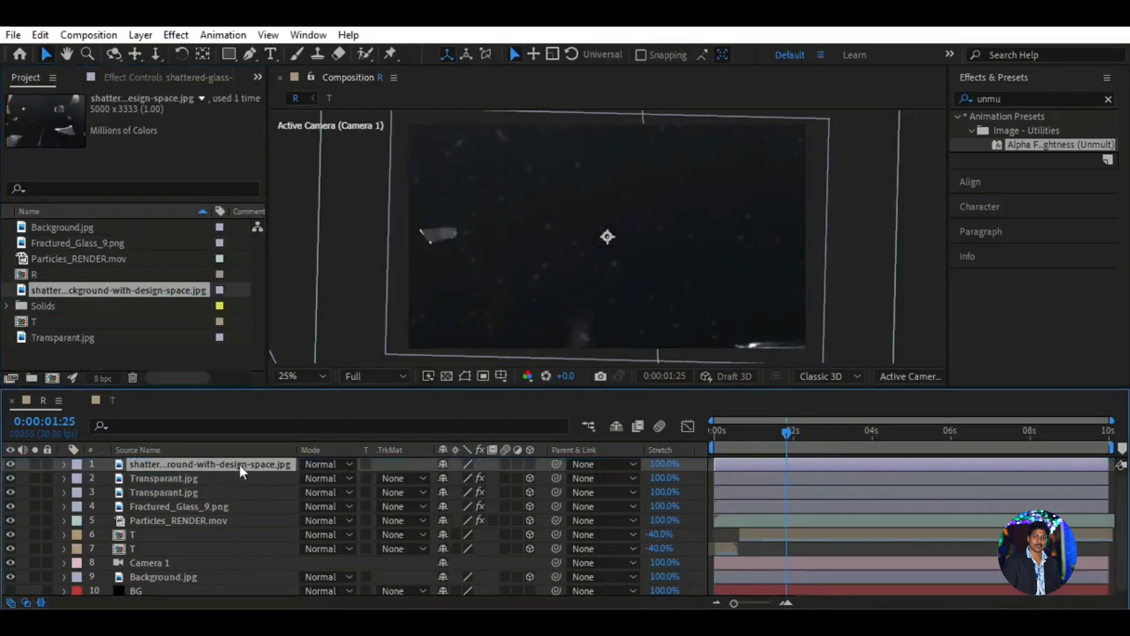
{"action": "left_click", "coordinate": [530, 463]}
{"action": "left_click_drag", "start_coordinate": [1059, 144], "coordinate": [210, 466]}
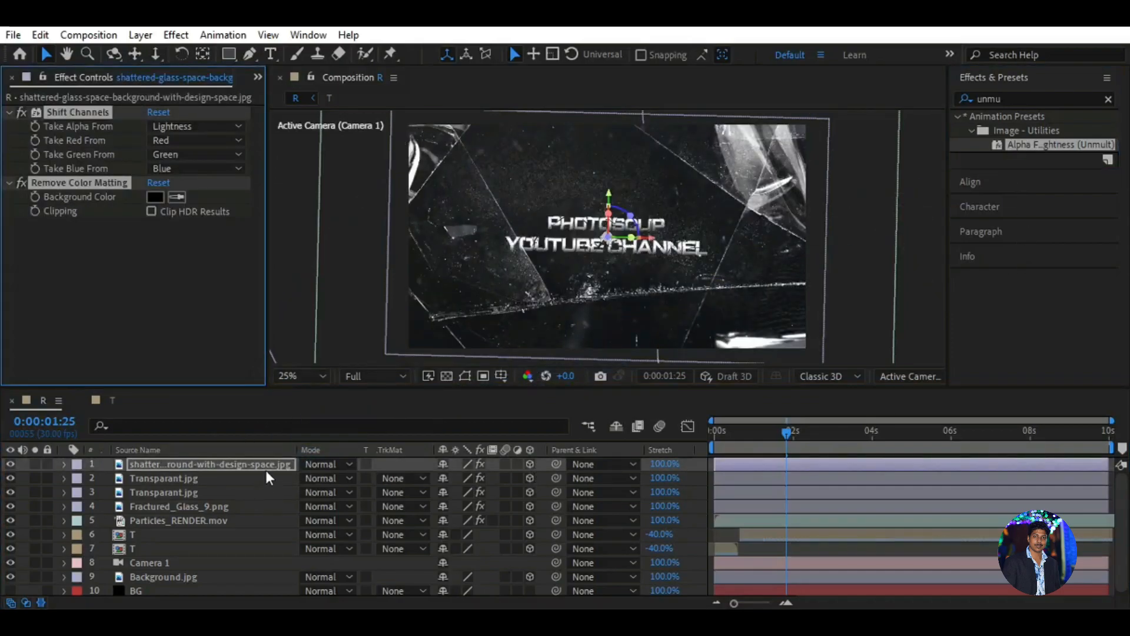
- Set the shattered-glass layer's Z position to -517
{"action": "key", "text": "p"}
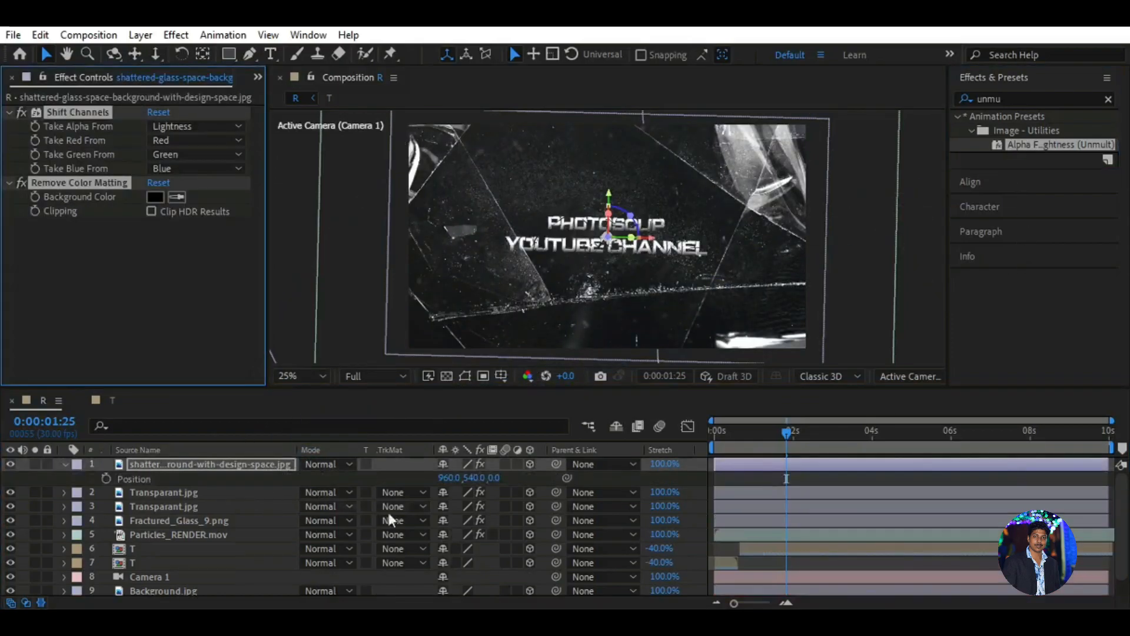
{"action": "left_click", "coordinate": [494, 477]}
{"action": "type", "text": "-5"}
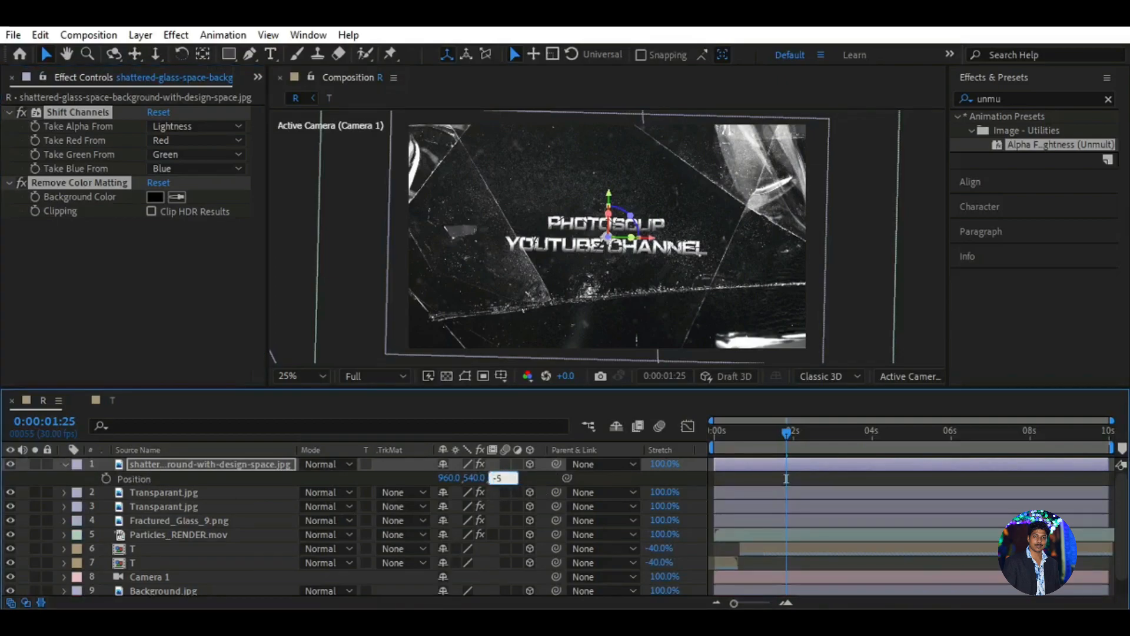
{"action": "type", "text": "17"}
{"action": "key", "text": "Return"}
- Set the shattered-glass layer's scale to 41%
{"action": "key", "text": "s"}
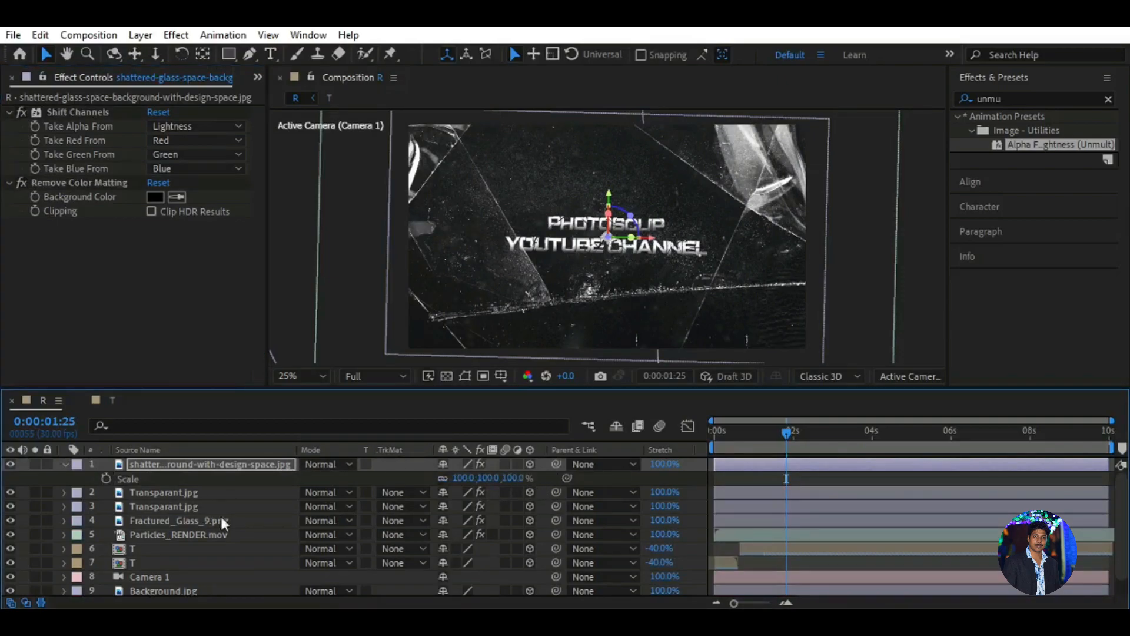
{"action": "left_click", "coordinate": [512, 477]}
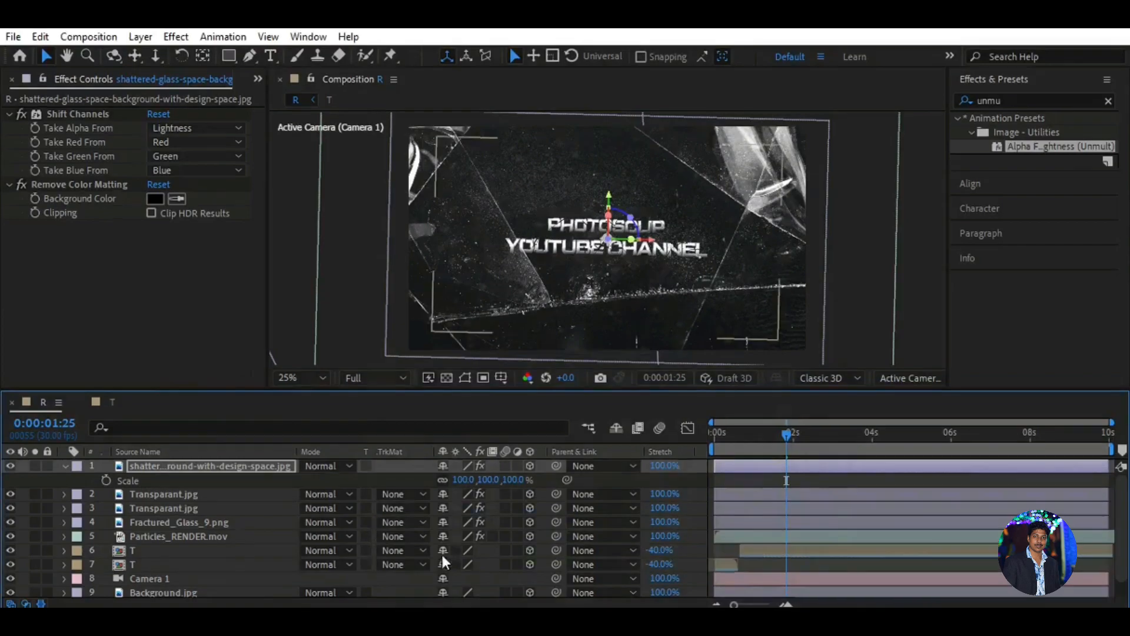
{"action": "type", "text": "41"}
{"action": "key", "text": "Return"}
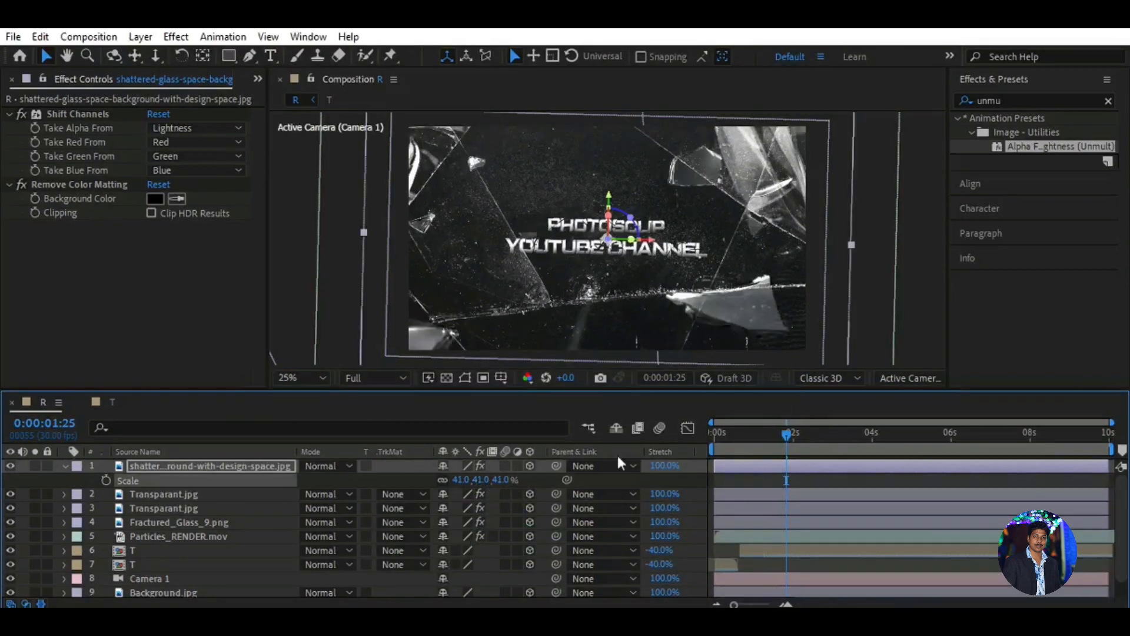
- Try a slight contrast S-curve with the Curves effect on the shattered-glass layer, and remove the effect
{"action": "double_click", "coordinate": [1007, 102]}
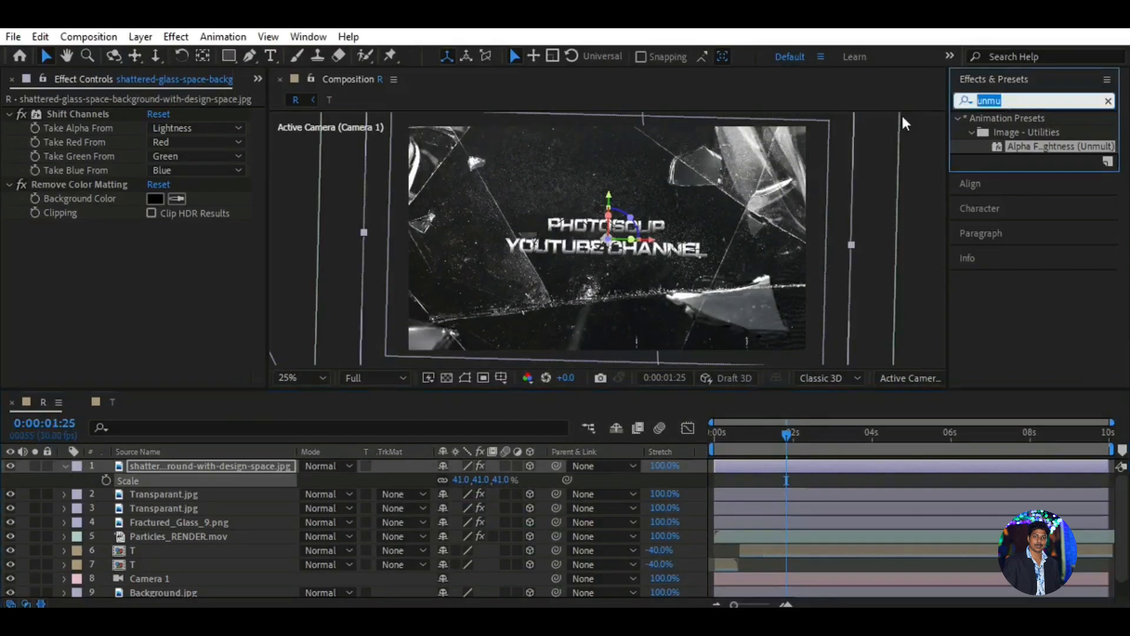
{"action": "type", "text": "cu"}
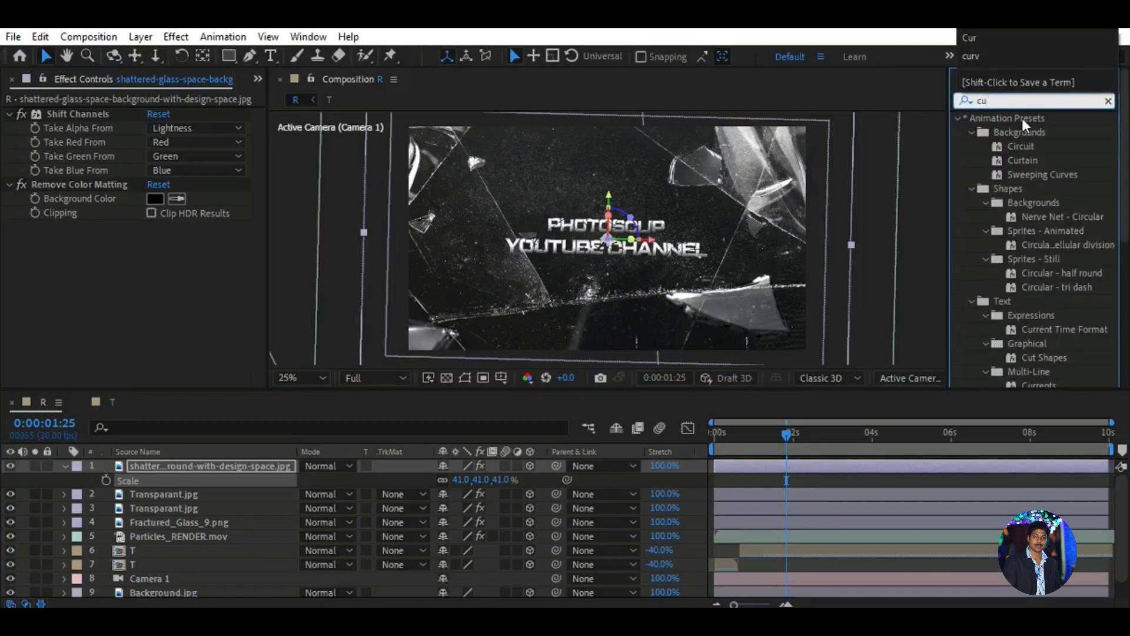
{"action": "type", "text": "r"}
{"action": "left_click", "coordinate": [1036, 287]}
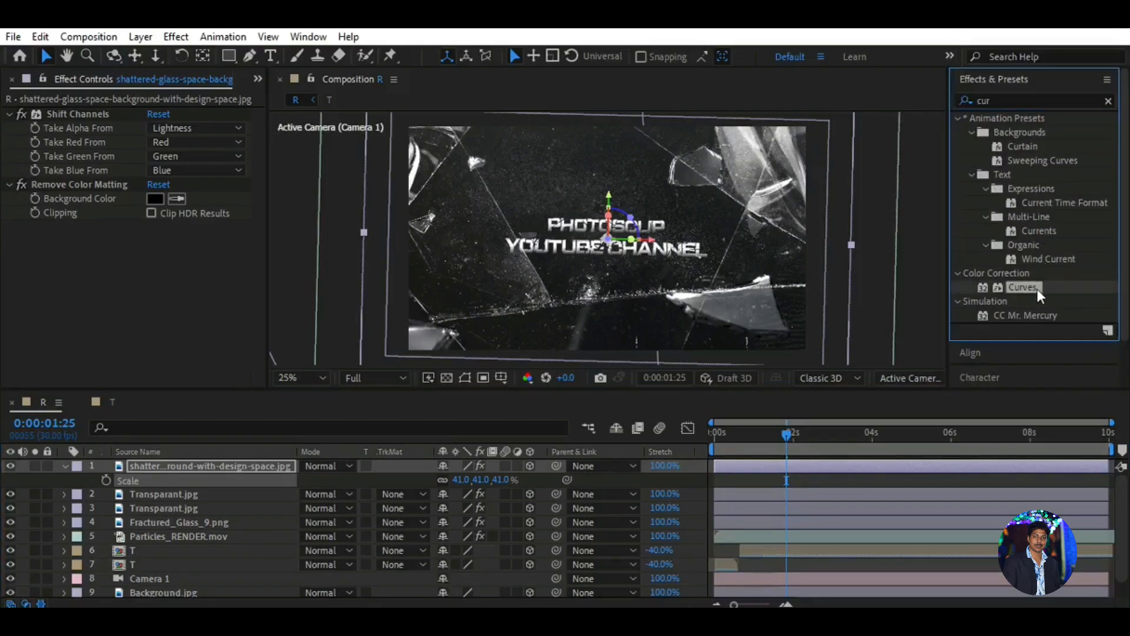
{"action": "left_click_drag", "start_coordinate": [578, 386], "coordinate": [229, 465]}
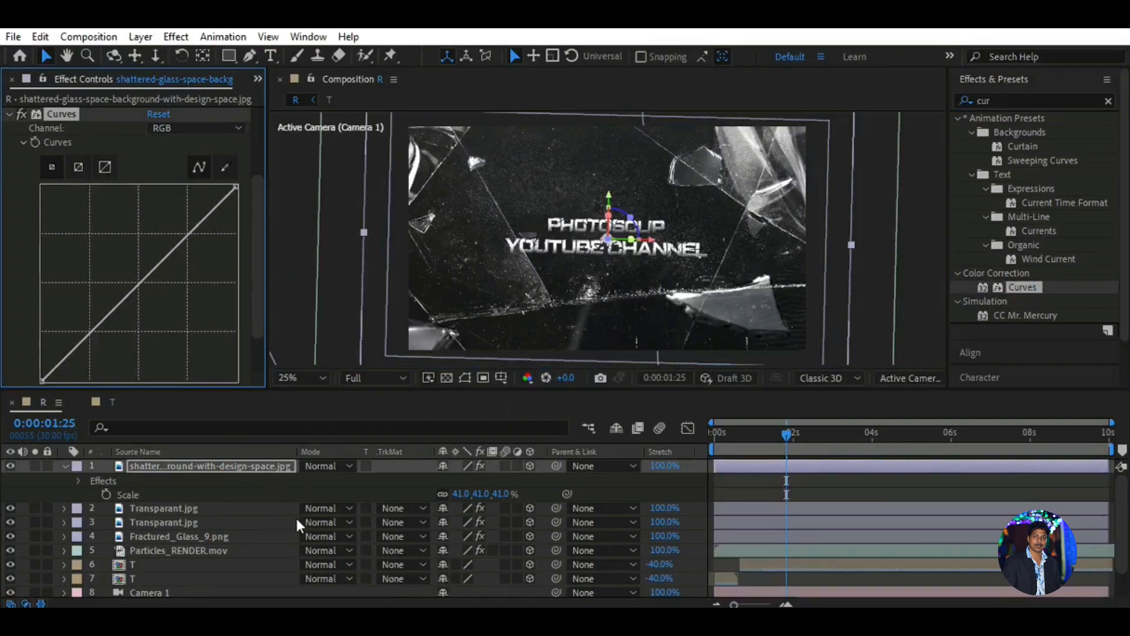
{"action": "left_click_drag", "start_coordinate": [91, 331], "coordinate": [98, 340]}
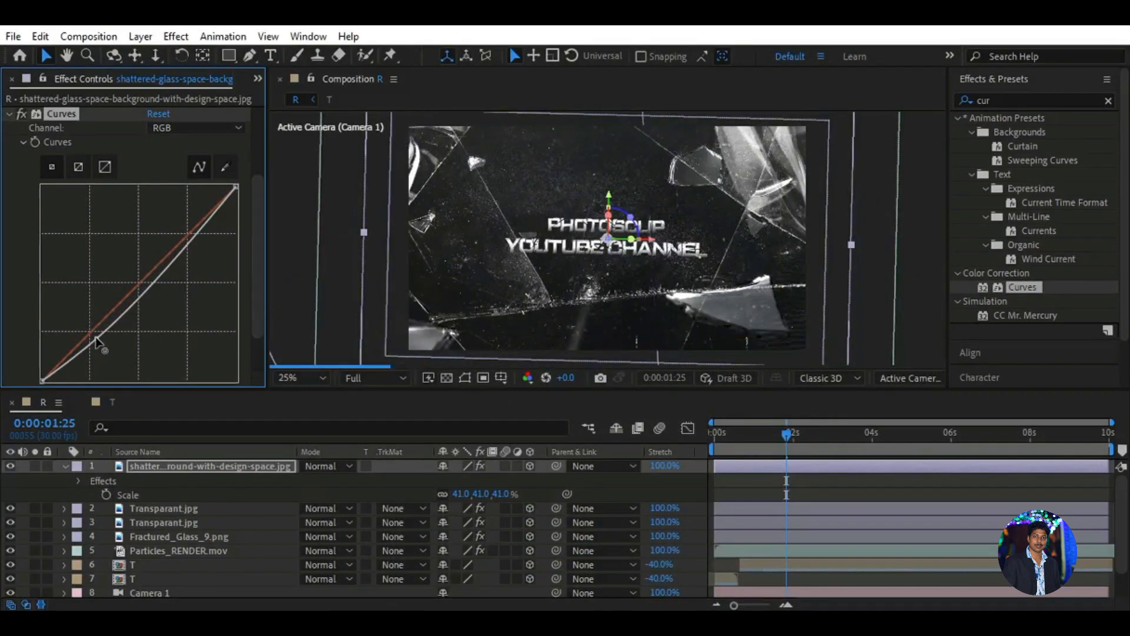
{"action": "mouse_move", "coordinate": [190, 242]}
{"action": "left_mouse_down"}
{"action": "mouse_move", "coordinate": [180, 223]}
{"action": "mouse_move", "coordinate": [170, 236]}
{"action": "left_mouse_up"}
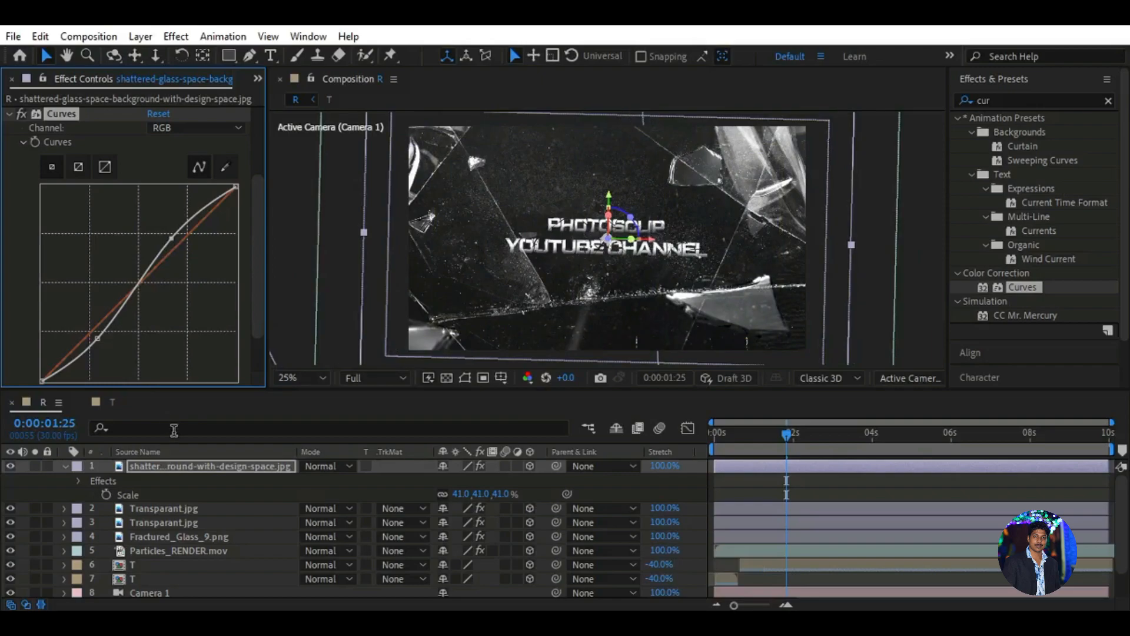
{"action": "key", "text": "Delete"}
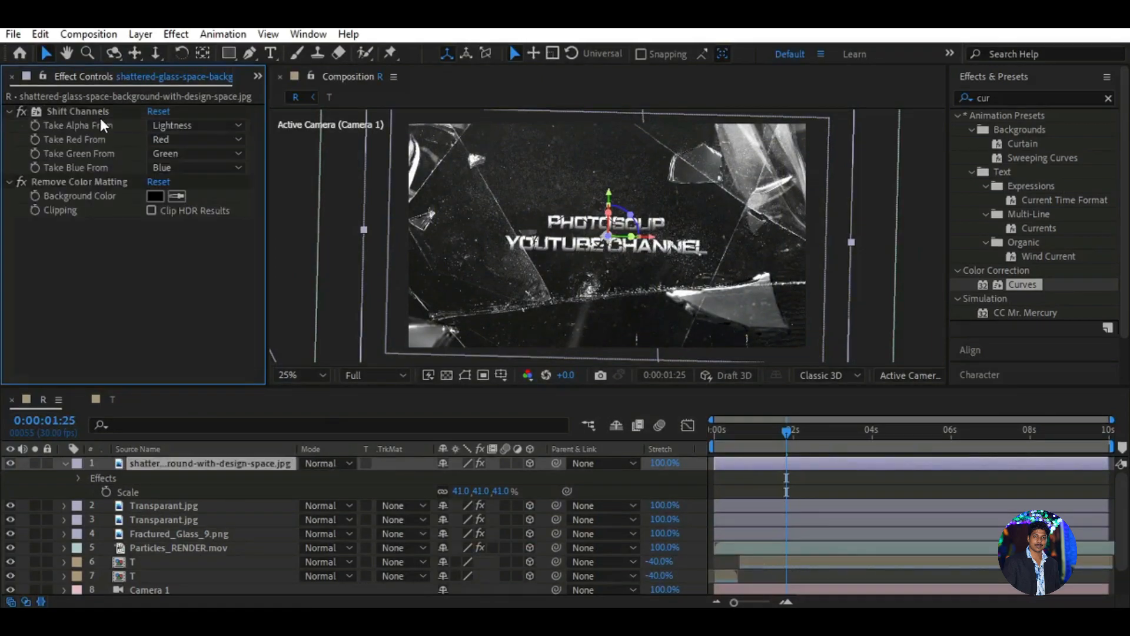
- Collapse the shattered-glass layer's properties and inspect the composition at 12.5% magnification before restoring 25%
{"action": "left_click", "coordinate": [258, 76]}
{"action": "left_click", "coordinate": [283, 92]}
{"action": "left_click", "coordinate": [64, 463]}
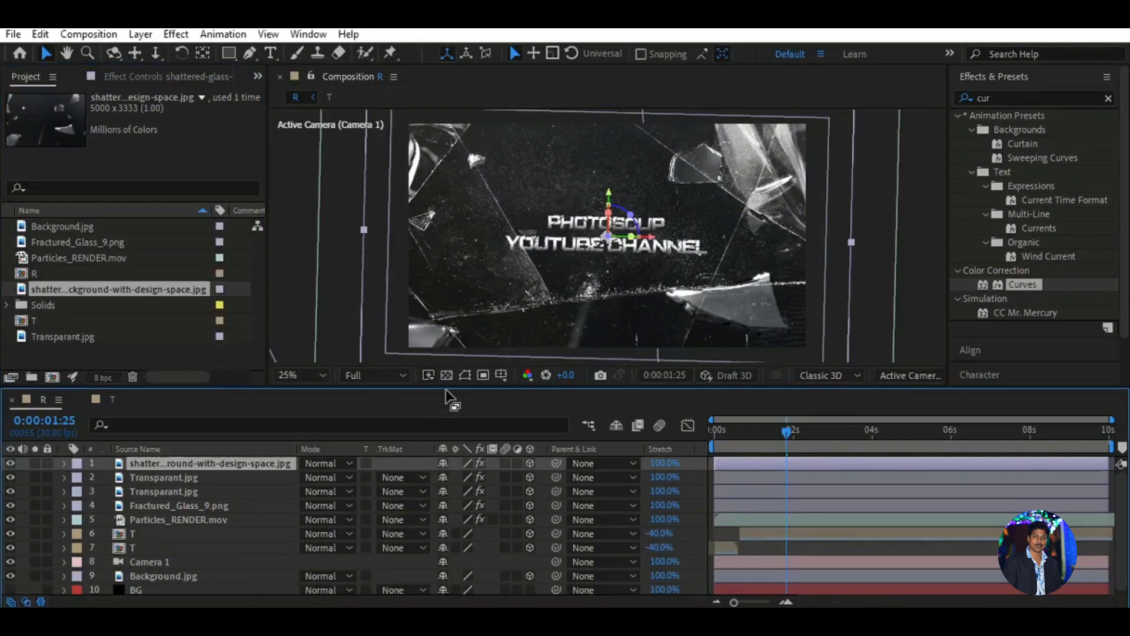
{"action": "left_click_drag", "start_coordinate": [186, 289], "coordinate": [397, 374]}
{"action": "left_click", "coordinate": [298, 362]}
{"action": "left_click", "coordinate": [300, 162]}
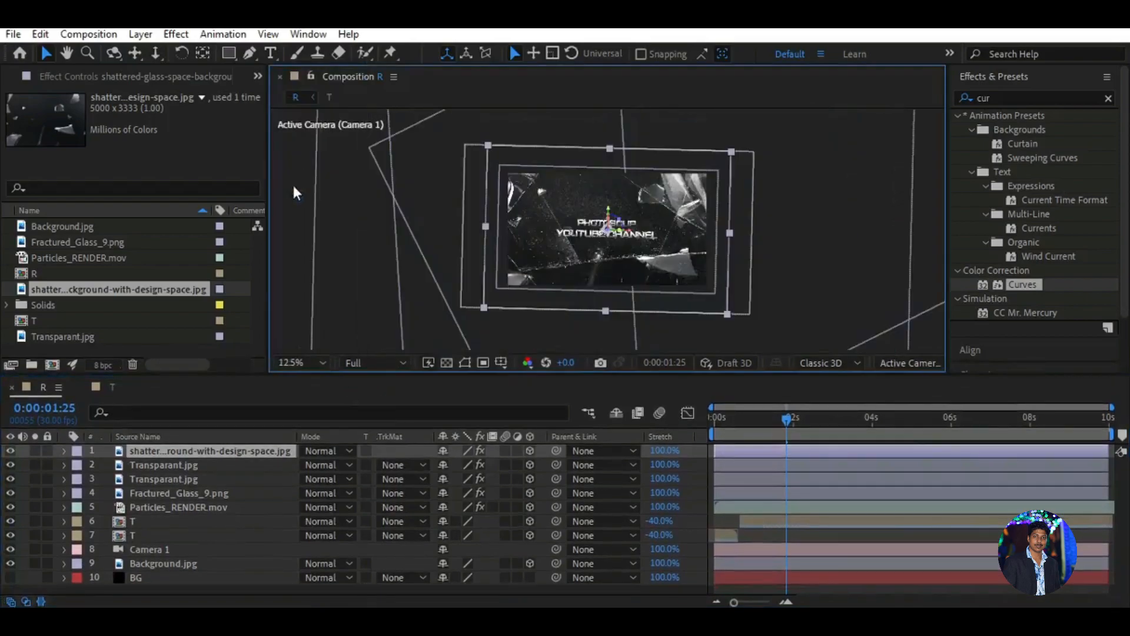
{"action": "left_click", "coordinate": [317, 363]}
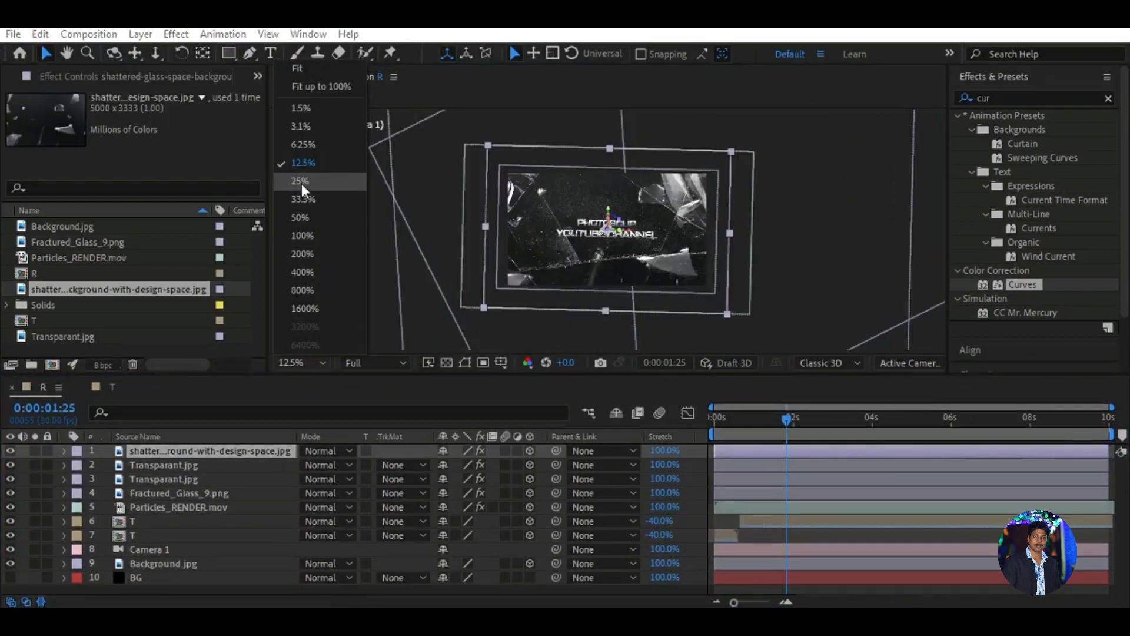
{"action": "left_click", "coordinate": [300, 181]}
- Create an adjustment layer above all other layers and rename it cc
{"action": "right_click", "coordinate": [202, 588]}
{"action": "mouse_move", "coordinate": [301, 384]}
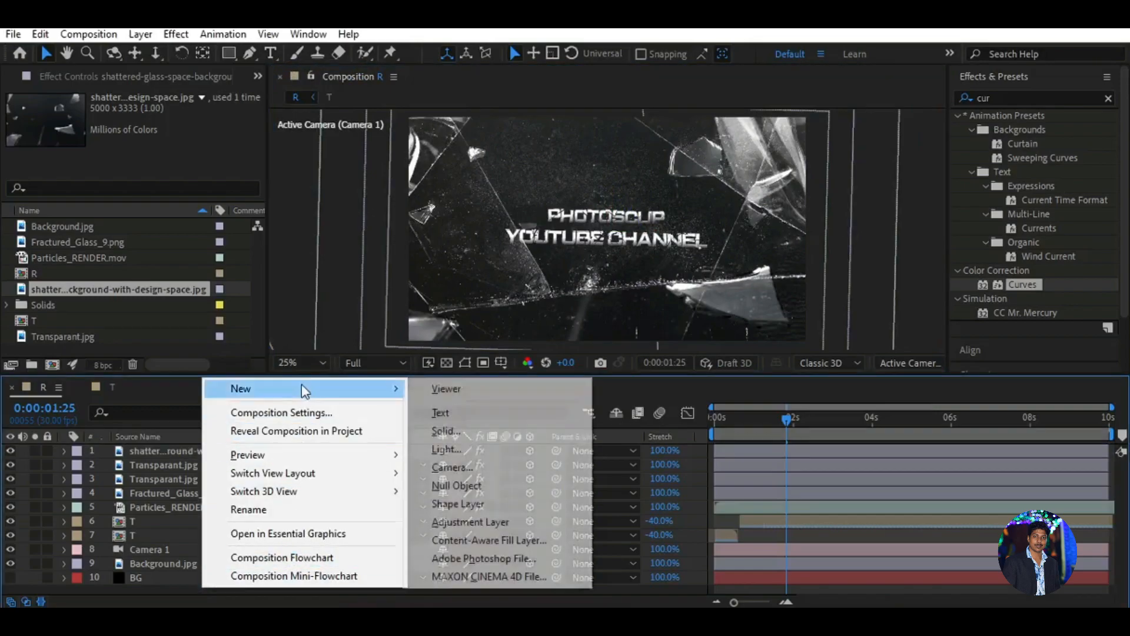
{"action": "left_click", "coordinate": [478, 514]}
{"action": "right_click", "coordinate": [235, 447]}
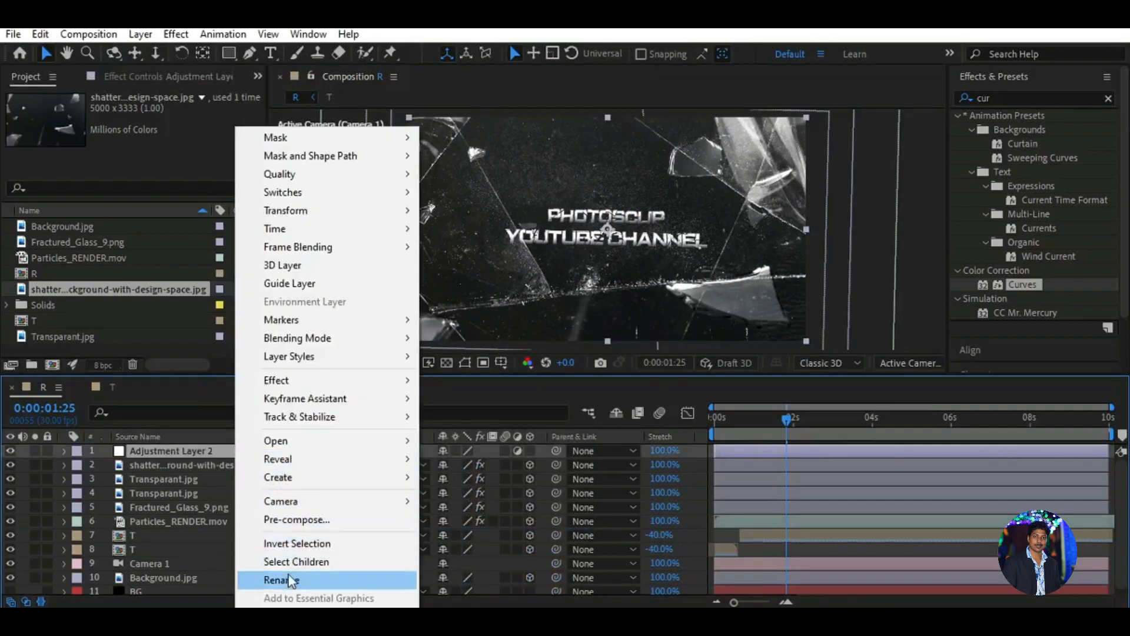
{"action": "left_click", "coordinate": [295, 578]}
{"action": "type", "text": "cc"}
{"action": "key", "text": "Return"}
- Apply a Photo Filter to the cc adjustment layer, using Cooling Filter (LBB) at 20% density
{"action": "left_click", "coordinate": [996, 98]}
{"action": "type", "text": "pho"}
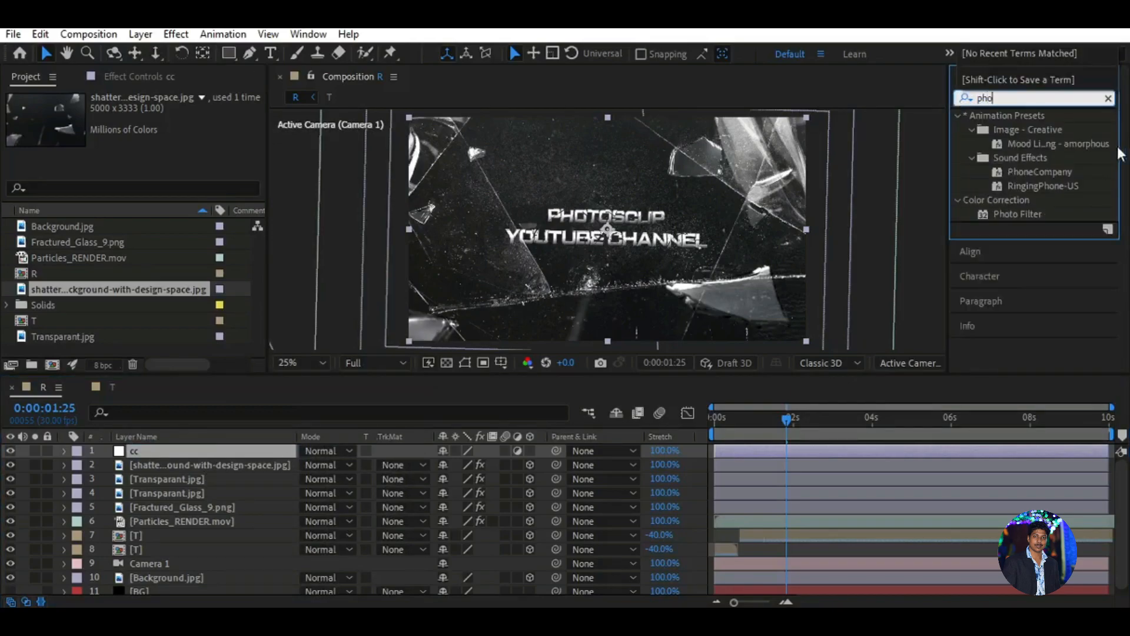
{"action": "left_click_drag", "start_coordinate": [1023, 214], "coordinate": [185, 450]}
{"action": "left_click", "coordinate": [194, 124]}
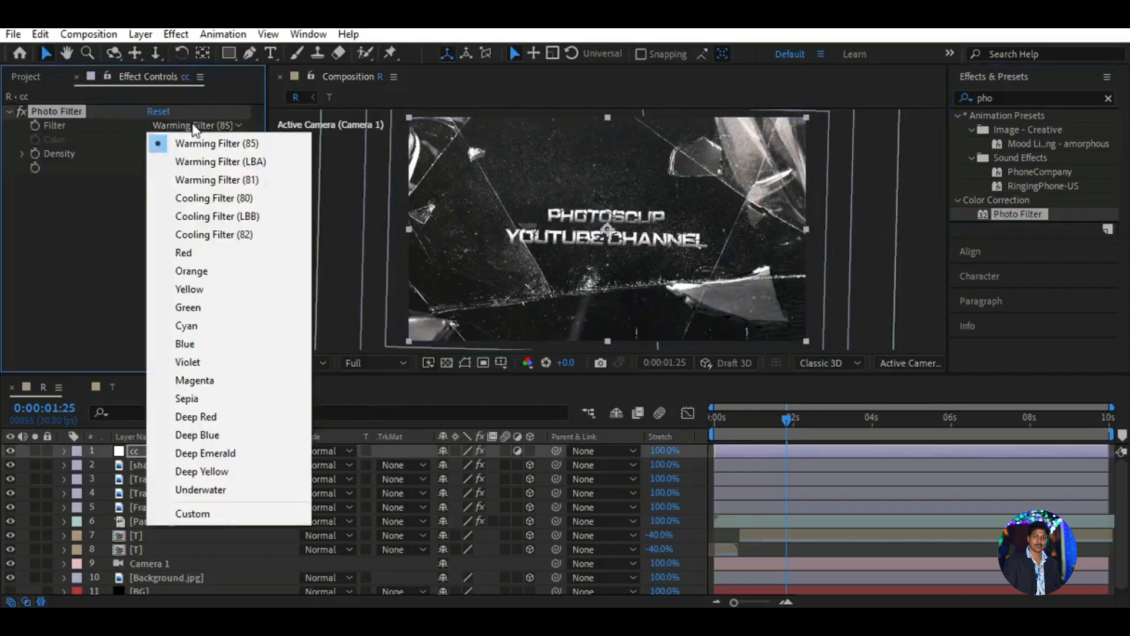
{"action": "left_click", "coordinate": [224, 203]}
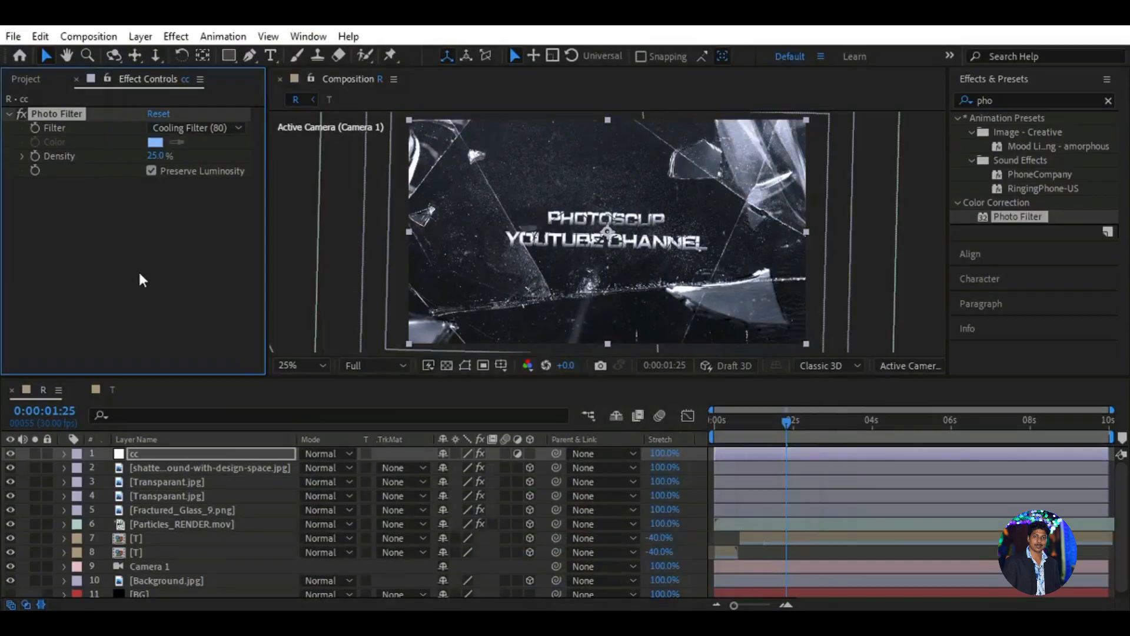
{"action": "left_click", "coordinate": [217, 125]}
{"action": "left_click", "coordinate": [227, 219]}
{"action": "left_click", "coordinate": [154, 155]}
{"action": "type", "text": "20"}
{"action": "key", "text": "Return"}
- Apply Curves to the cc layer and shape the RGB curve to darken the shadows while keeping the highlights nearly linear
{"action": "left_click", "coordinate": [1079, 96]}
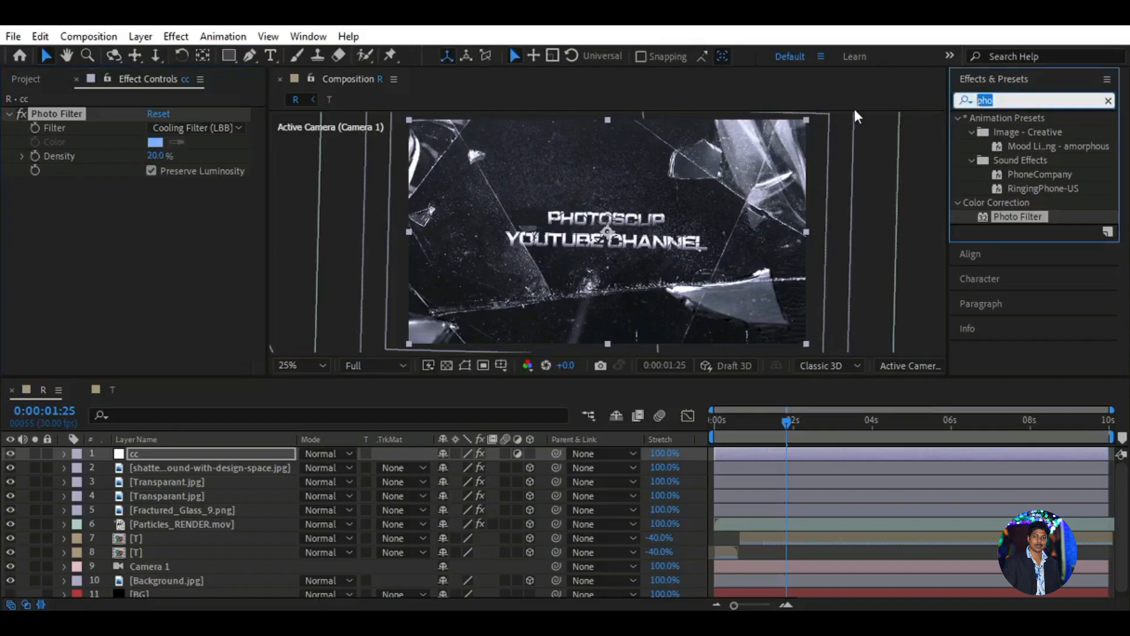
{"action": "type", "text": "cur"}
{"action": "left_click_drag", "start_coordinate": [1024, 288], "coordinate": [216, 455]}
{"action": "left_click_drag", "start_coordinate": [95, 338], "coordinate": [97, 342]}
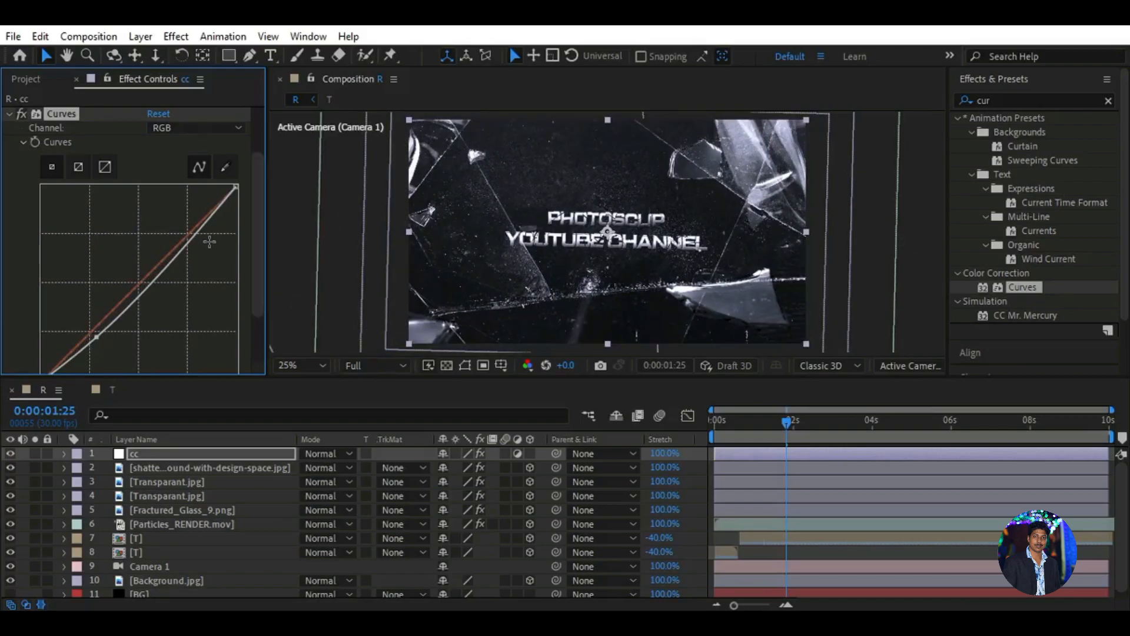
{"action": "mouse_move", "coordinate": [192, 241]}
{"action": "left_mouse_down"}
{"action": "mouse_move", "coordinate": [197, 250]}
{"action": "mouse_move", "coordinate": [185, 239]}
{"action": "left_mouse_up"}
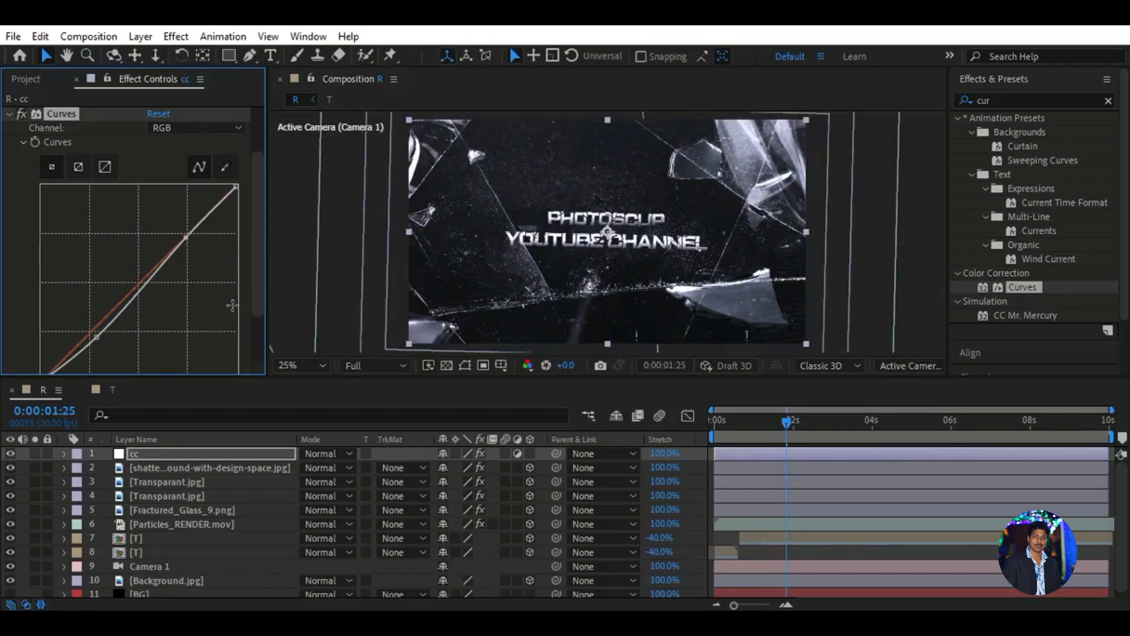
{"action": "left_click_drag", "start_coordinate": [95, 337], "coordinate": [98, 340]}
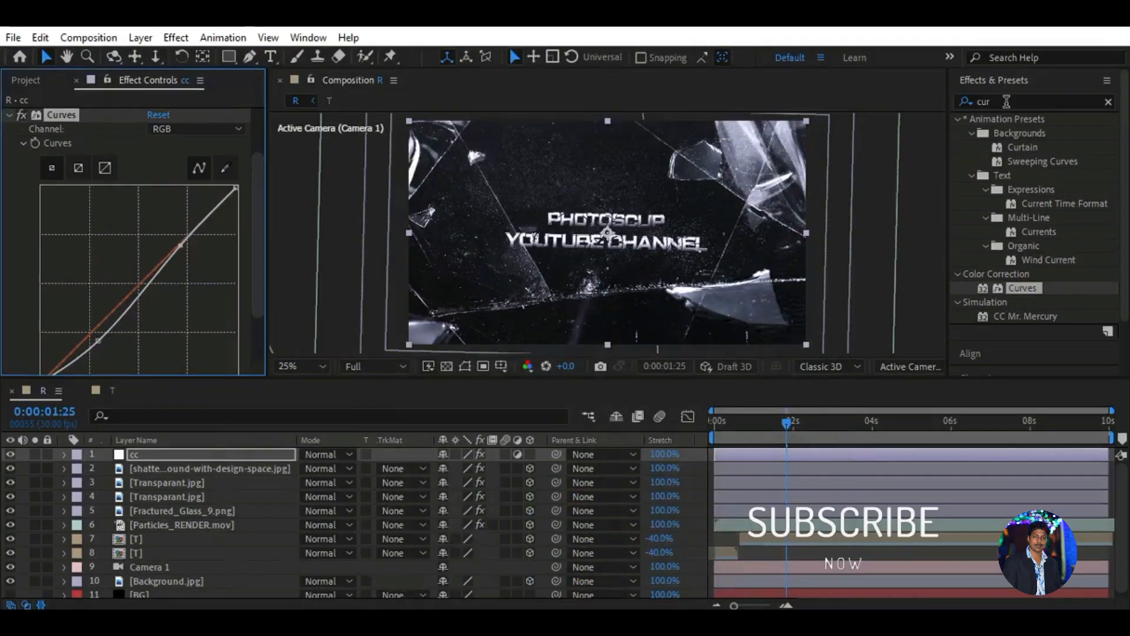
- Apply the Sharpen effect to the cc layer with an amount of 12, and return to the project items
{"action": "left_click", "coordinate": [1006, 101]}
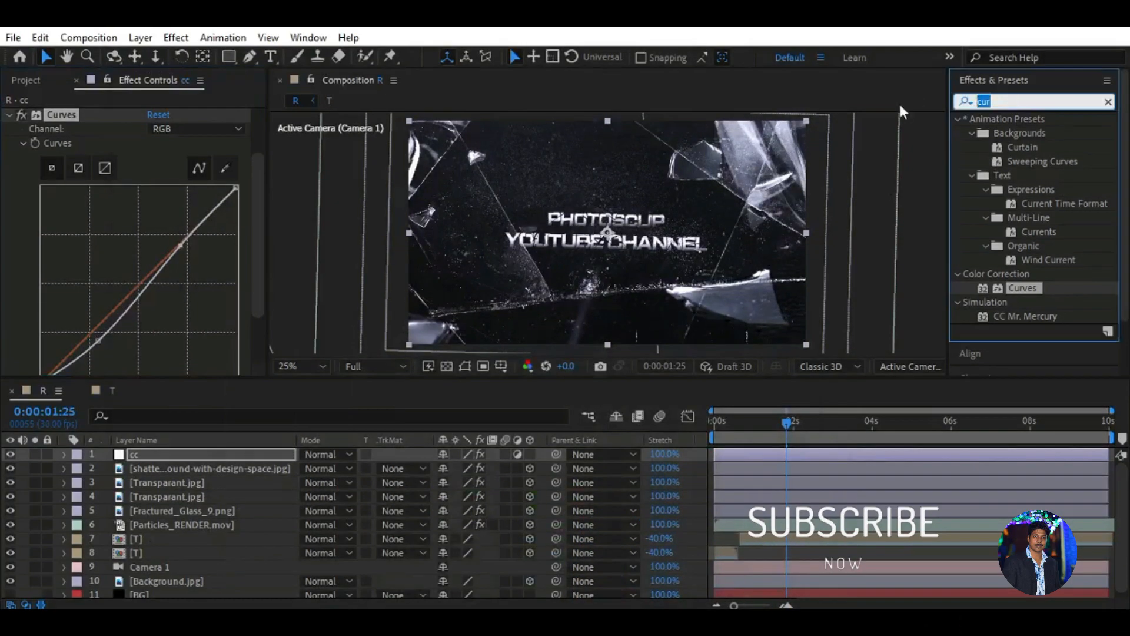
{"action": "type", "text": "shar"}
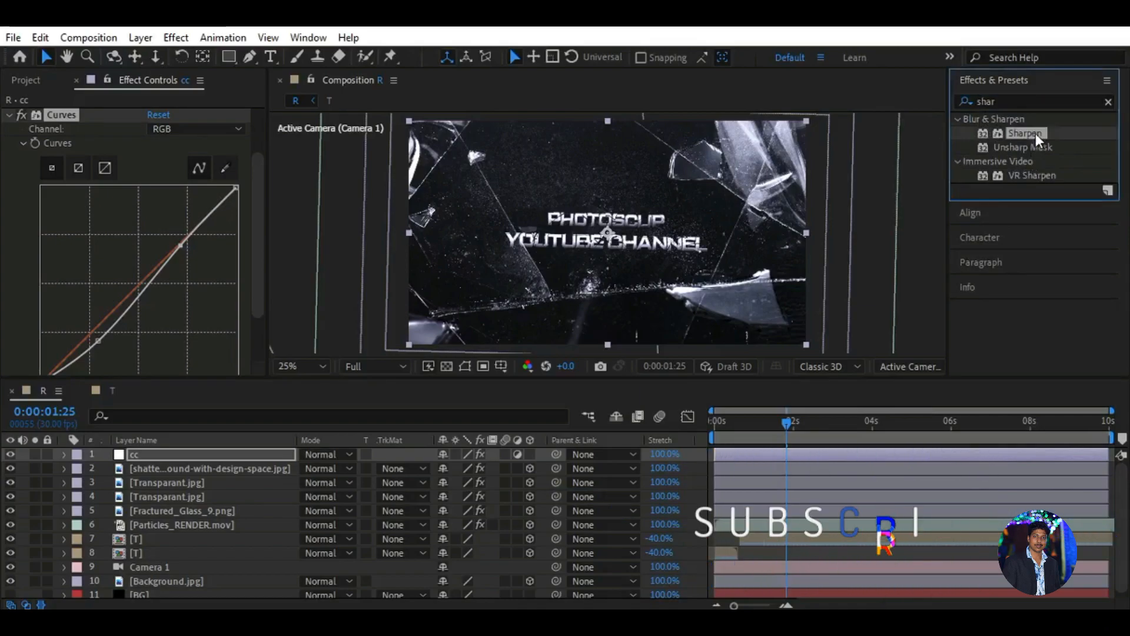
{"action": "left_click_drag", "start_coordinate": [1036, 133], "coordinate": [151, 453]}
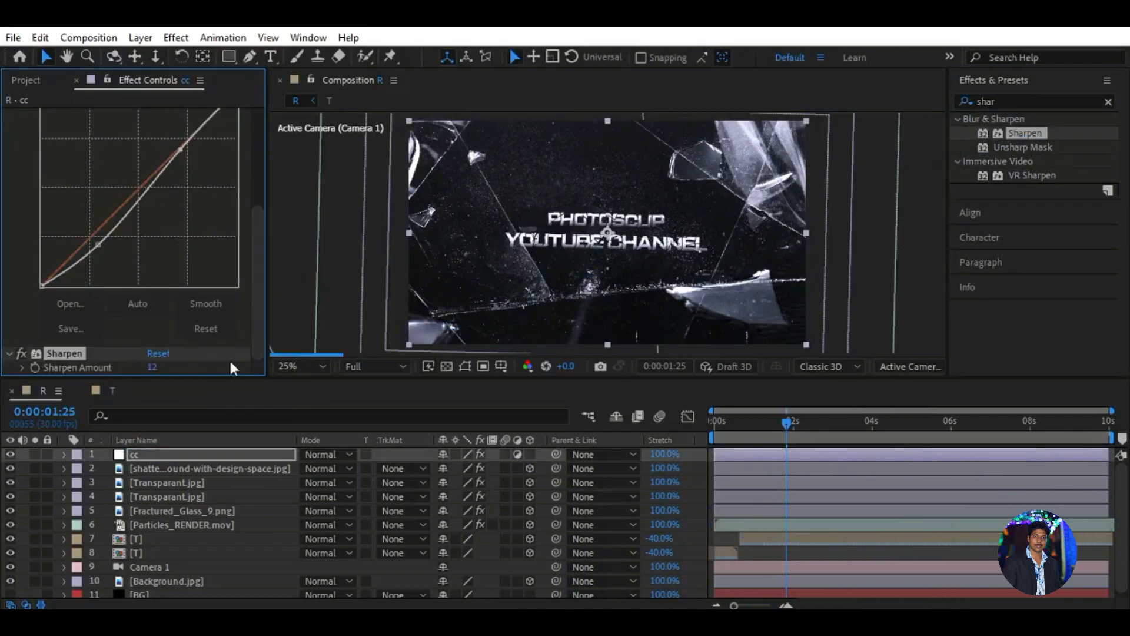
{"action": "left_click", "coordinate": [26, 80]}
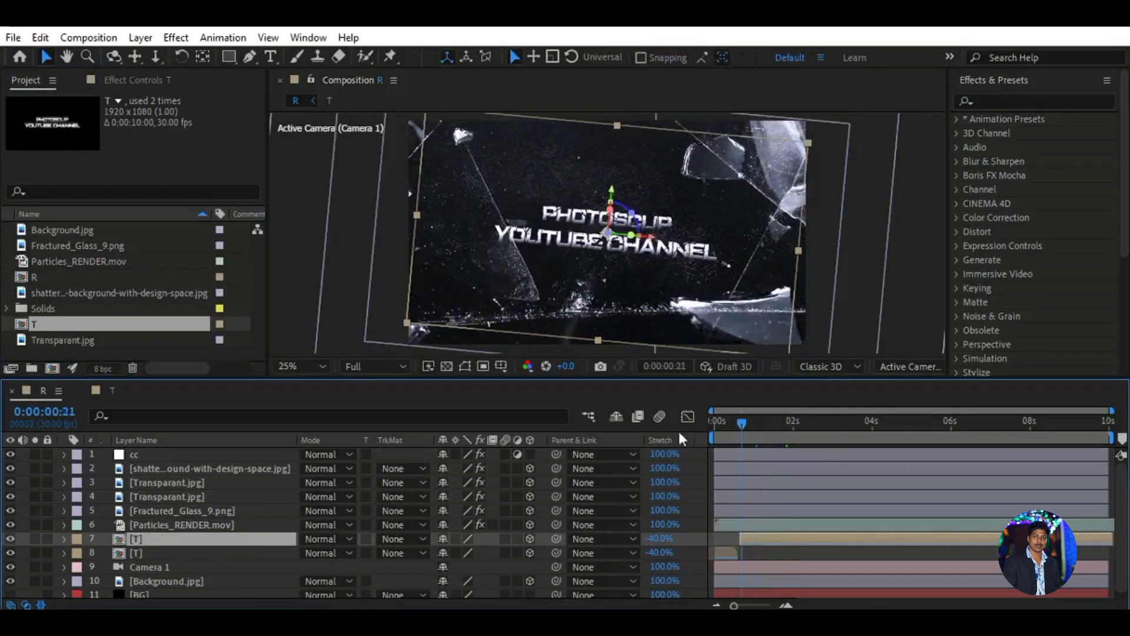
- Shorten the work area of composition R so that it ends at about 3 seconds
{"action": "left_click_drag", "start_coordinate": [678, 434], "coordinate": [676, 434]}
{"action": "left_click_drag", "start_coordinate": [1111, 411], "coordinate": [964, 411]}
{"action": "left_click_drag", "start_coordinate": [877, 605], "coordinate": [1021, 600]}
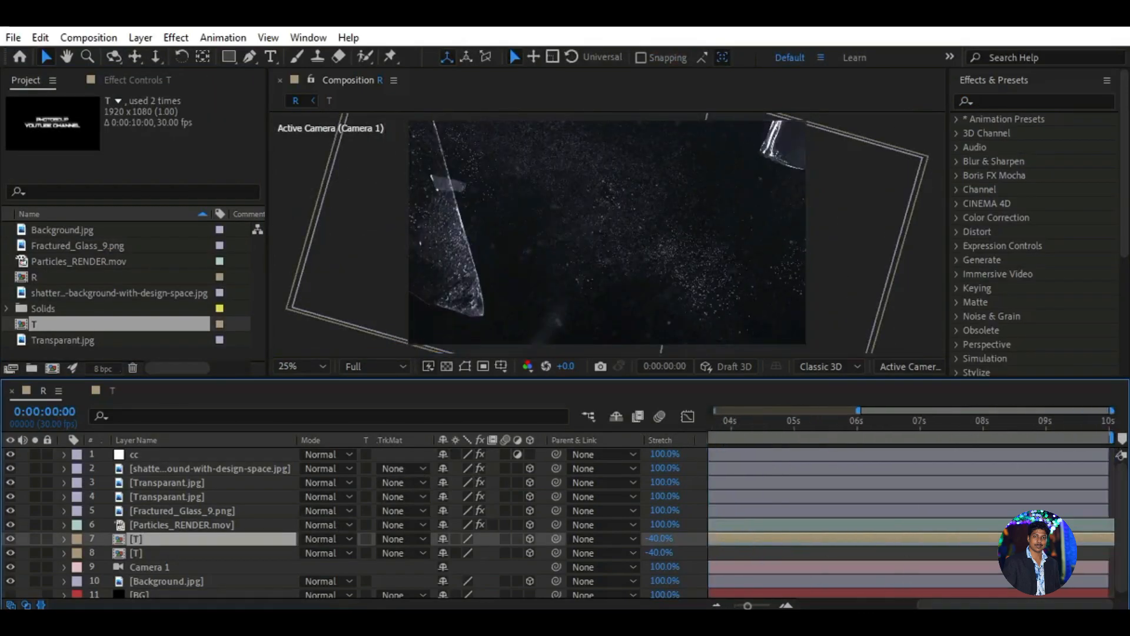
{"action": "left_click_drag", "start_coordinate": [1111, 436], "coordinate": [858, 436]}
{"action": "left_click_drag", "start_coordinate": [965, 605], "coordinate": [848, 603]}
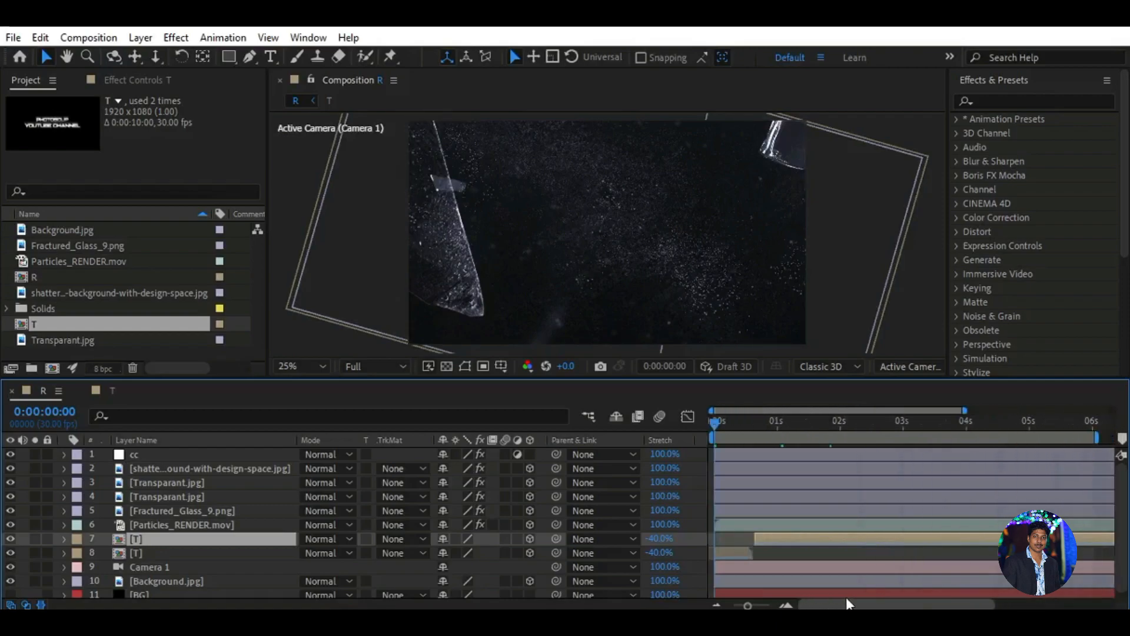
{"action": "left_click_drag", "start_coordinate": [980, 410], "coordinate": [1023, 410]}
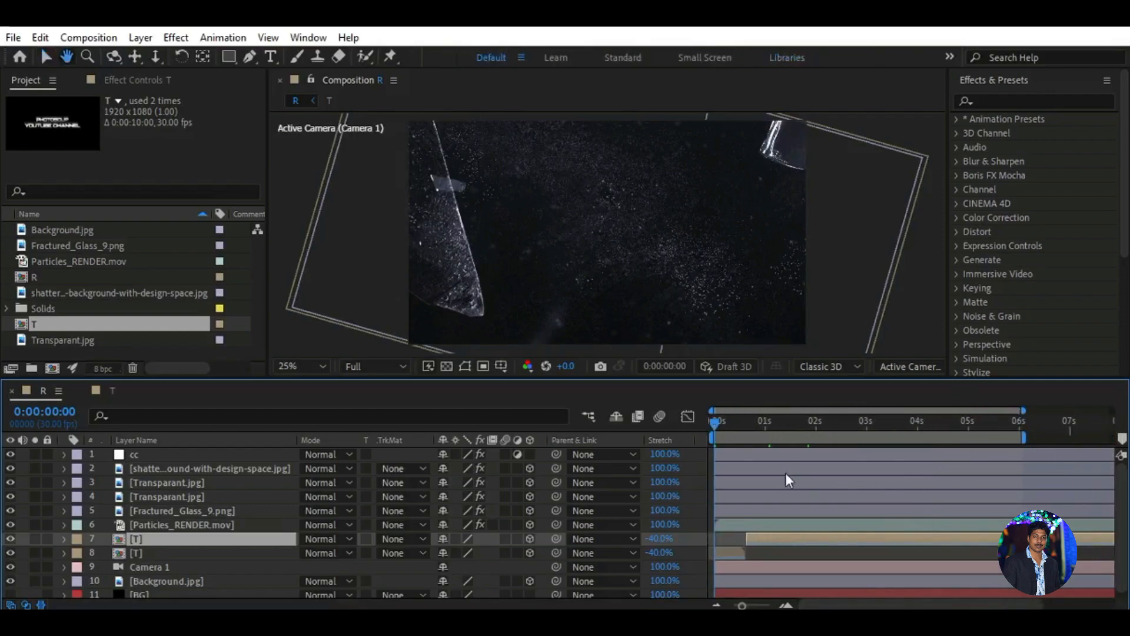
{"action": "left_click_drag", "start_coordinate": [1023, 437], "coordinate": [871, 437]}
- Preview the shatter title animation from the first frame through the work area
{"action": "key", "text": "space"}
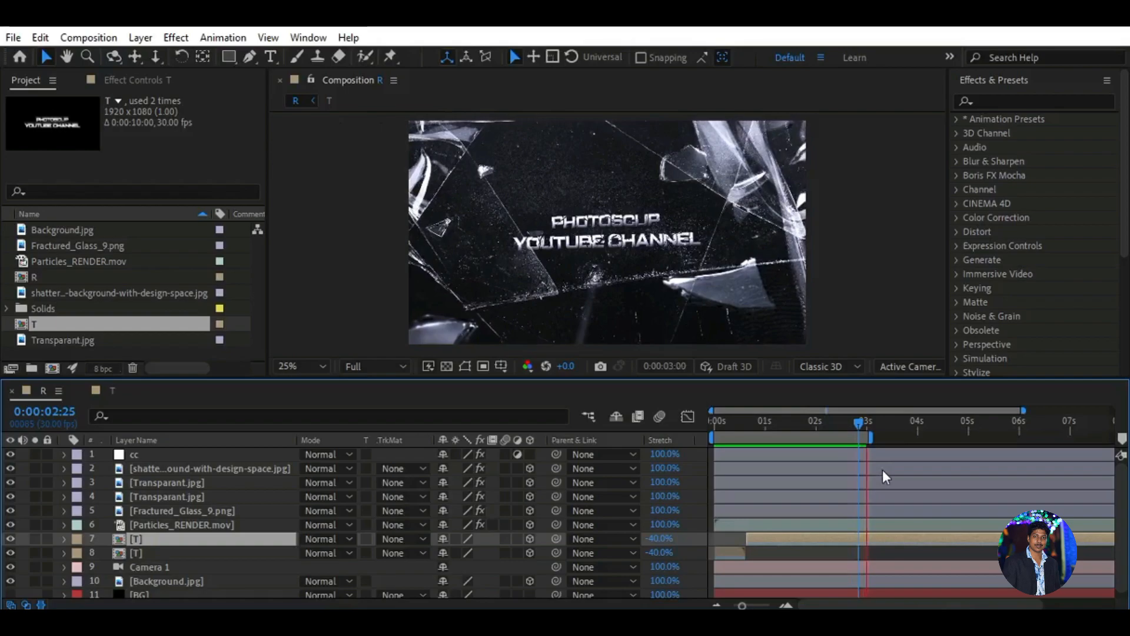
{"action": "key", "text": "Home"}
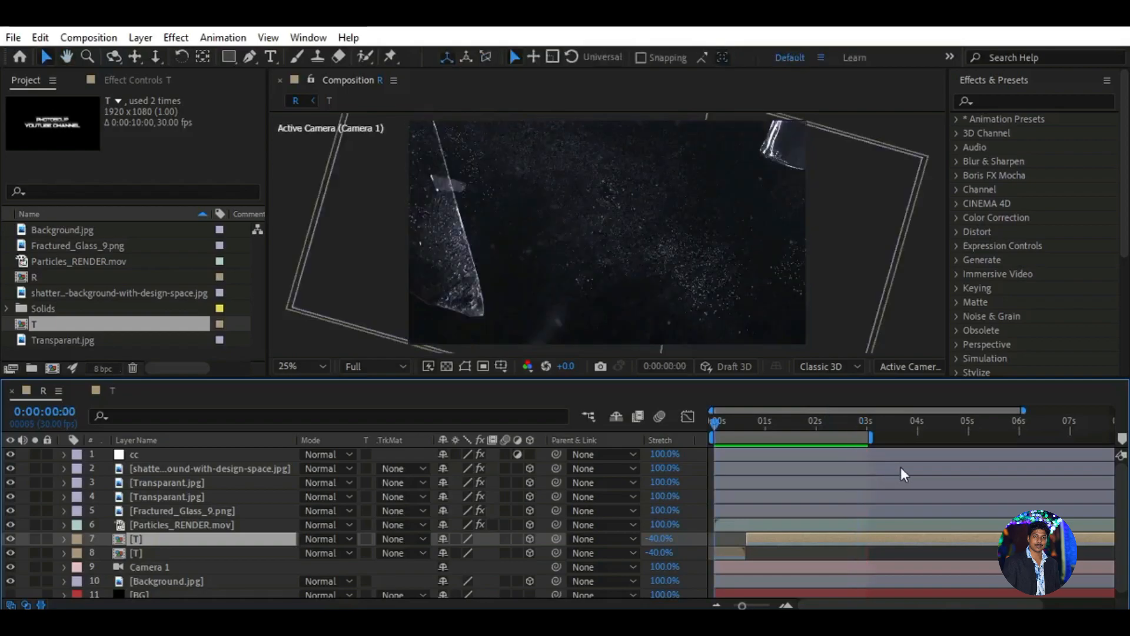
{"action": "left_click_drag", "start_coordinate": [1023, 411], "coordinate": [932, 420]}
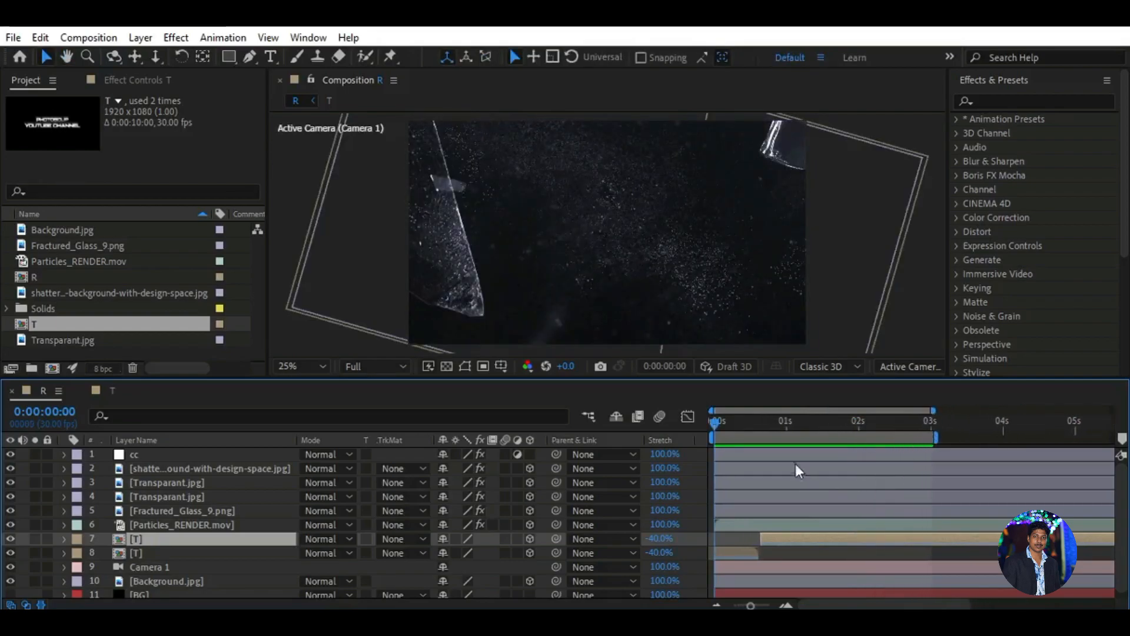
{"action": "key", "text": "space"}
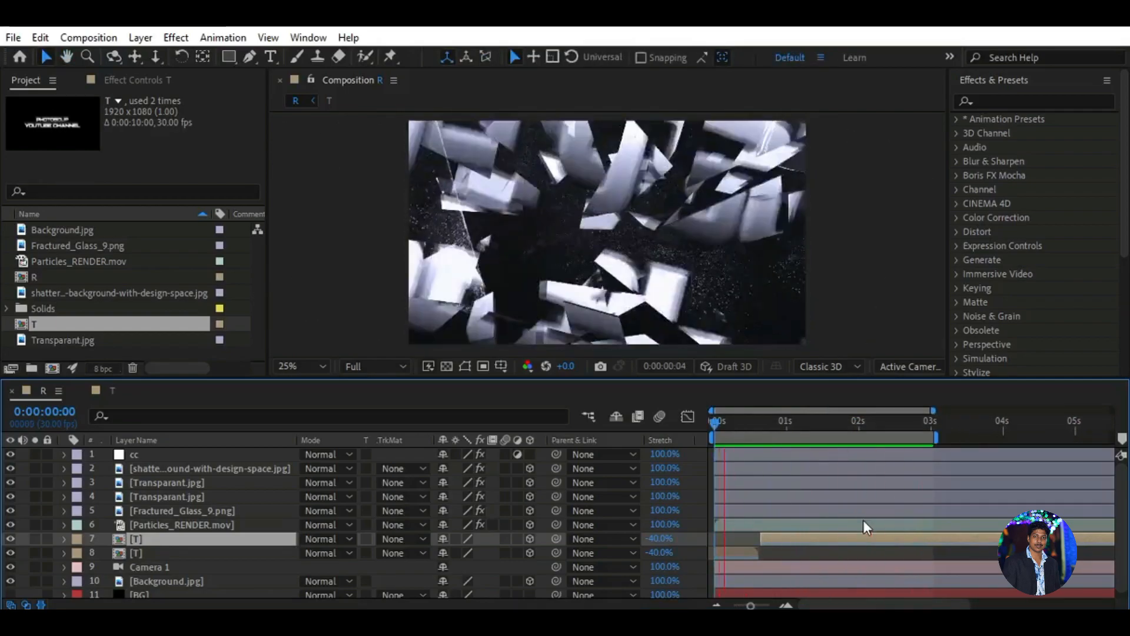
{"action": "key", "text": "space"}
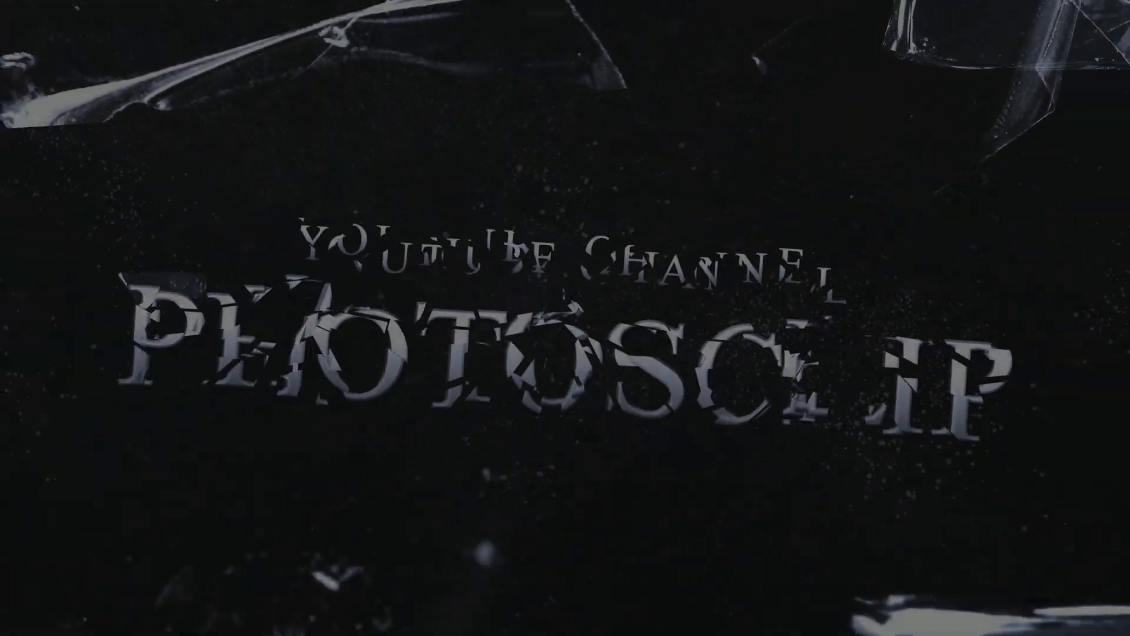